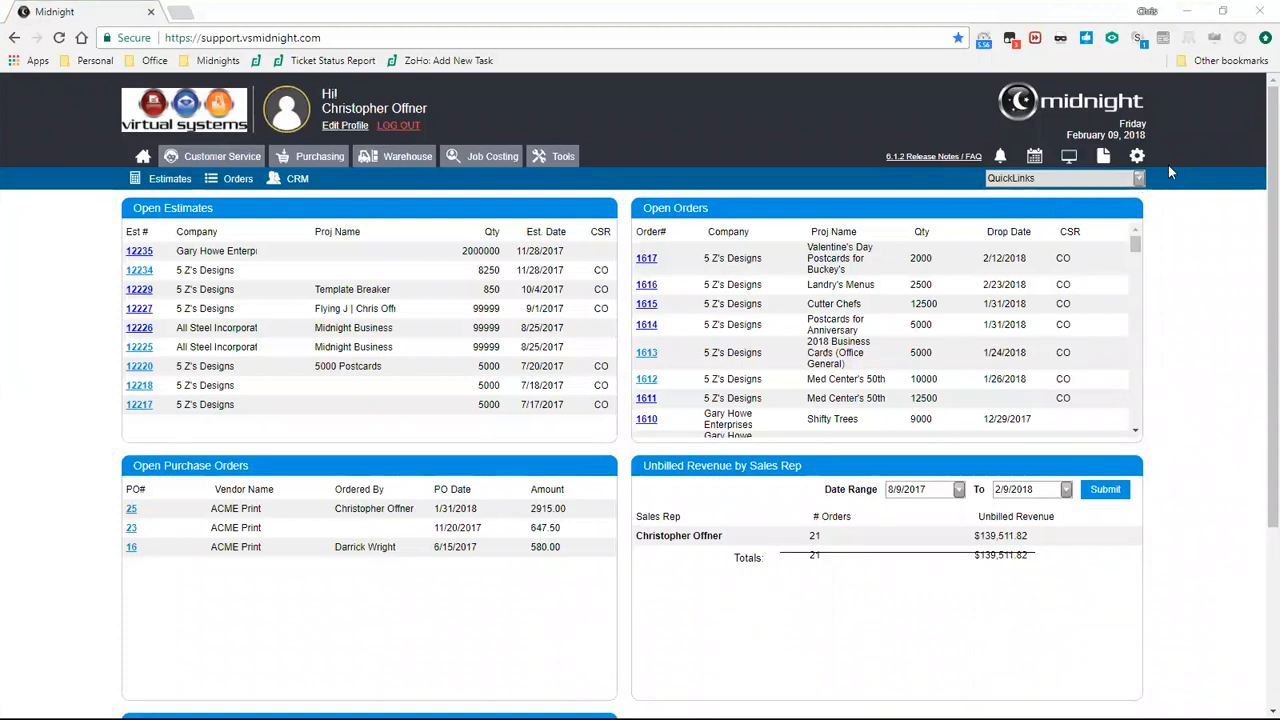
Step: Open the DJB section of the company-wide Global Settings
left_click(1137, 158)
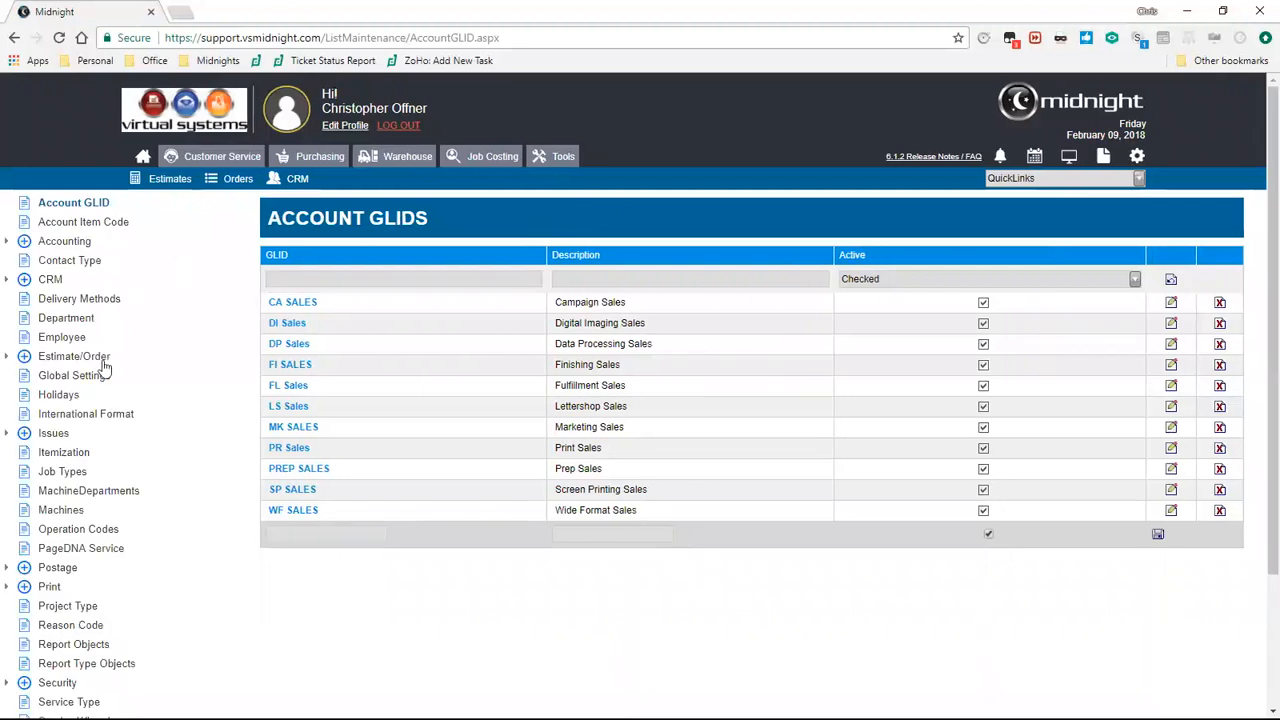
left_click(101, 377)
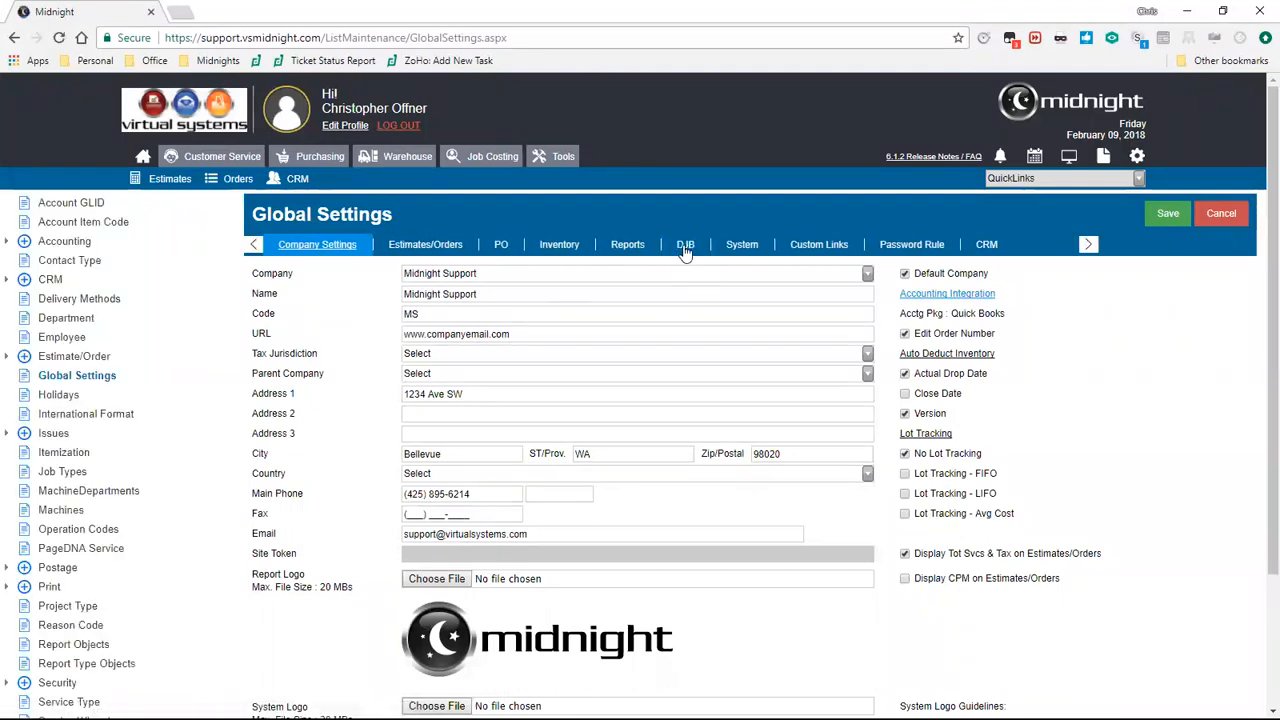
left_click(686, 249)
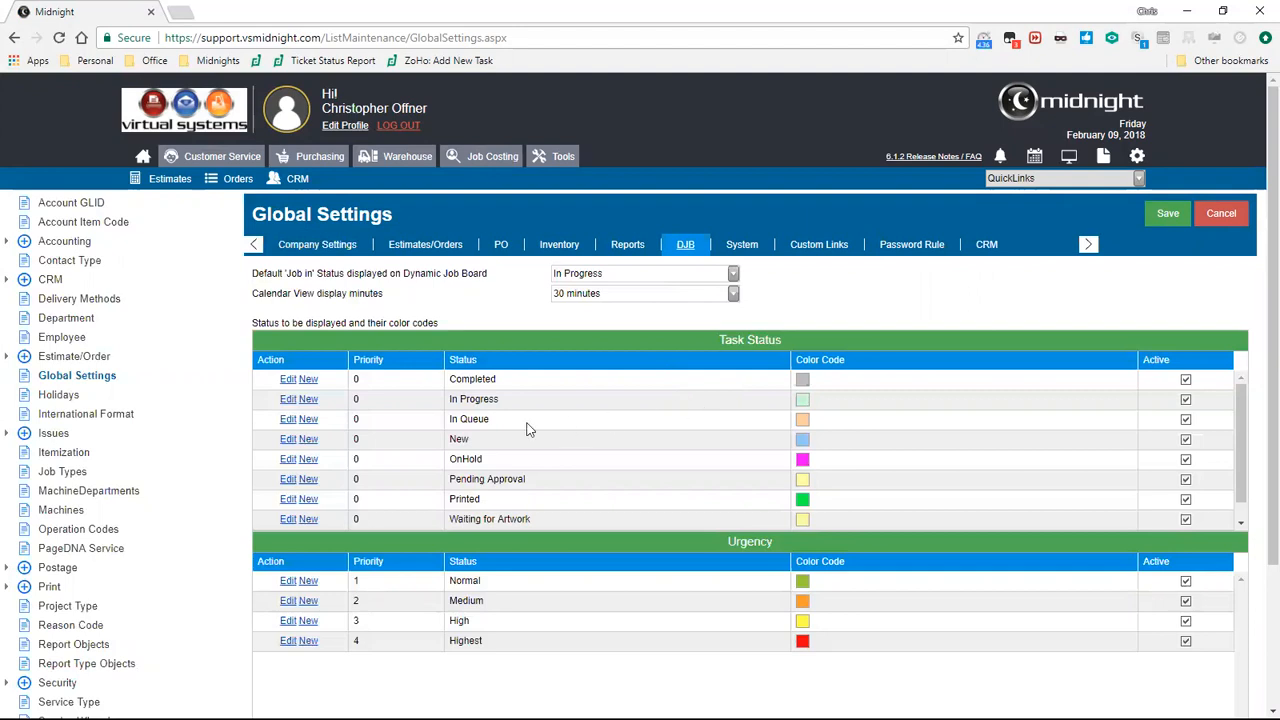
Step: Add an active task status named In Approval with priority 0 and color code #CC99FF
left_click(309, 463)
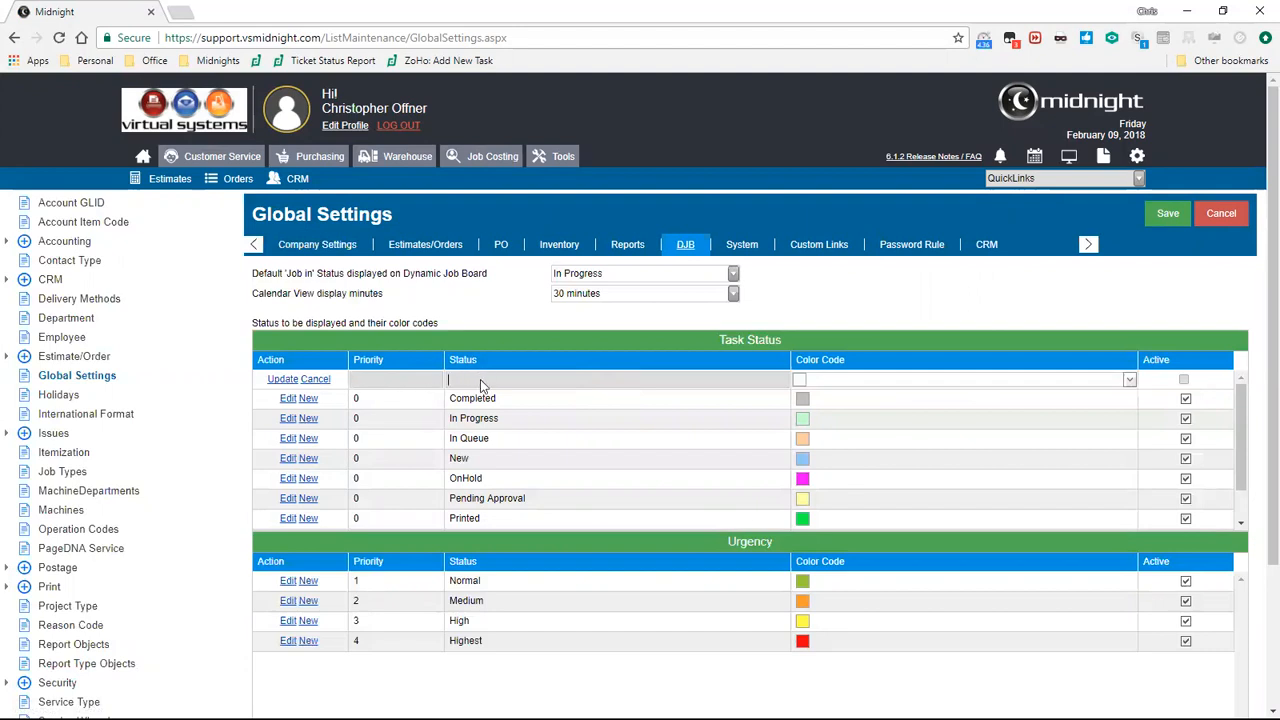
left_click(1129, 386)
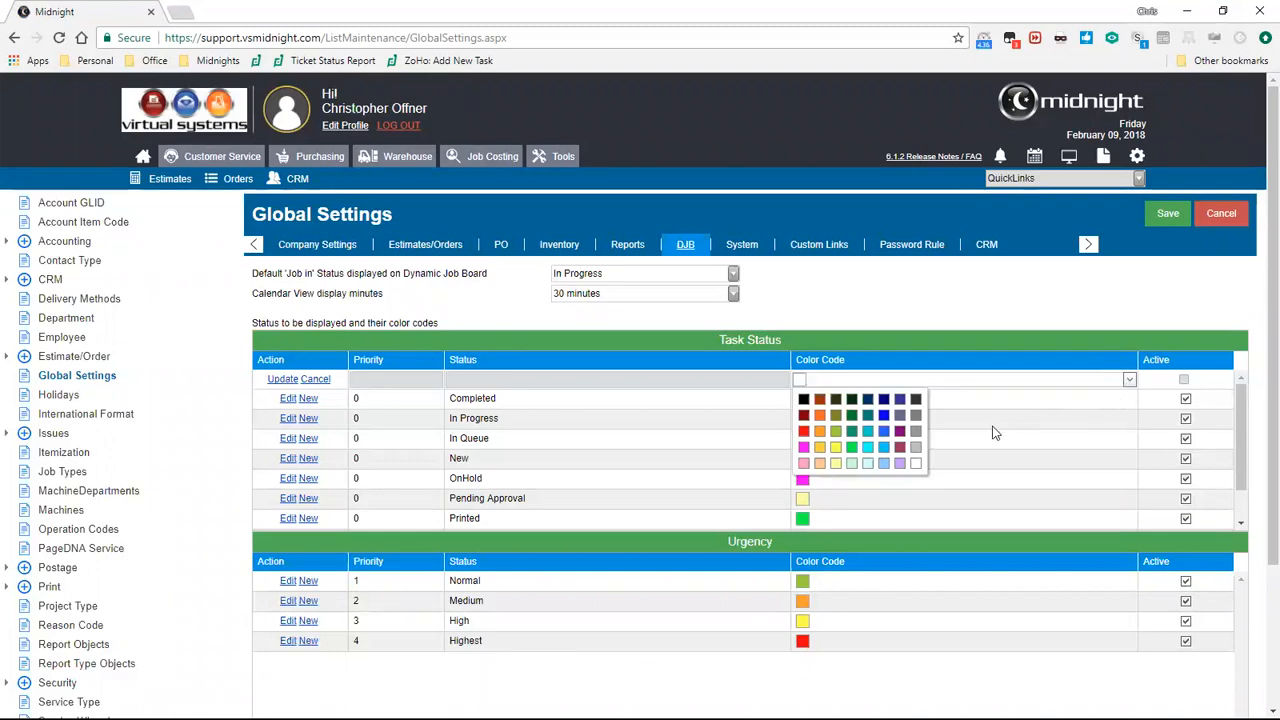
left_click(901, 466)
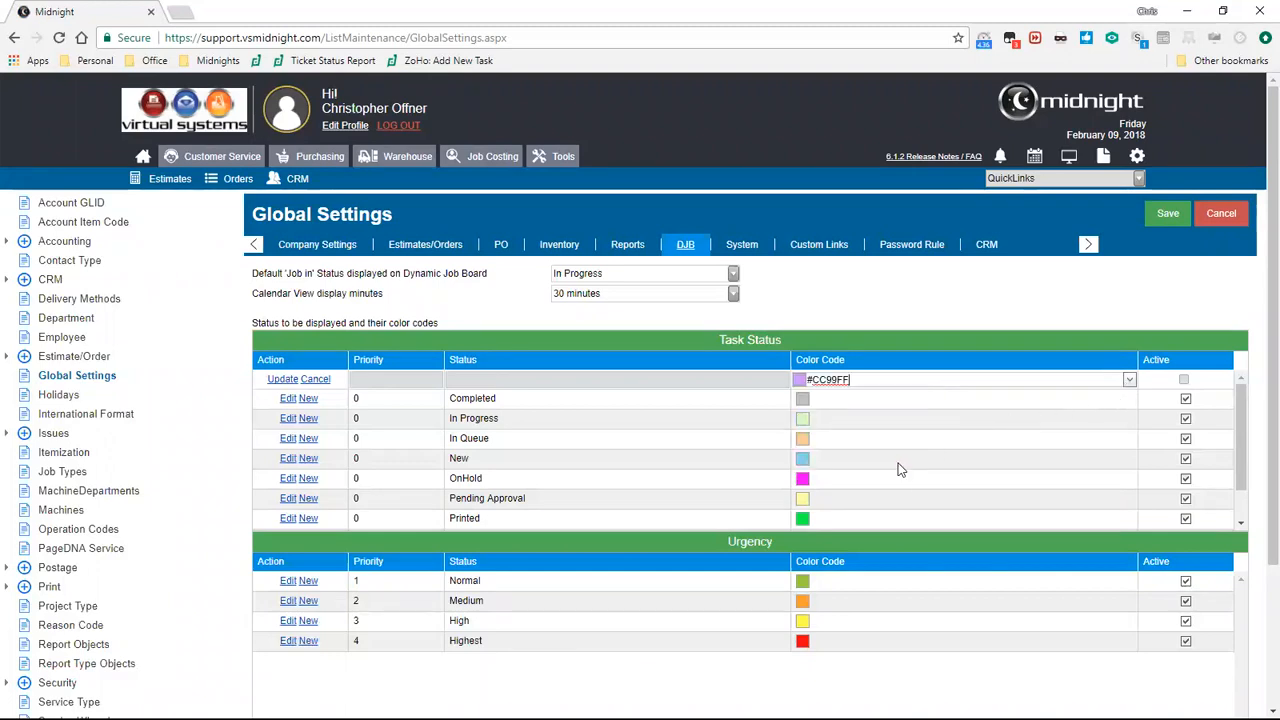
left_click(404, 383)
type("0")
left_click(468, 381)
type("In Appro")
key("BackSpace")
key("BackSpace")
key("BackSpace")
type("proval")
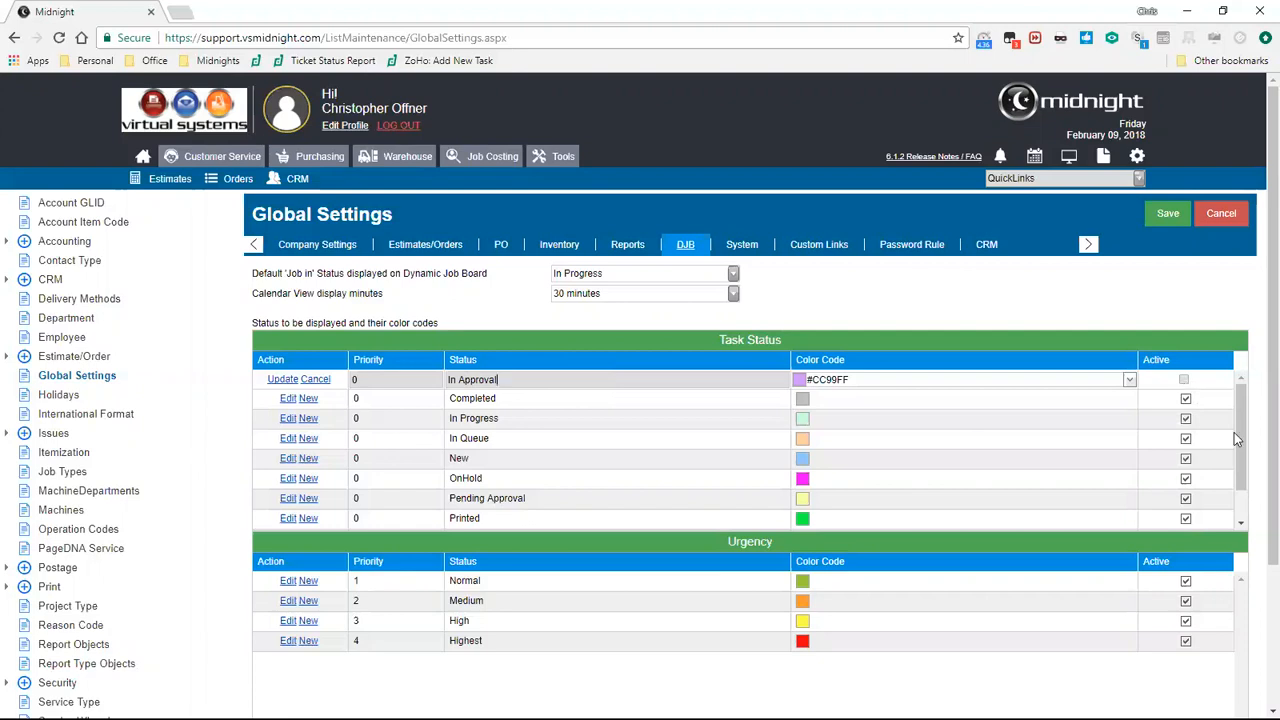
left_click_drag(1246, 446, 1232, 418)
left_click(1185, 380)
left_click(281, 380)
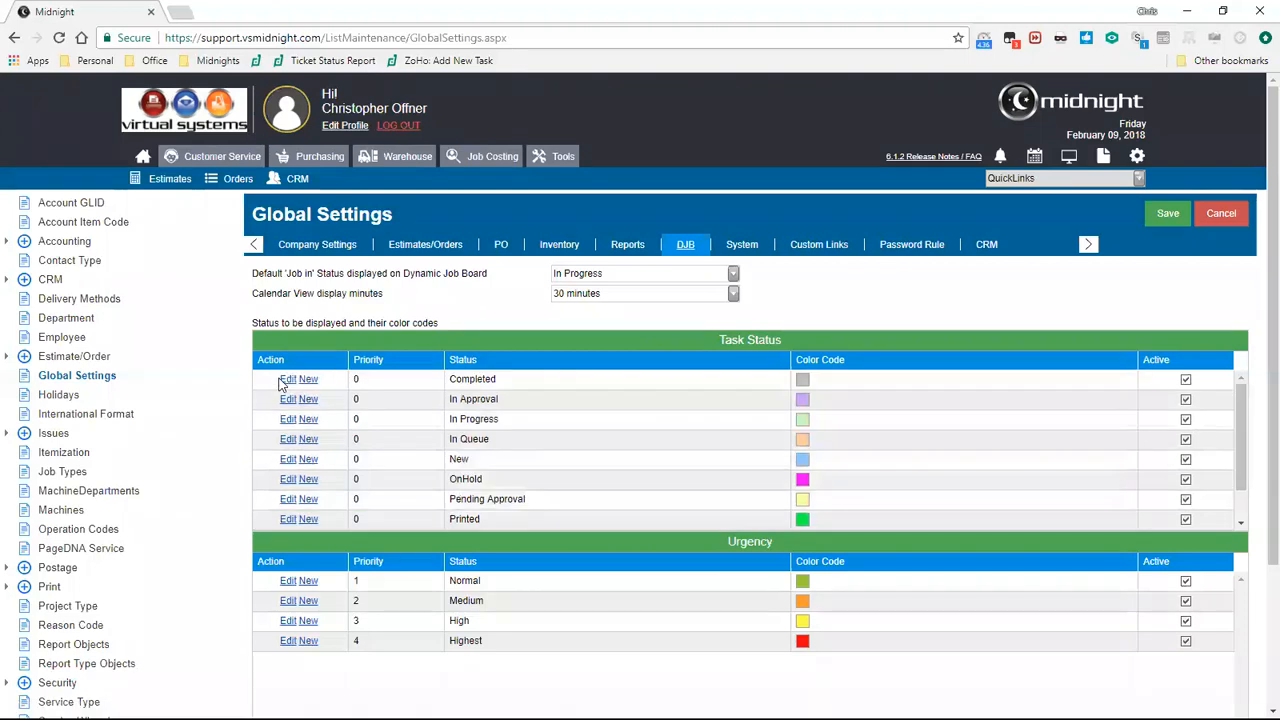
Step: Review the task status list and the choices for Calendar View display minutes and the default 'Job in' status
scroll(578, 436, "down", 1)
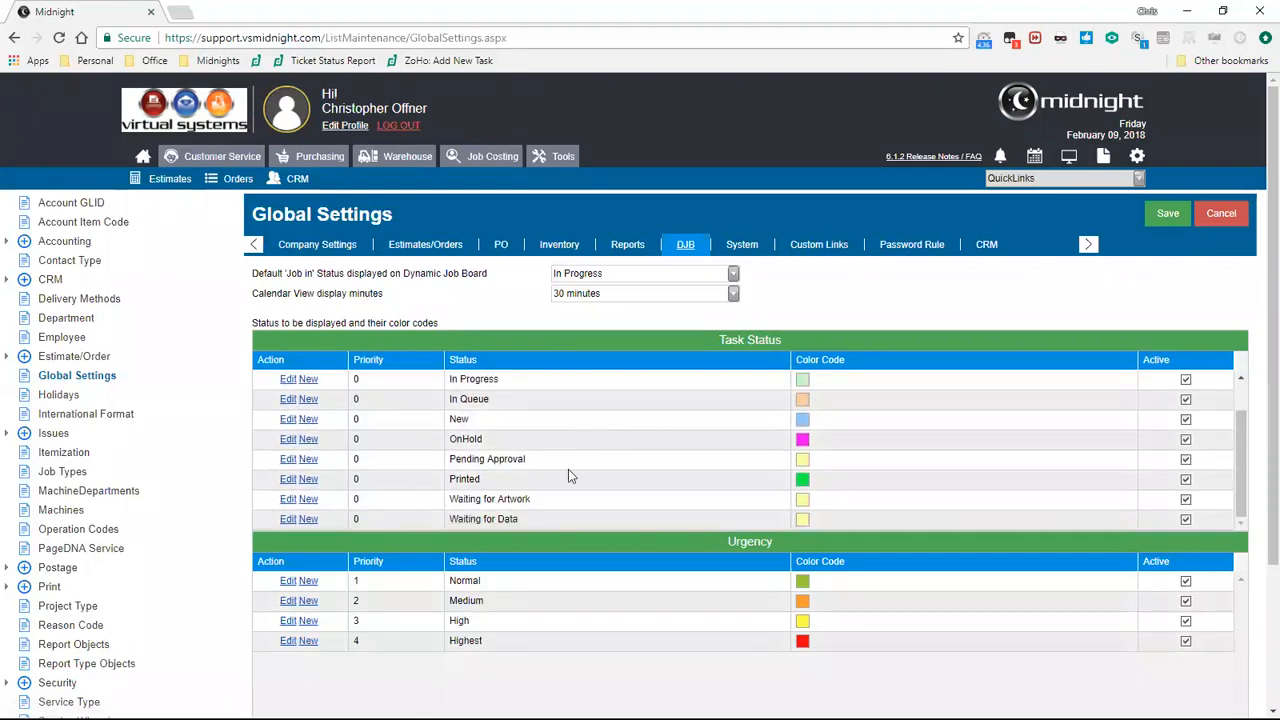
scroll(632, 485, "up", 2)
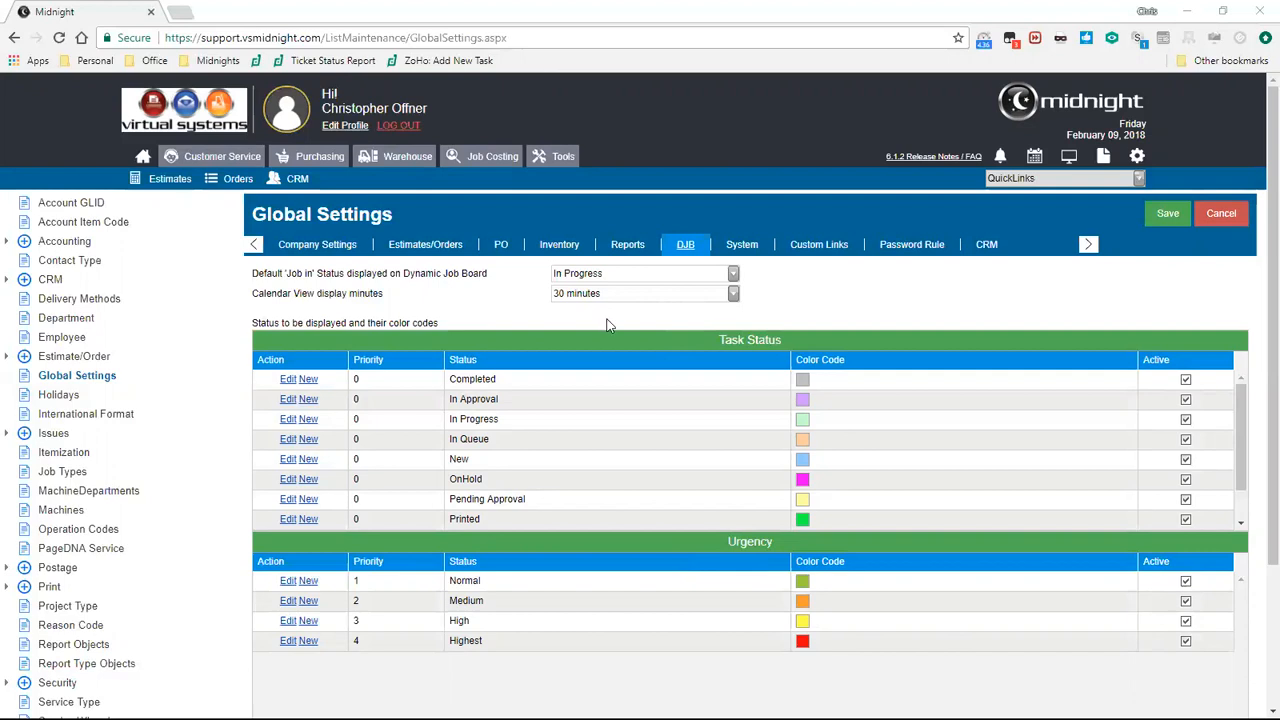
left_click(733, 294)
left_click(681, 293)
left_click(733, 295)
left_click(770, 301)
left_click(734, 276)
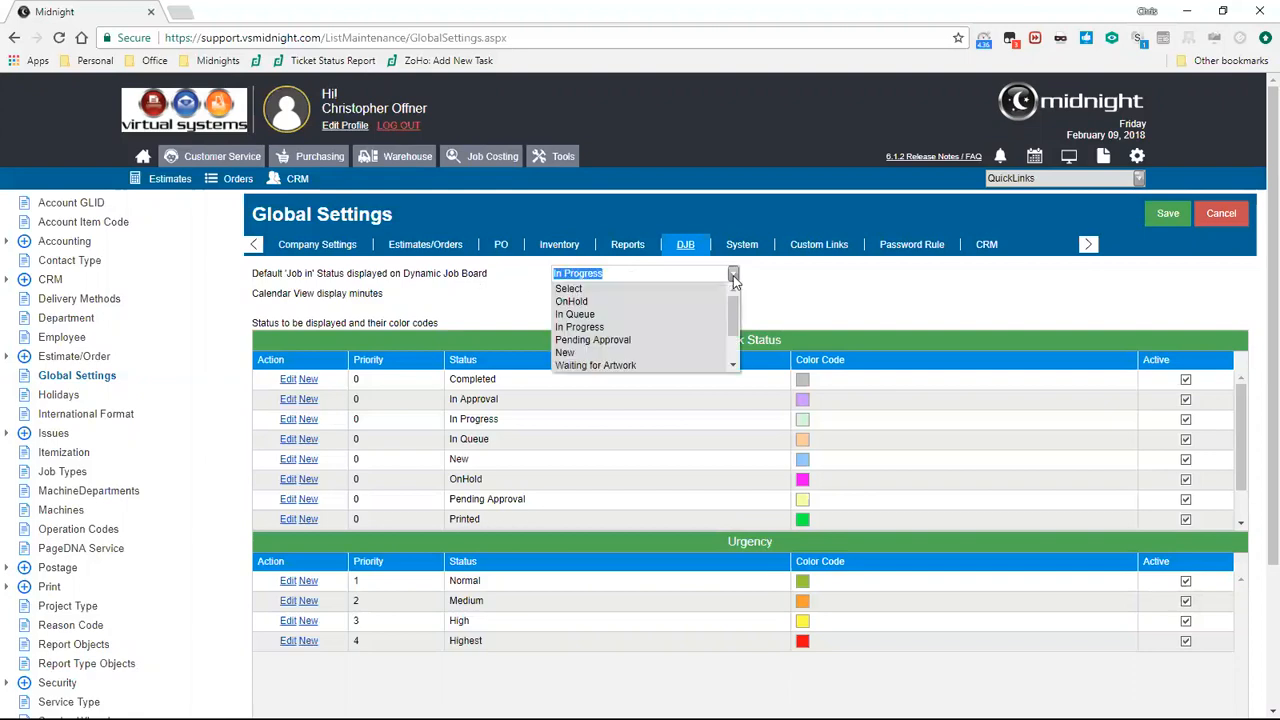
mouse_move(733, 315)
left_mouse_down()
mouse_move(732, 361)
mouse_move(741, 304)
left_mouse_up()
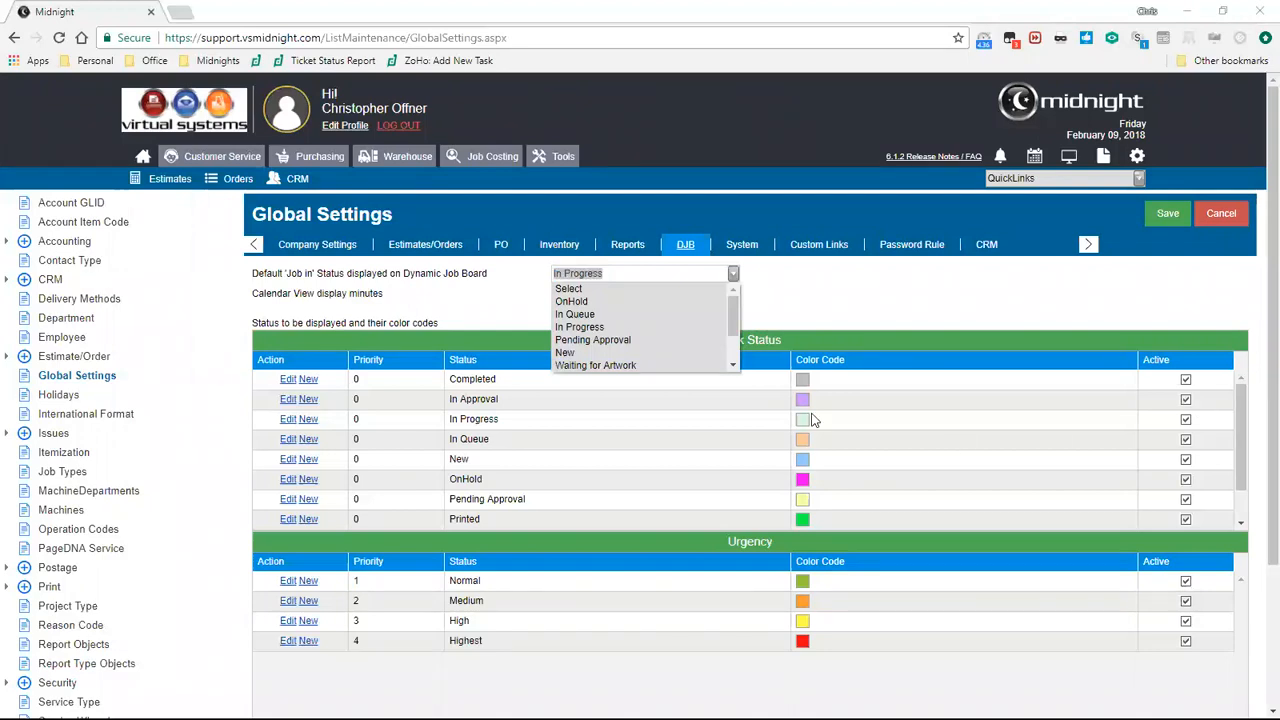
left_click(811, 299)
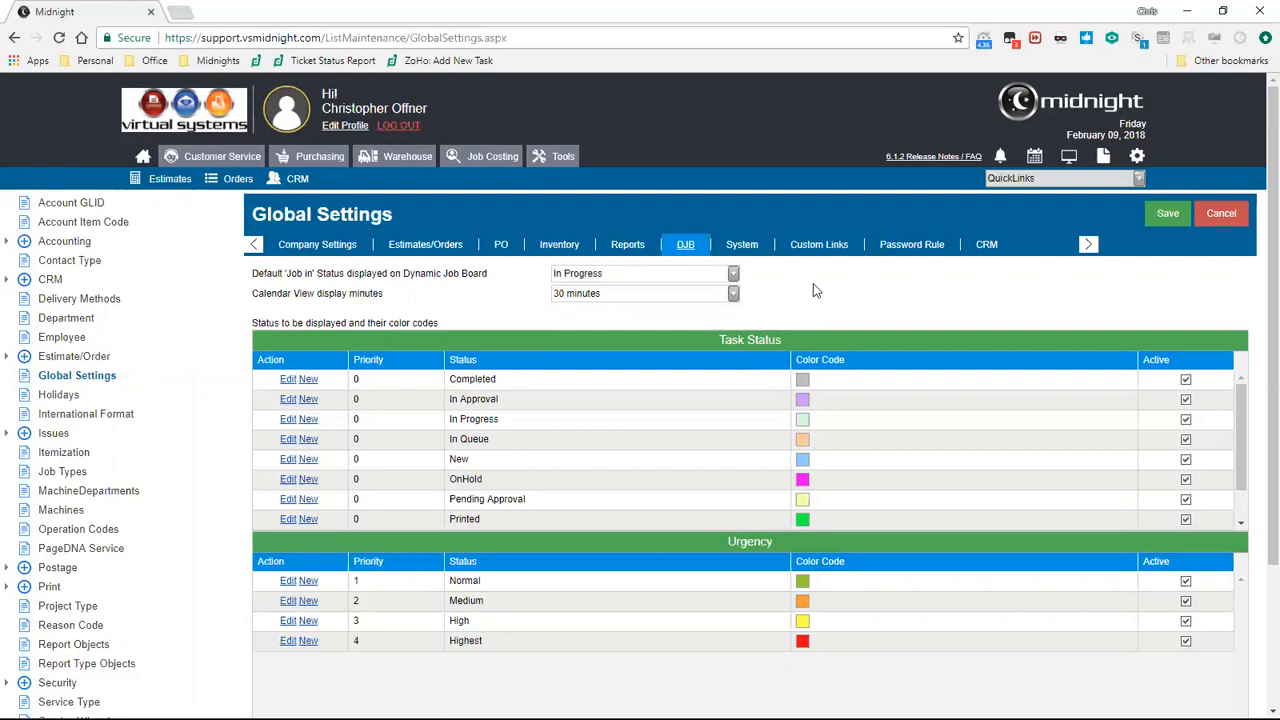
Step: Examine the Urgency levels, the Shopfloor DJB refresh and scroll options, and the background image guidelines
scroll(808, 285, "down", 2)
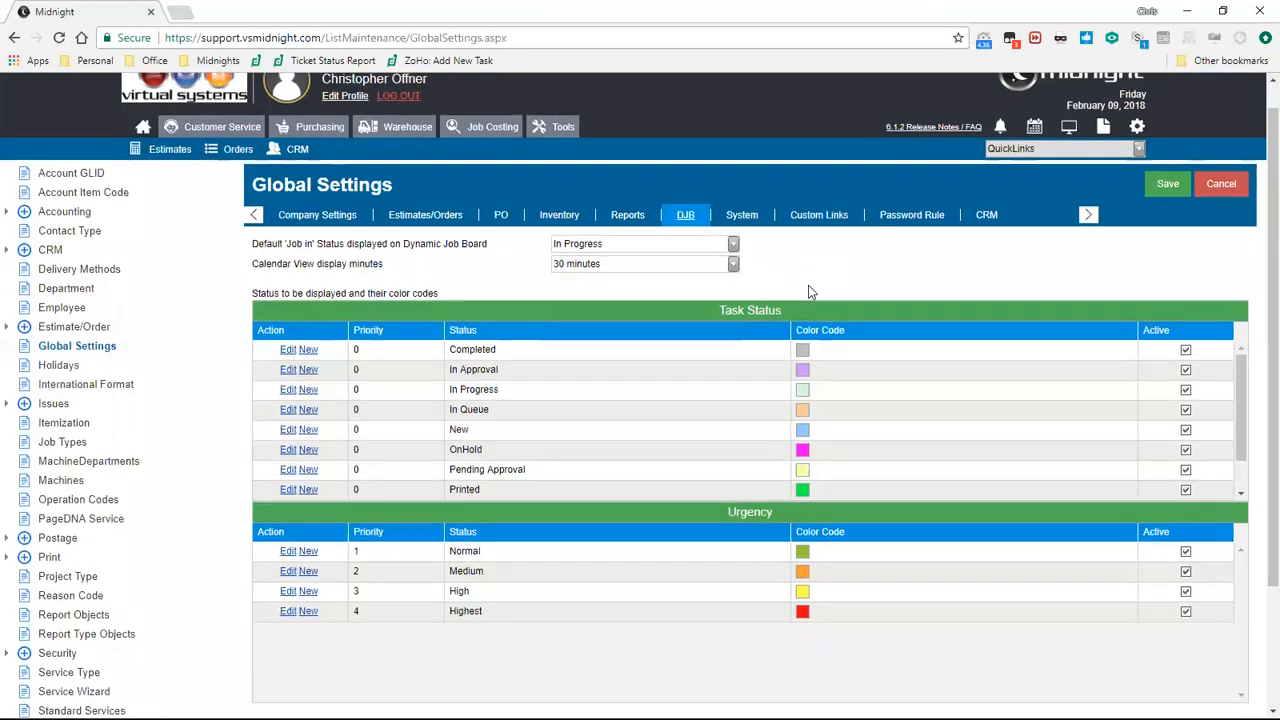
scroll(808, 285, "down", 2)
scroll(808, 285, "down", 1)
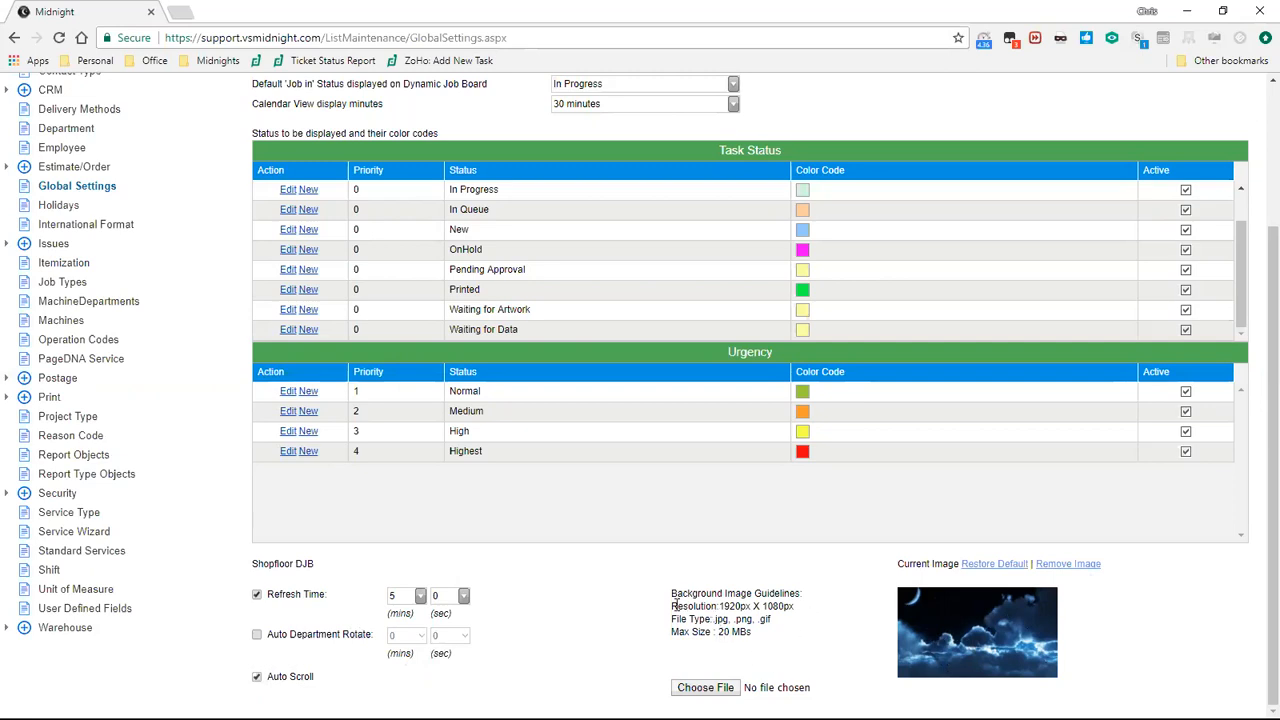
left_click_drag(672, 606, 800, 620)
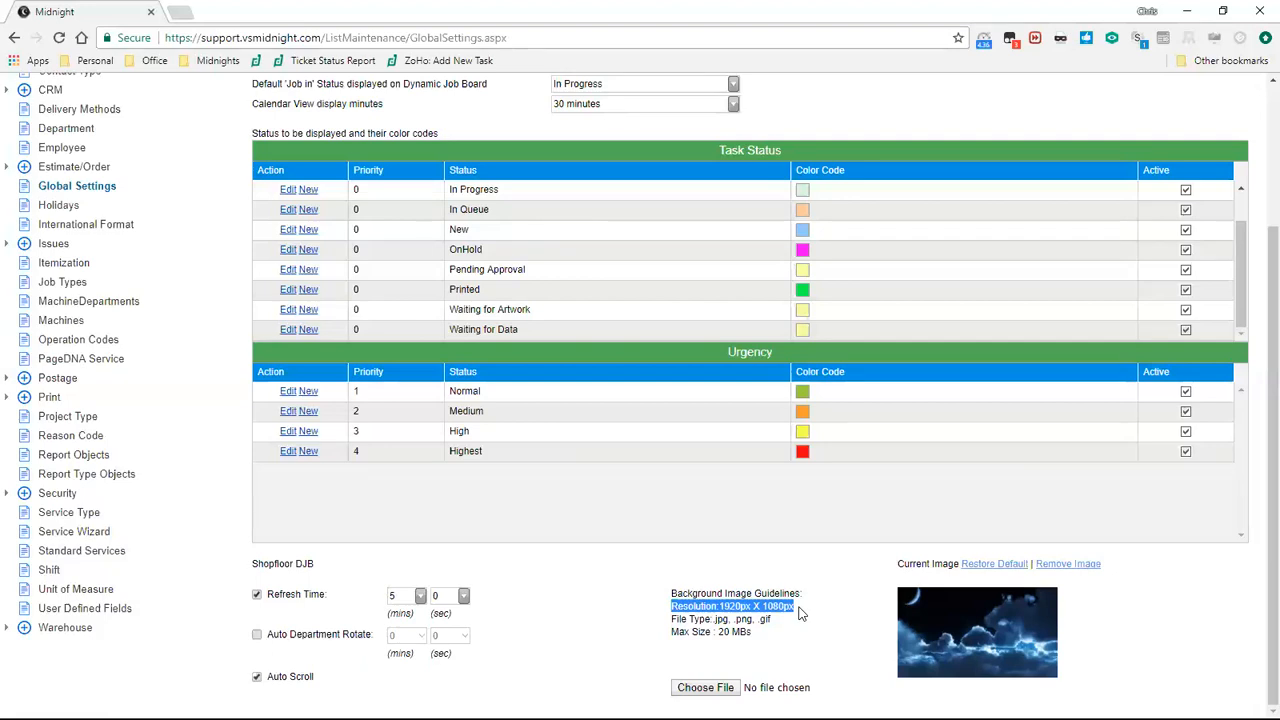
left_click(800, 613)
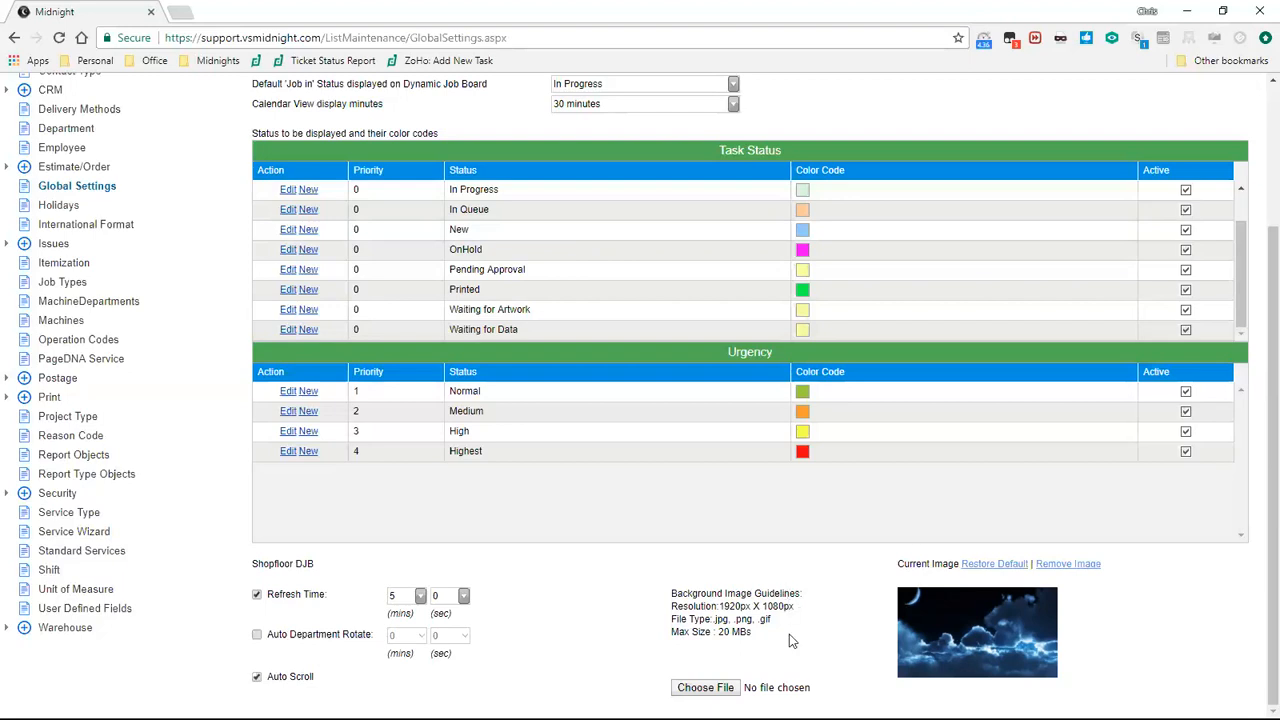
scroll(420, 660, "up", 2)
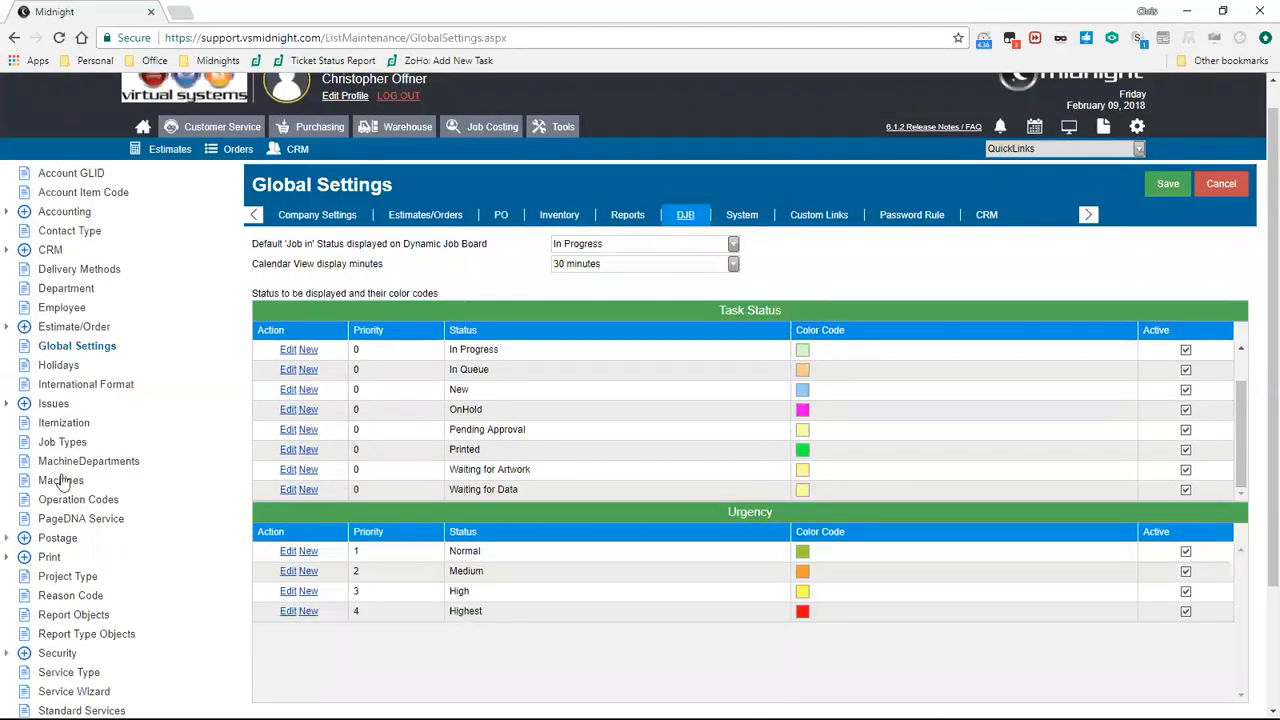
Step: Open the first listed employee's record and review its Job Tracking settings and employee number field
left_click(66, 312)
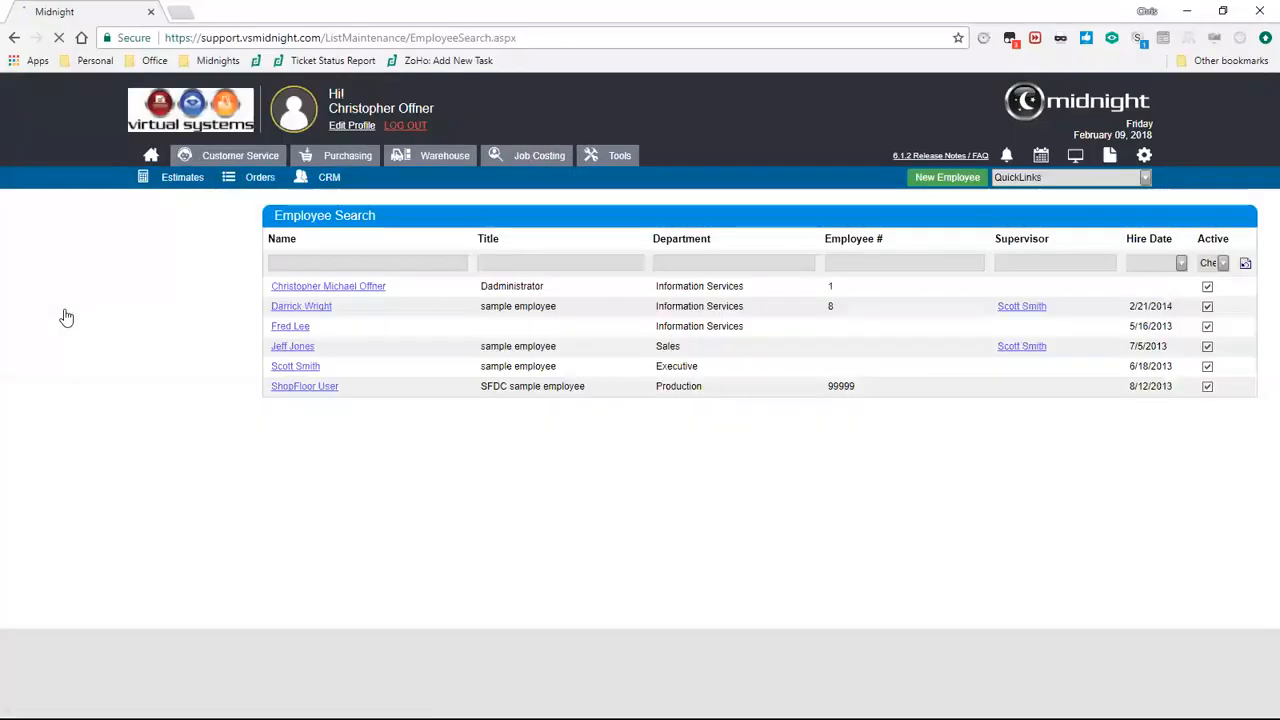
left_click(310, 287)
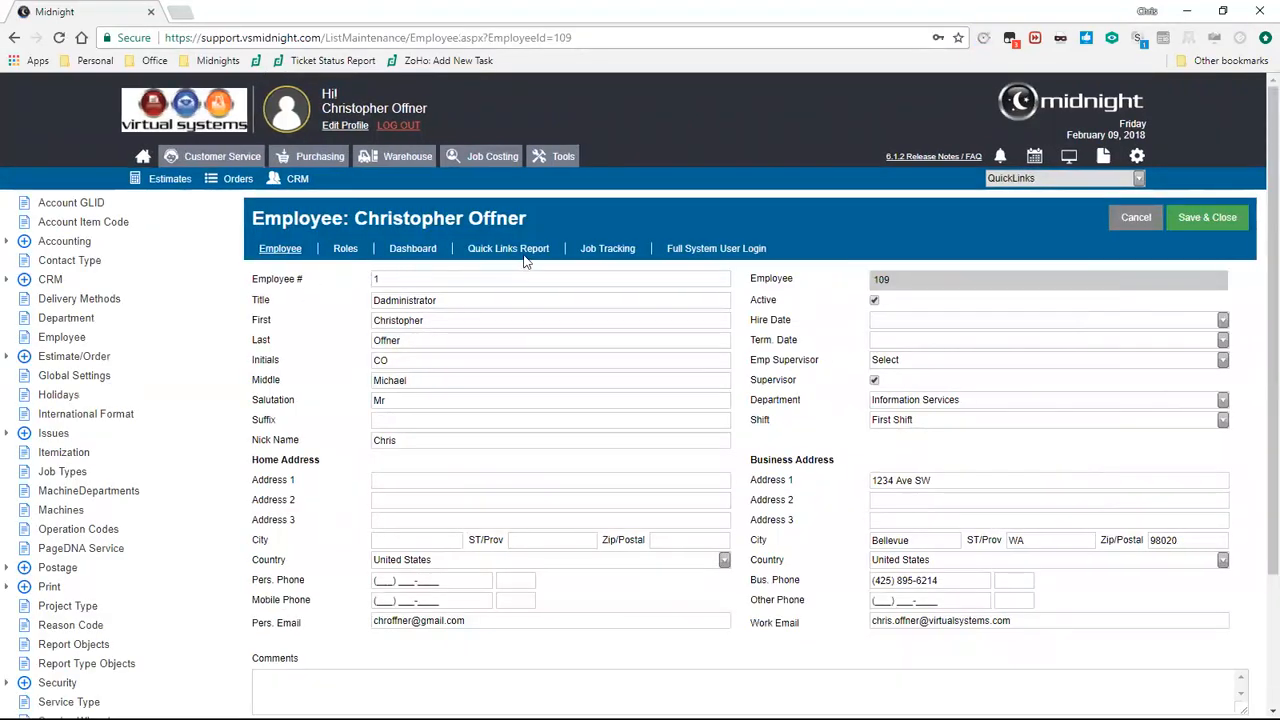
left_click(598, 256)
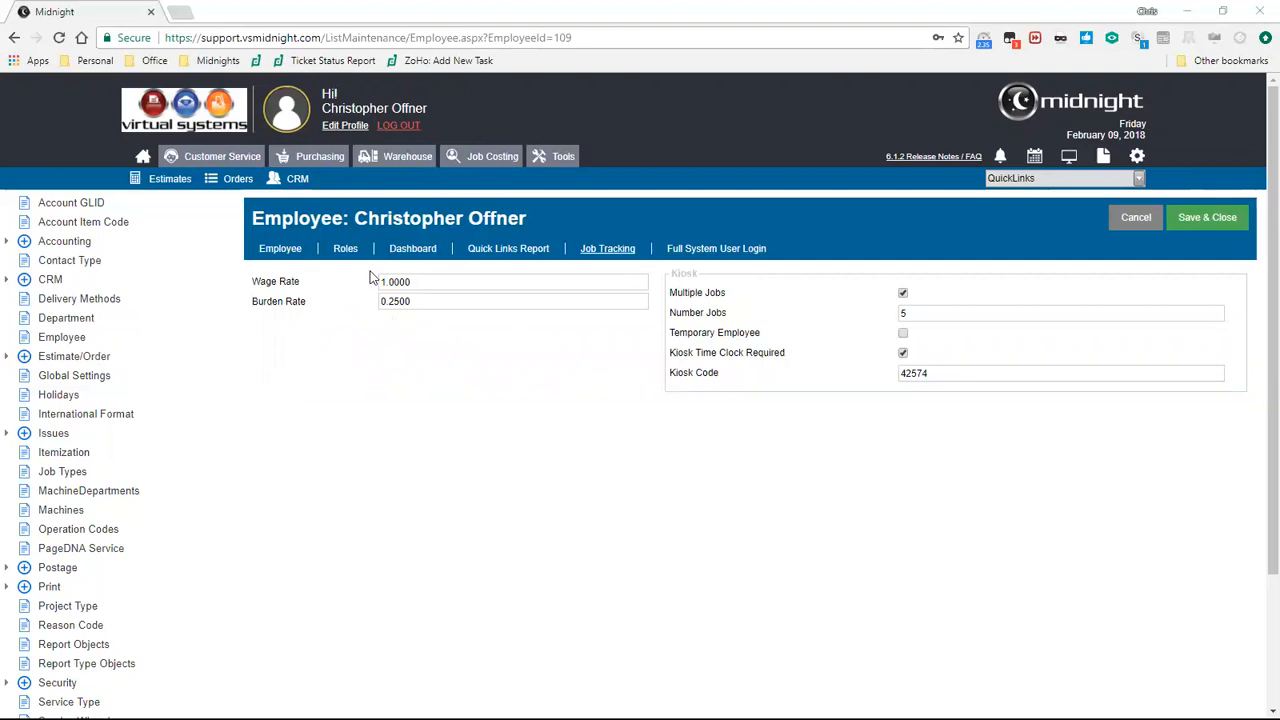
left_click(291, 252)
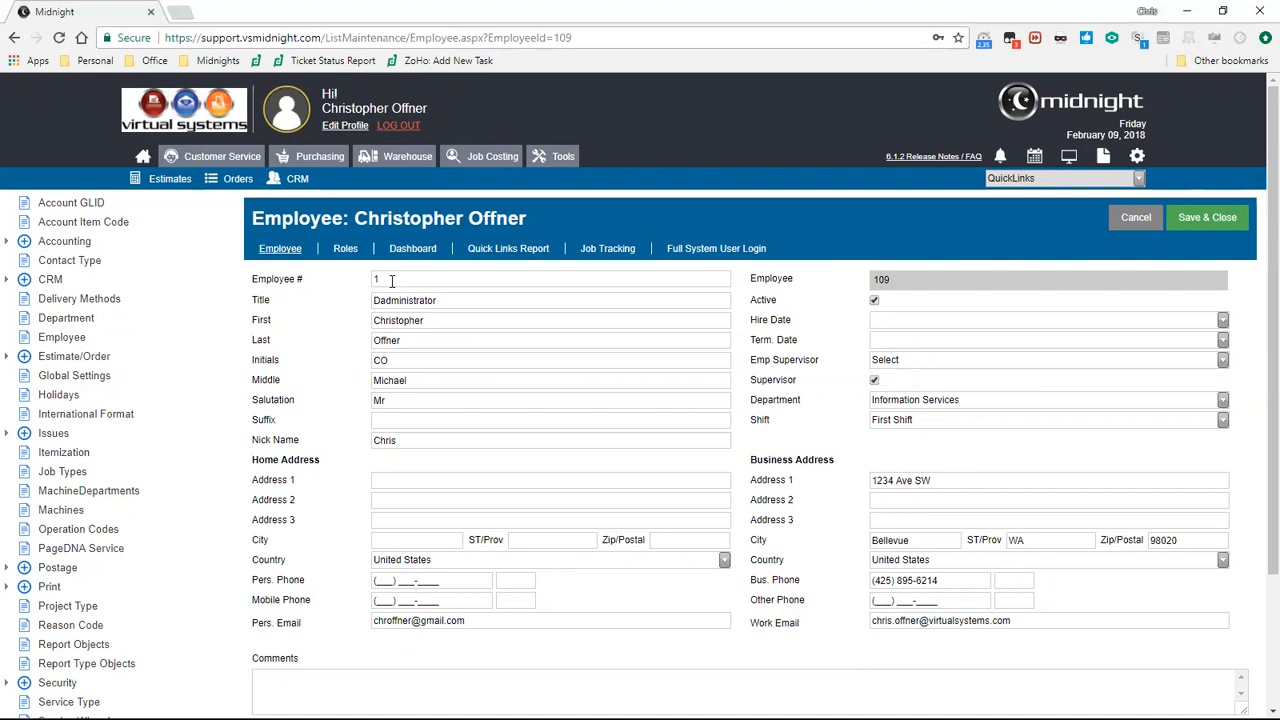
Step: Review the Machines list and the machines assigned to the Print department in Machine Departments
left_click(76, 513)
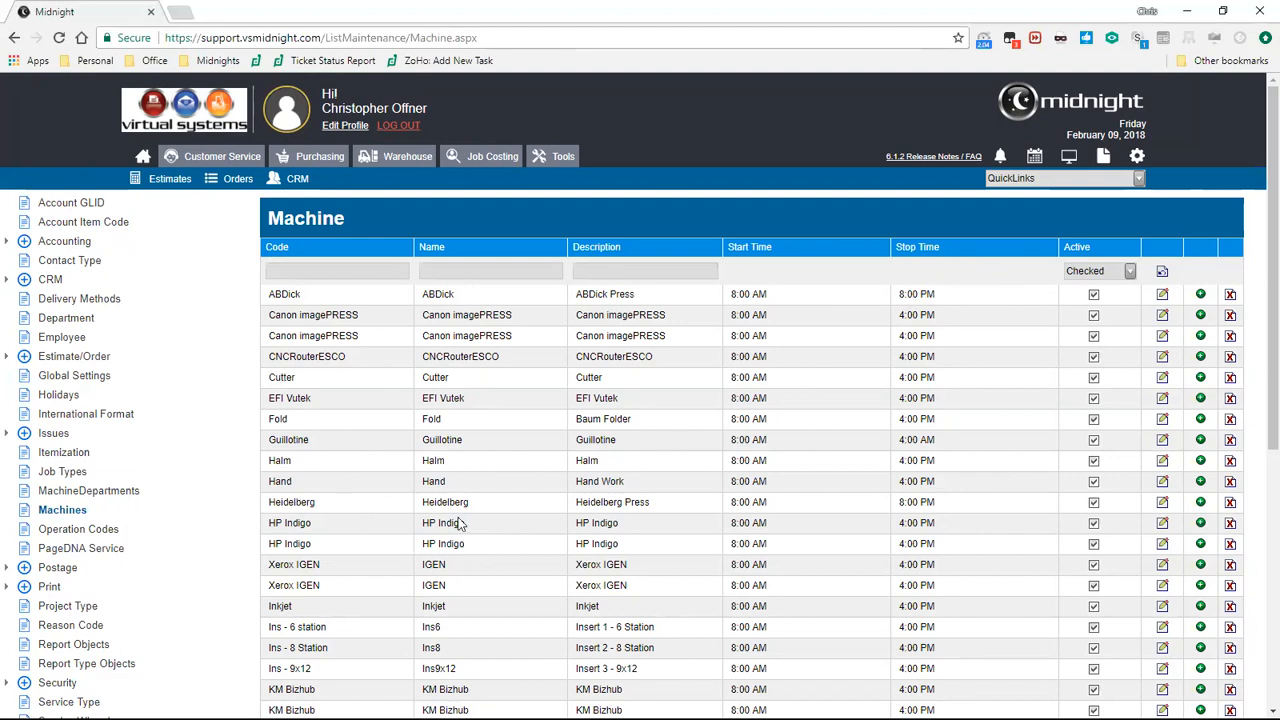
left_click(127, 491)
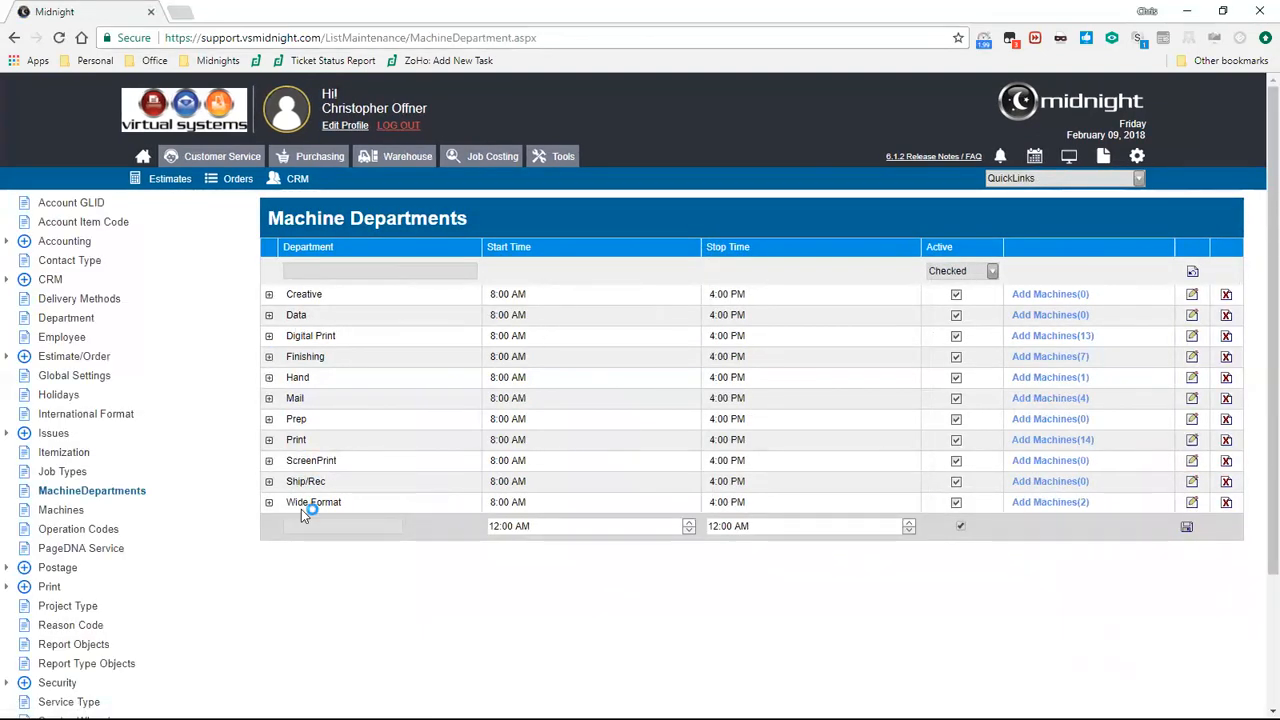
left_click(269, 442)
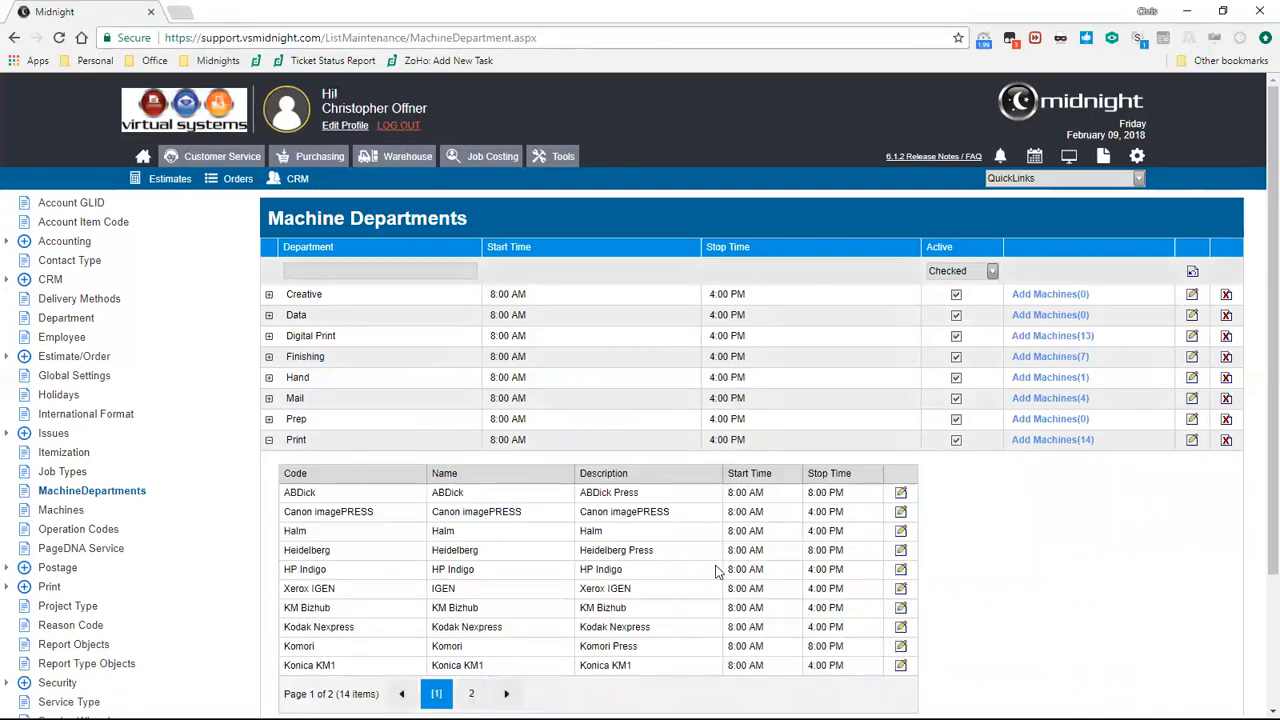
left_click(269, 441)
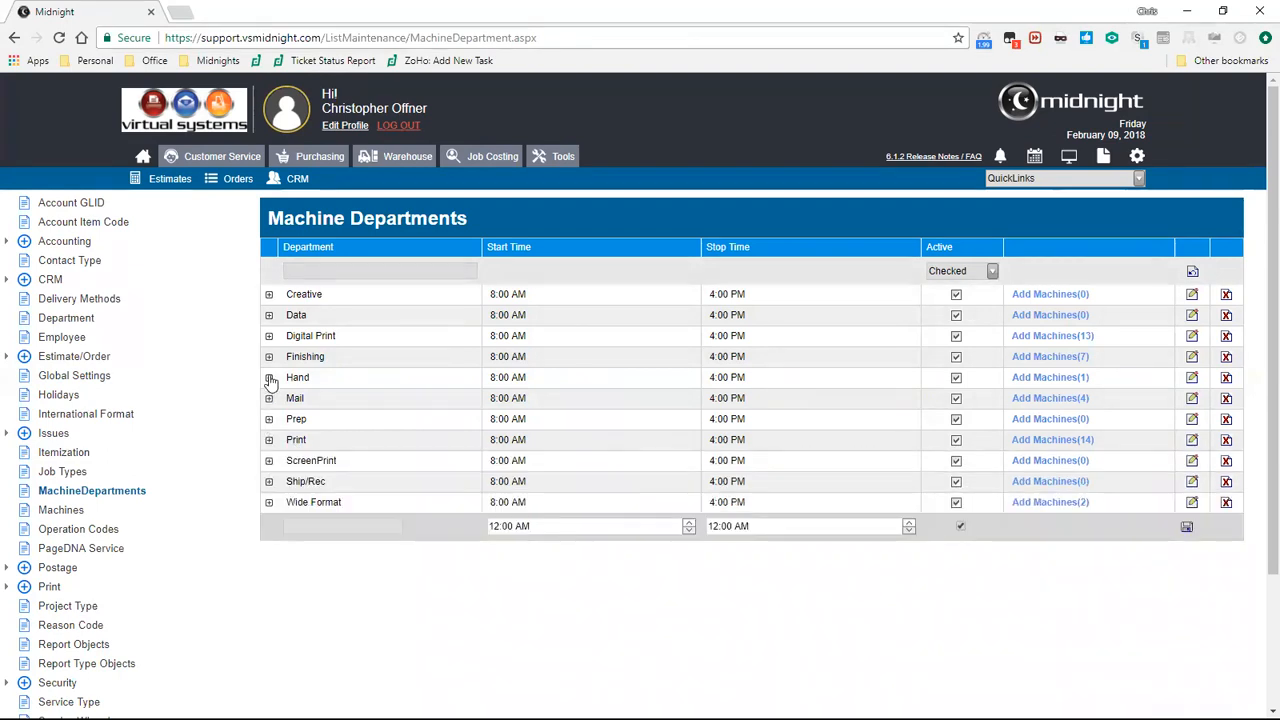
Step: Review which machines can be assigned to the Hand department, and save and close the selection
left_click(1059, 379)
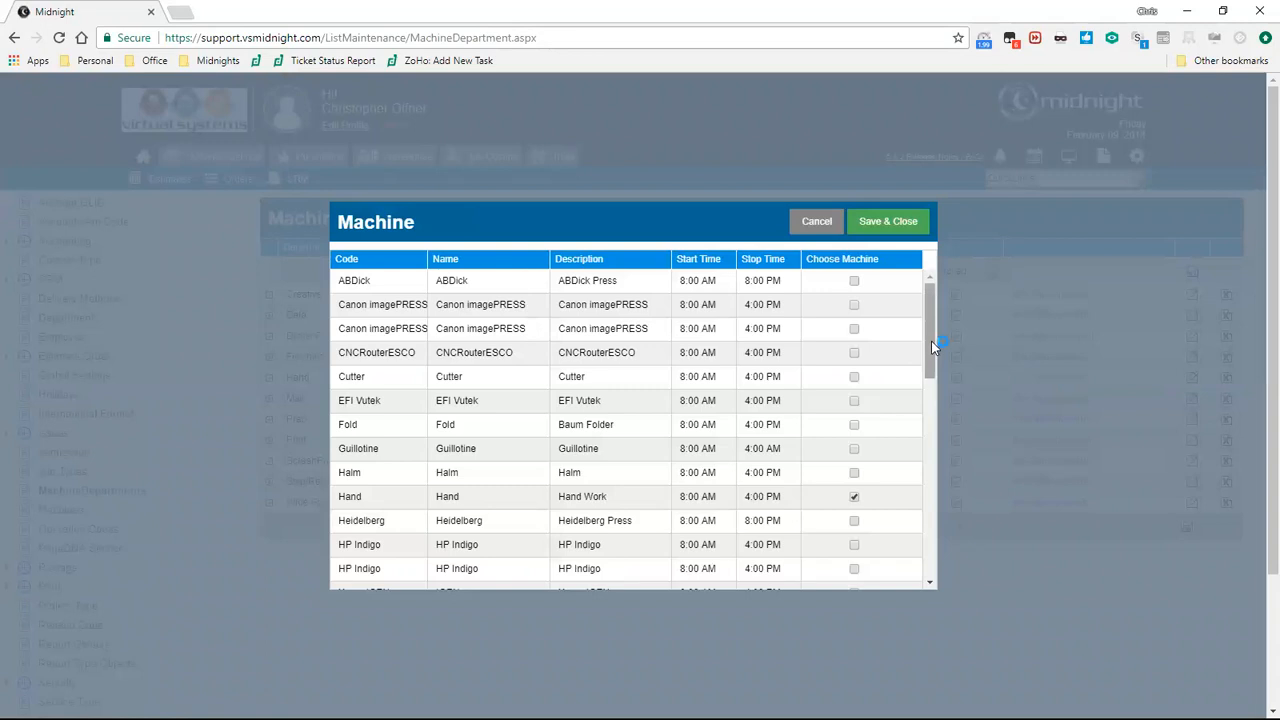
left_click_drag(922, 298, 955, 530)
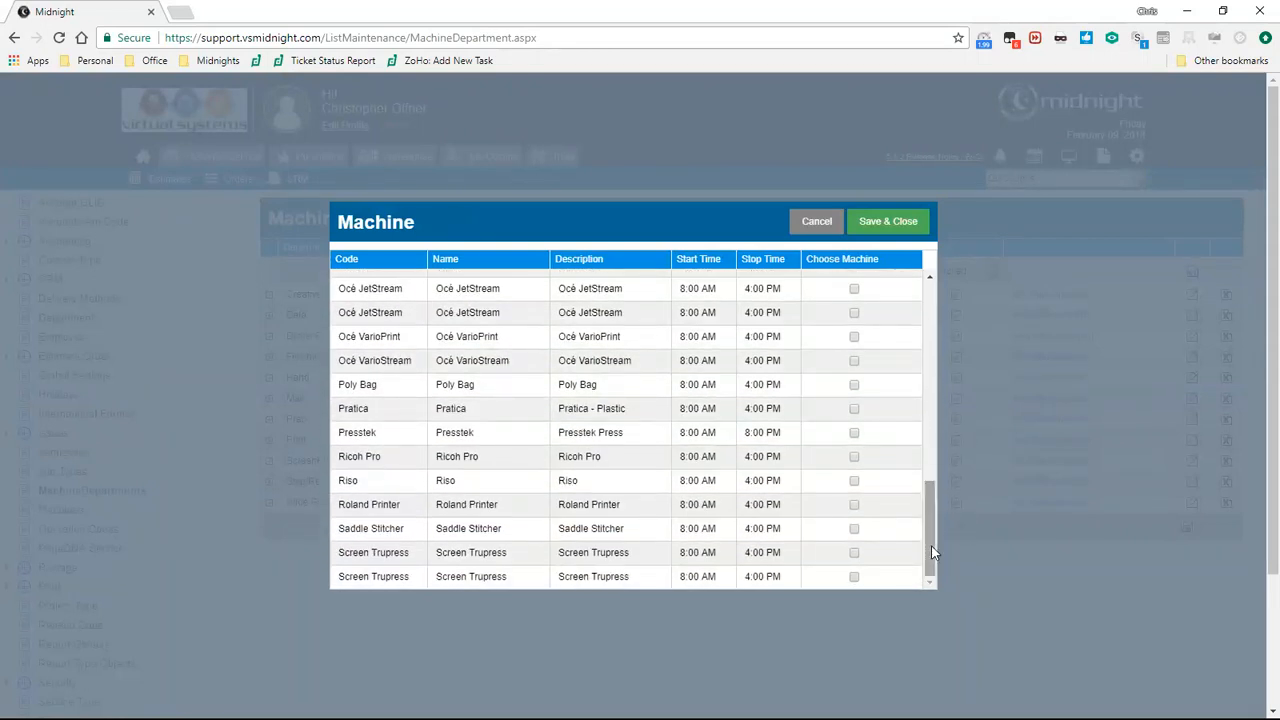
left_click(912, 227)
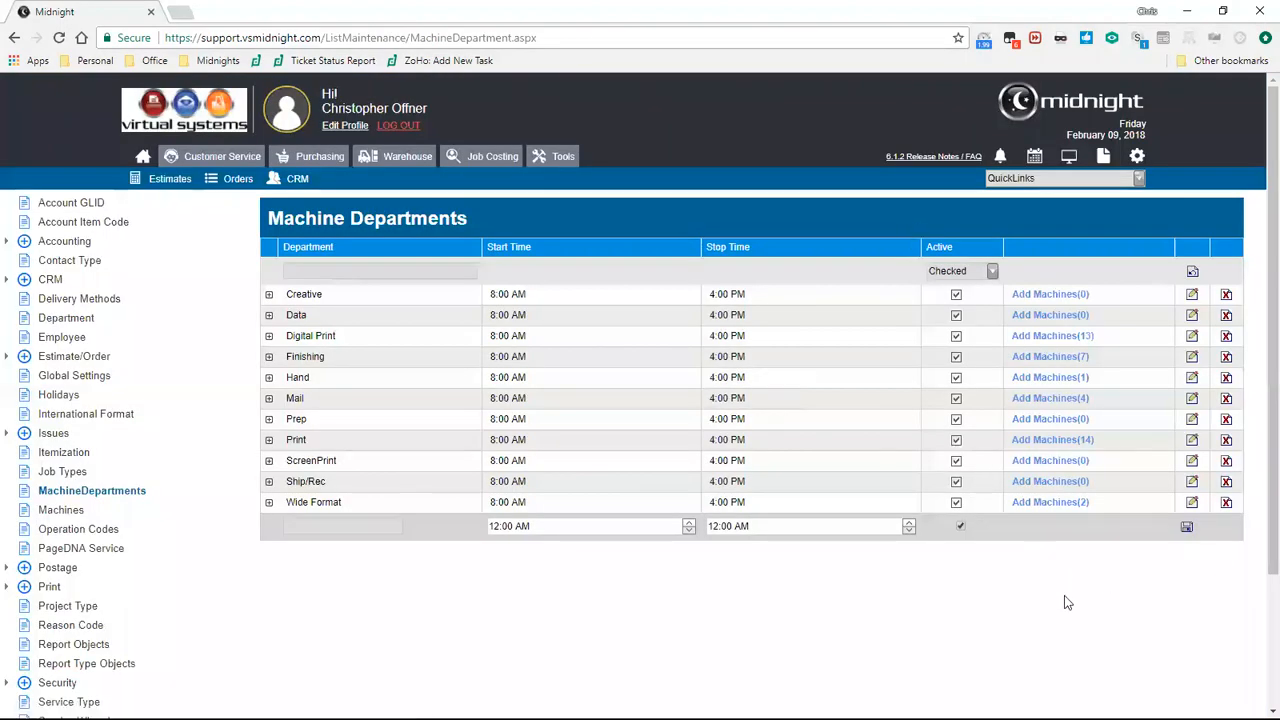
Step: Open and close the Mail department for editing, and expand the Hand department's machines
left_click(1192, 399)
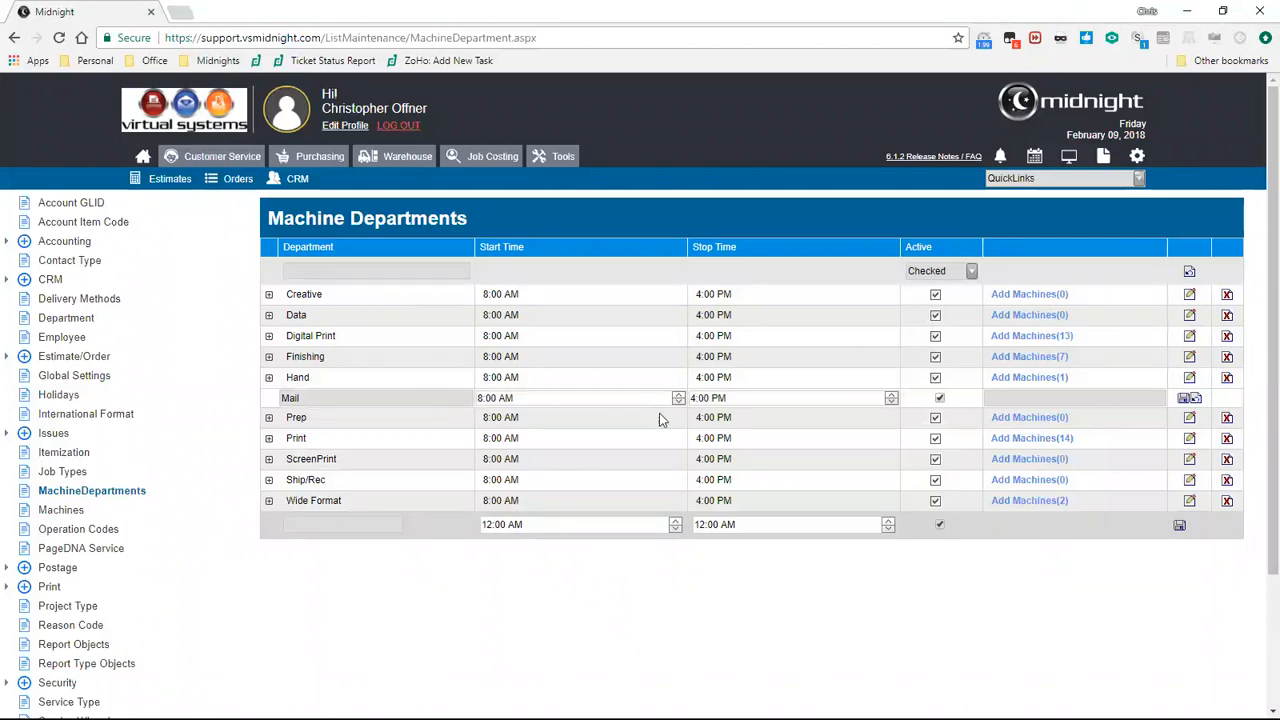
left_click(1190, 400)
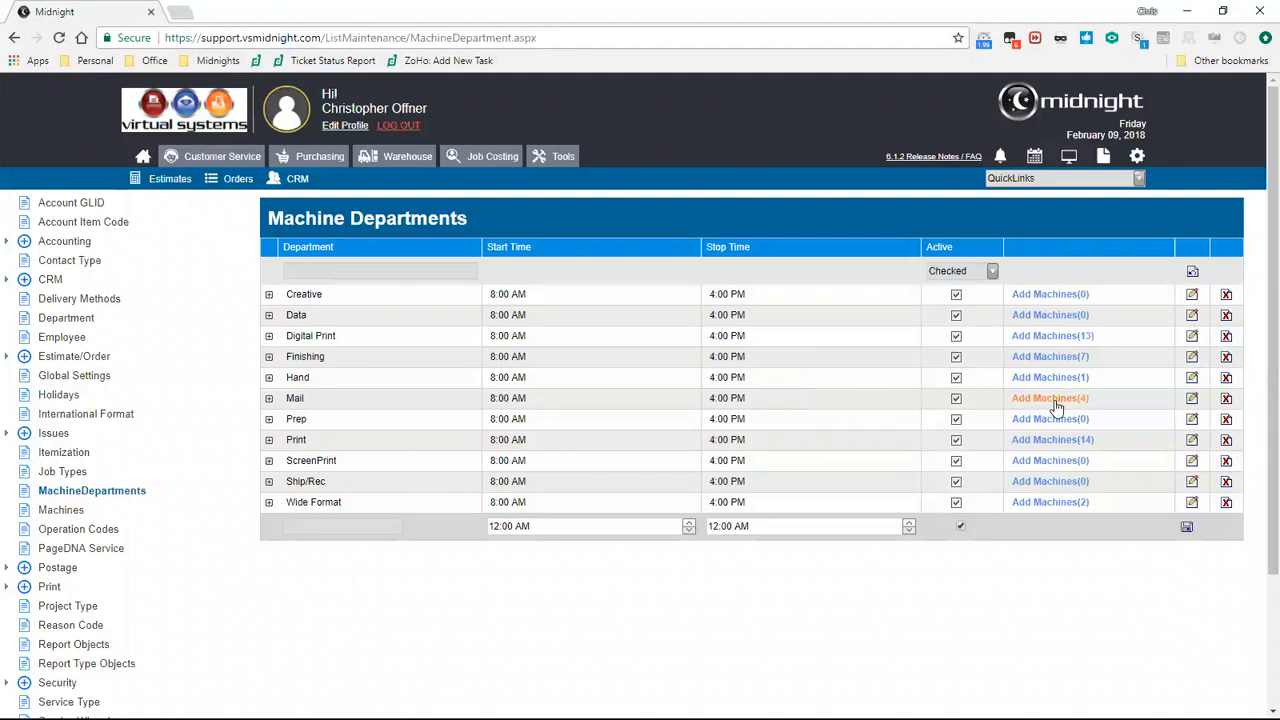
left_click(268, 378)
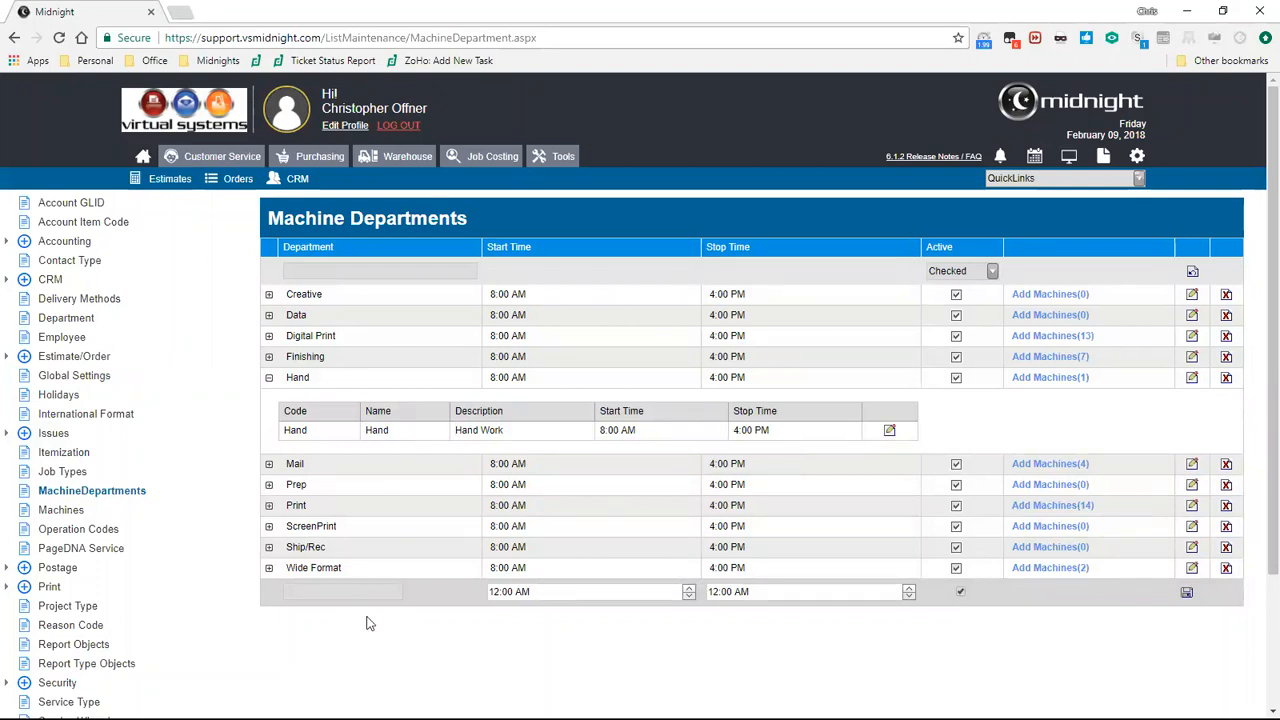
Step: Add an active Offset Print machine department running from 8:00 AM to 4:00 PM, and delete it again
left_click(294, 592)
key("BackSpace")
type("Offset Print")
left_click(499, 594)
type("8")
type("4")
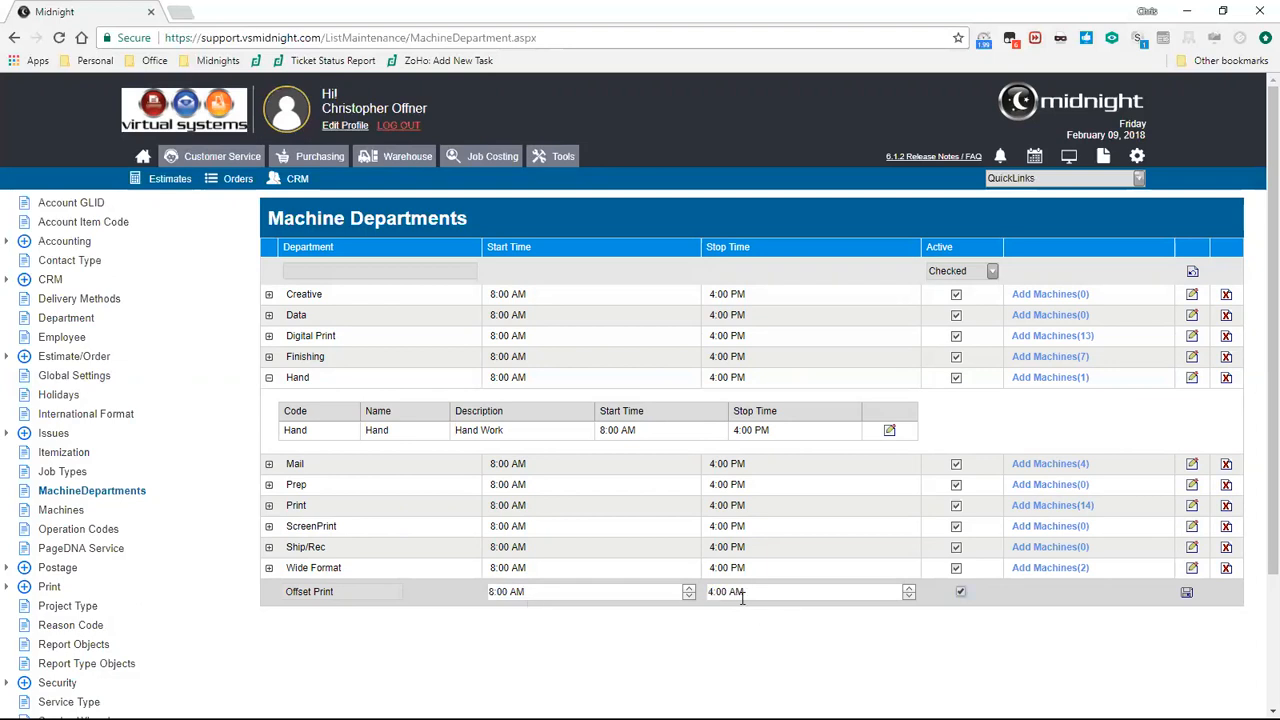
left_click(738, 592)
type("p")
left_click(1187, 594)
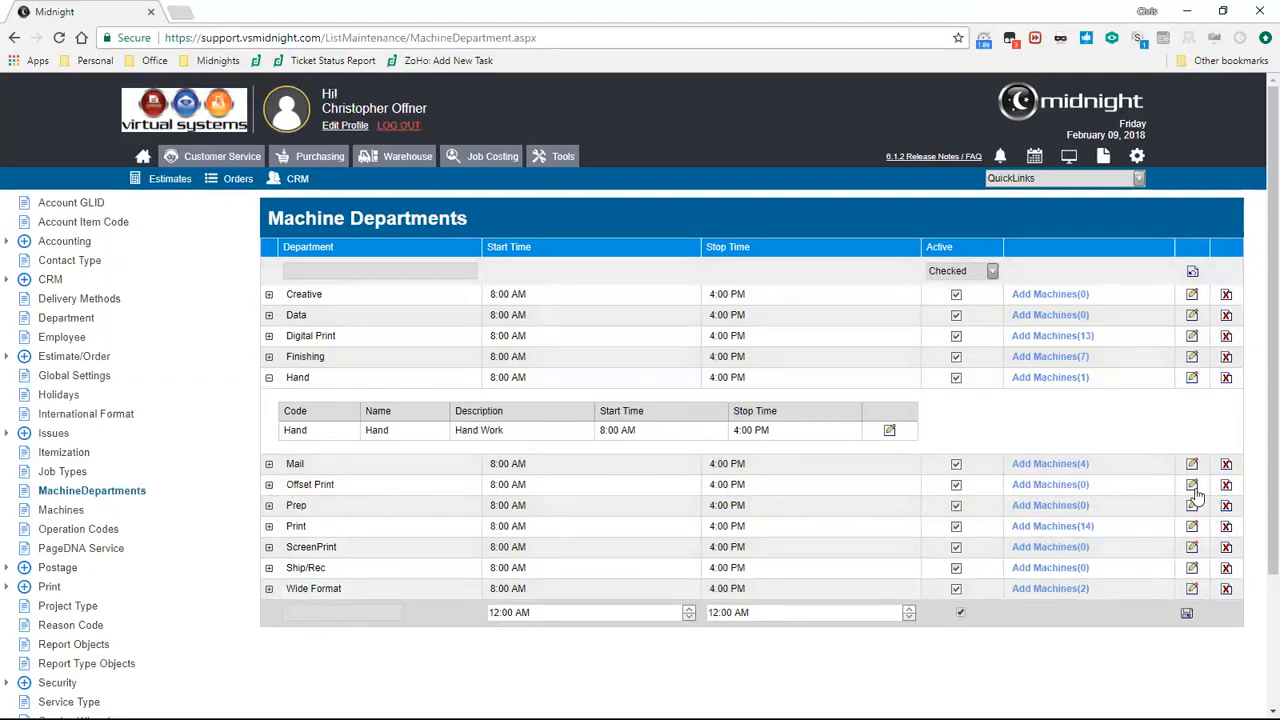
left_click(1226, 486)
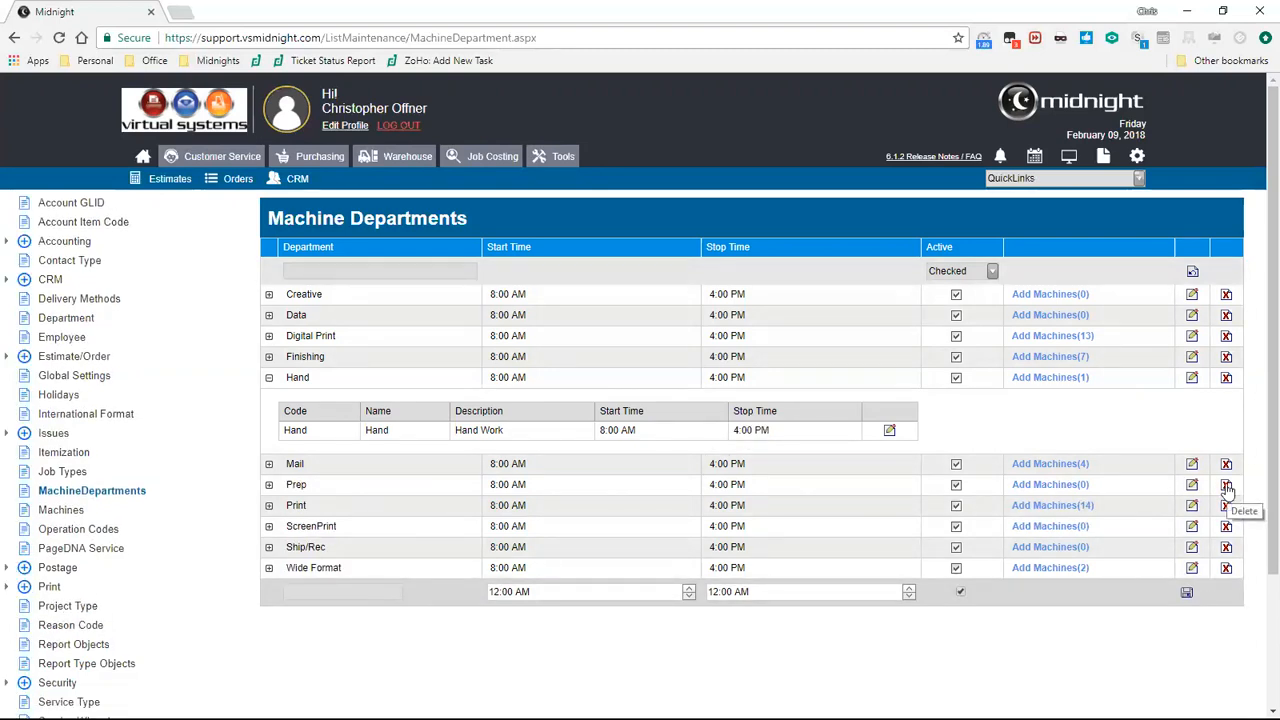
Step: Filter the Machine Departments list to show only inactive departments
left_click(991, 271)
left_click(960, 309)
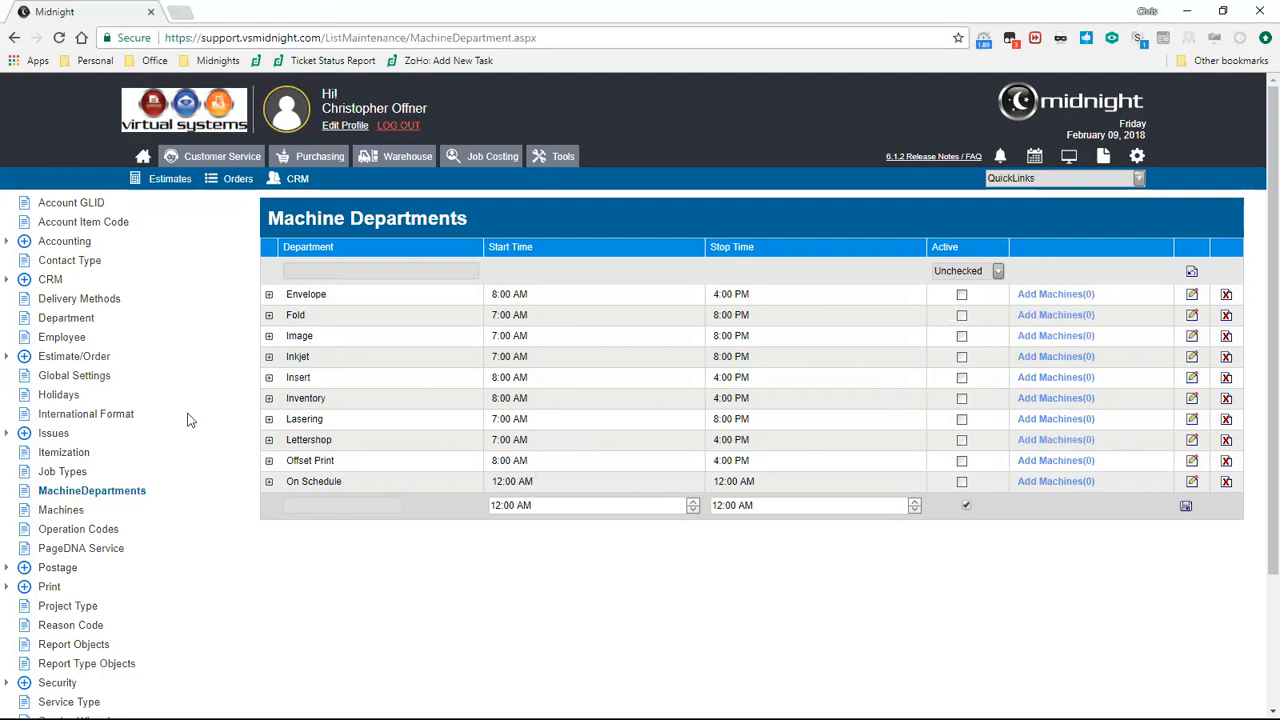
Step: Clear the Standard Services name filter, open the Ink Jet Addressing service's pricing matrix, and cancel out of it
scroll(160, 410, "down", 3)
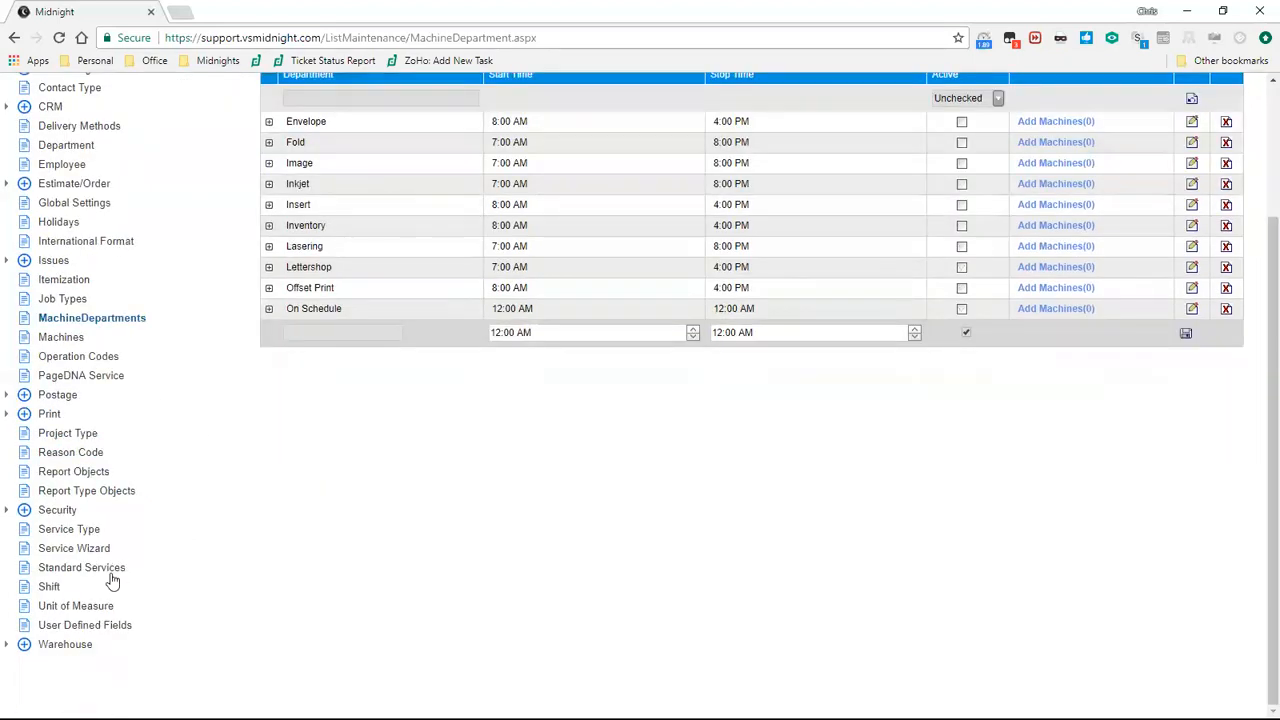
left_click(107, 572)
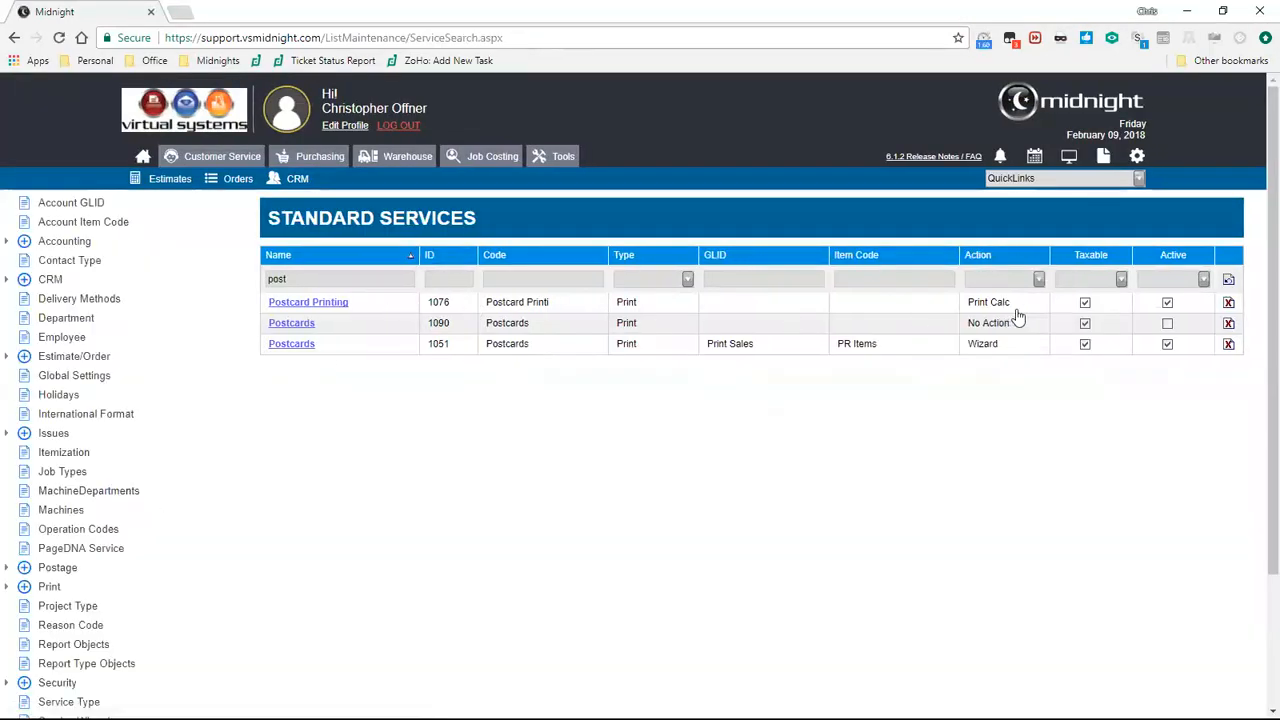
left_click(1229, 280)
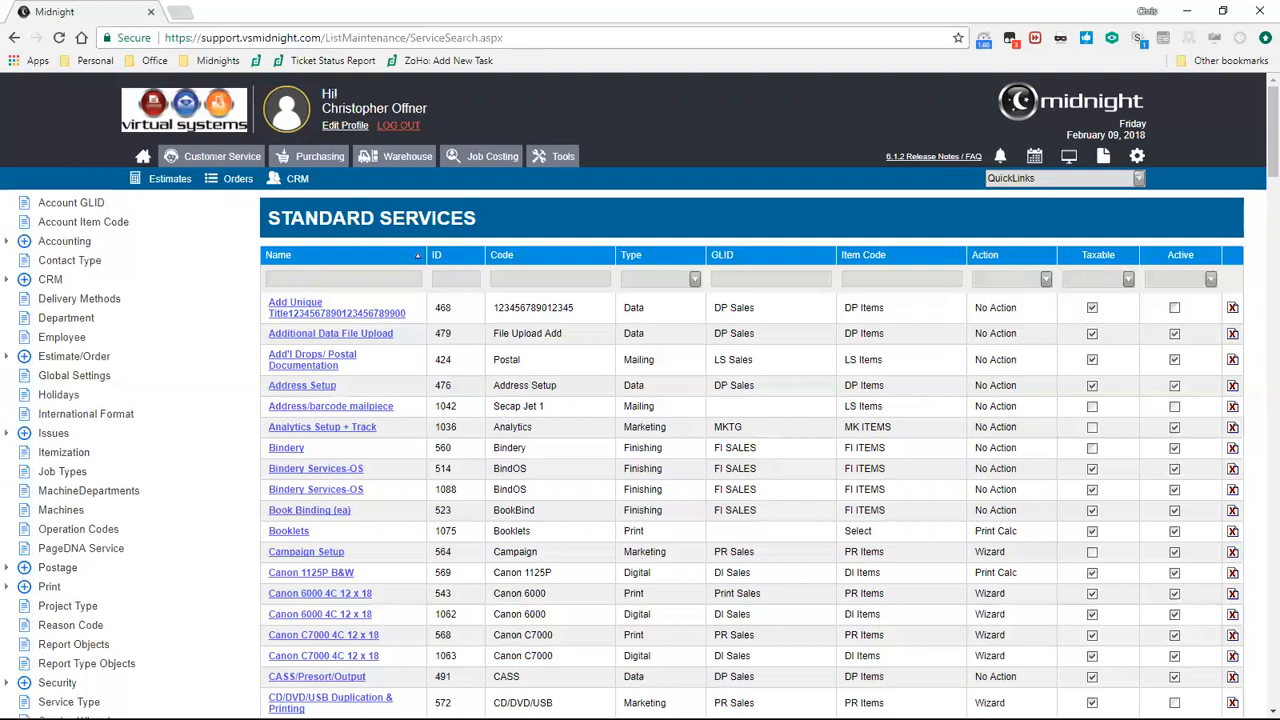
left_click_drag(1257, 162, 1257, 363)
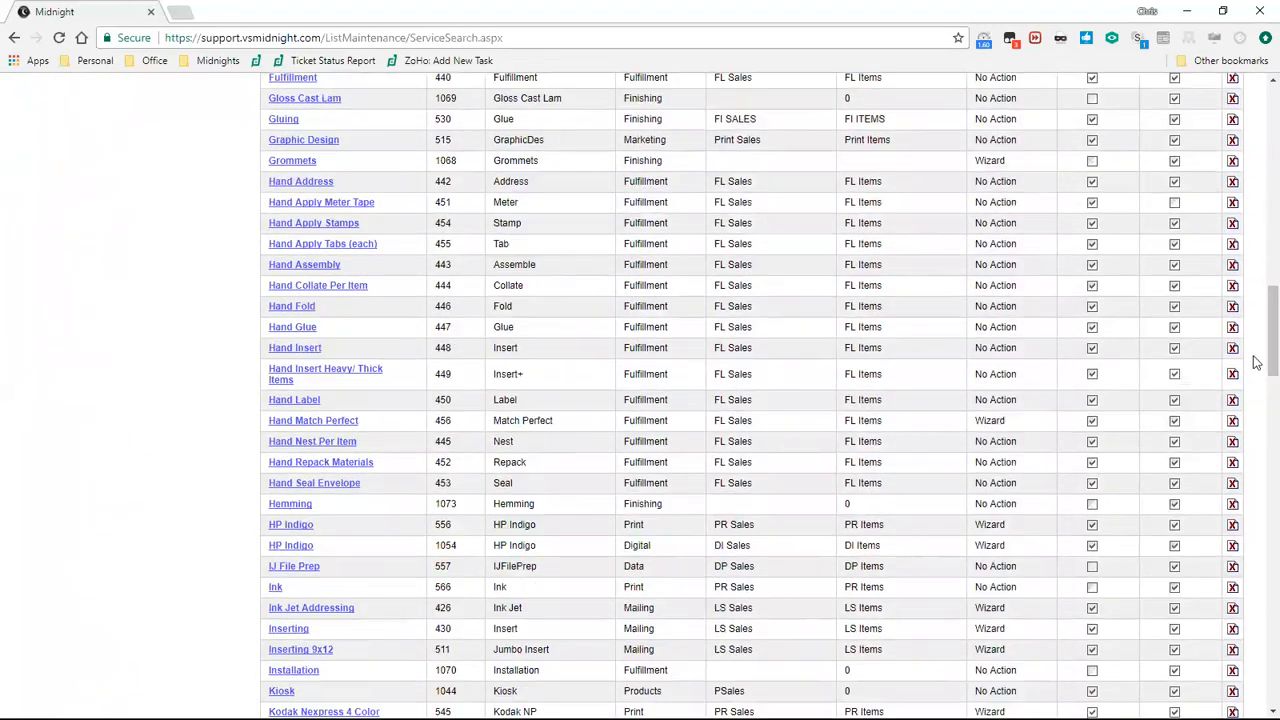
left_click(287, 612)
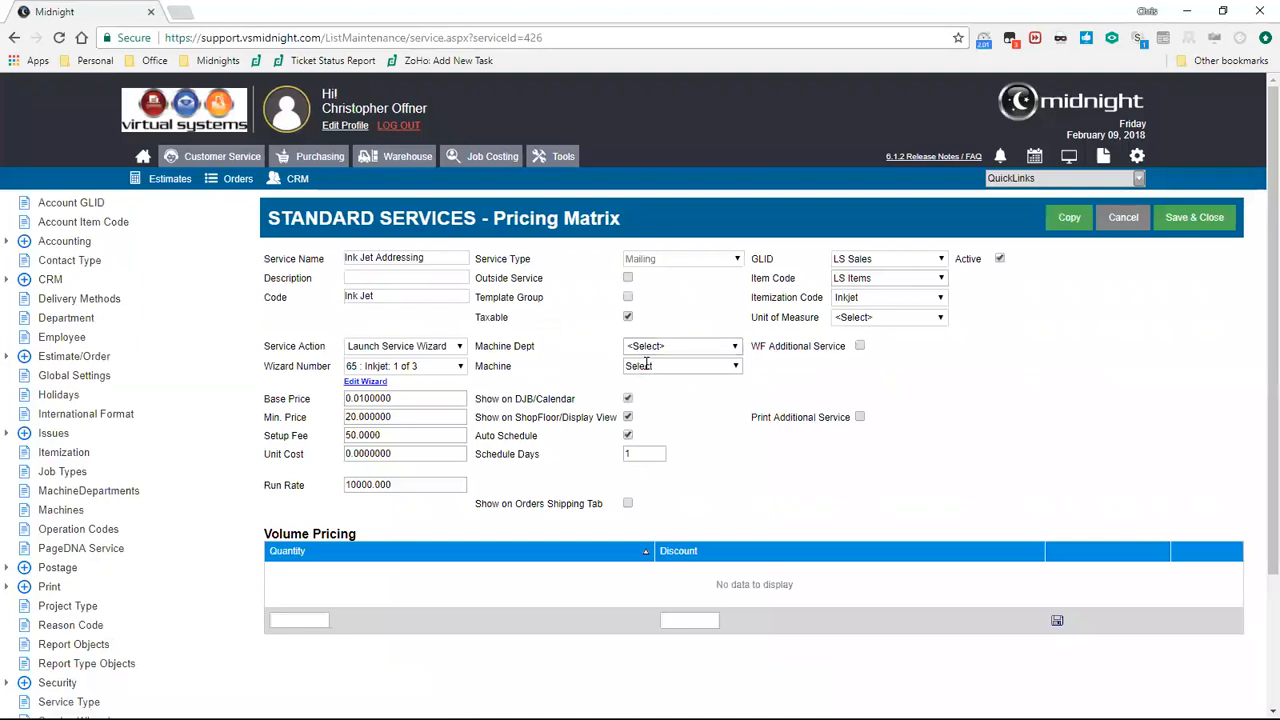
left_click(1133, 222)
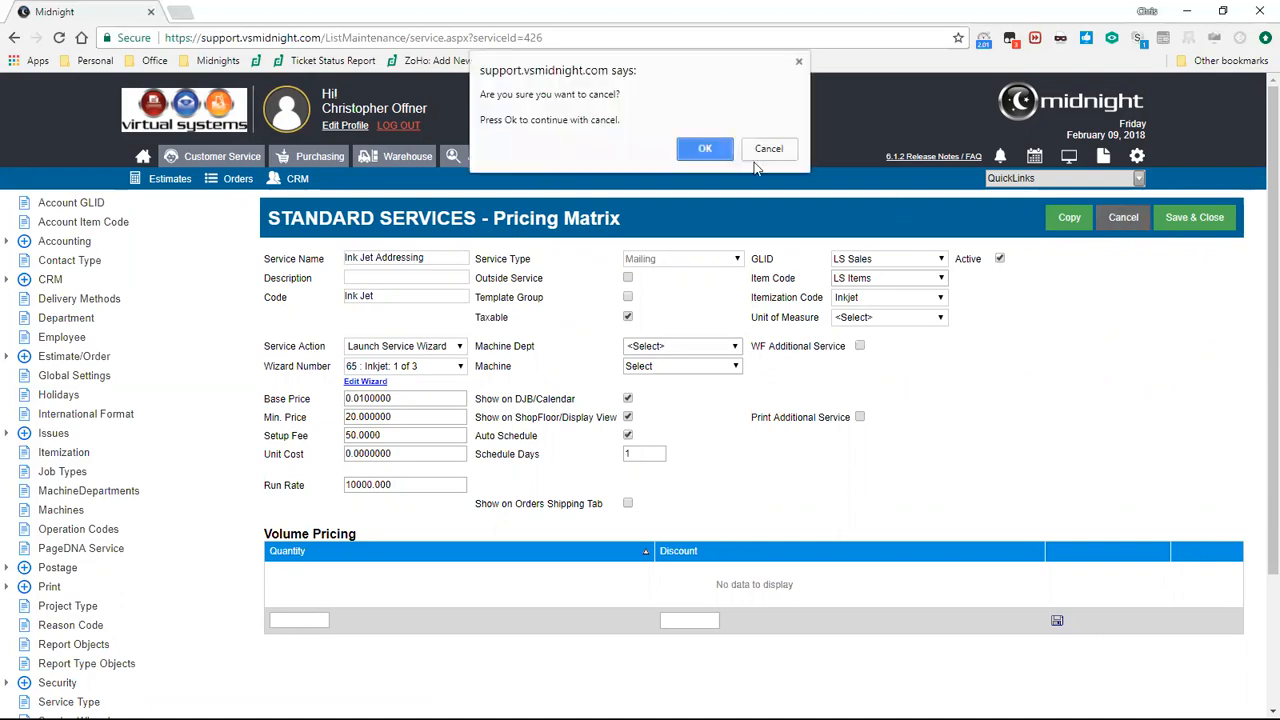
left_click(697, 148)
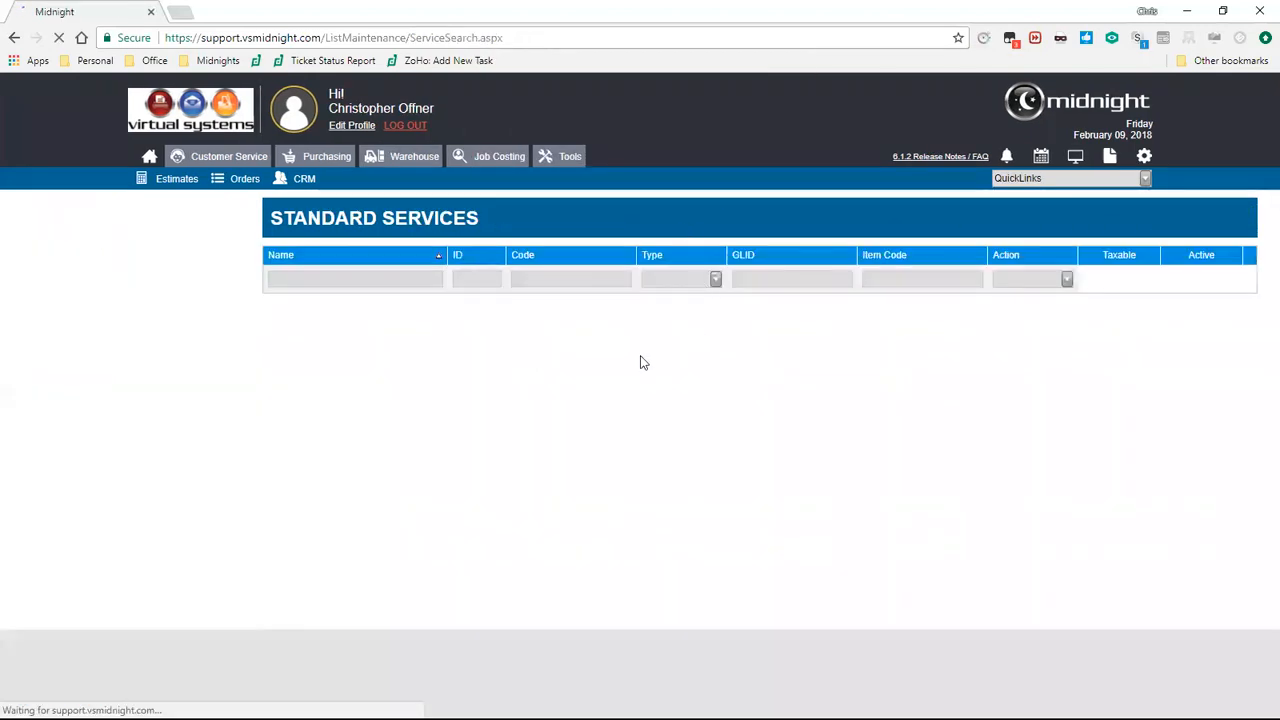
Step: Open the Finishing-type Folding service from Standard Services and examine its machine department and machine options
scroll(395, 333, "down", 3)
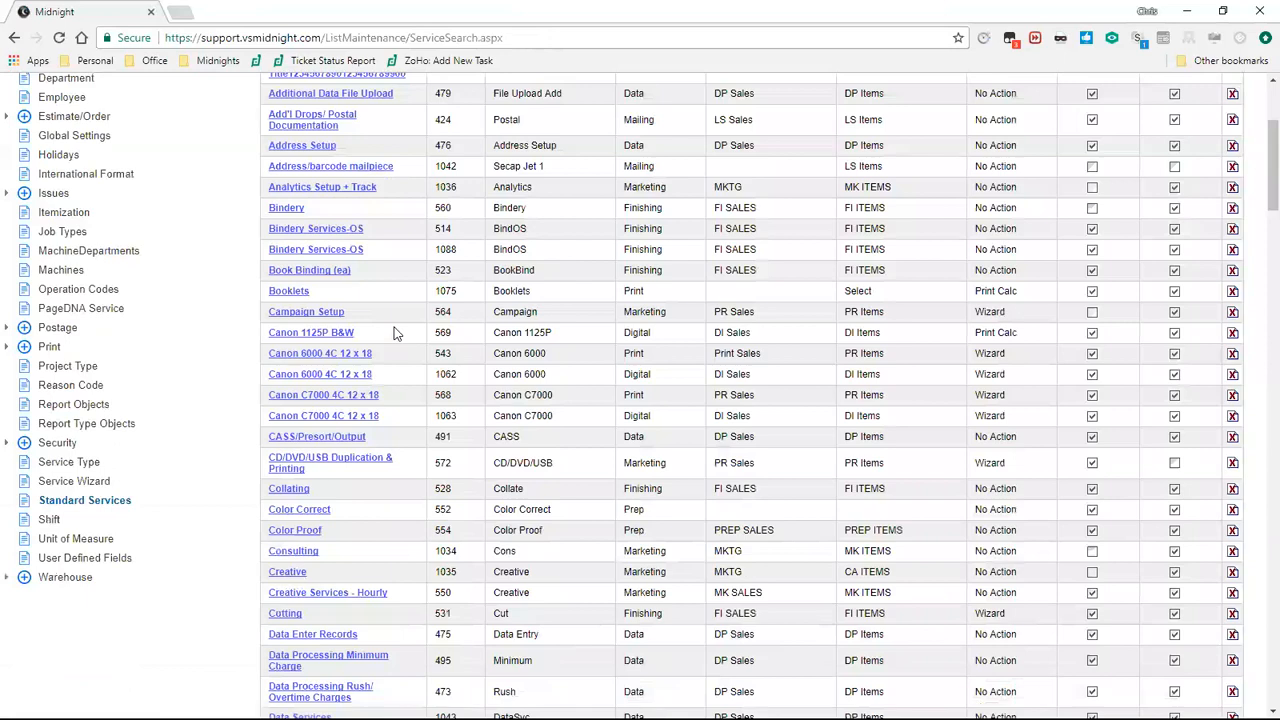
scroll(395, 333, "down", 10)
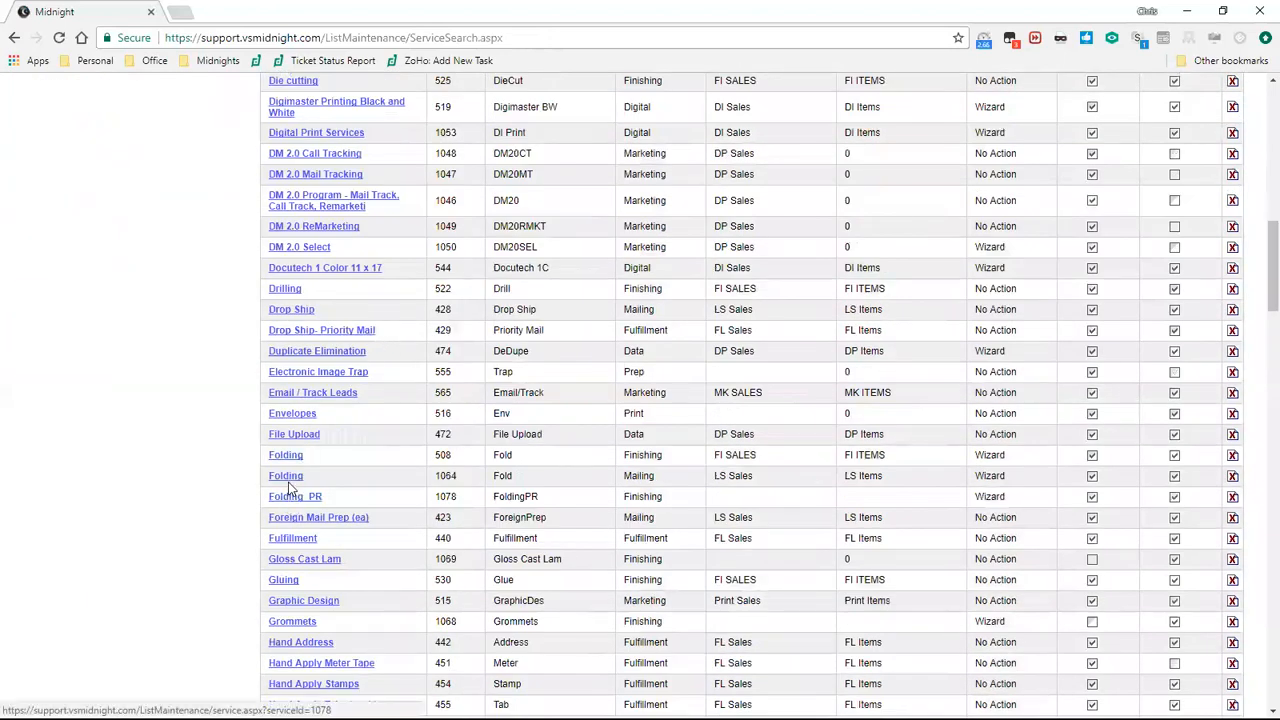
left_click(287, 458)
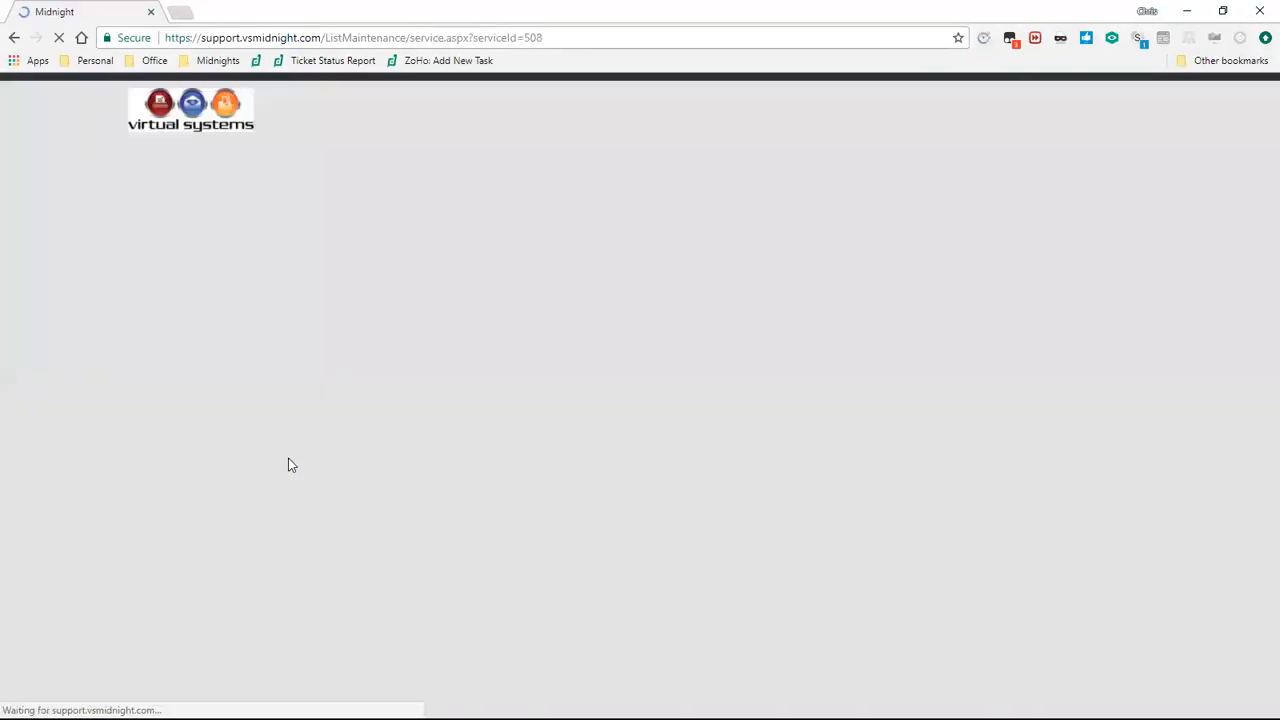
left_click(716, 355)
left_click(714, 350)
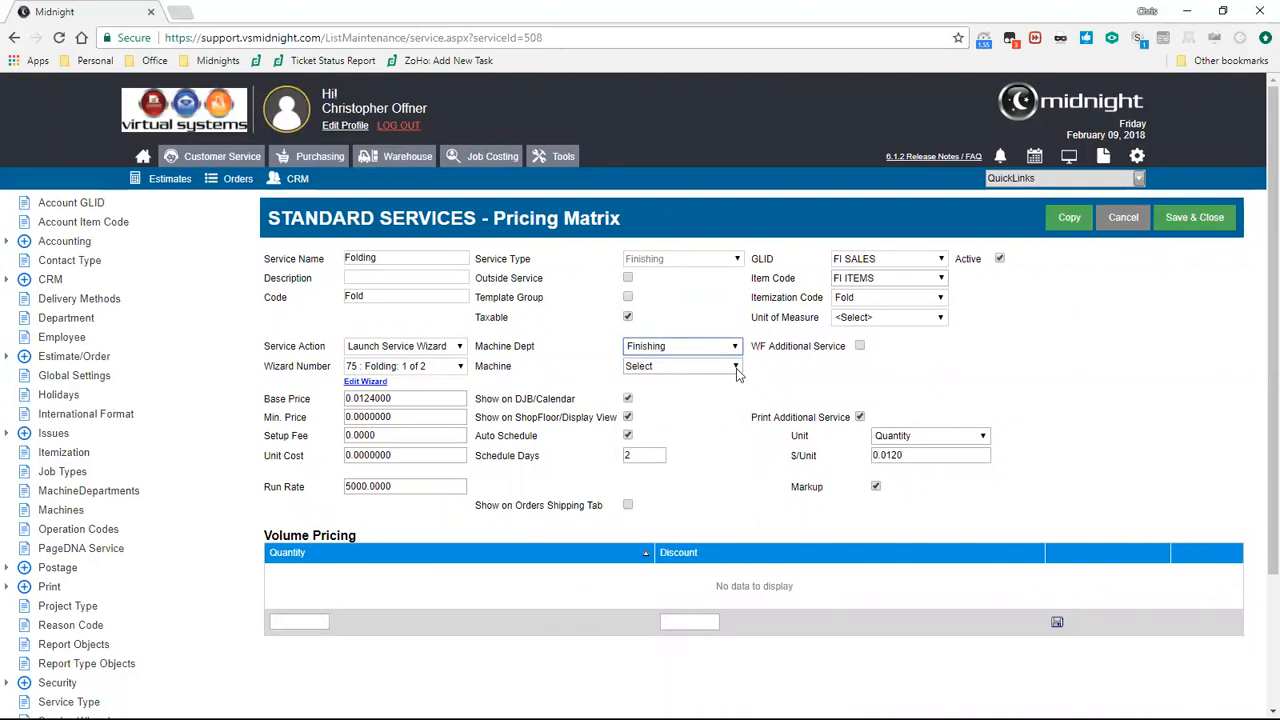
left_click(736, 367)
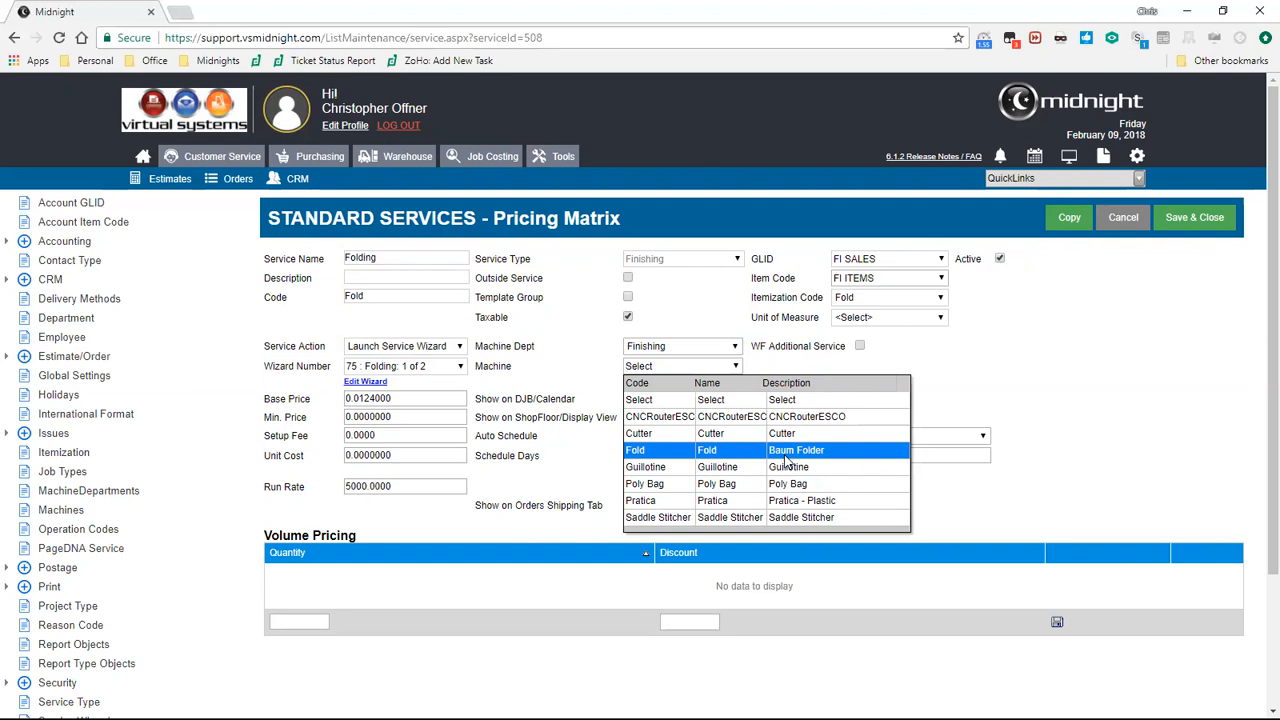
left_click(588, 347)
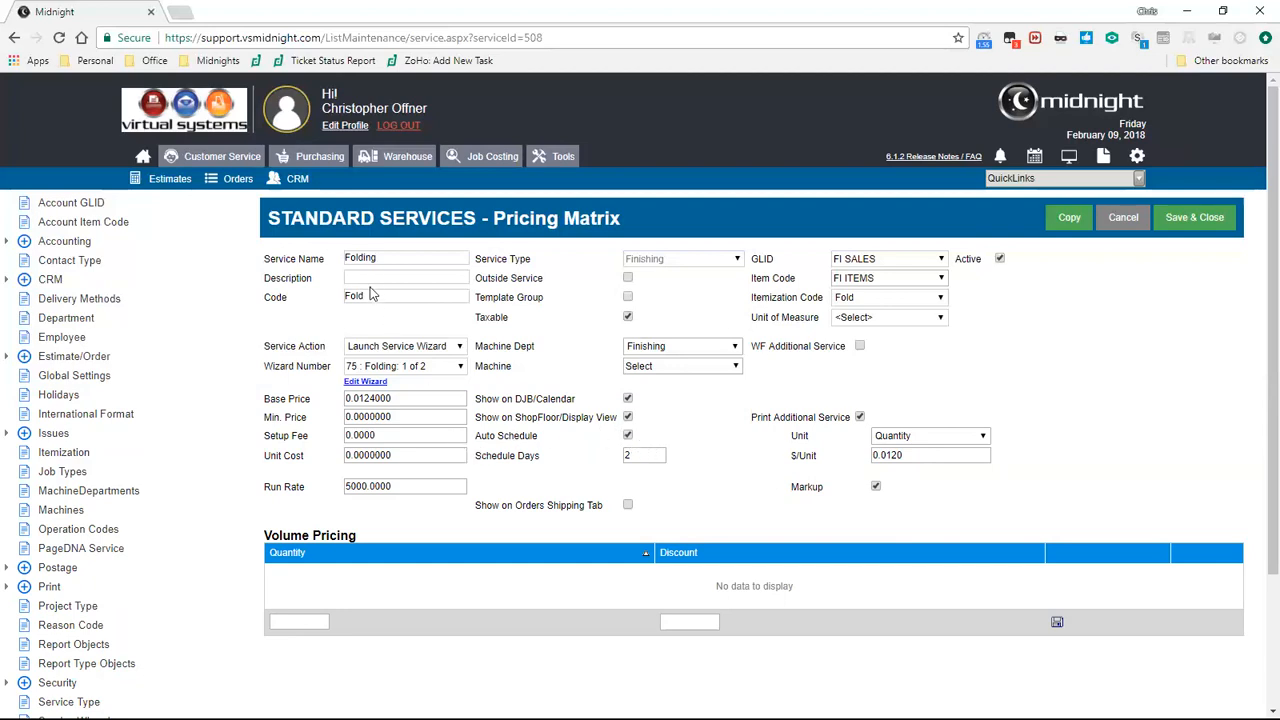
Step: Review the Folding service's schedule days, job board display options, service name and run rate, and save and close it
left_click(640, 460)
left_click_drag(515, 398, 590, 421)
left_click(590, 421)
left_click(389, 263)
left_click(414, 490)
left_click(770, 520)
left_click(1197, 229)
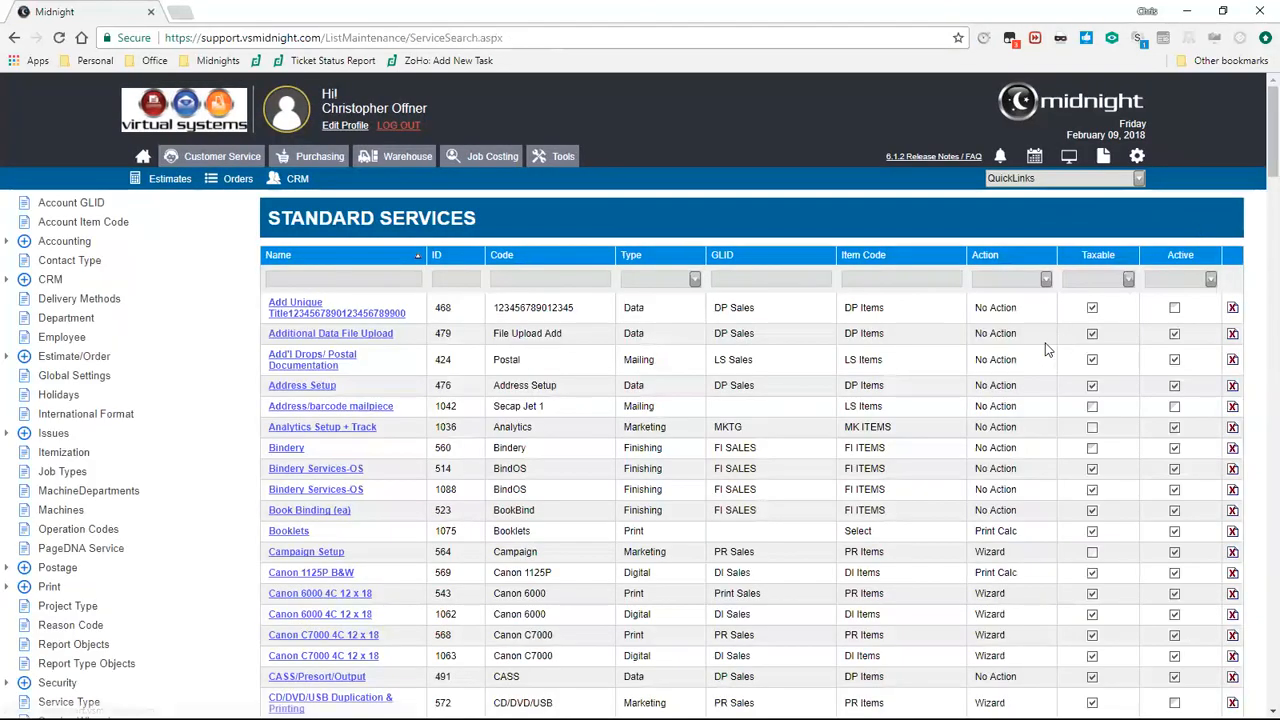
Step: Open the Dynamic Job Board and set the urgency of the Shifty Trees order due 12/14/2017 to High
left_click(1036, 160)
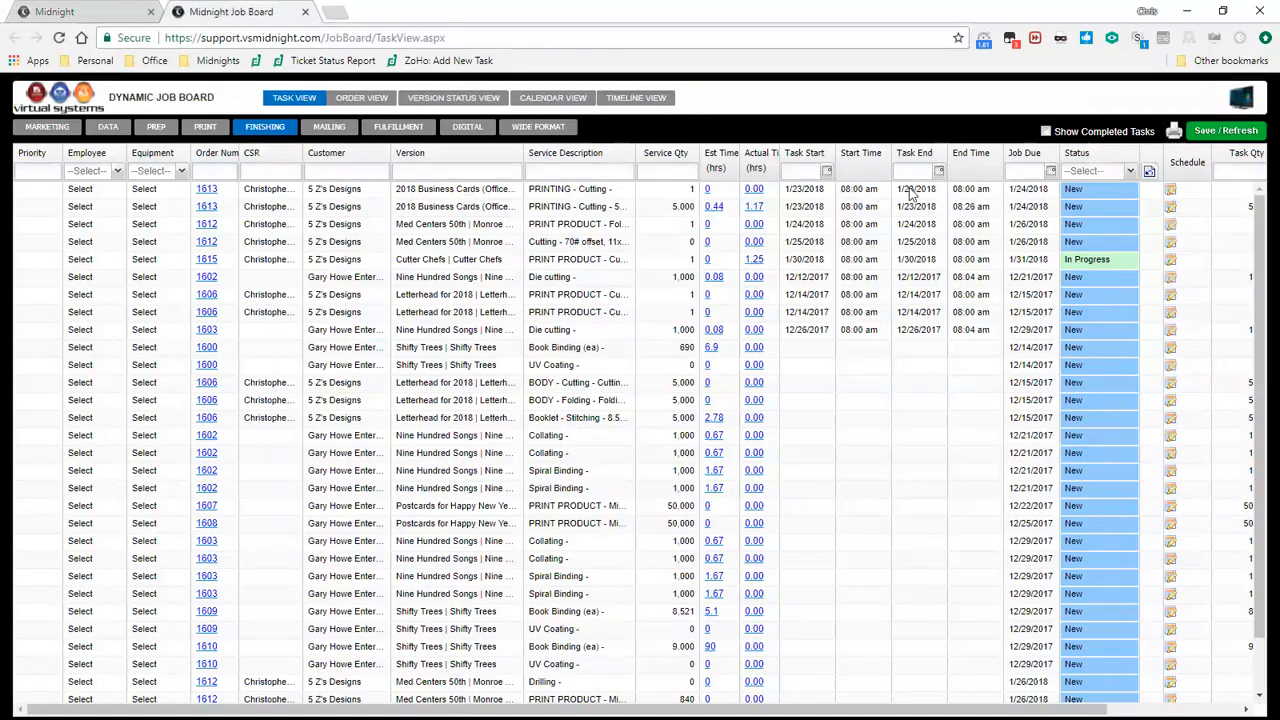
left_click(80, 16)
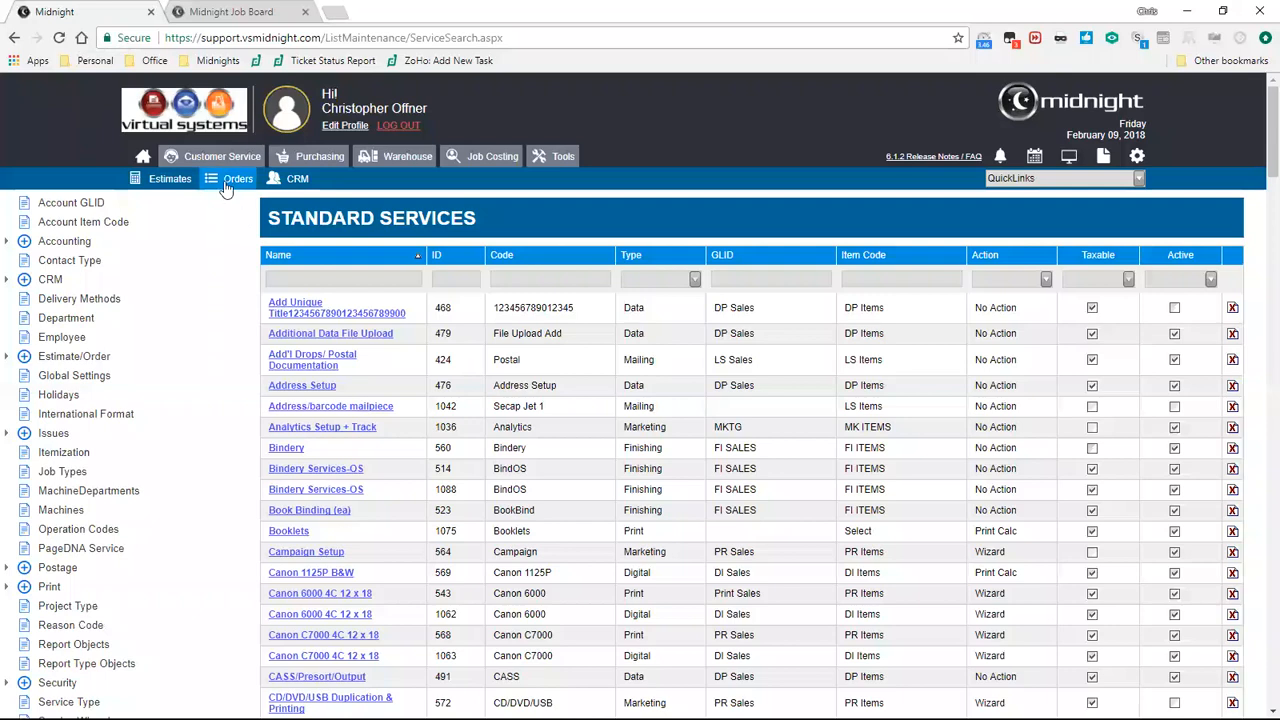
left_click(236, 14)
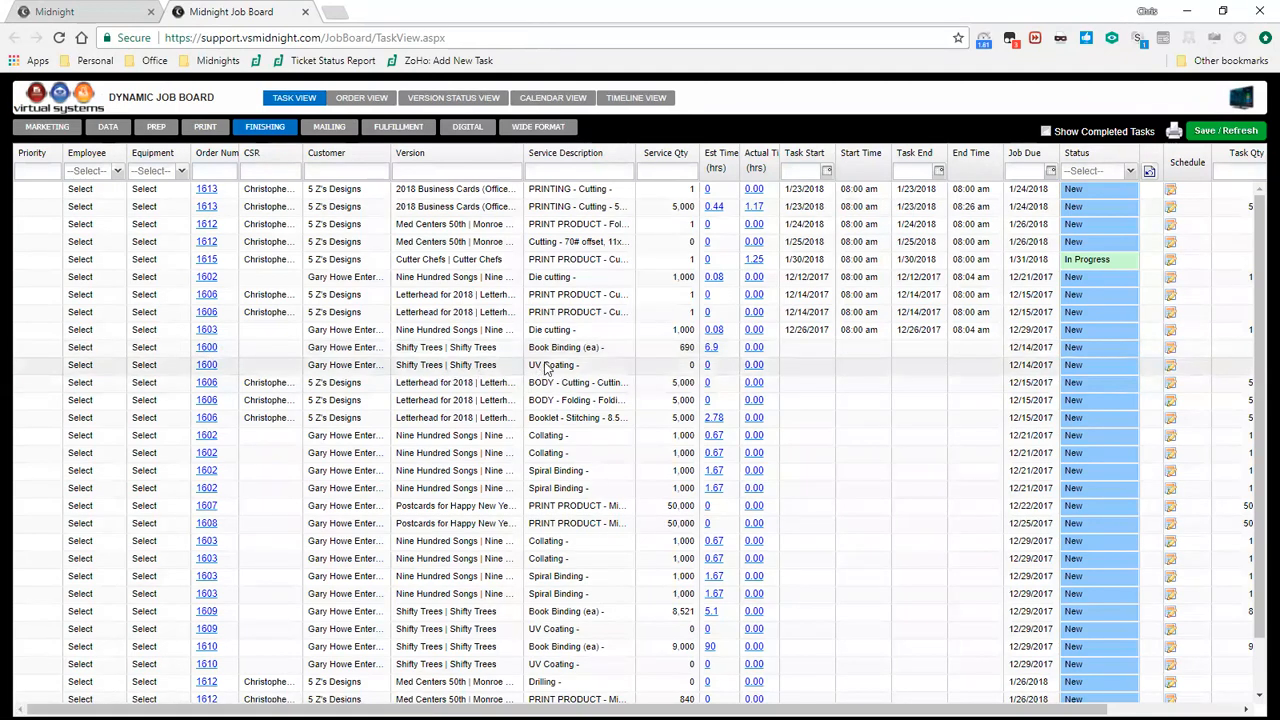
left_click(206, 347)
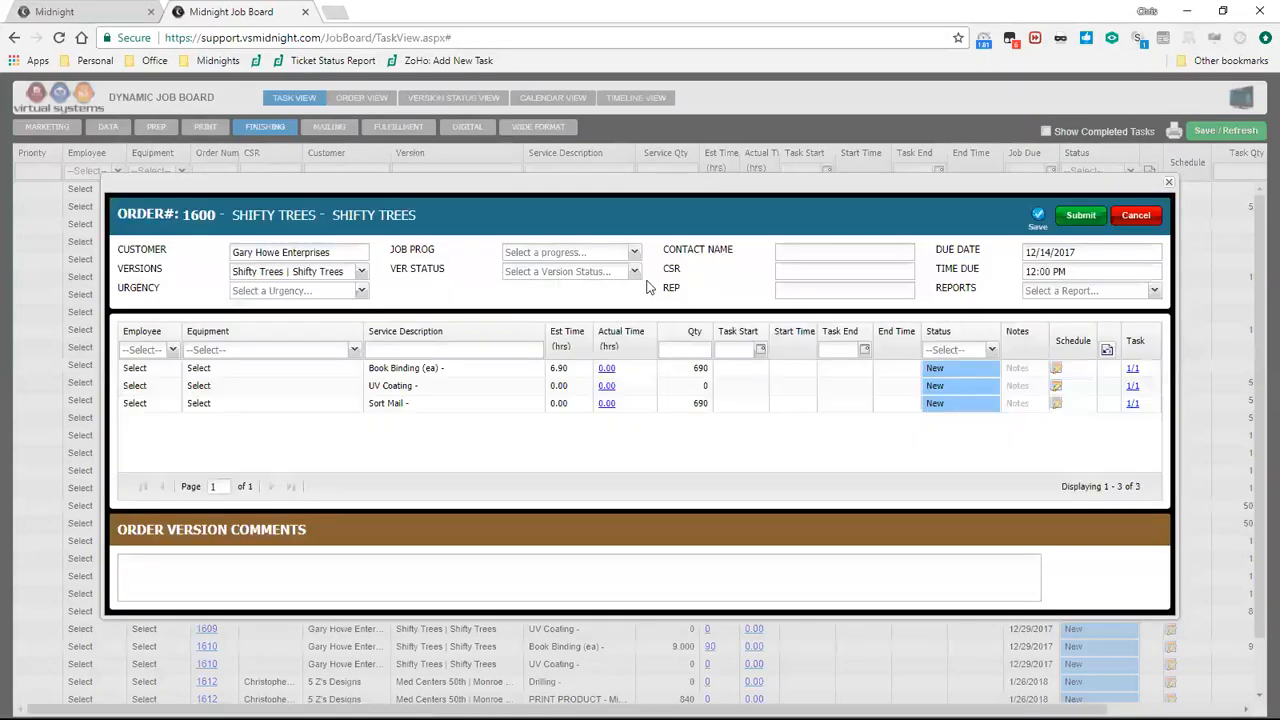
left_click(361, 290)
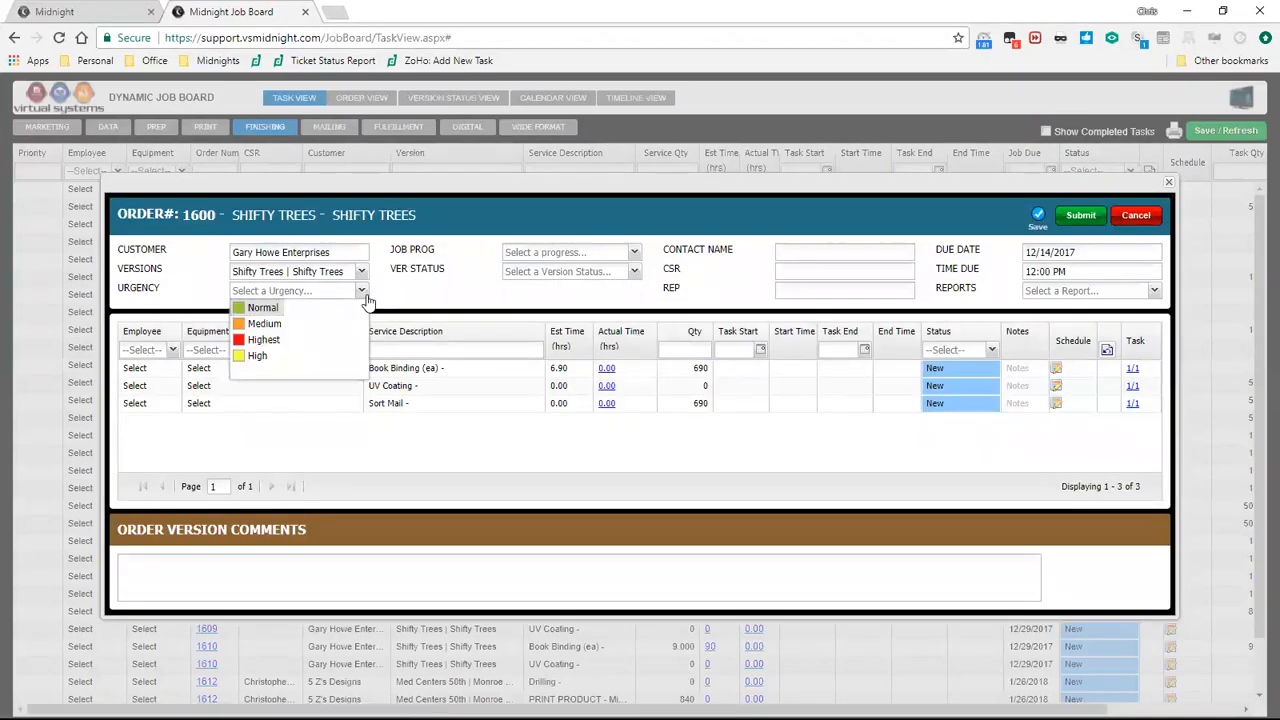
left_click(257, 356)
Step: Open the same Shifty Trees order from the main Orders list and examine its urgency options
left_click(118, 13)
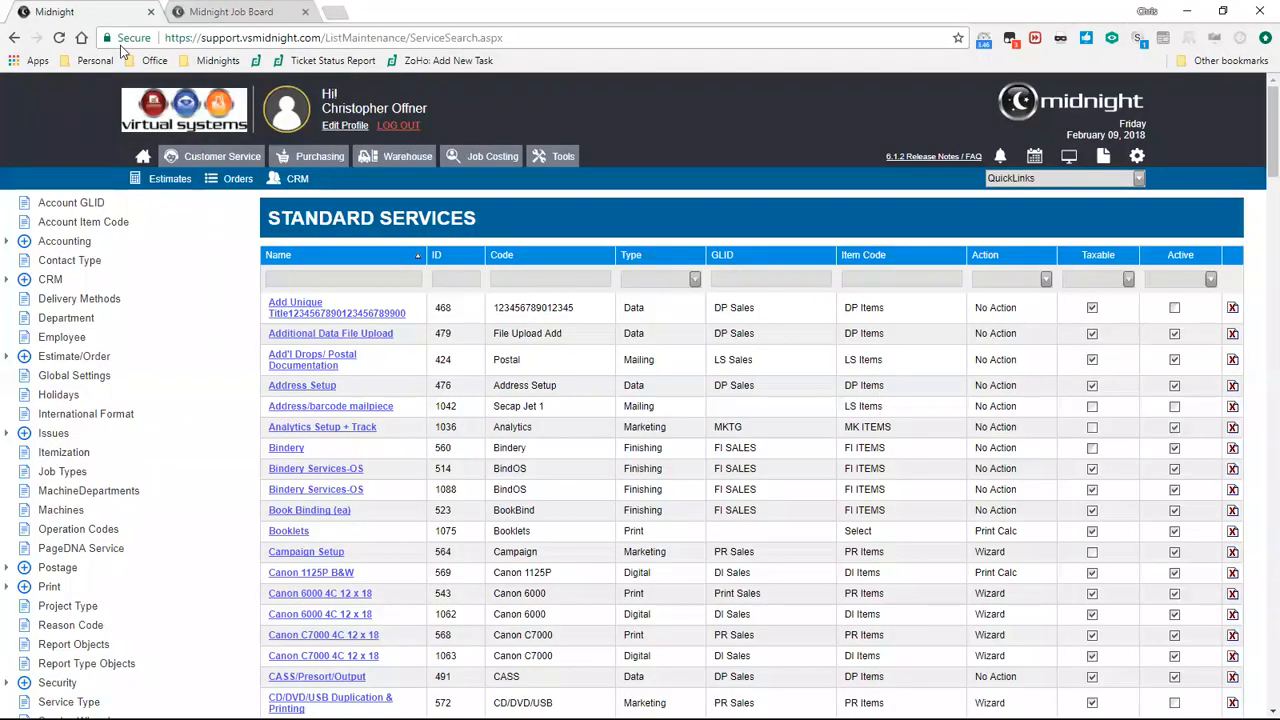
left_click(224, 186)
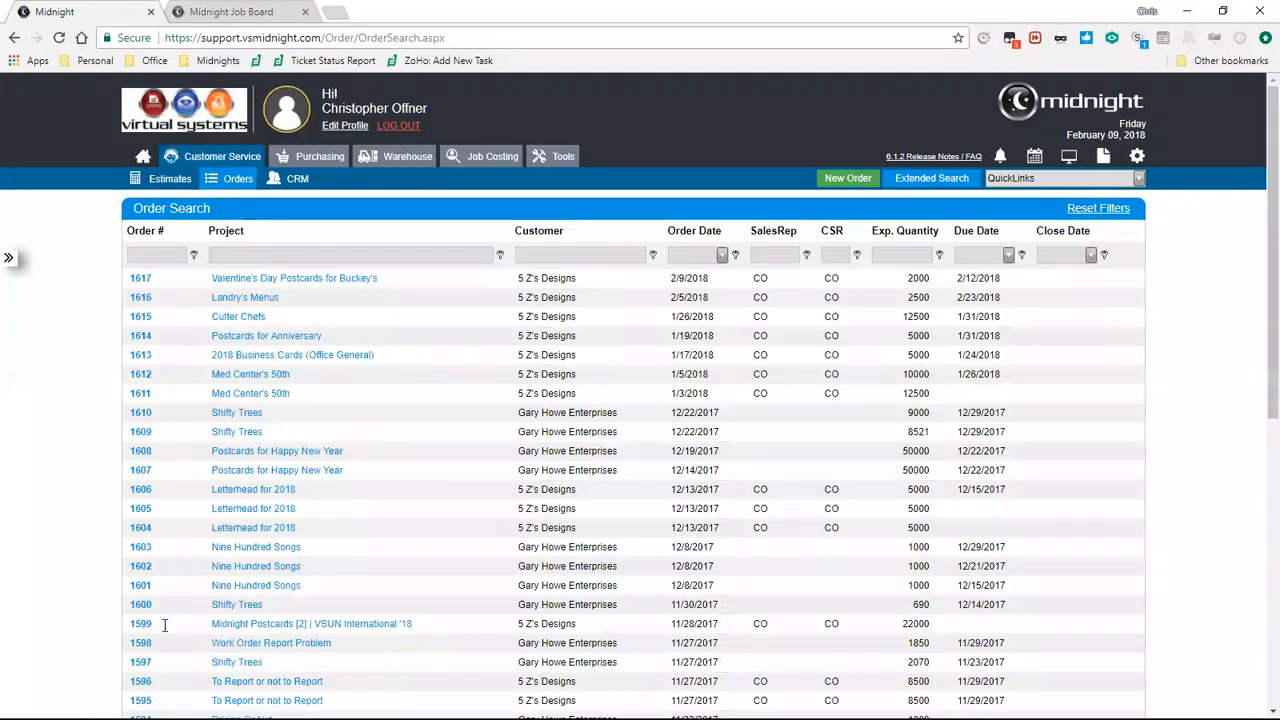
left_click(143, 604)
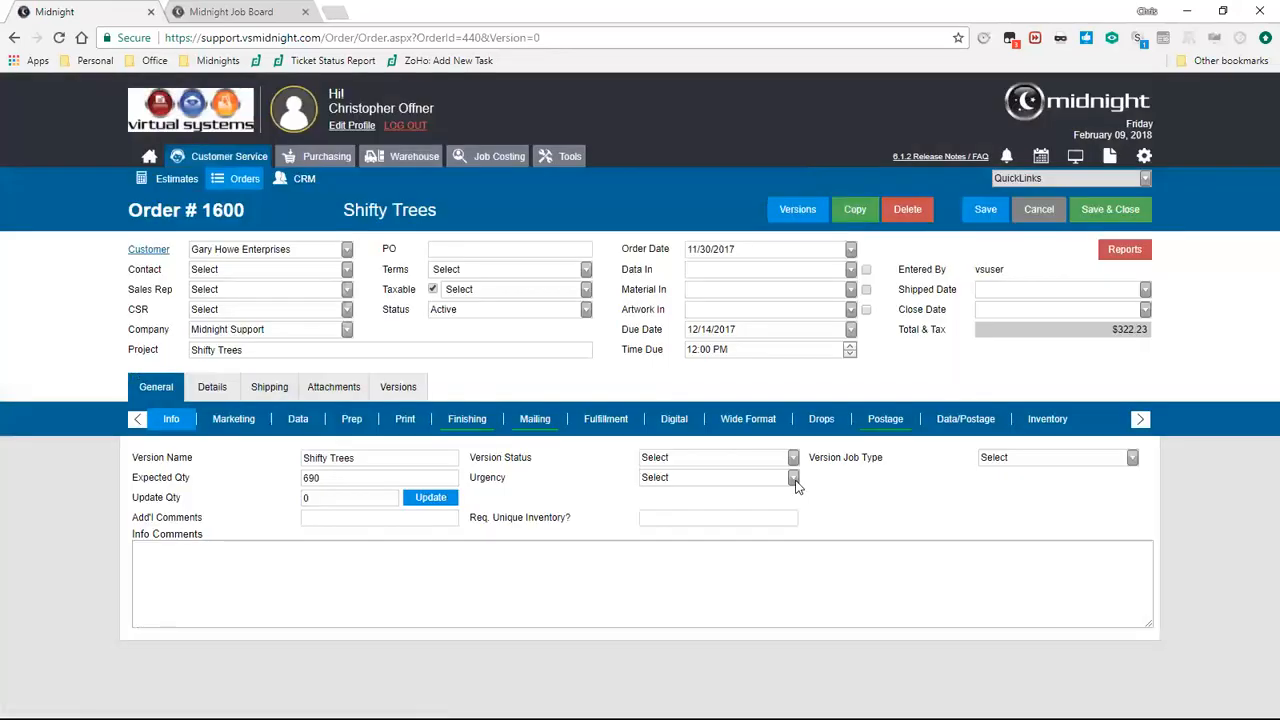
left_click(793, 478)
left_click(653, 543)
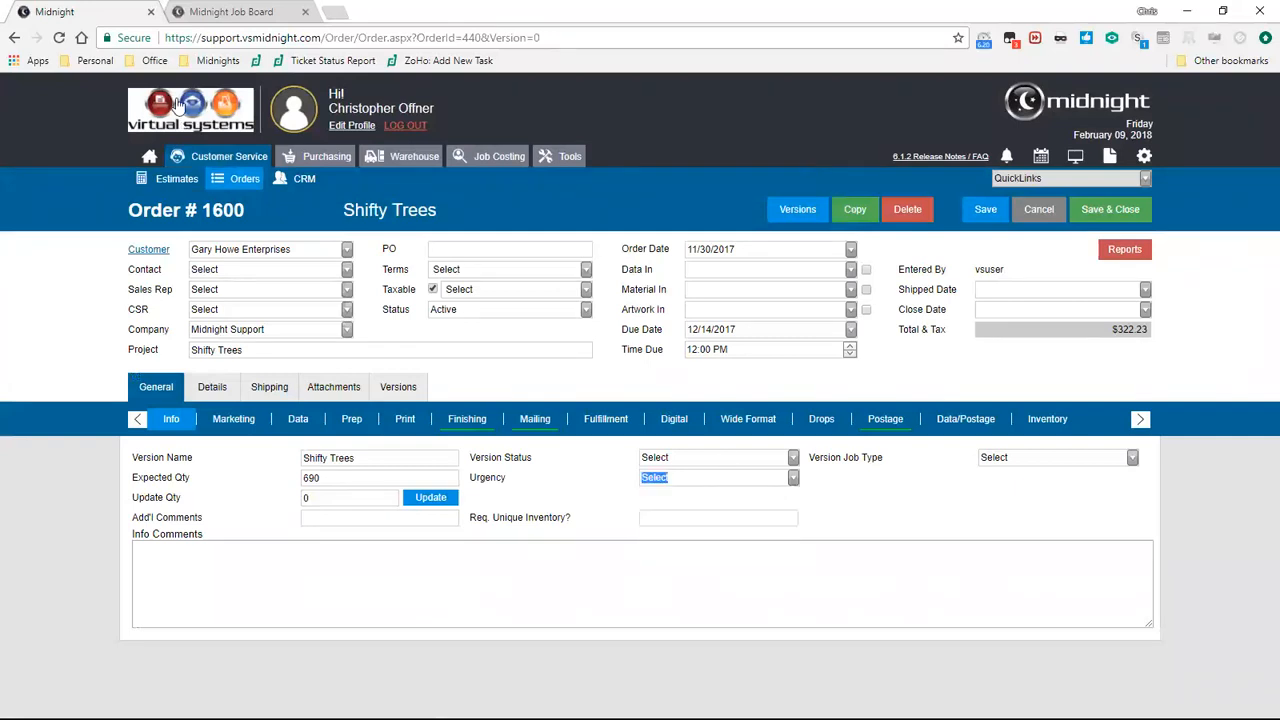
Step: Submit the High urgency for the Shifty Trees order on the job board, and reopen the order in Orders to check it
left_click(185, 14)
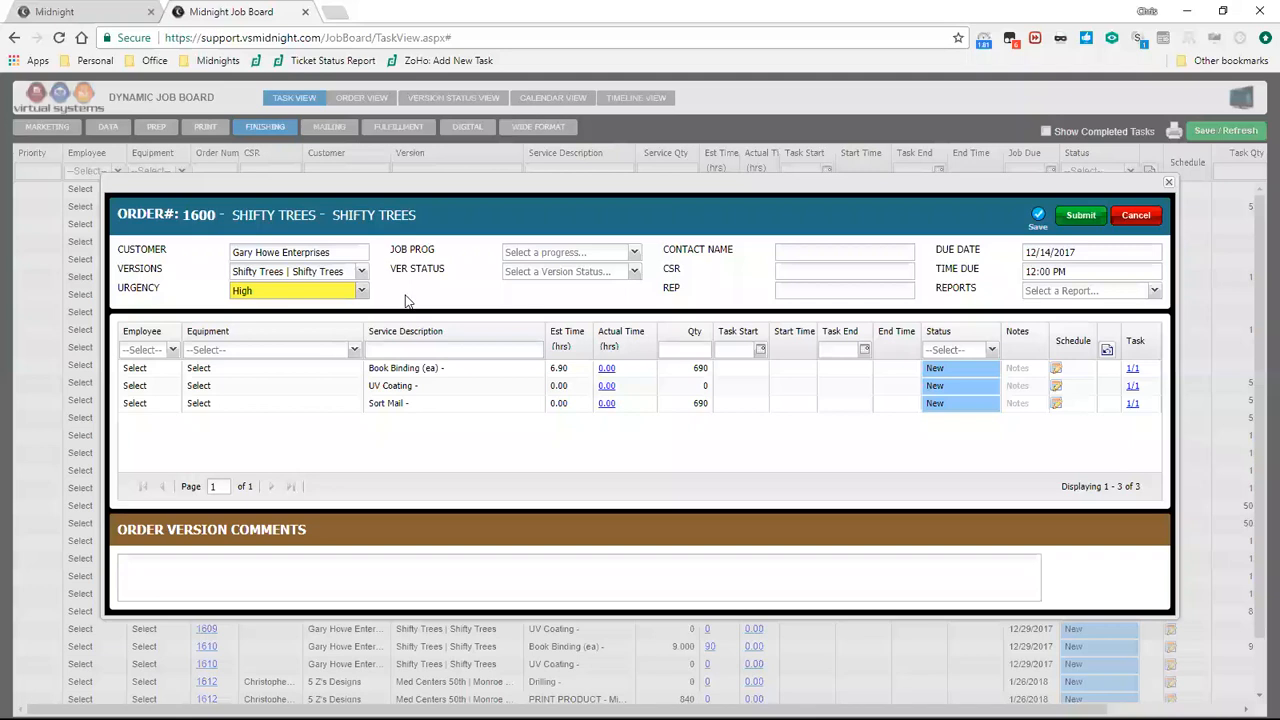
left_click(1083, 216)
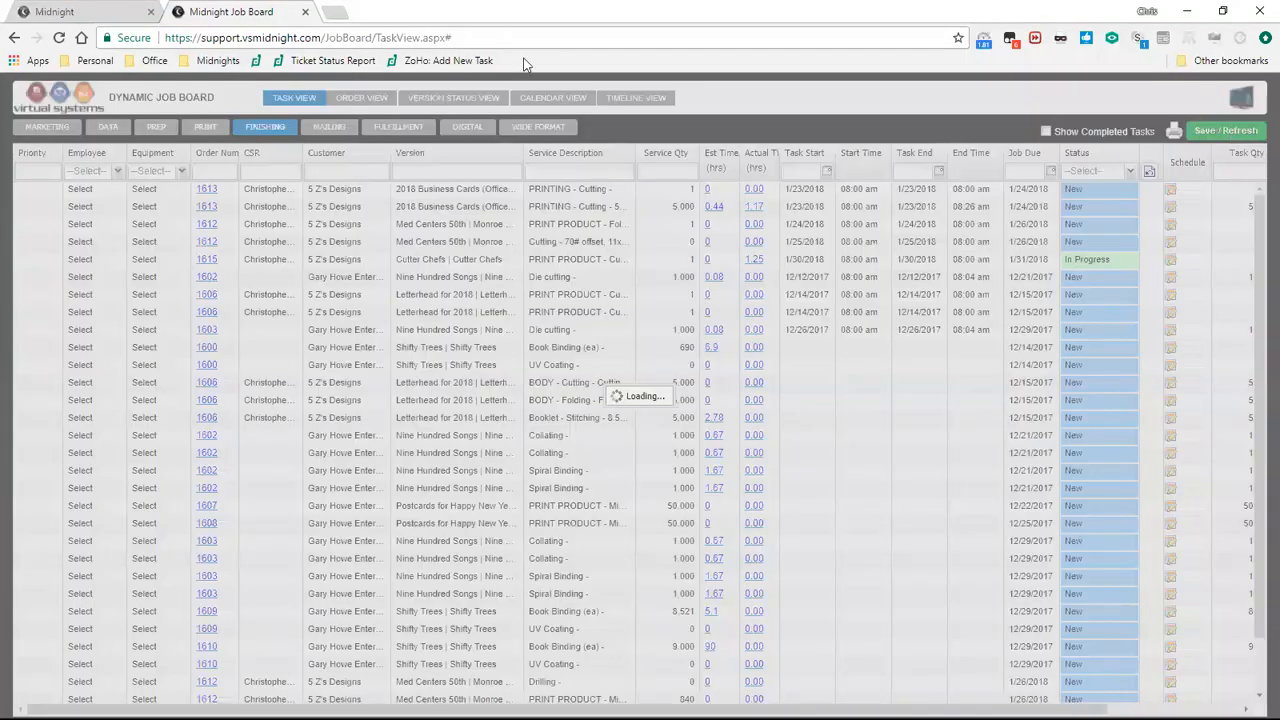
left_click(84, 14)
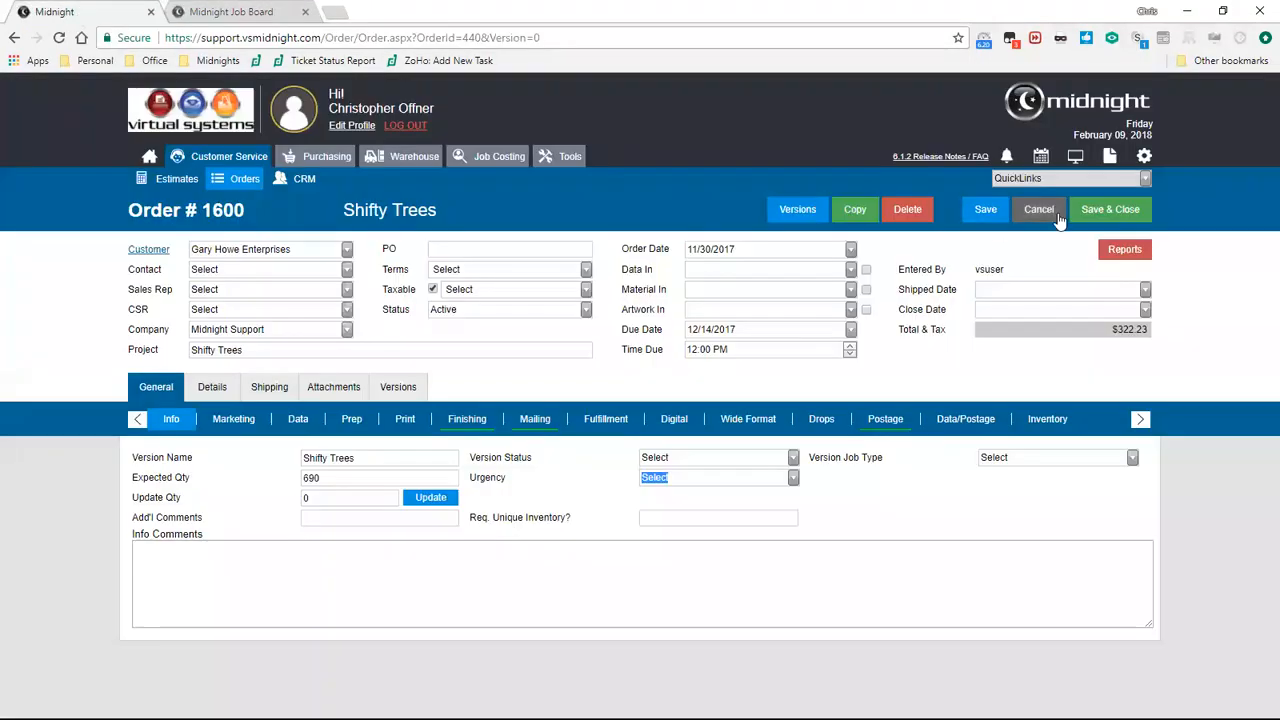
left_click(595, 493)
key("F5")
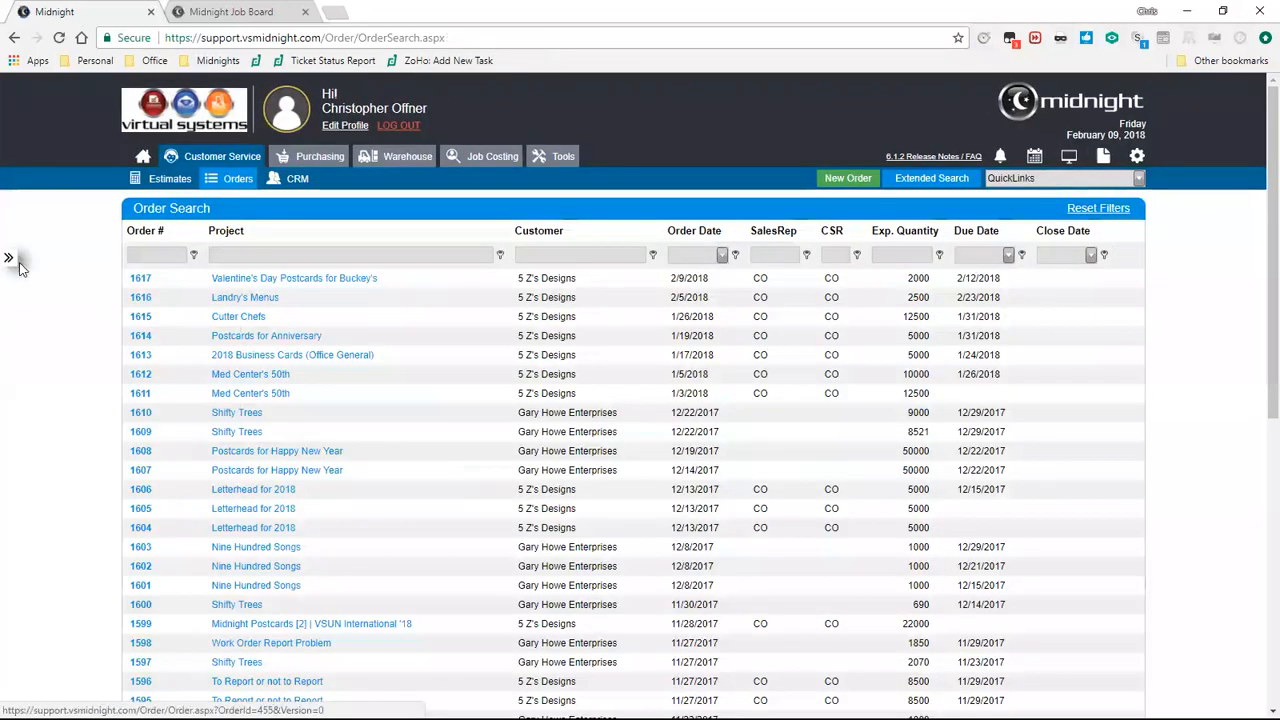
left_click(9, 259)
left_click(58, 246)
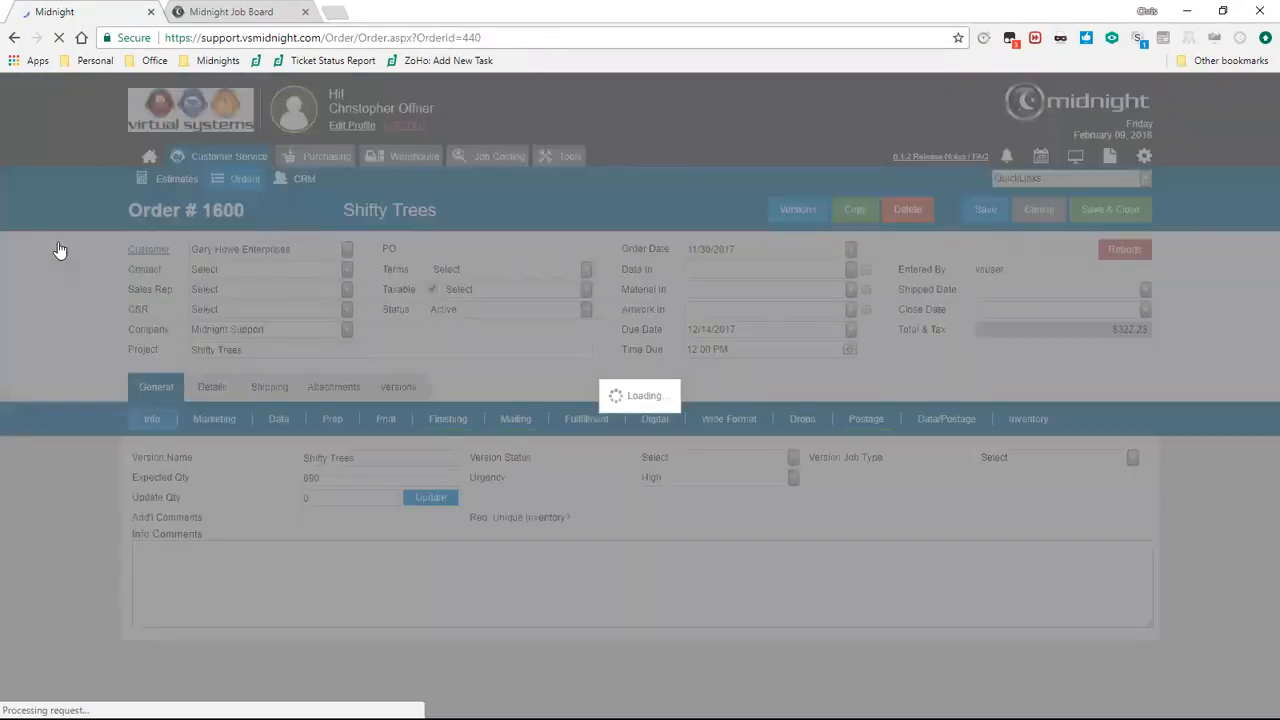
Step: Reopen the Shifty Trees order on the job board and examine which reports are available for it
left_click(229, 14)
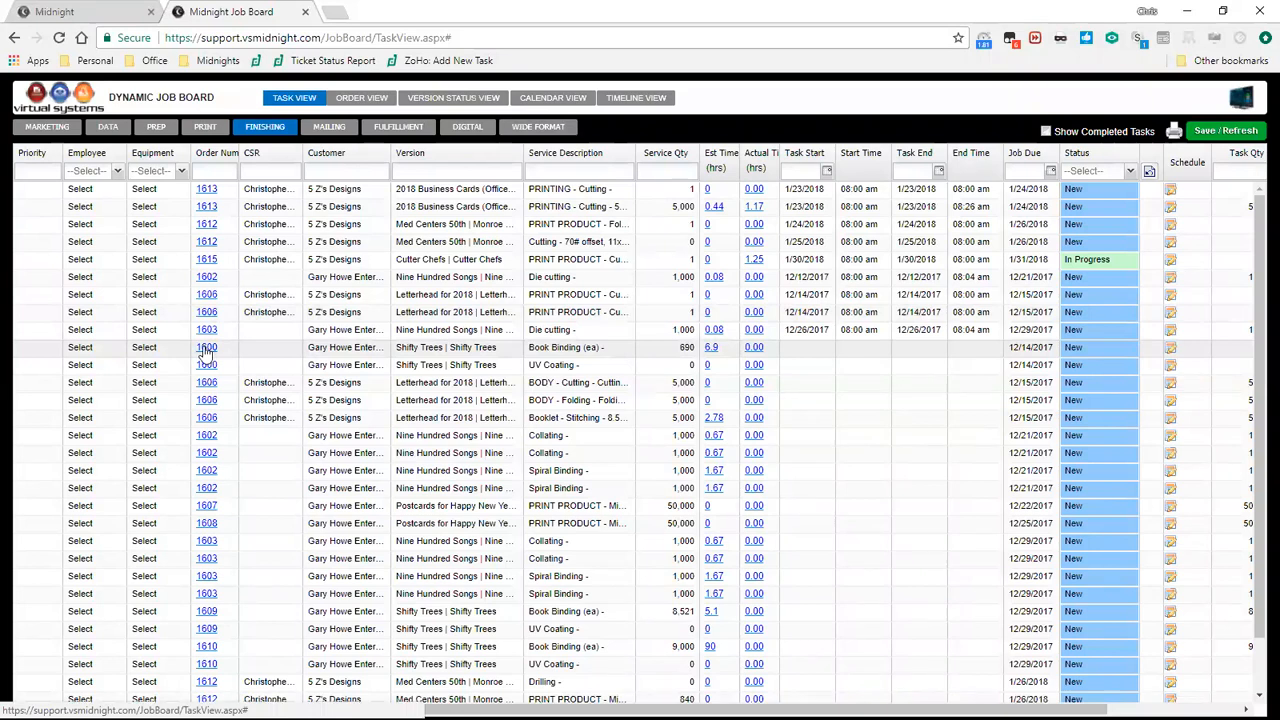
left_click(204, 348)
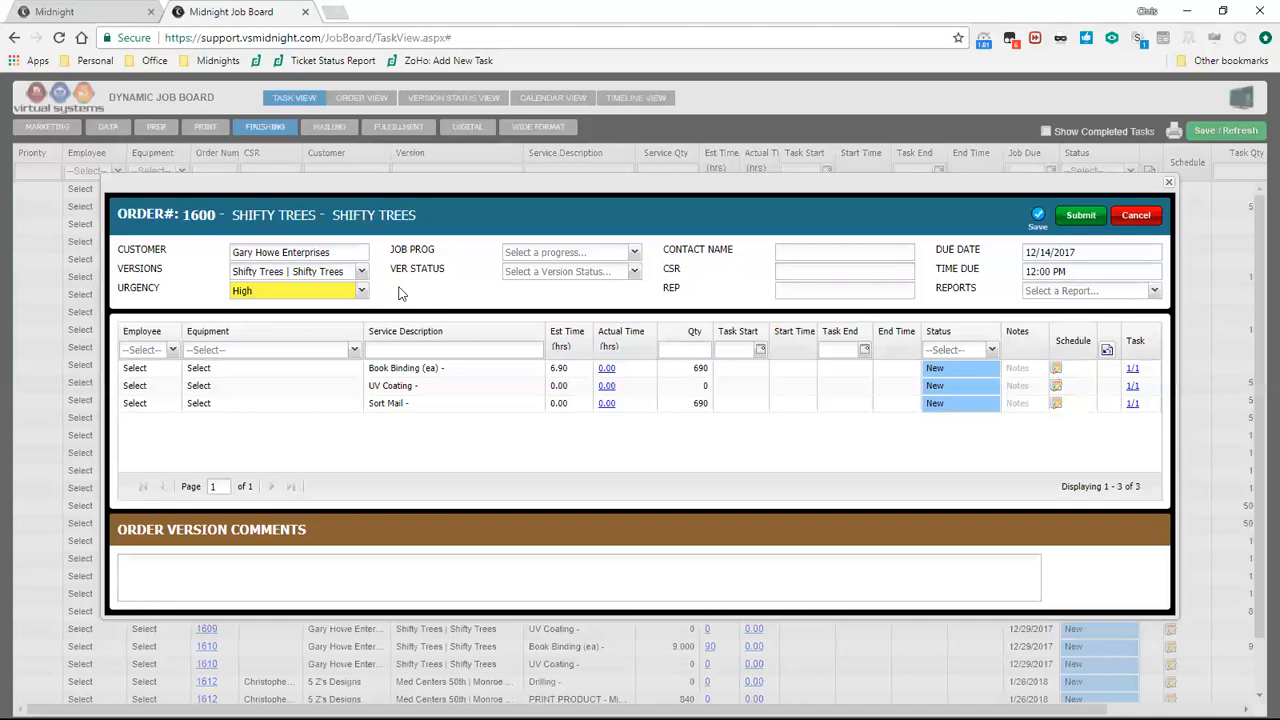
left_click(1154, 291)
left_click_drag(1154, 324, 1175, 348)
scroll(1156, 367, "up", 2)
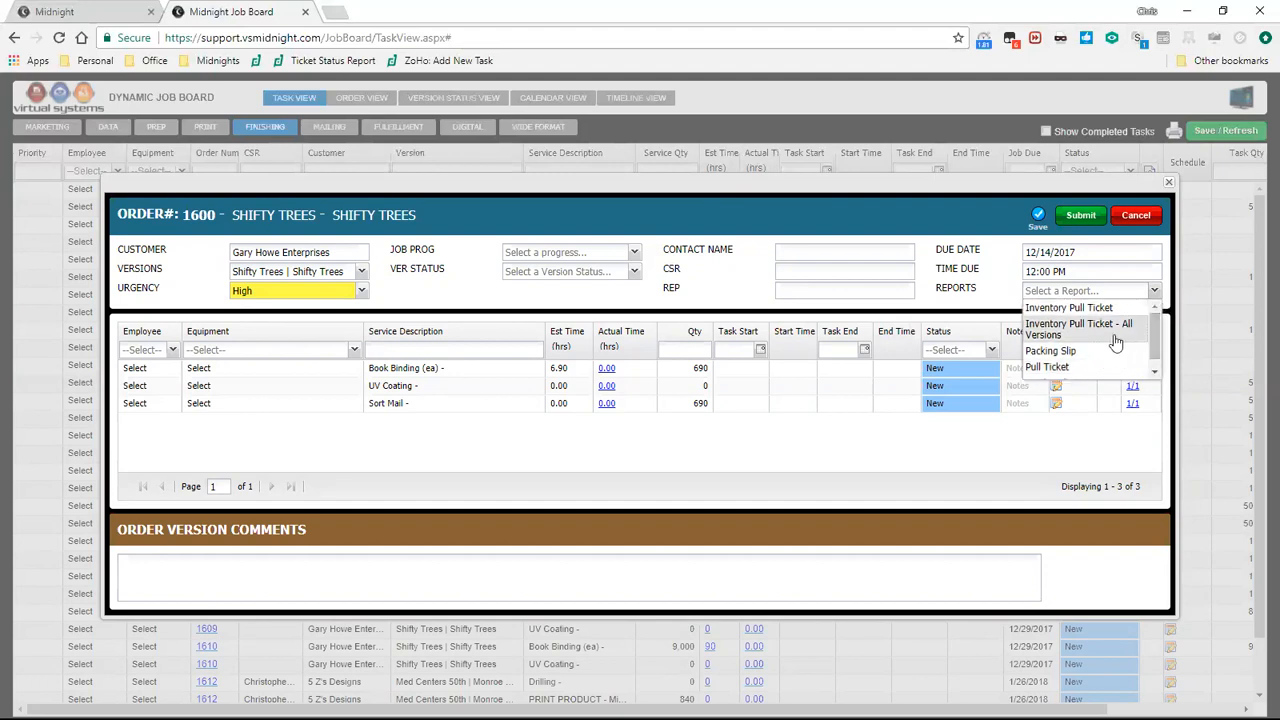
left_click(483, 225)
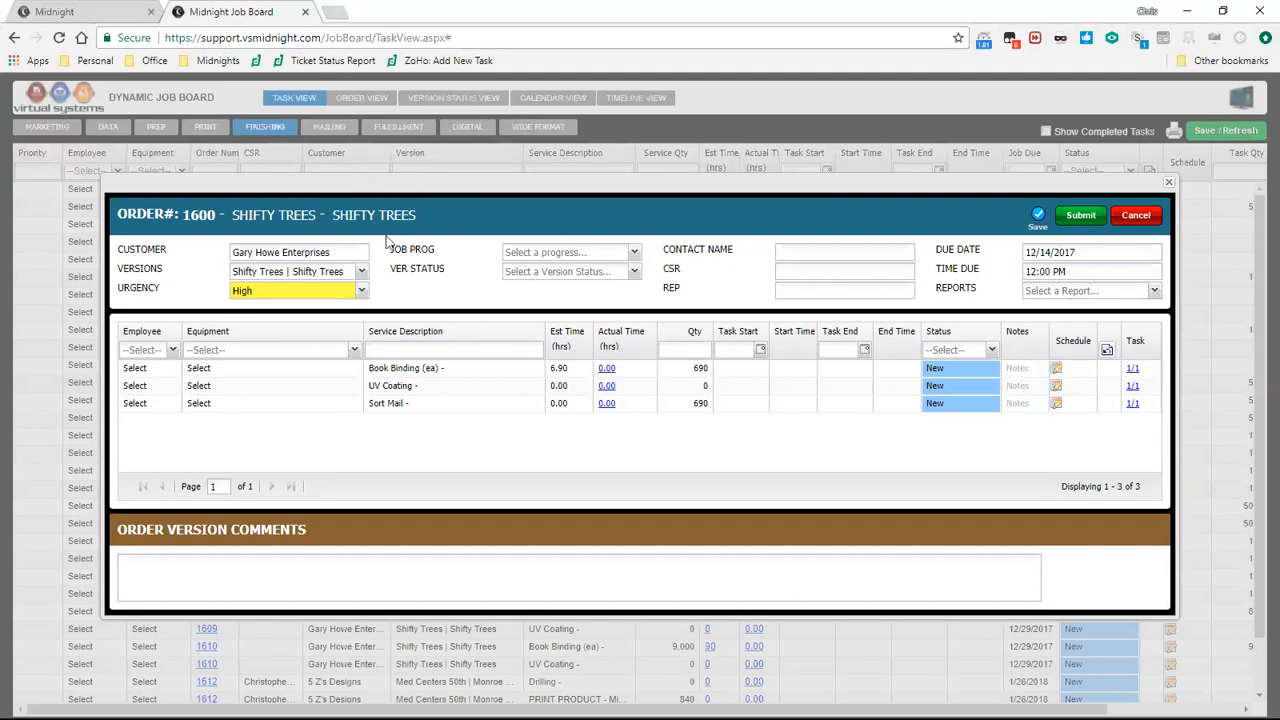
Step: Open the Report Objects list in the system settings and examine its Show On DJB column
left_click(83, 17)
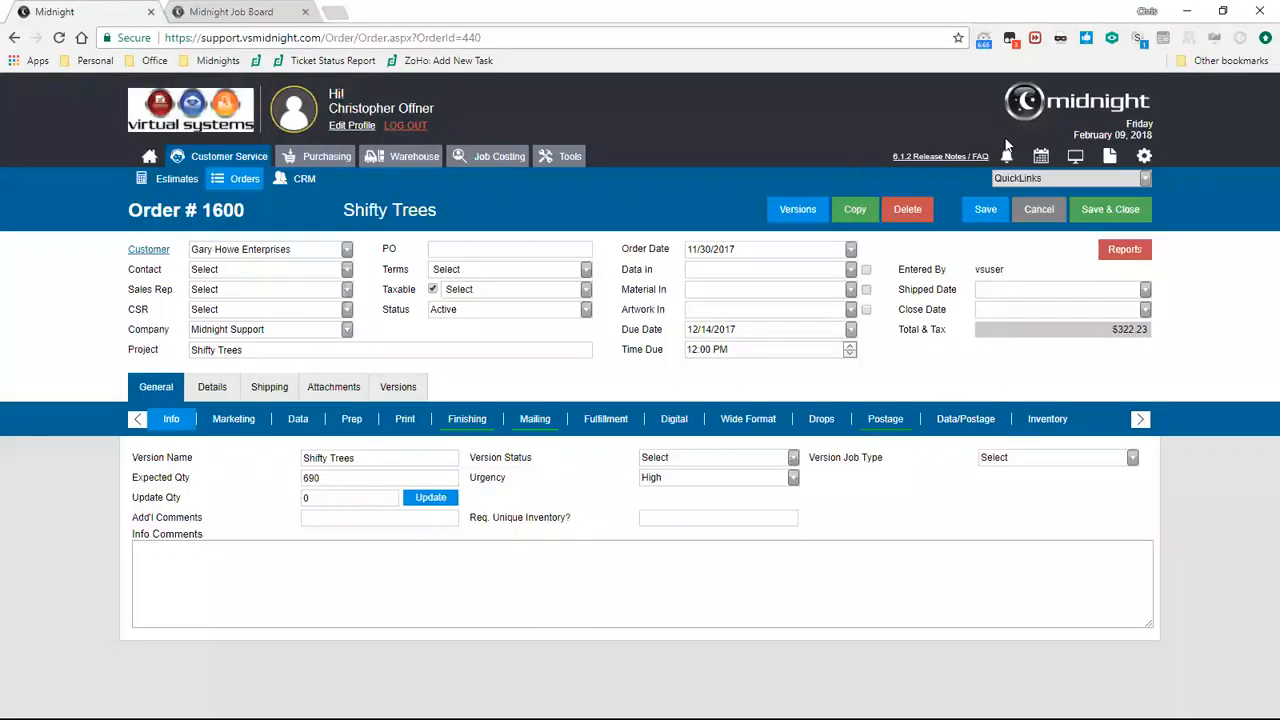
left_click(1144, 158)
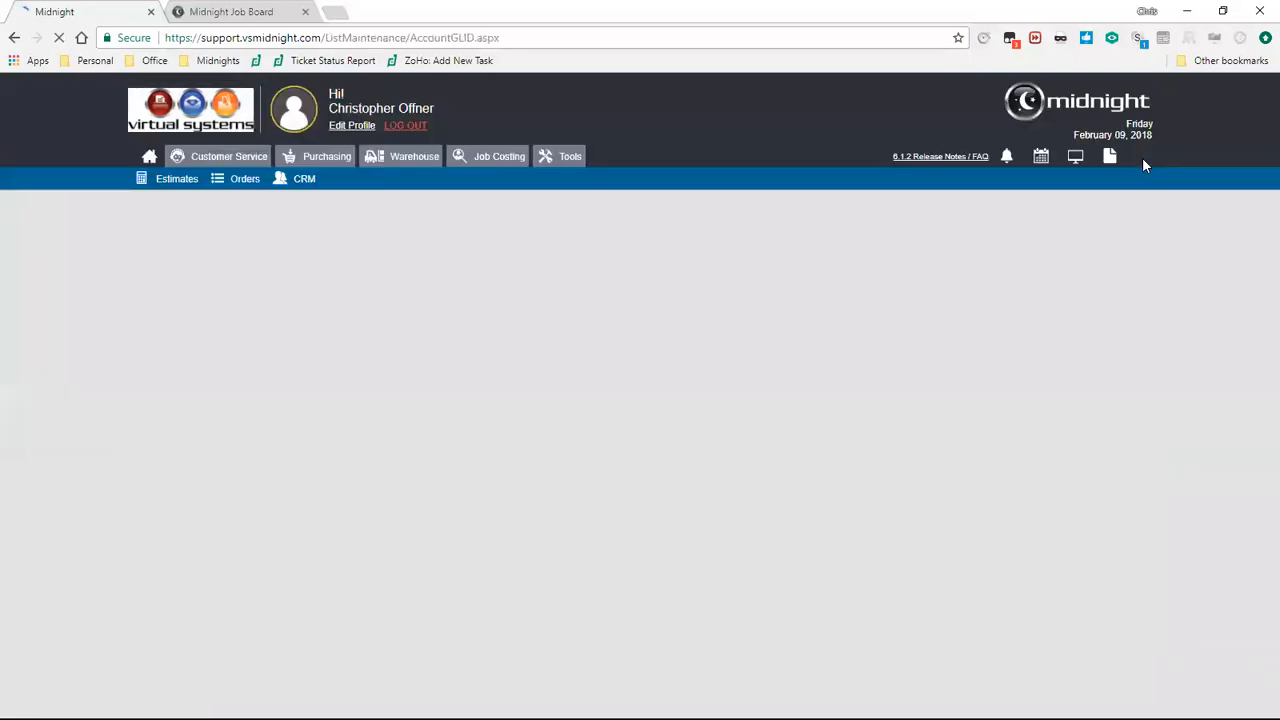
scroll(60, 440, "down", 3)
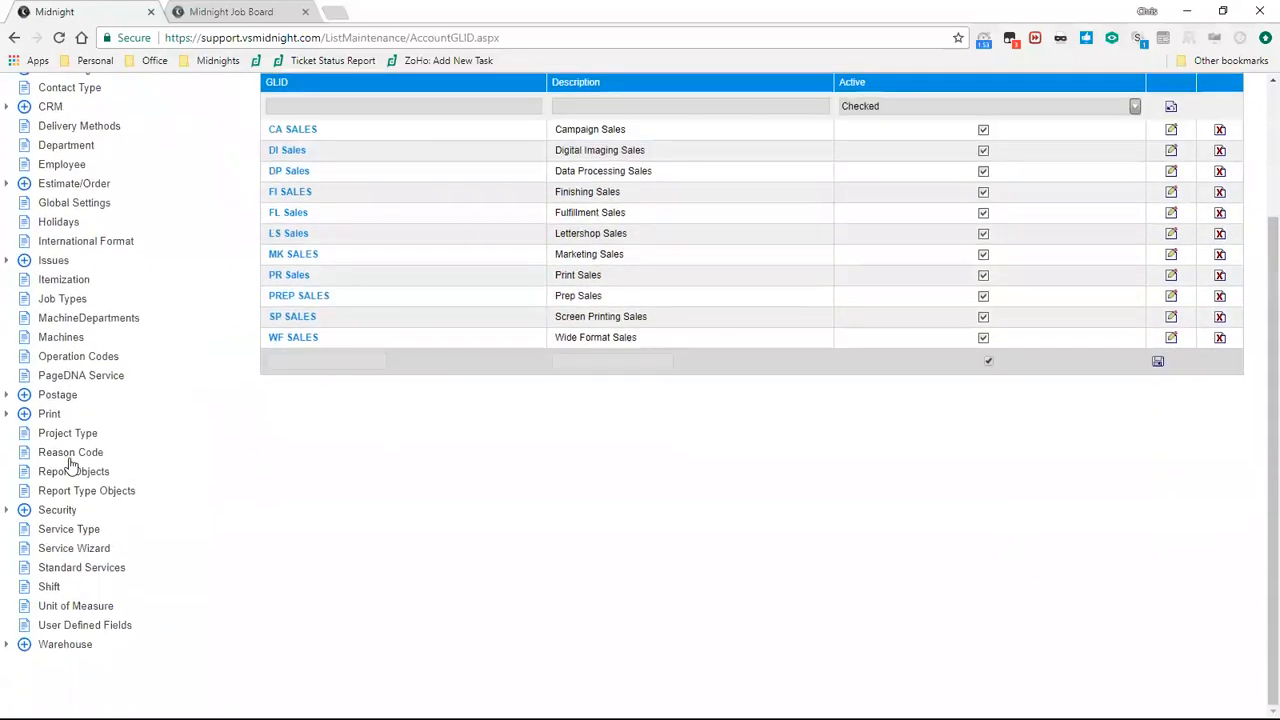
left_click(80, 473)
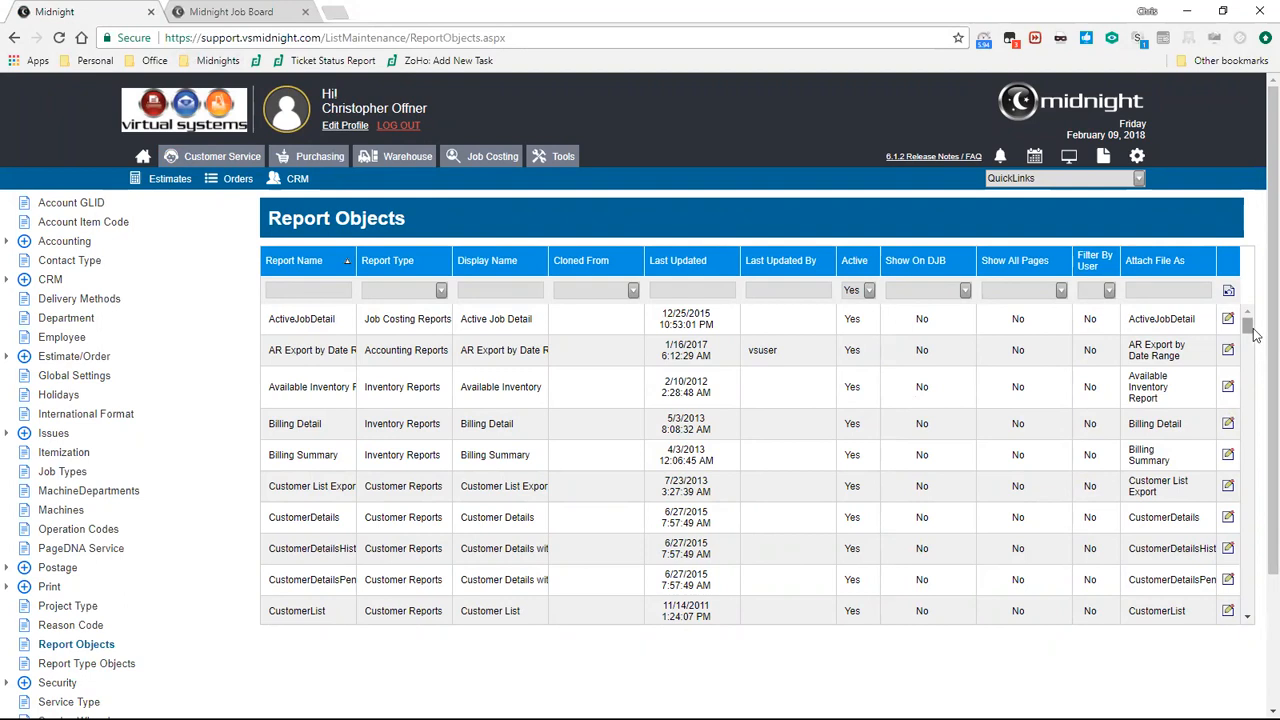
Step: Return to the Shifty Trees order on the job board and check its report choices
left_click(214, 14)
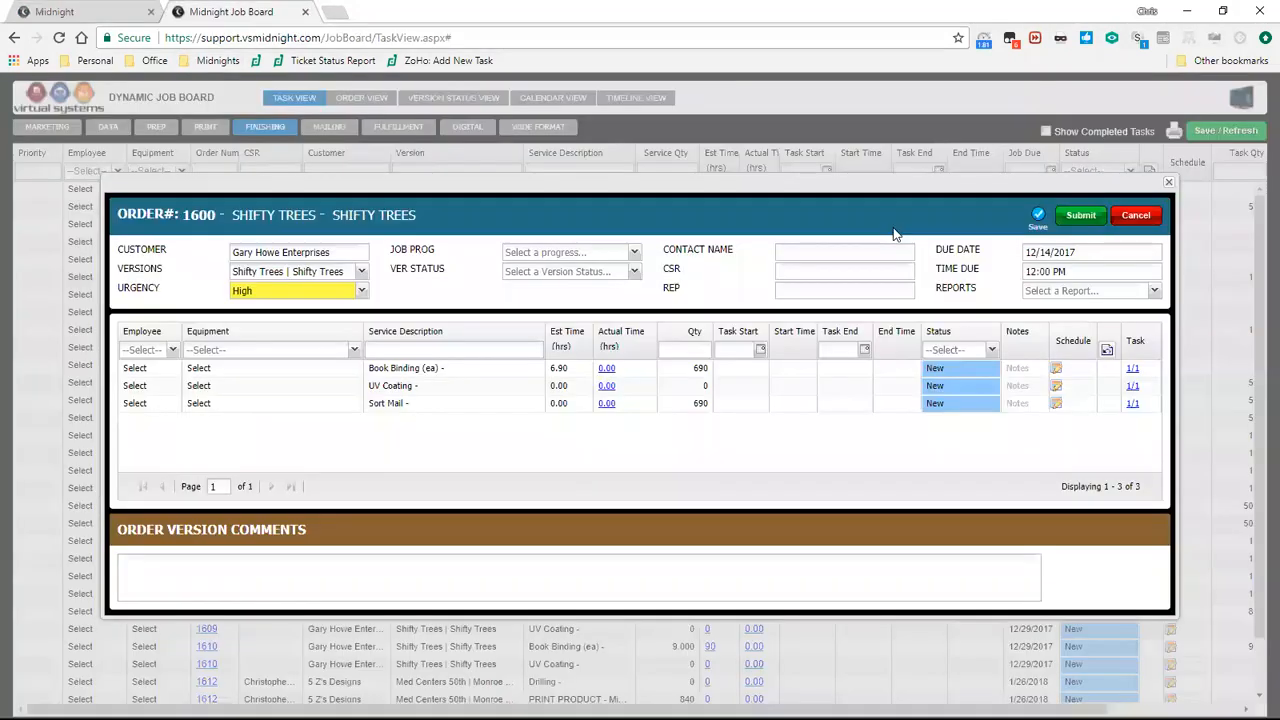
left_click(1154, 291)
left_click(1154, 292)
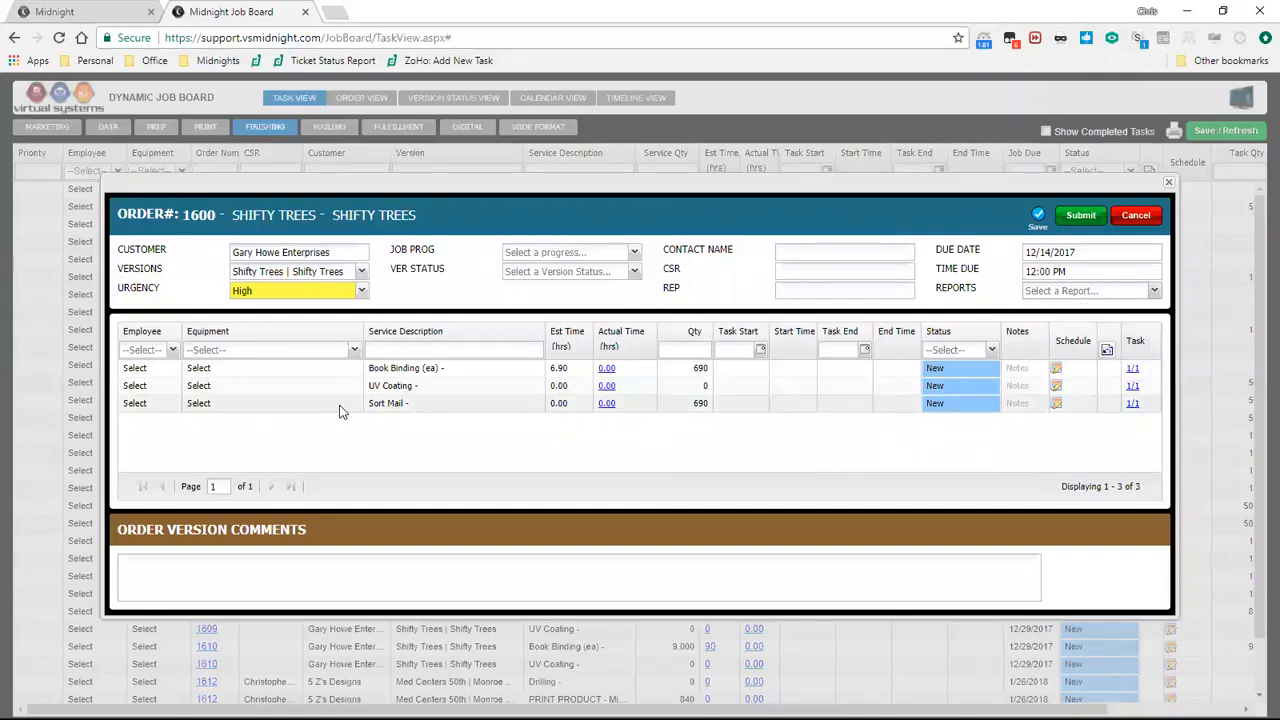
Step: Examine the employee choices for the order's Book Binding task, leaving the task unassigned
left_click(168, 370)
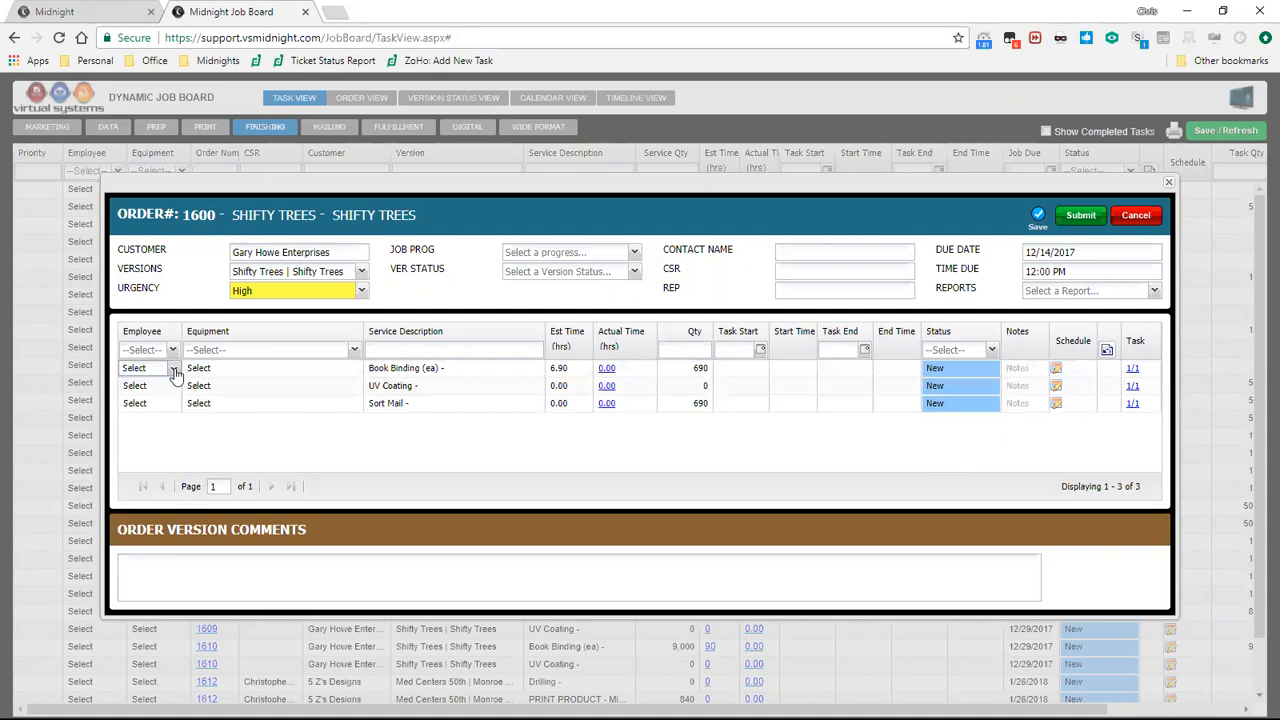
left_click(172, 368)
mouse_move(257, 412)
left_mouse_down()
mouse_move(256, 432)
mouse_move(257, 400)
left_mouse_up()
left_click(334, 463)
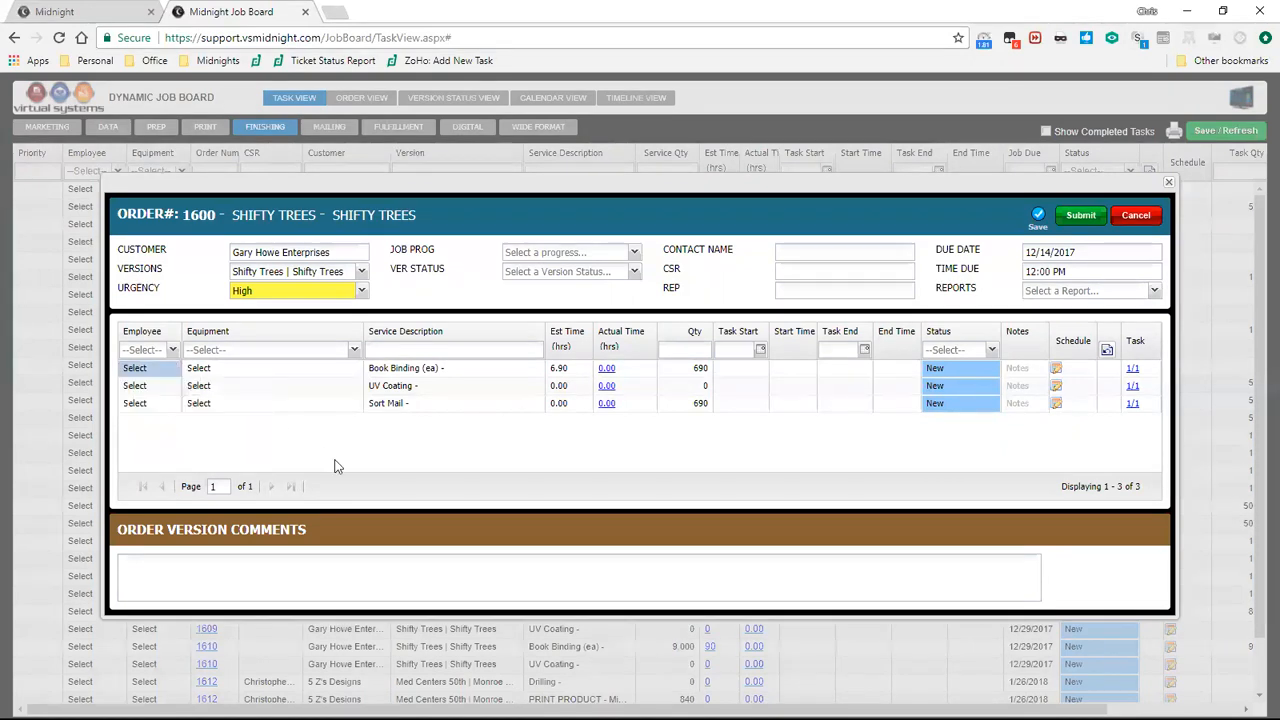
Step: Examine the equipment choices for the Book Binding task without assigning any equipment
left_click(366, 376)
left_click(355, 368)
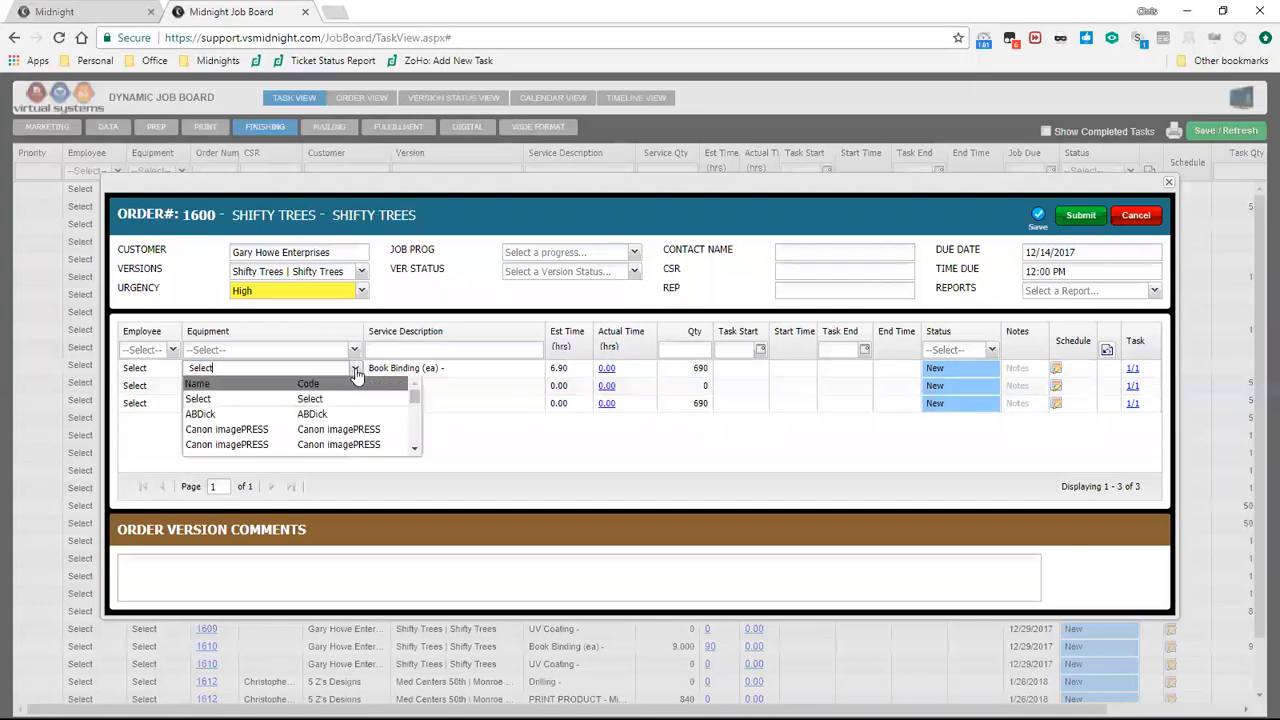
mouse_move(415, 401)
left_mouse_down()
mouse_move(437, 450)
mouse_move(432, 395)
left_mouse_up()
left_click_drag(436, 403, 445, 432)
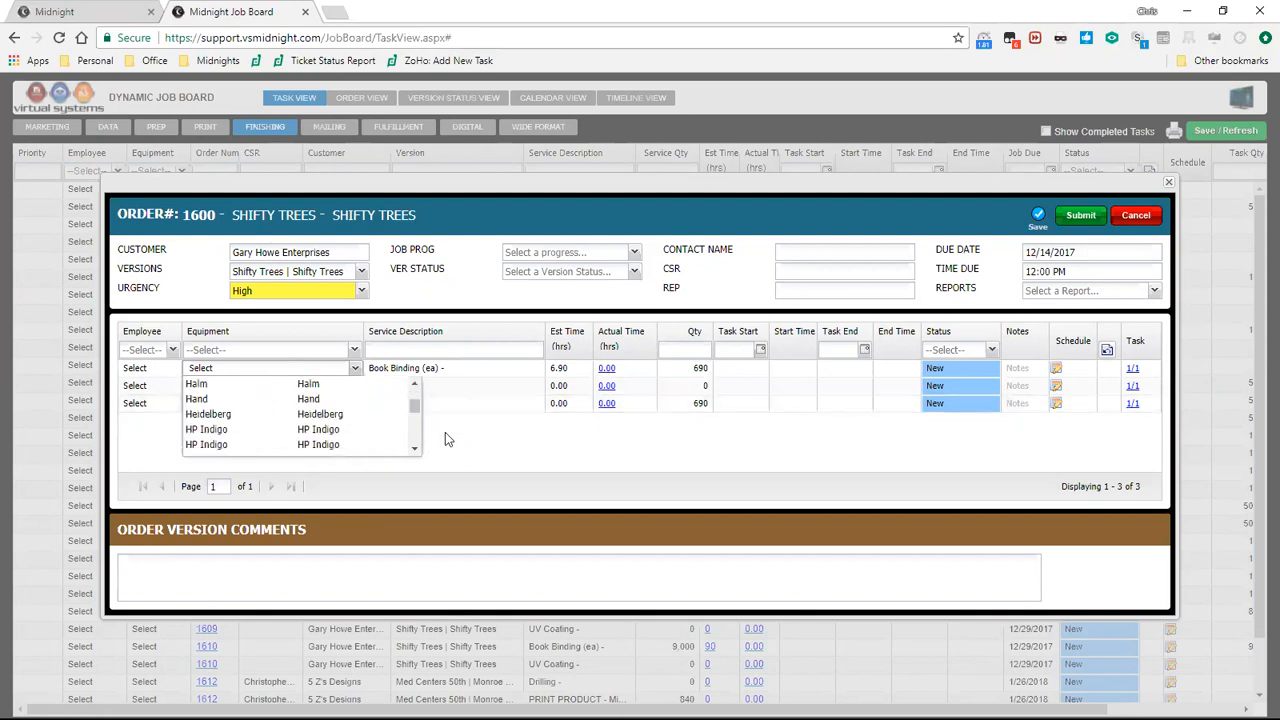
left_click(445, 432)
Step: Examine the equipment choices for the UV Coating and Sort Mail tasks, and close the order without submitting
left_click(354, 387)
left_click(354, 388)
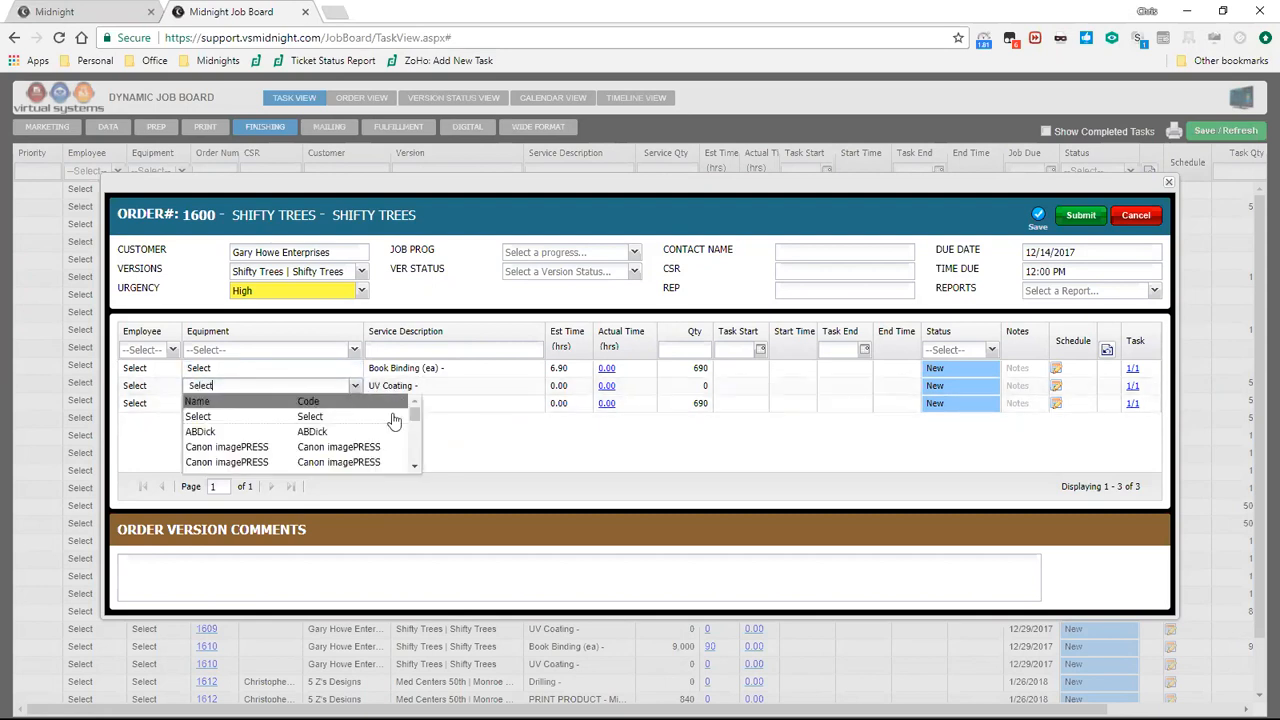
left_click_drag(418, 425, 421, 466)
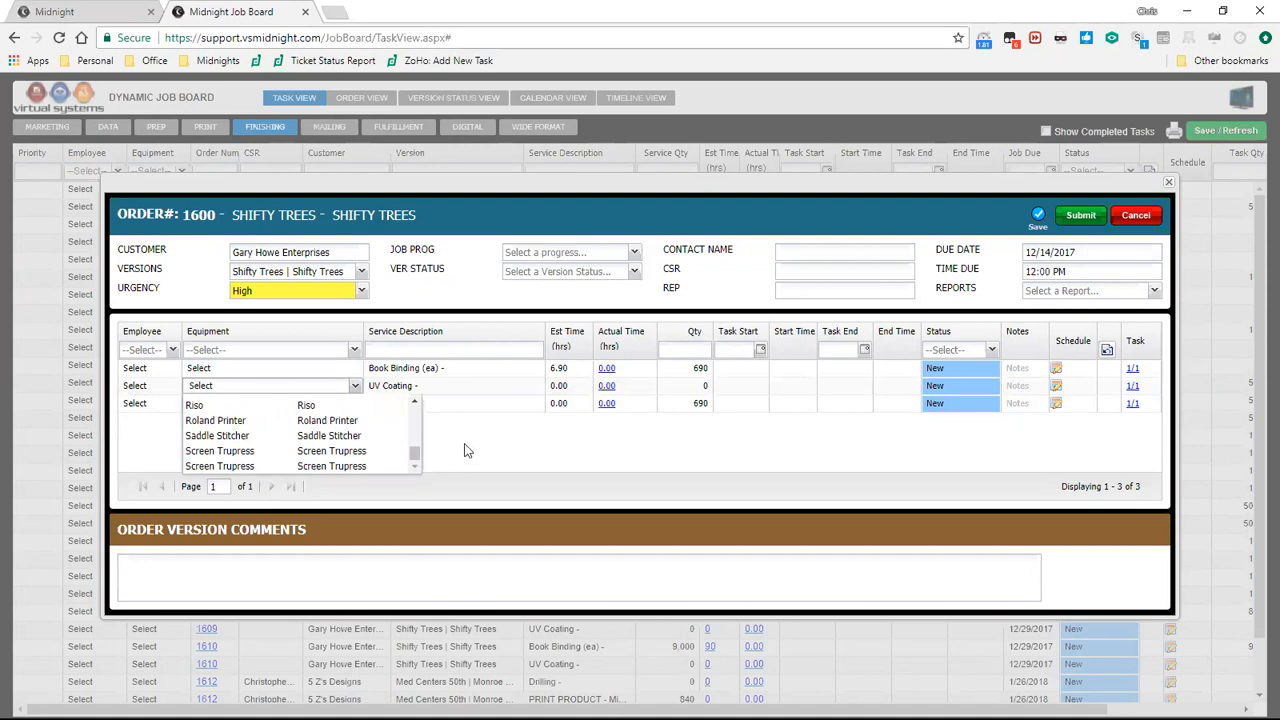
left_click(466, 446)
left_click(354, 403)
left_click(354, 403)
left_click_drag(418, 430, 421, 475)
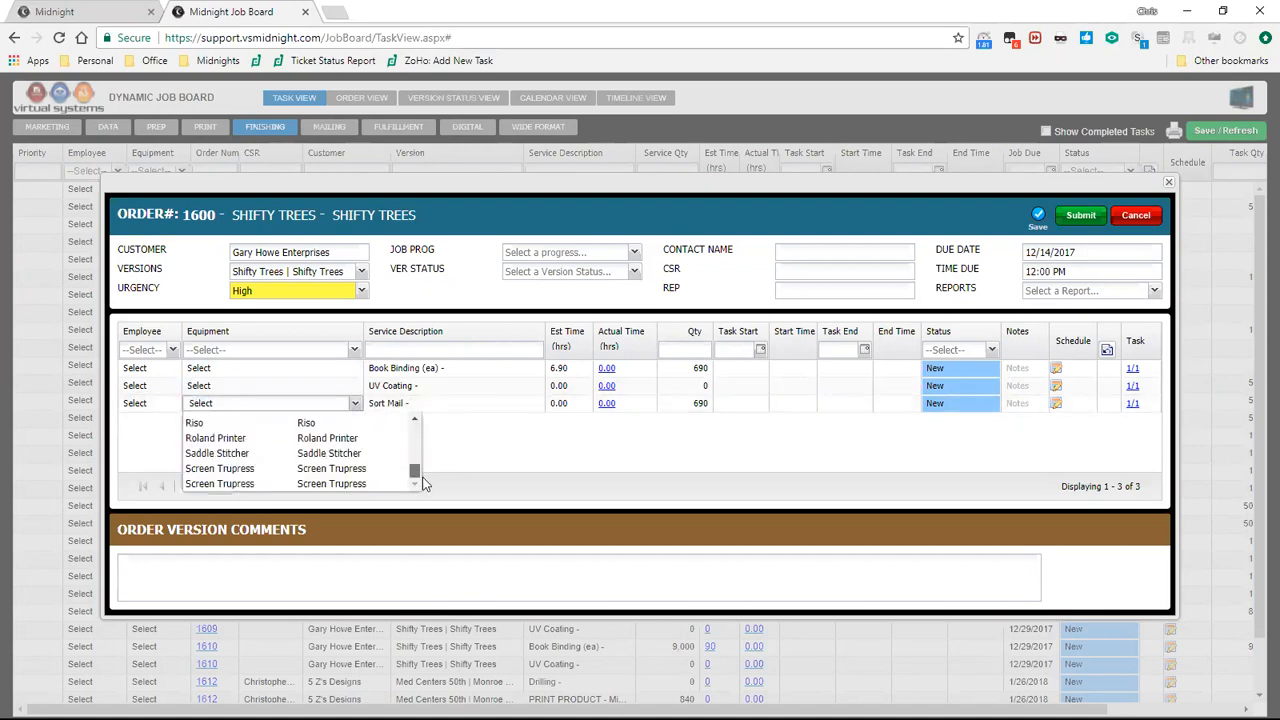
left_click(1140, 218)
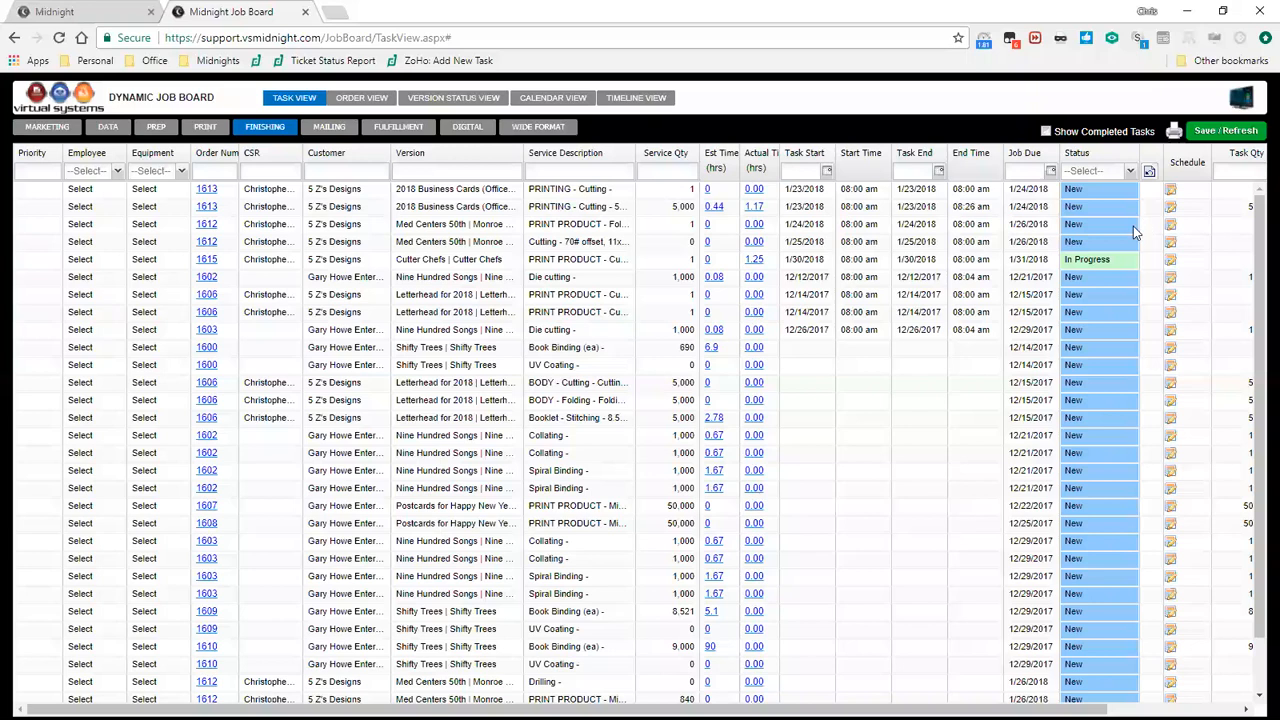
Step: Show the Mailing department's tasks and compare the equipment choices for the Ink Jet Addressing and Folding tasks
left_click(329, 127)
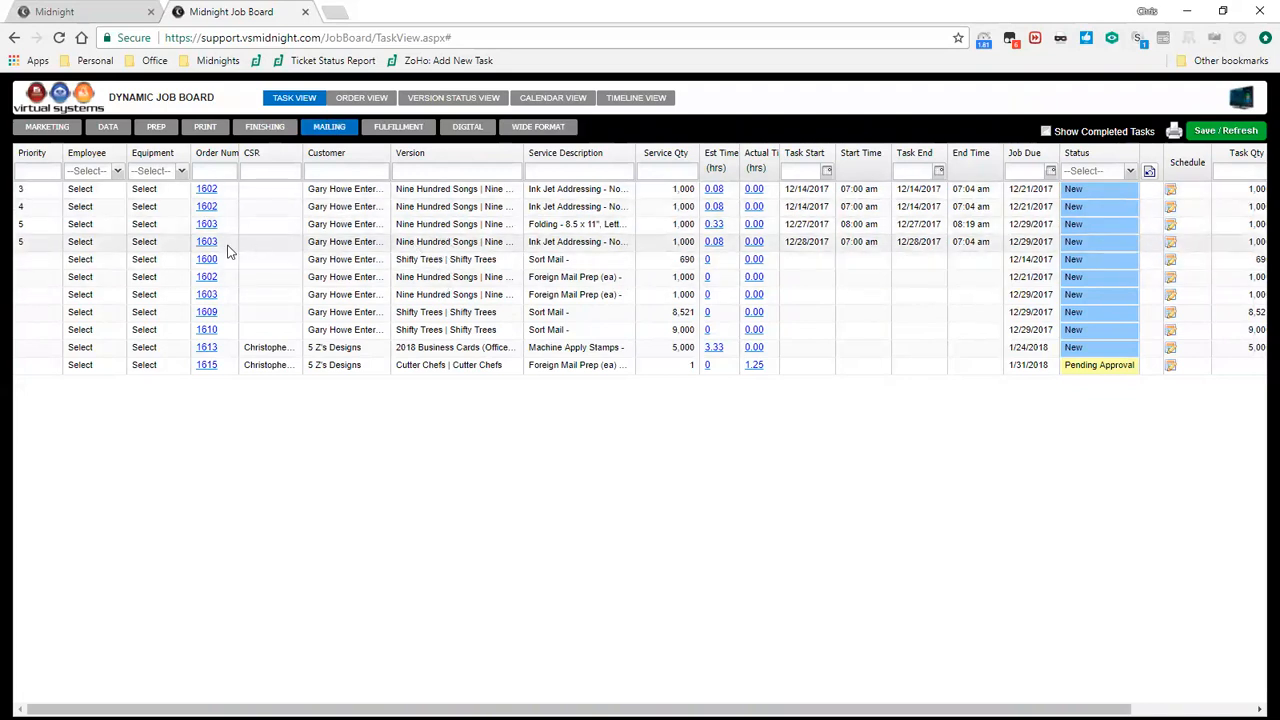
left_click(183, 246)
left_click(183, 245)
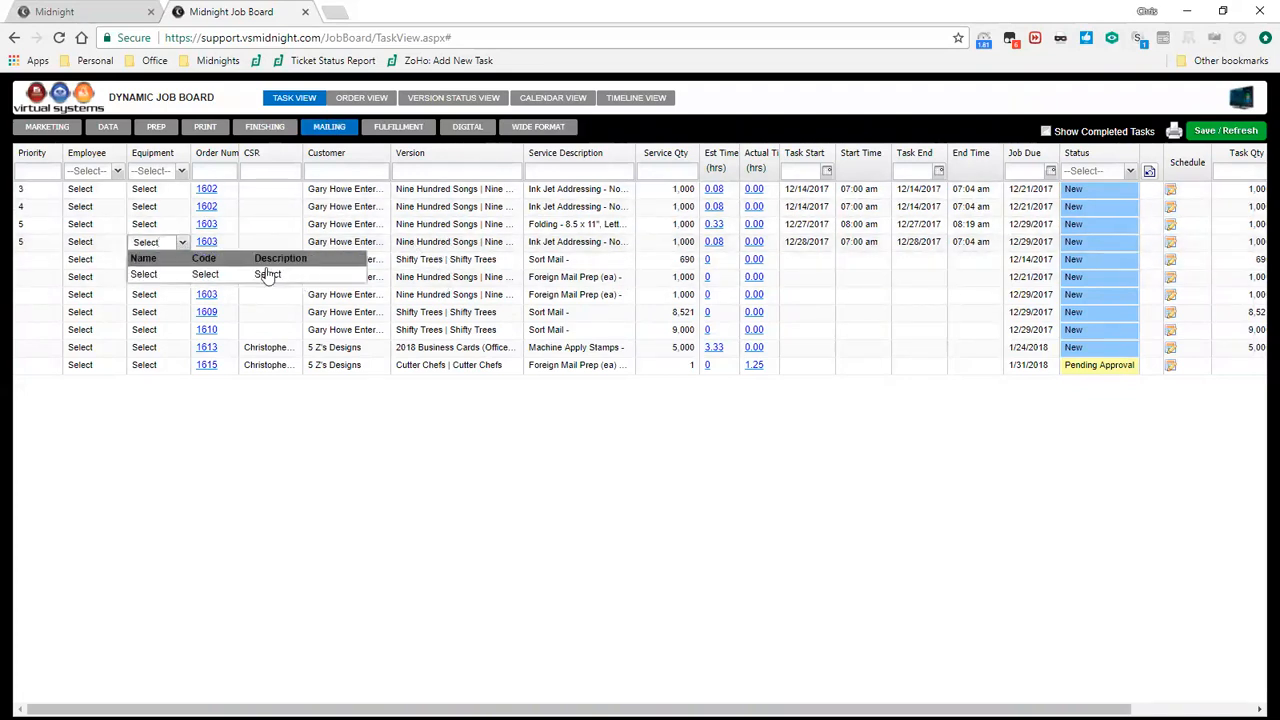
left_click(182, 245)
left_click(181, 210)
left_click(183, 209)
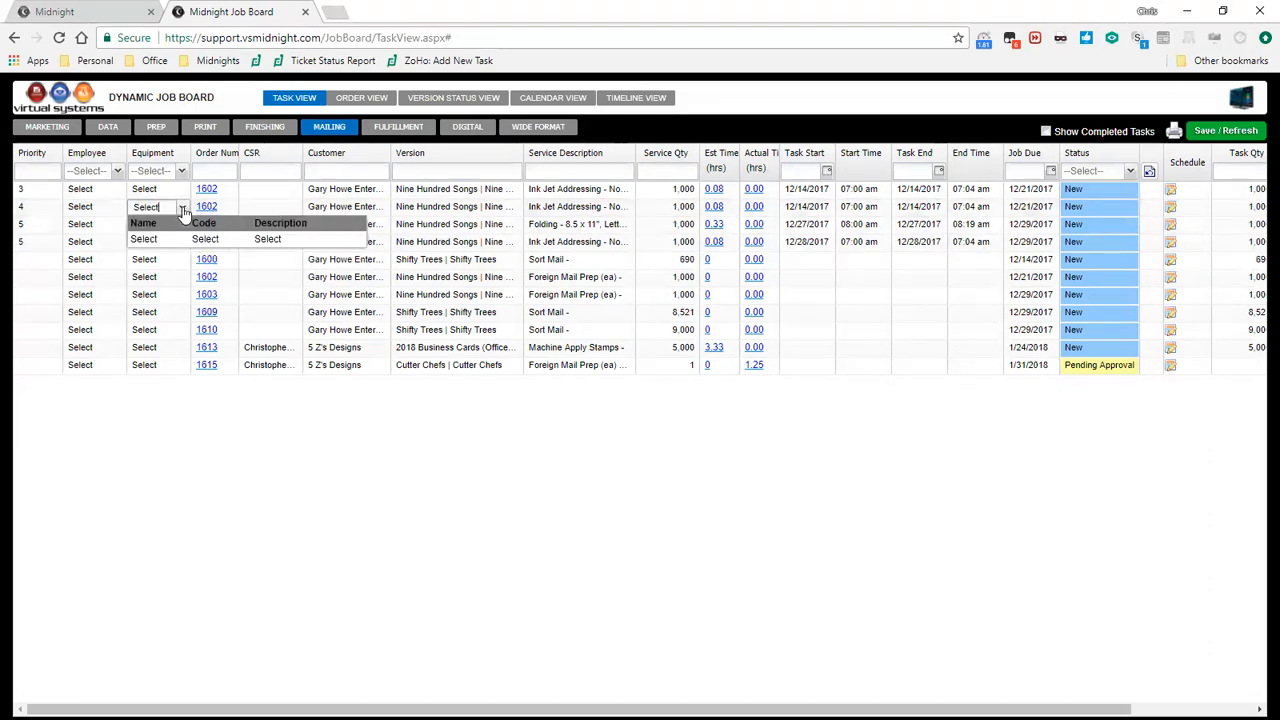
left_click(183, 209)
left_click(182, 226)
left_click(182, 228)
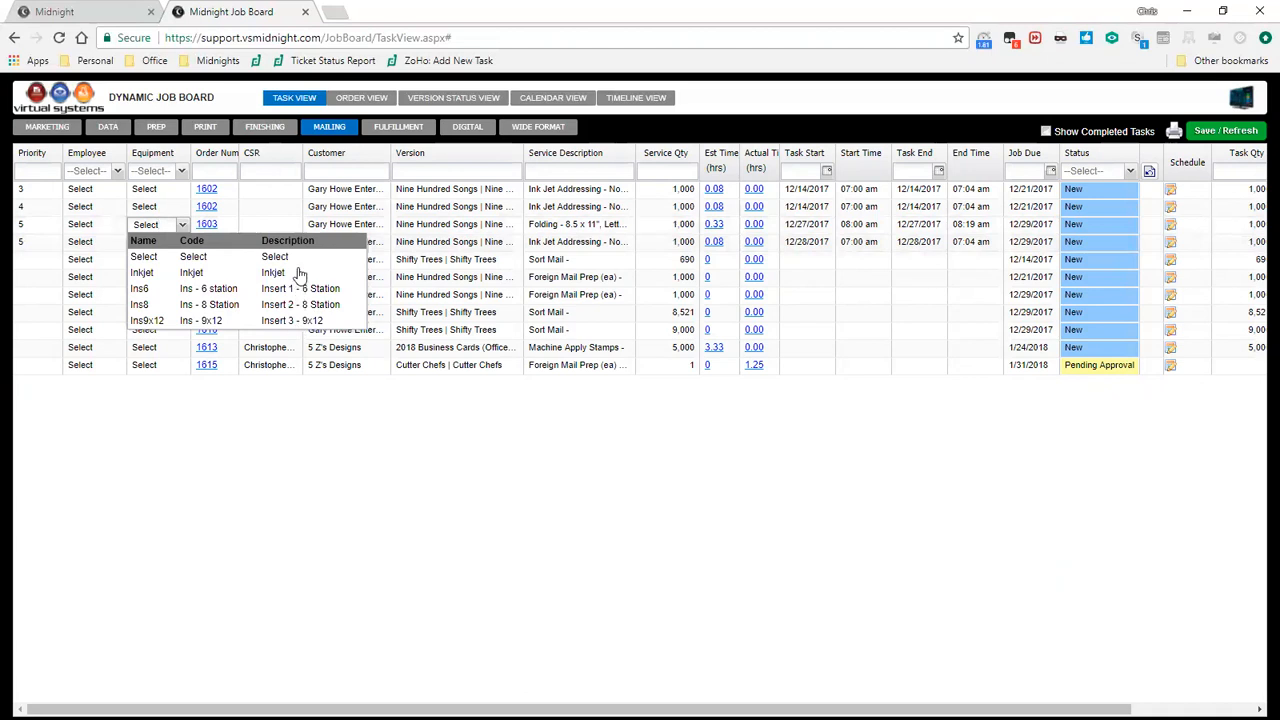
left_click(330, 405)
Step: Examine the full equipment list for the Machine Apply Stamps task of the 2018 Business Cards order
left_click(172, 347)
left_click(183, 349)
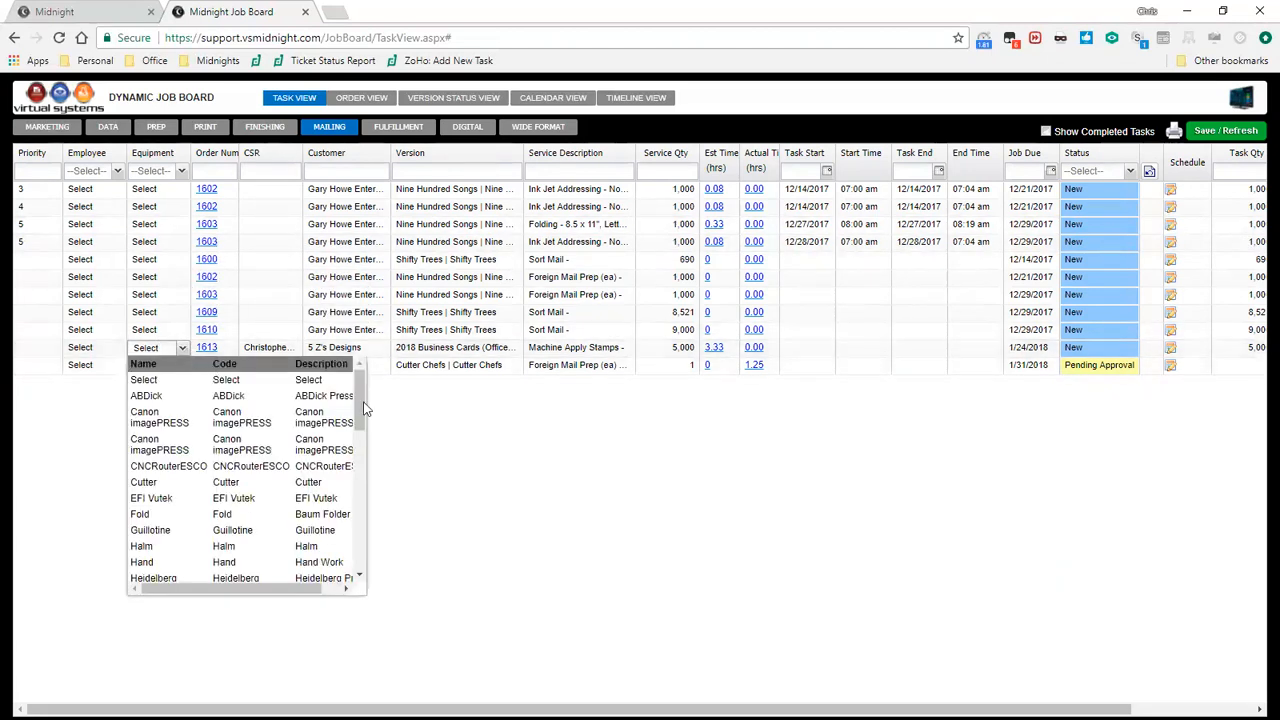
left_click_drag(360, 419, 360, 563)
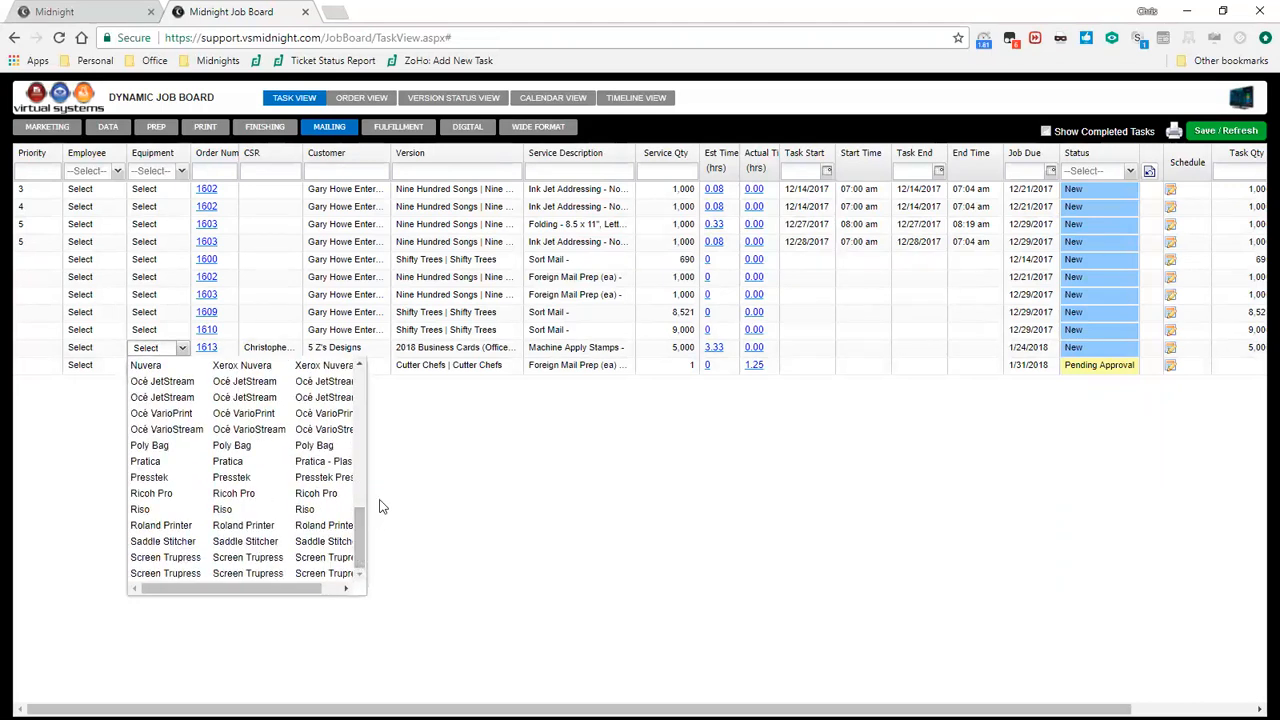
left_click(469, 457)
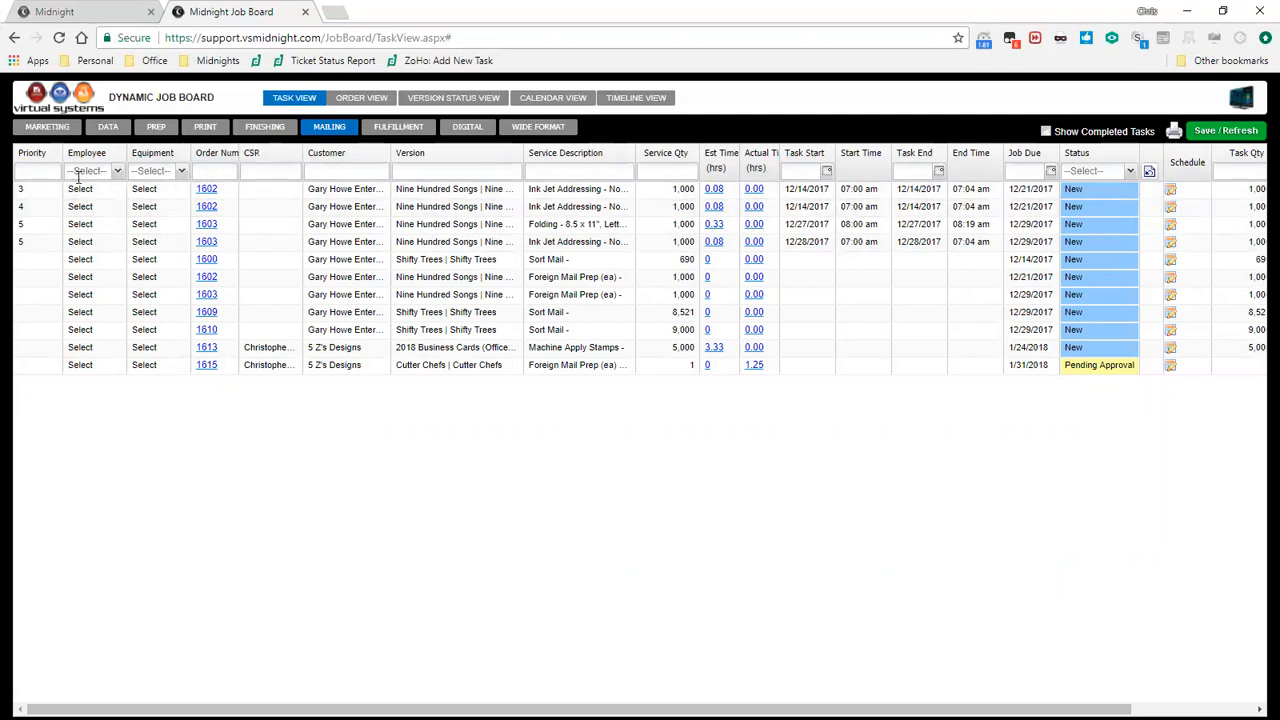
Step: Look up the Nine Hundred Songs order due 12/21/2017 by number in the main Orders list, and view its Finishing services
left_click(44, 190)
left_click(87, 20)
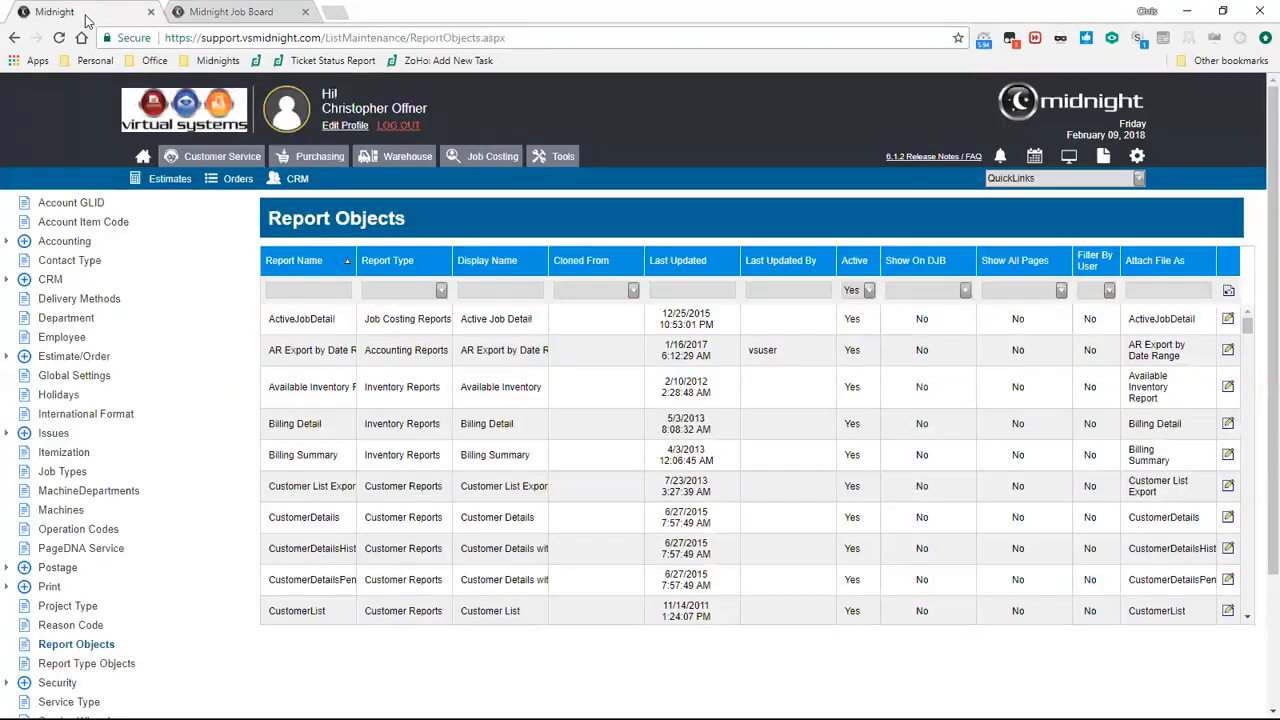
left_click(240, 180)
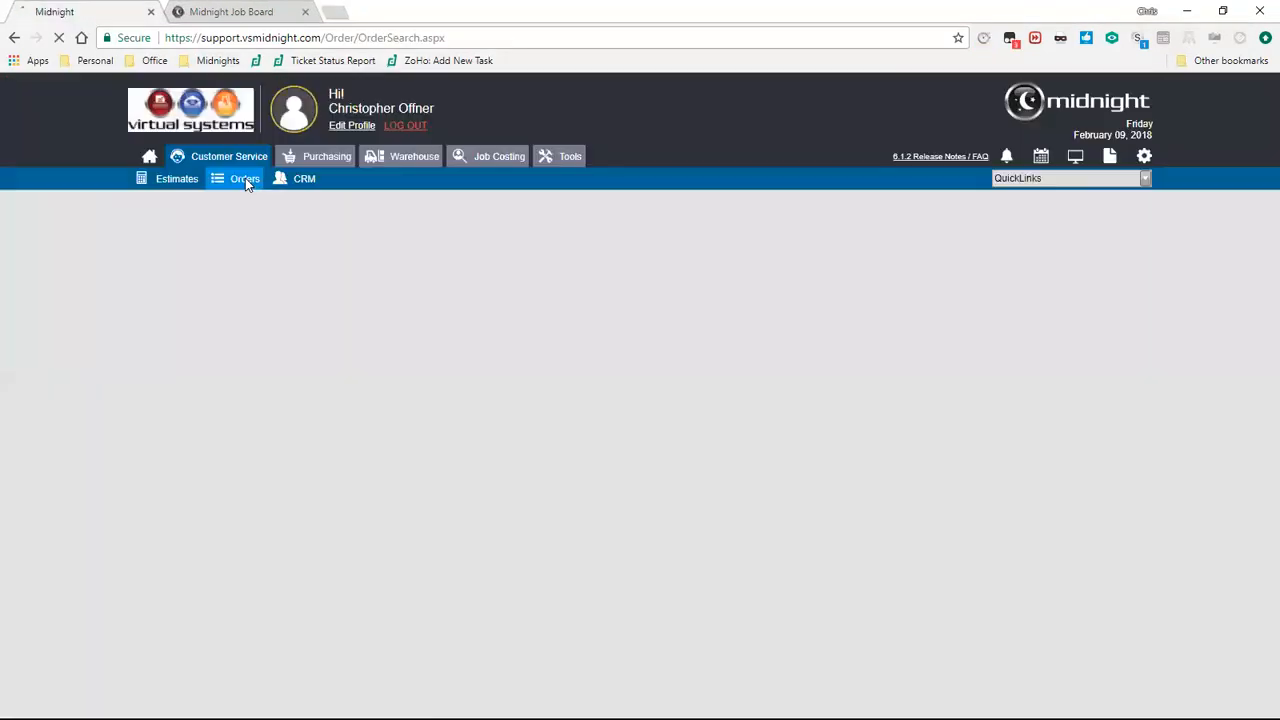
left_click(196, 18)
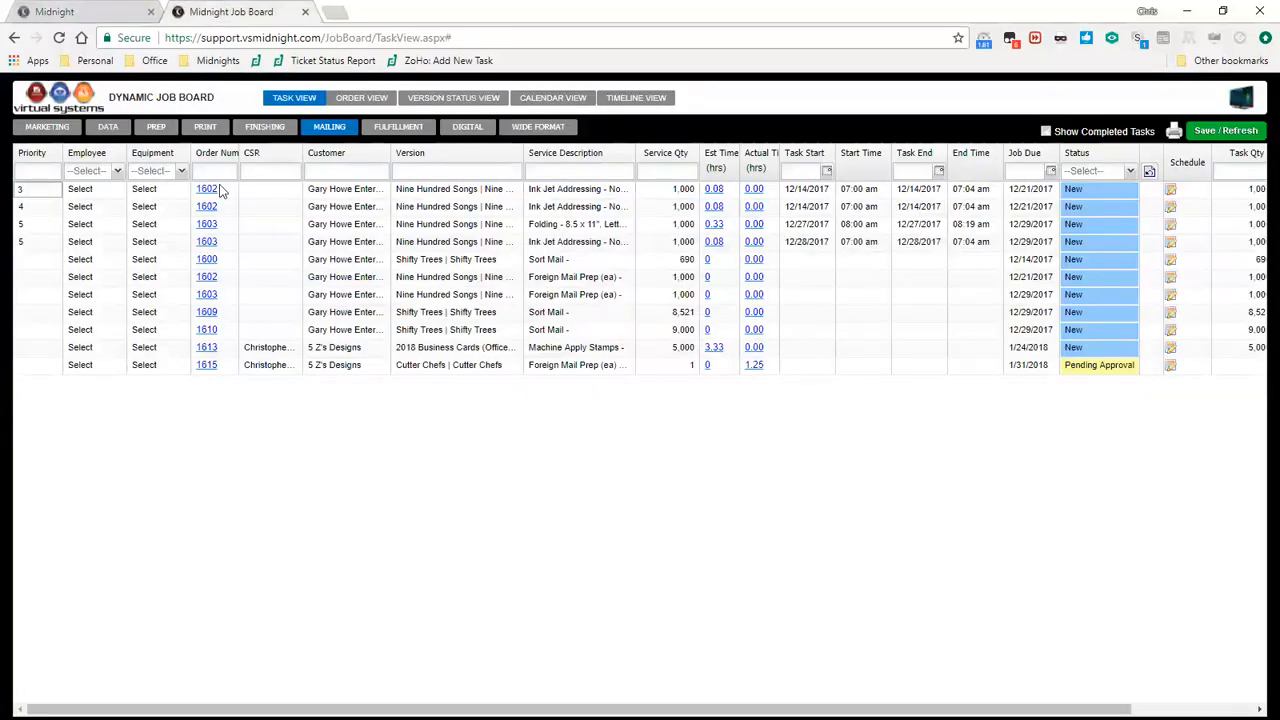
left_click(66, 14)
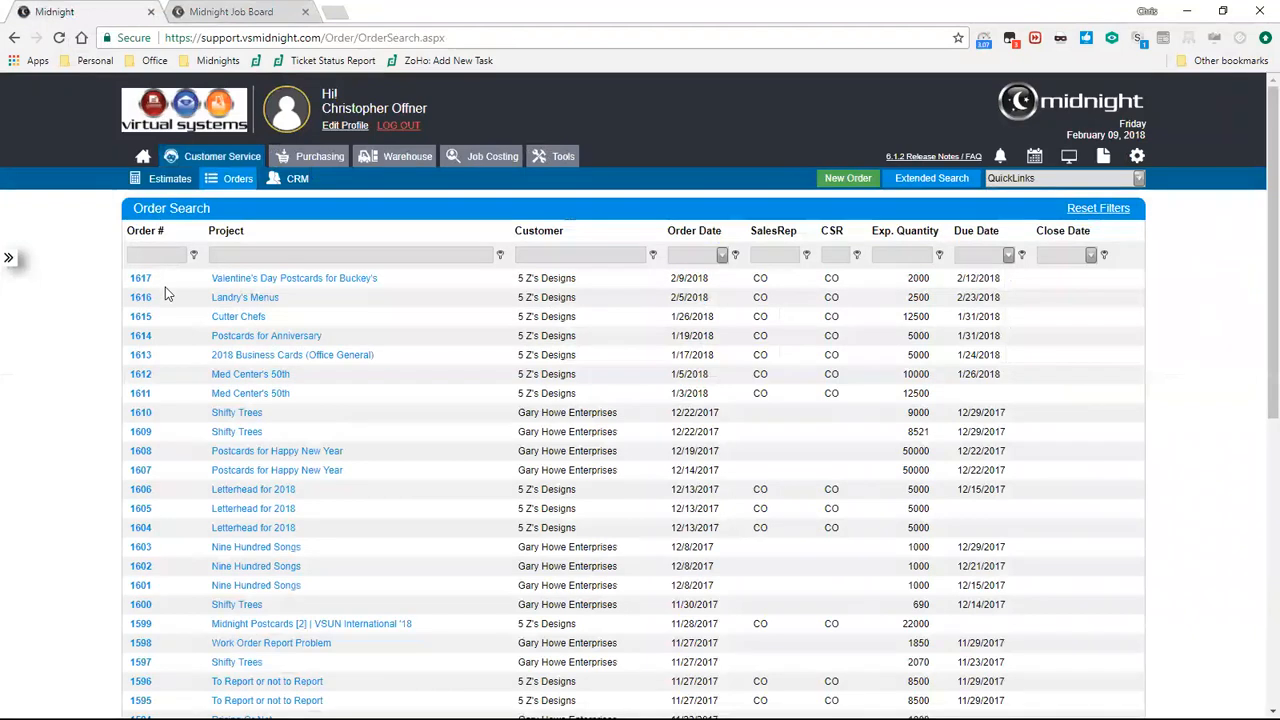
left_click(156, 257)
type("1602")
key("Return")
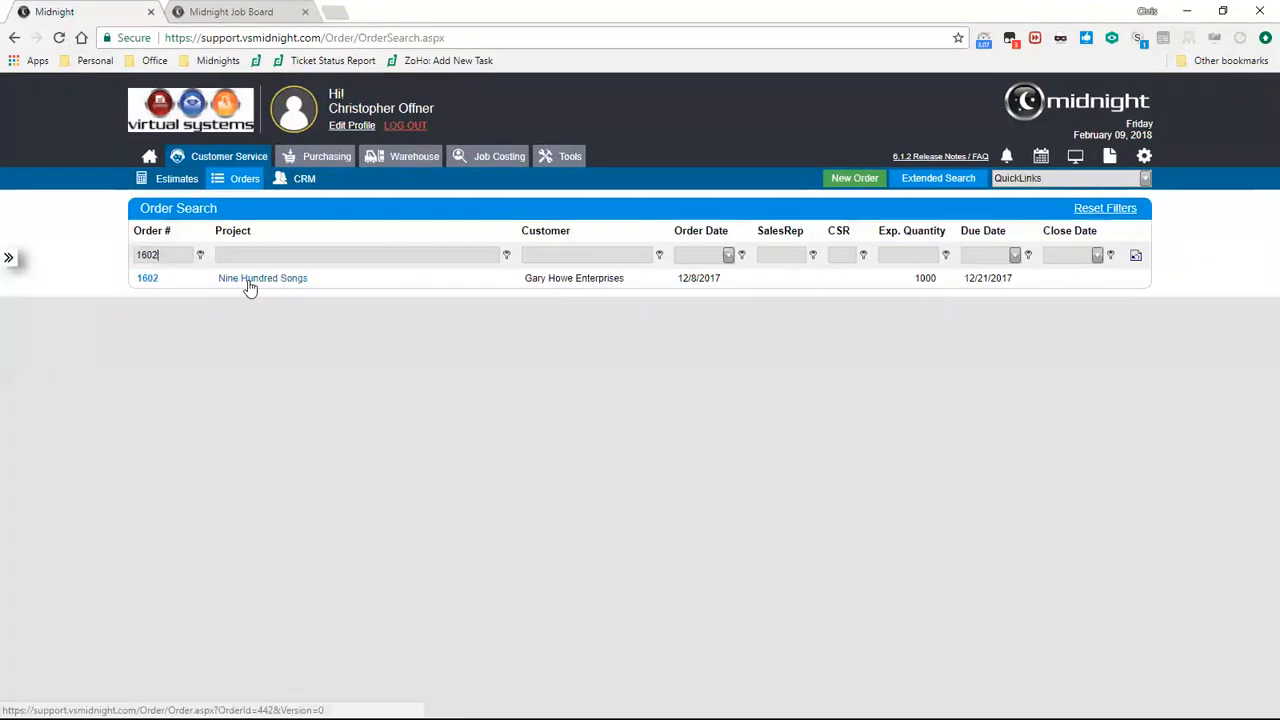
left_click(249, 282)
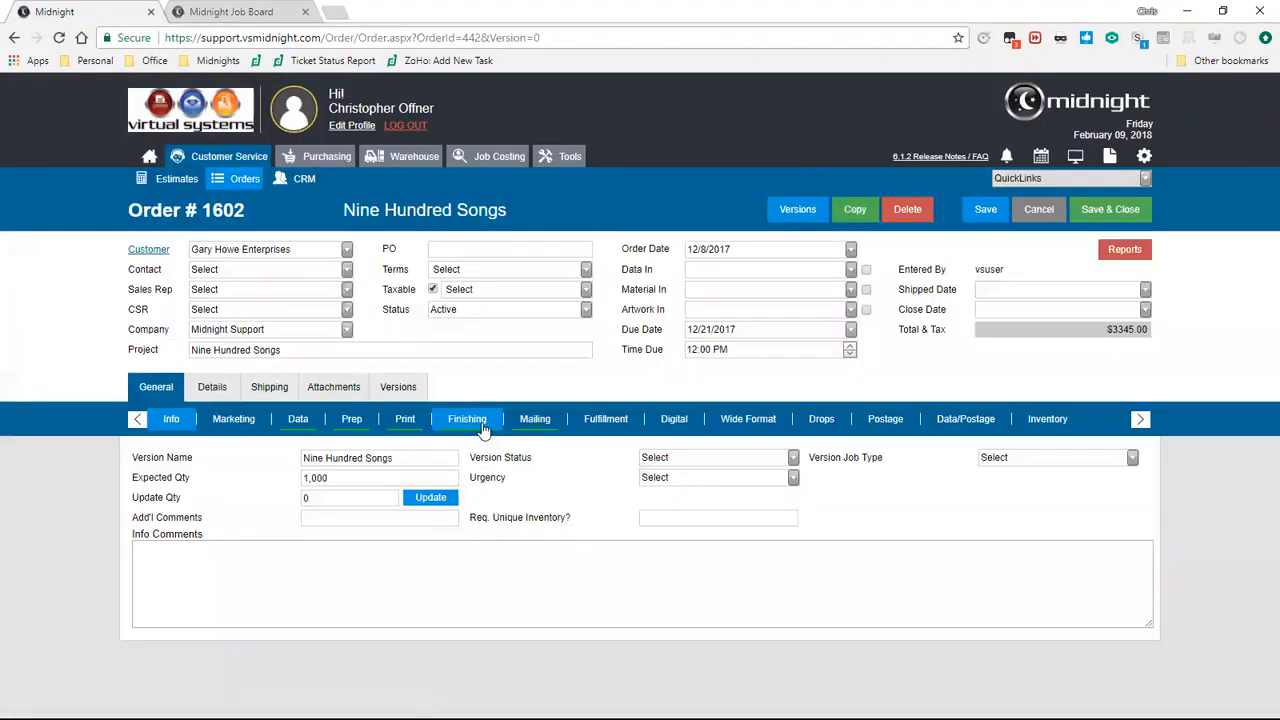
left_click(483, 428)
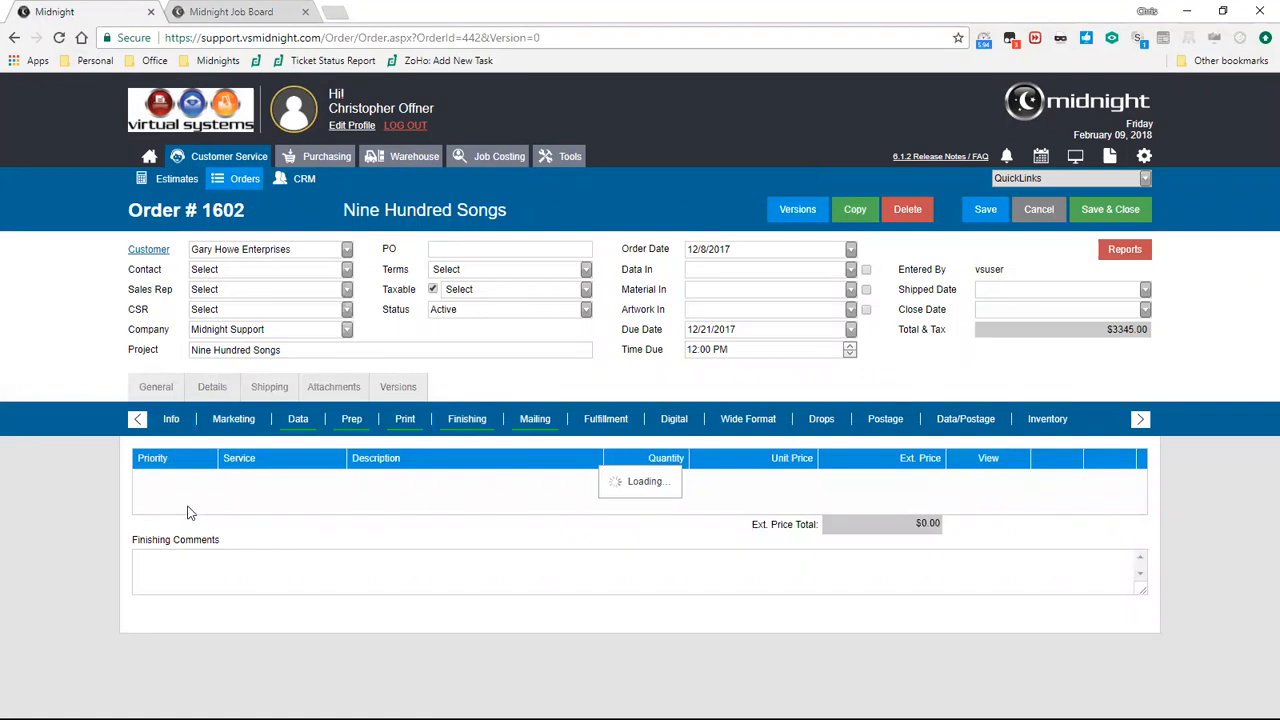
Step: Widen the Service Description column on the job board's Mailing task list to fit the full descriptions
left_click(240, 12)
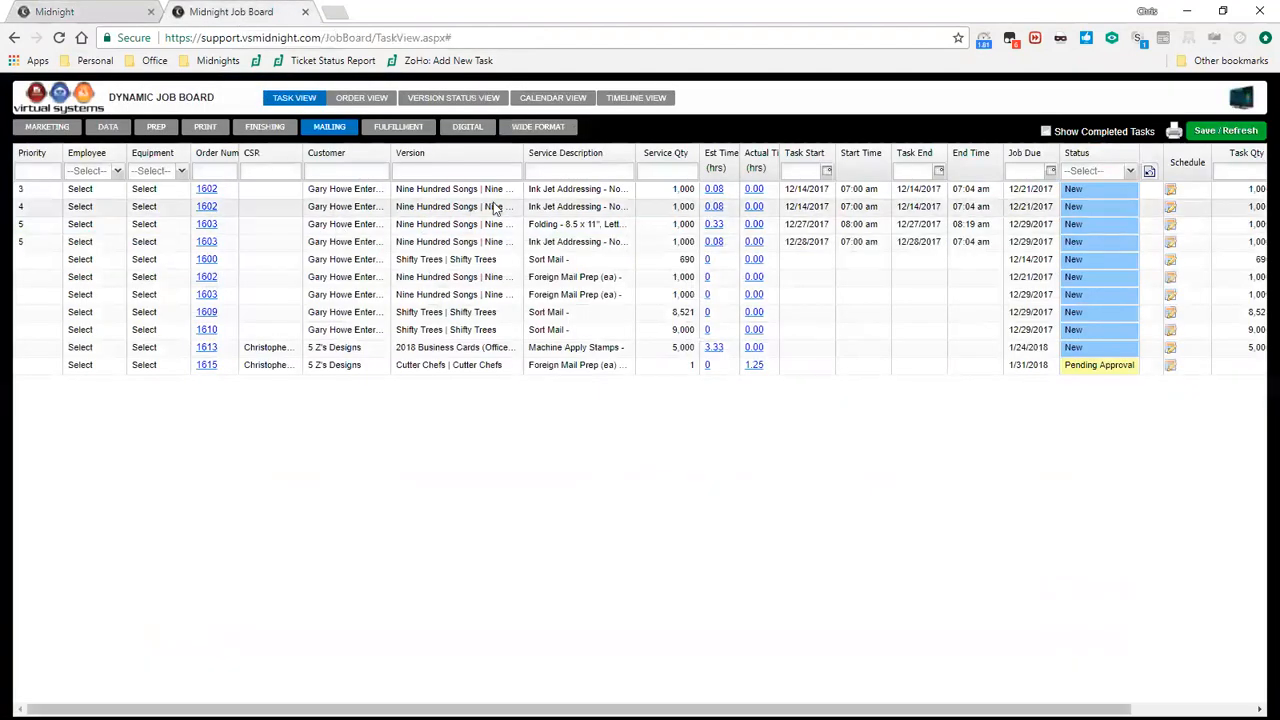
left_click_drag(634, 157, 836, 152)
Step: Compare the priorities of the Nine Hundred Songs order's Mailing services with its Ink Jet Addressing tasks on the job board
left_click(68, 14)
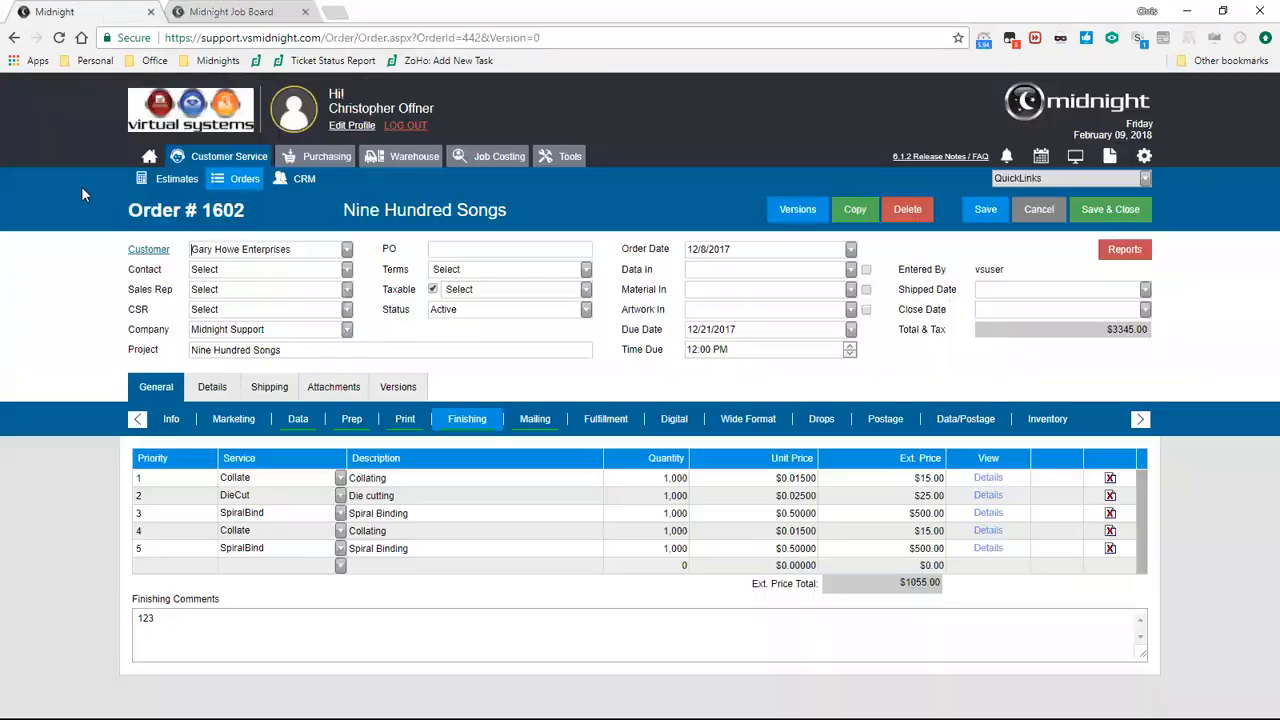
left_click(224, 20)
left_click(100, 12)
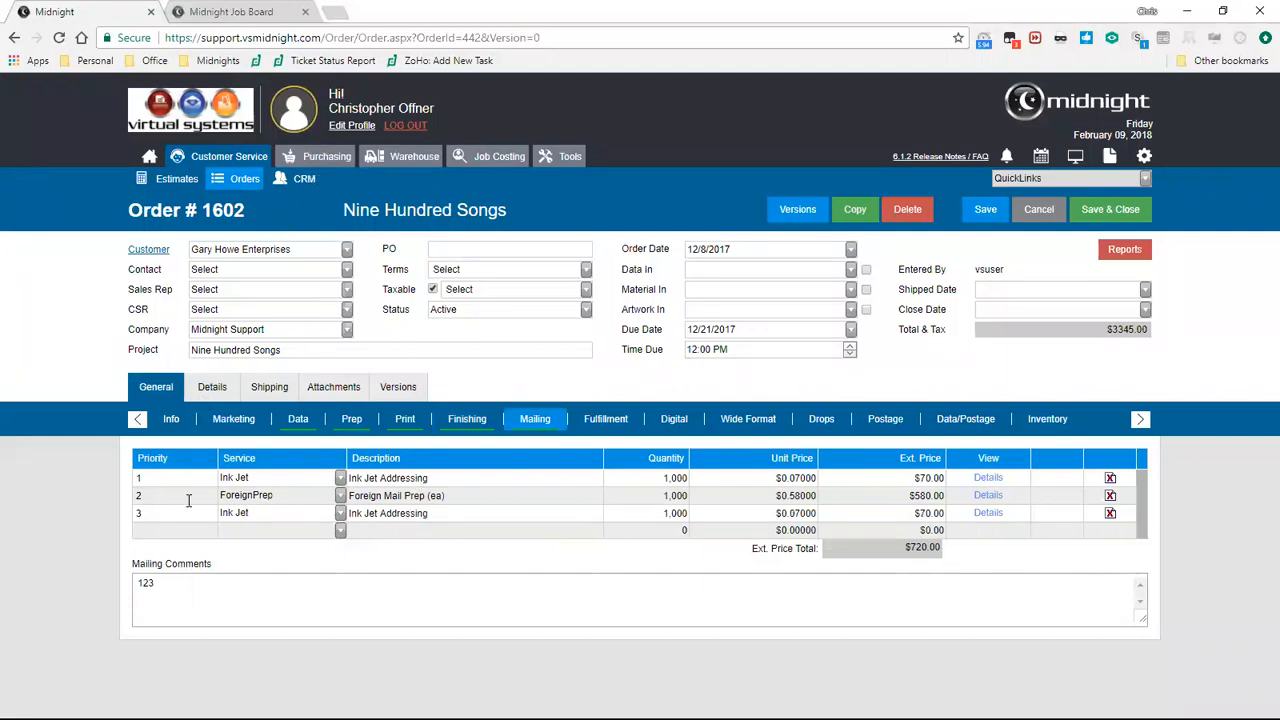
left_click(190, 16)
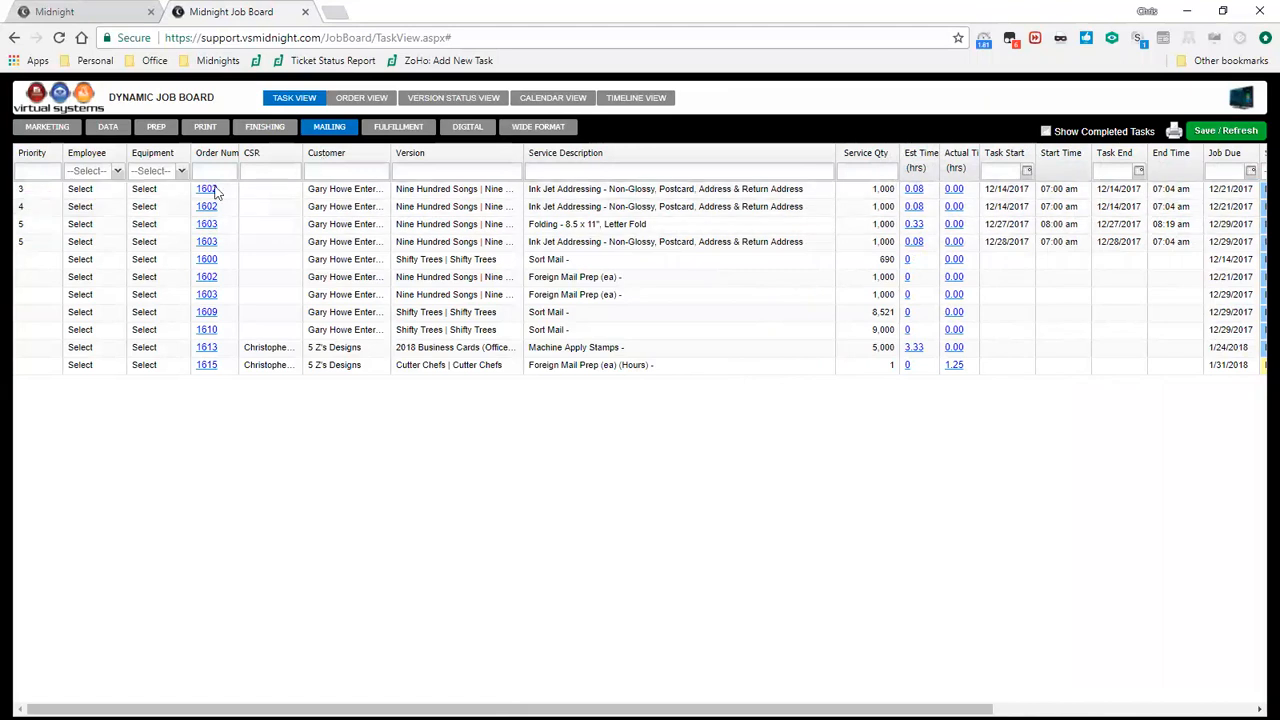
left_click(105, 12)
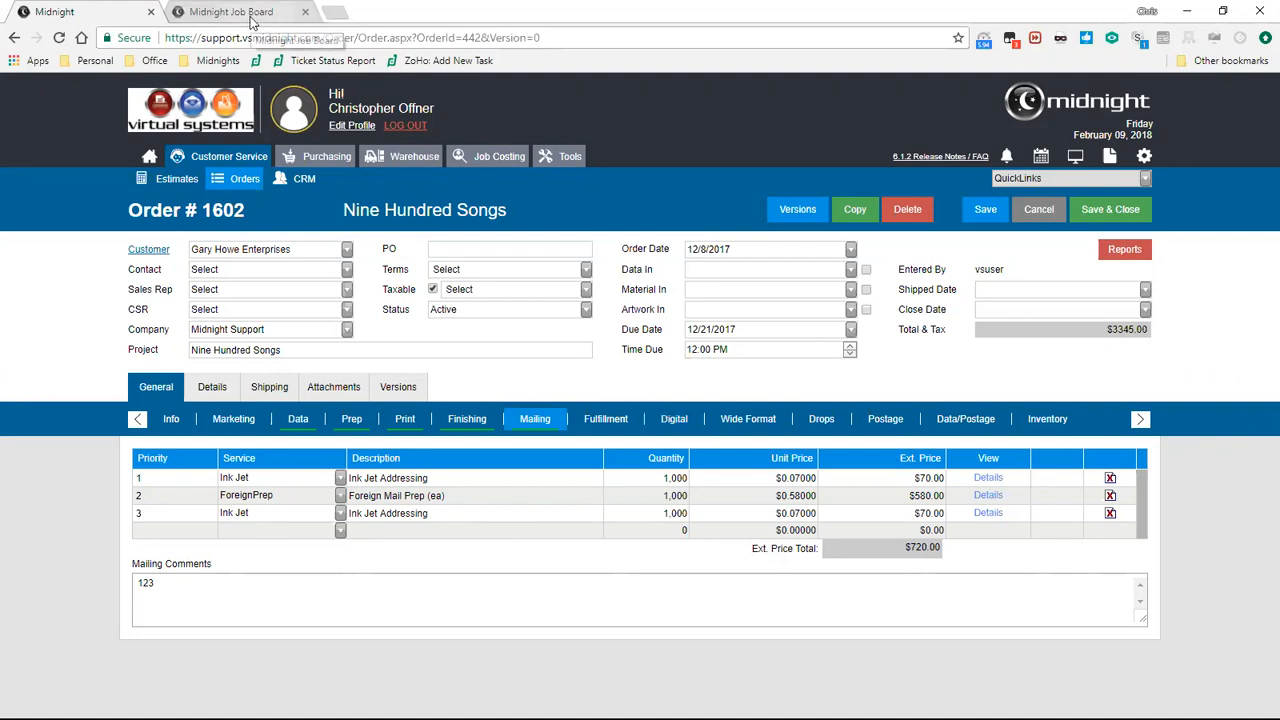
left_click(258, 12)
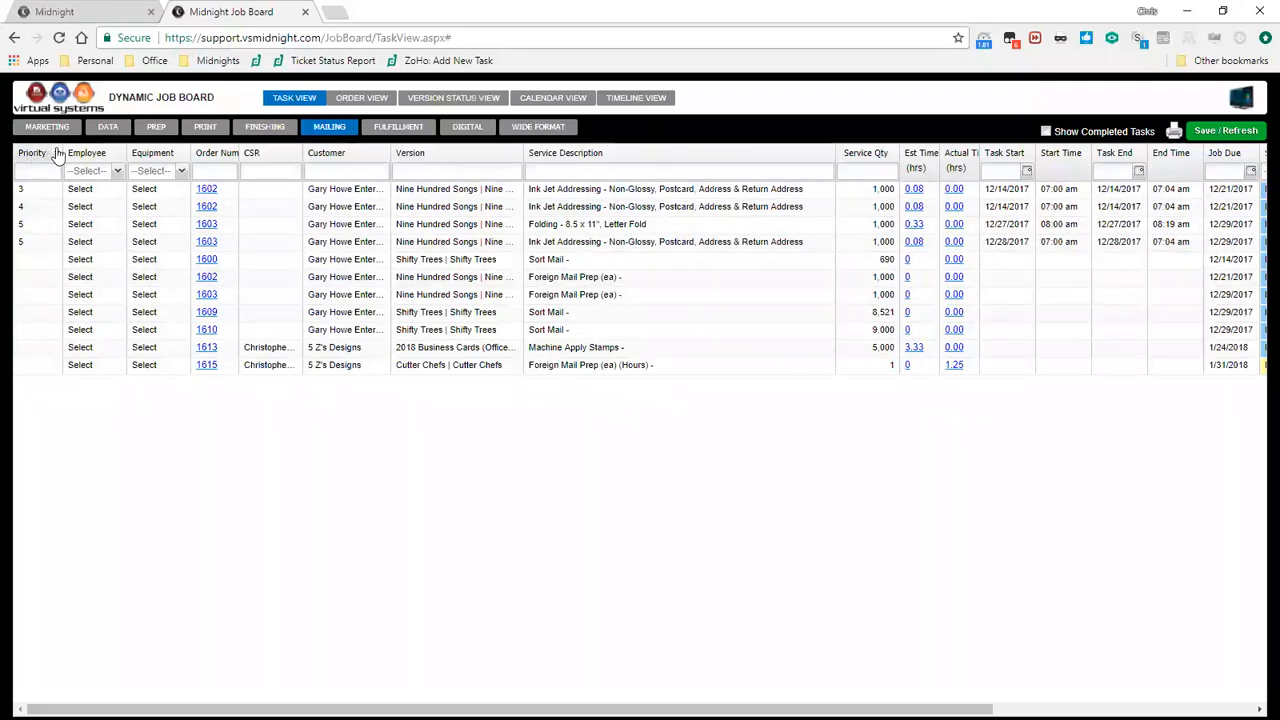
Step: Examine the full list of columns that can be shown on the job board's Mailing task list, through the UDF and Sales Rep fields
left_click(233, 157)
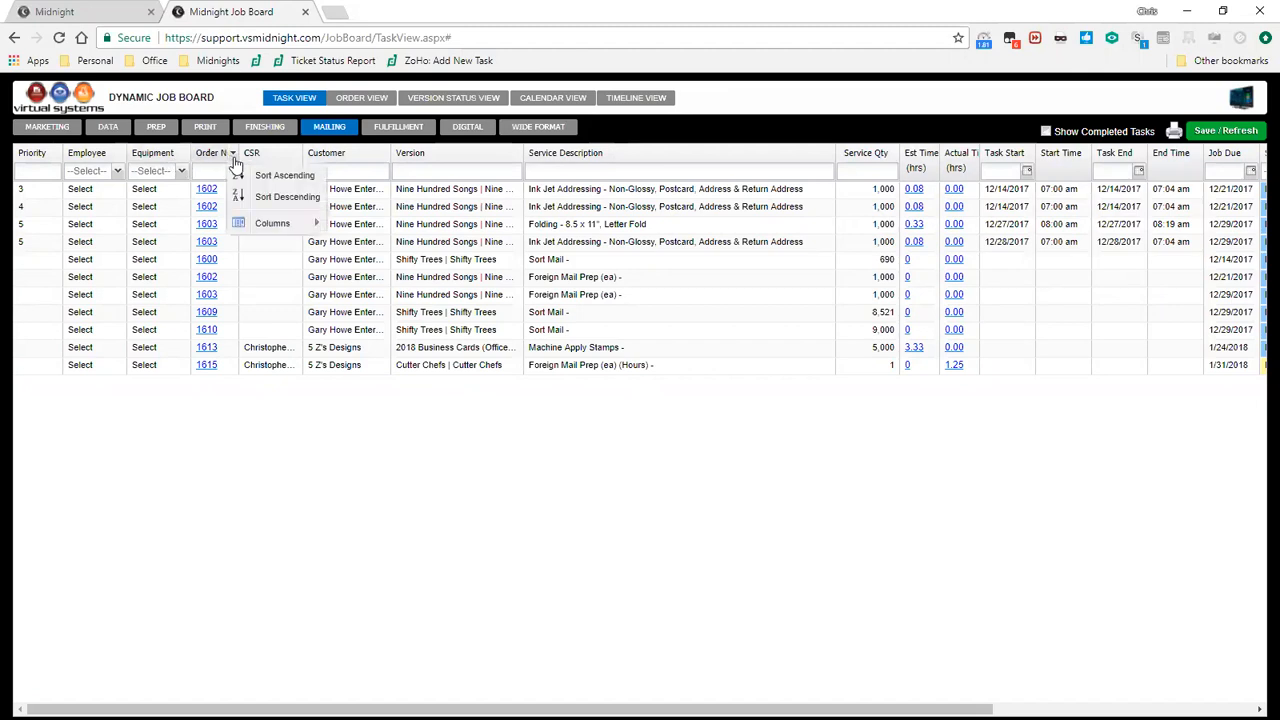
left_click(268, 224)
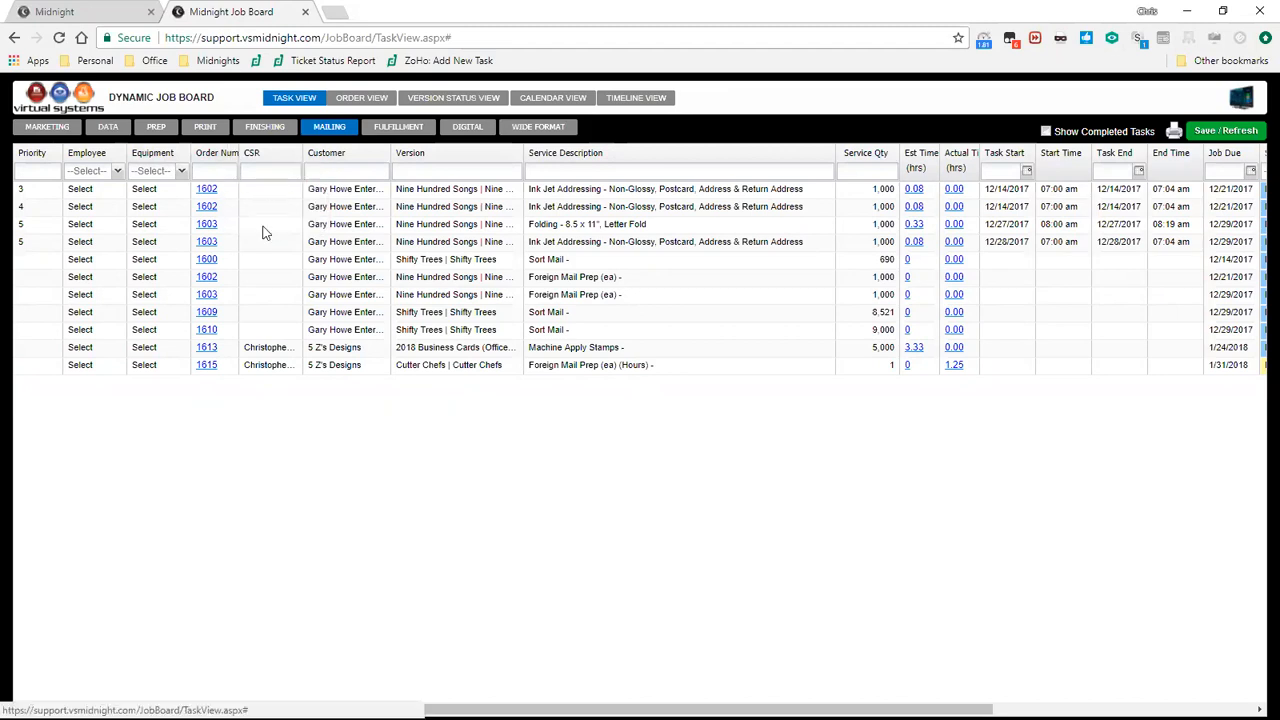
left_click(233, 157)
mouse_move(302, 232)
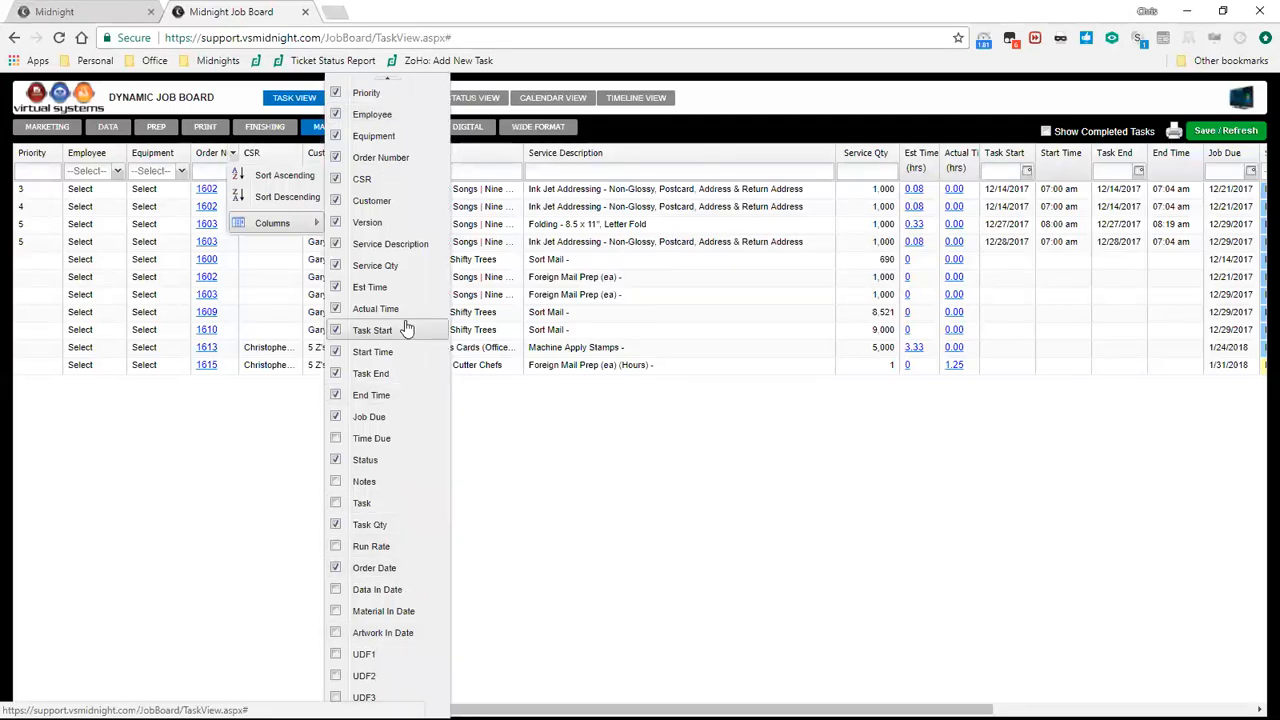
scroll(405, 355, "down", 2)
scroll(405, 355, "down", 5)
scroll(405, 356, "down", 4)
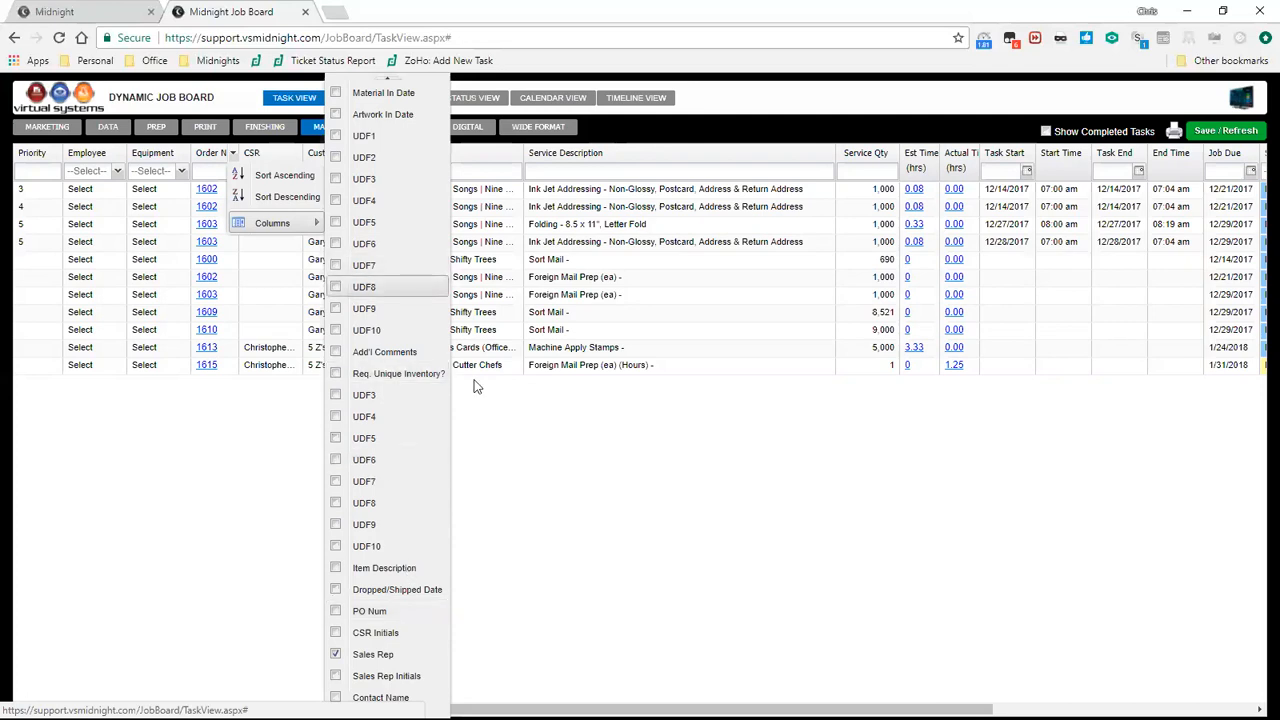
left_click(513, 481)
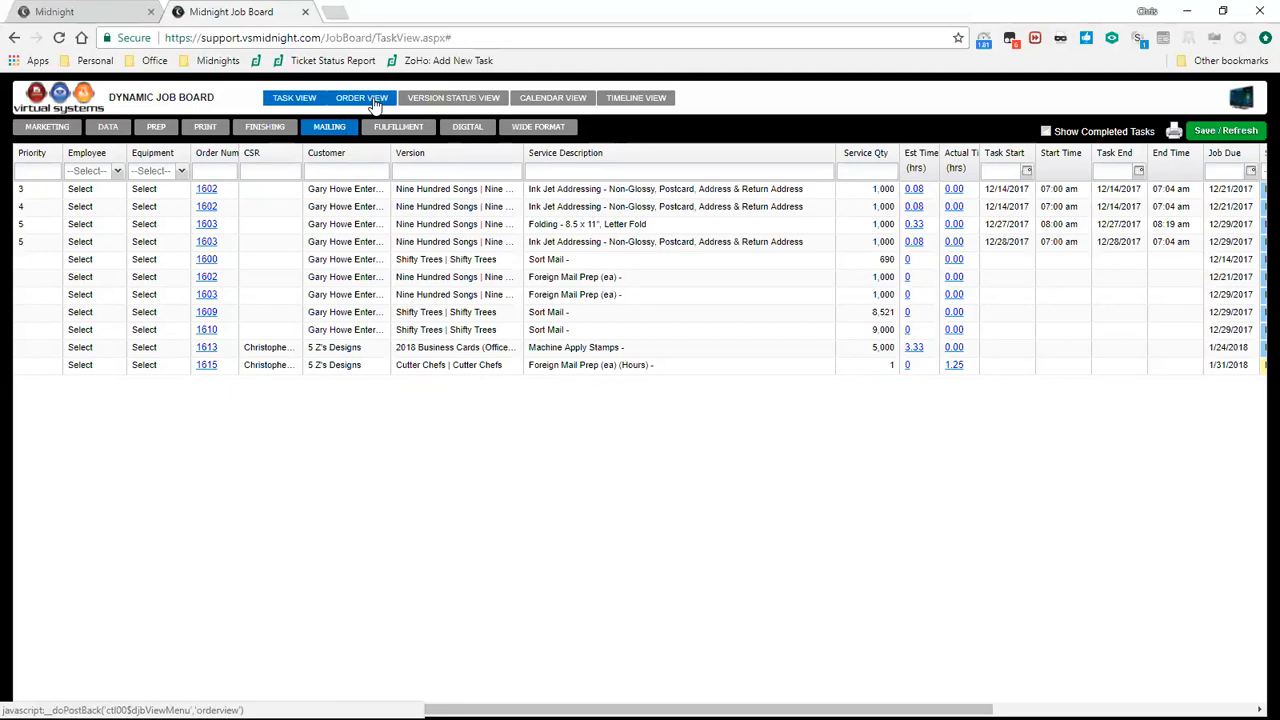
Step: Switch to the Order View and examine the Order Progress and Version Status choices for the Shifty Trees order due 12/14/2017
left_click(376, 106)
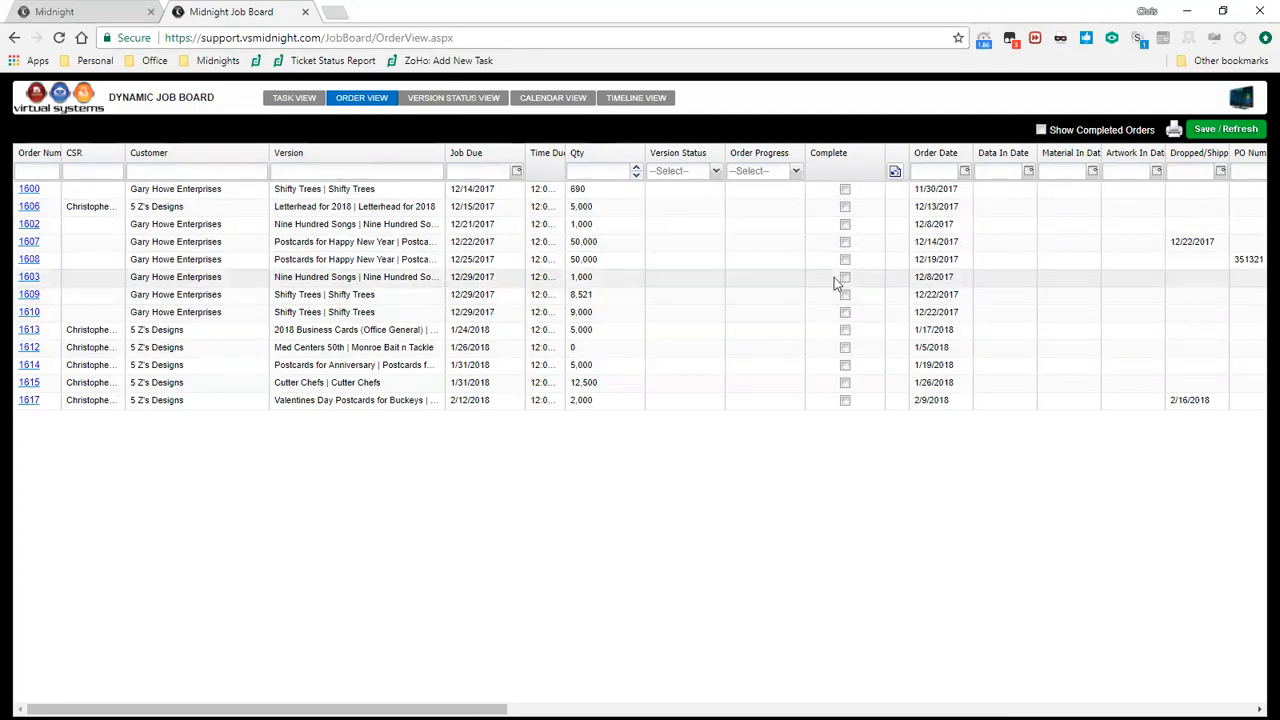
left_click(797, 196)
left_click(797, 192)
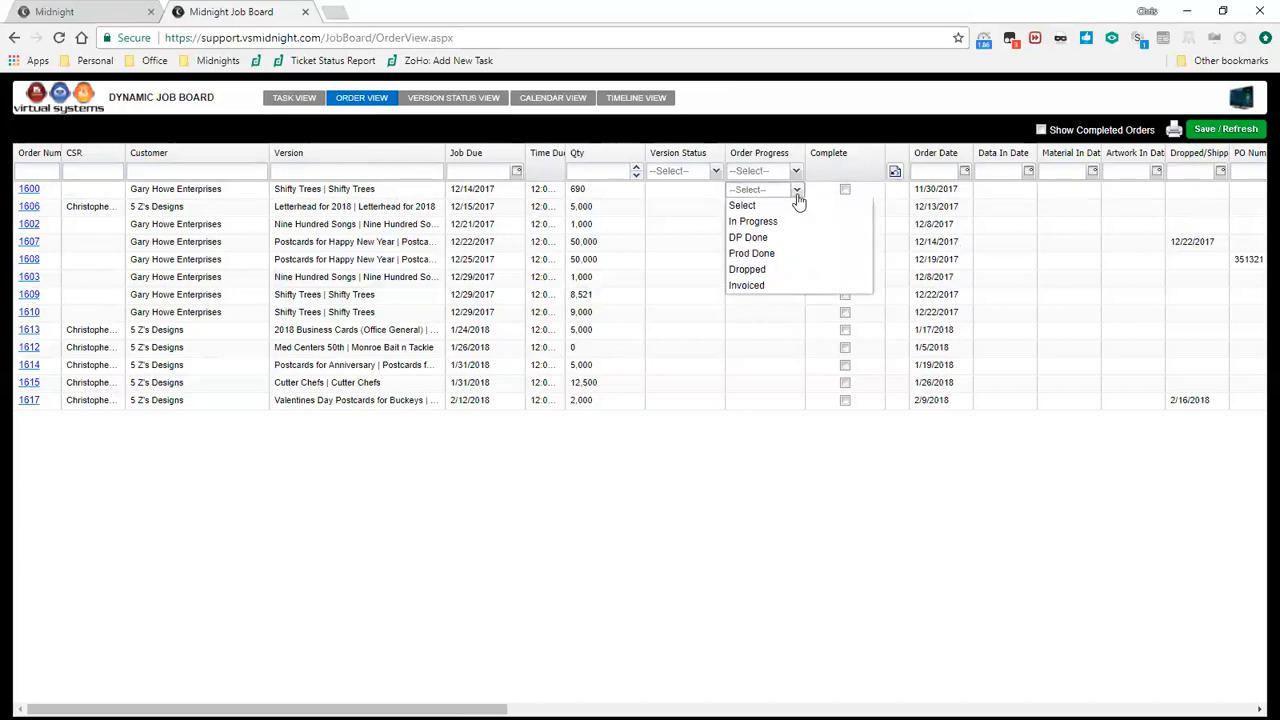
left_click(709, 189)
left_click(709, 189)
left_click(718, 192)
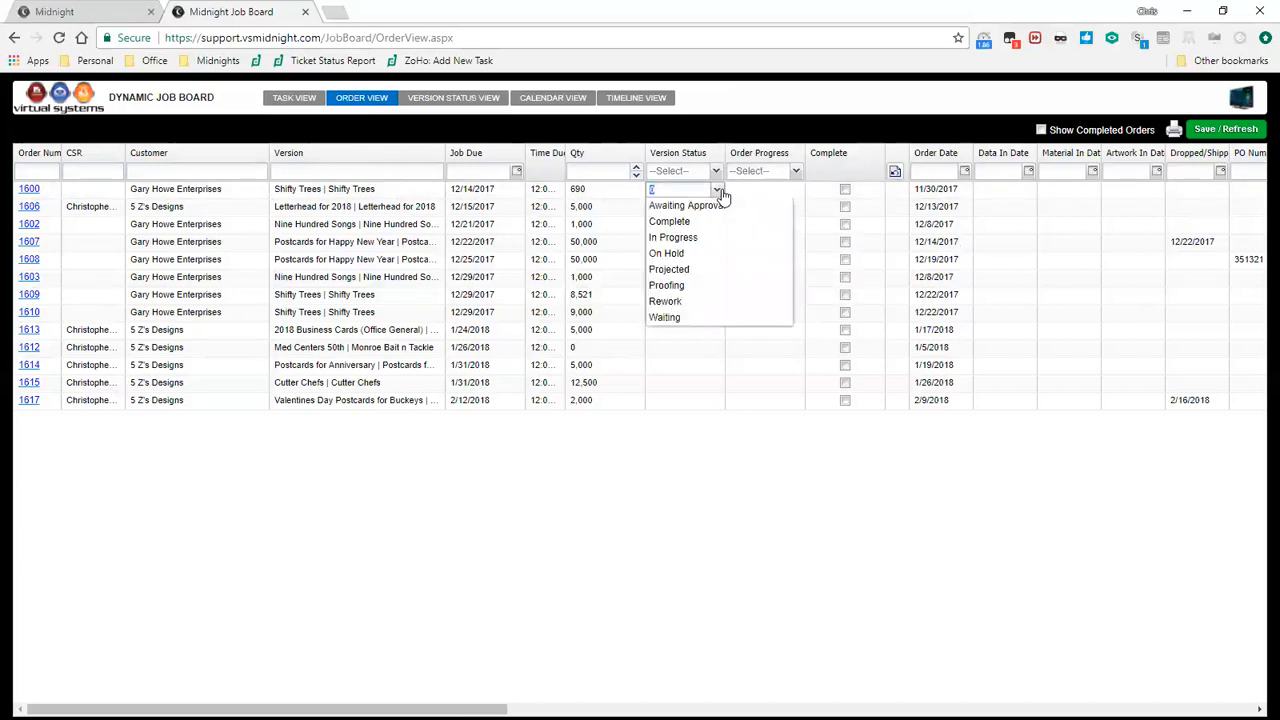
left_click(718, 192)
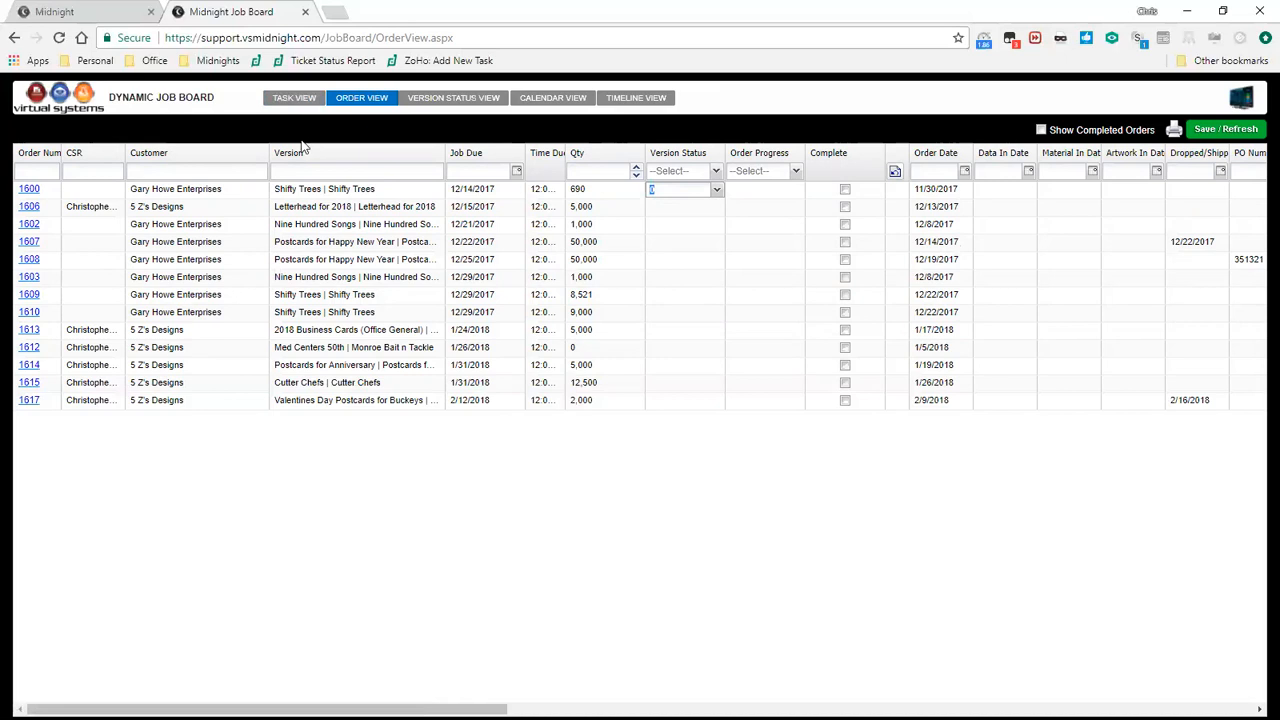
left_click(297, 137)
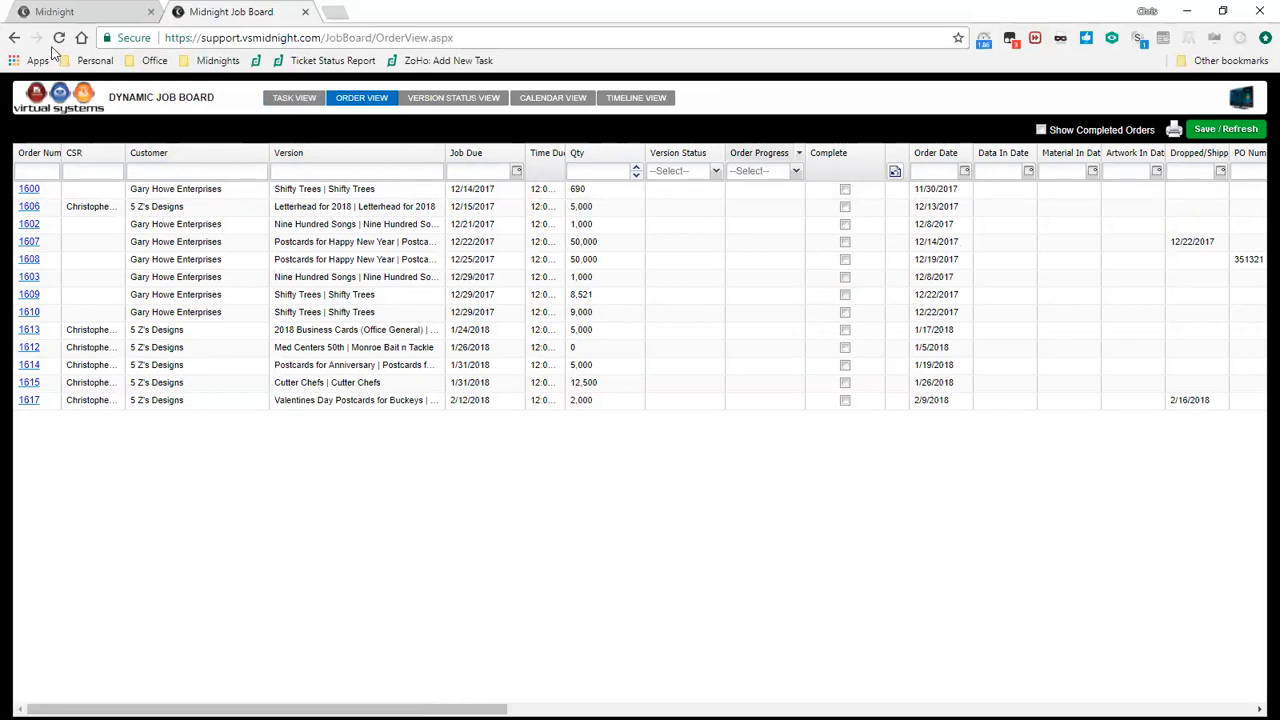
Step: Review the Due Date field of the open Nine Hundred Songs order in the main Midnight window, and return to the job board
left_click(38, 14)
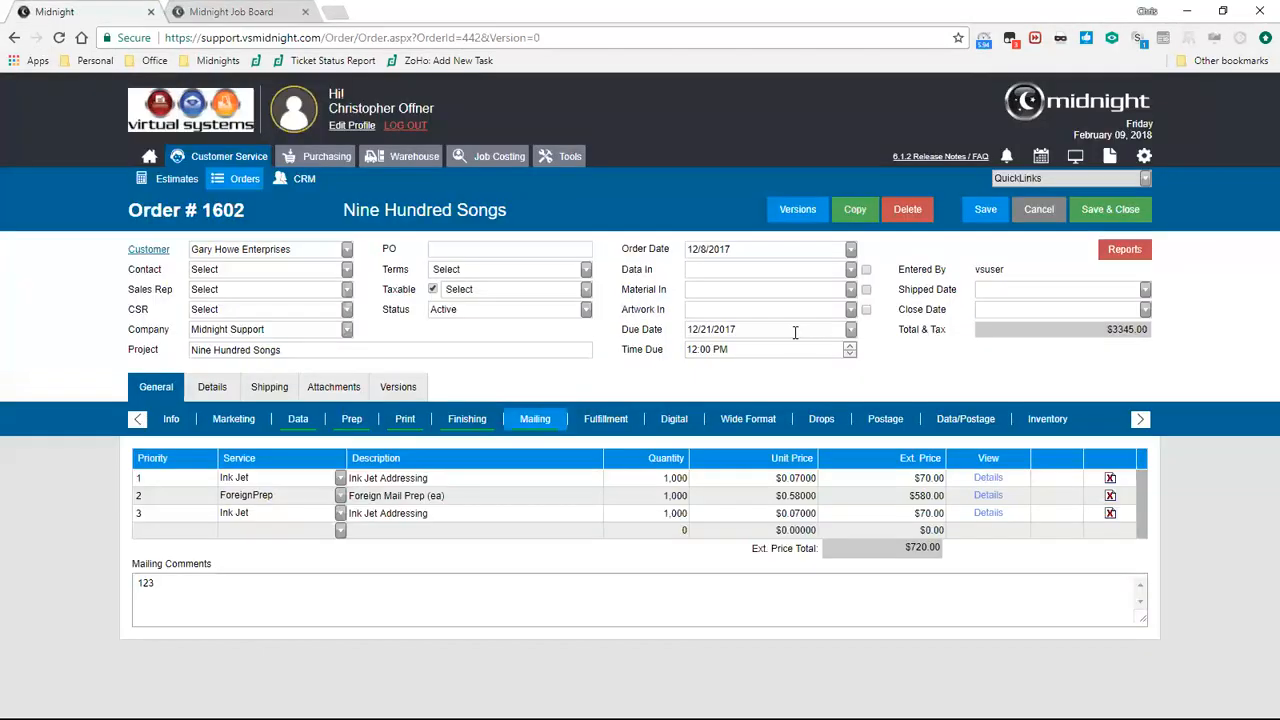
left_click(755, 331)
left_click(765, 379)
left_click(236, 13)
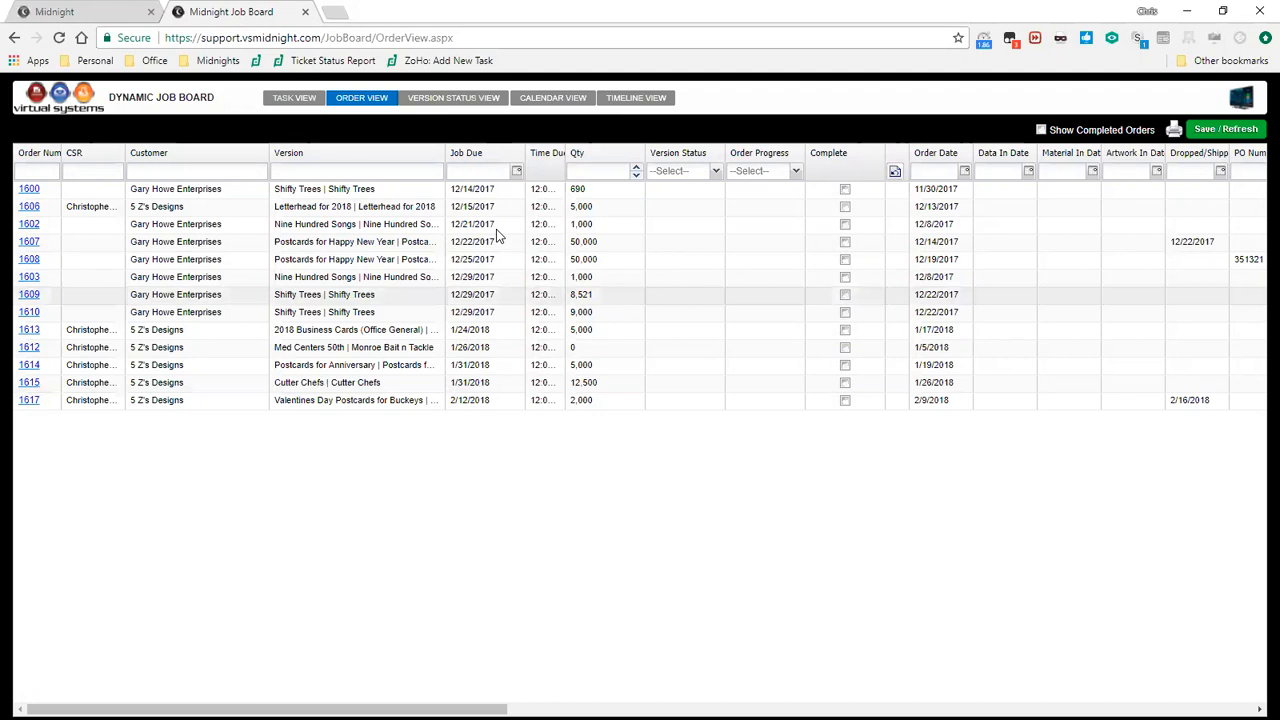
Step: Go back to the Task View and inspect the Task Start dates of the Nine Hundred Songs tasks due 12/29/2017
left_click(290, 101)
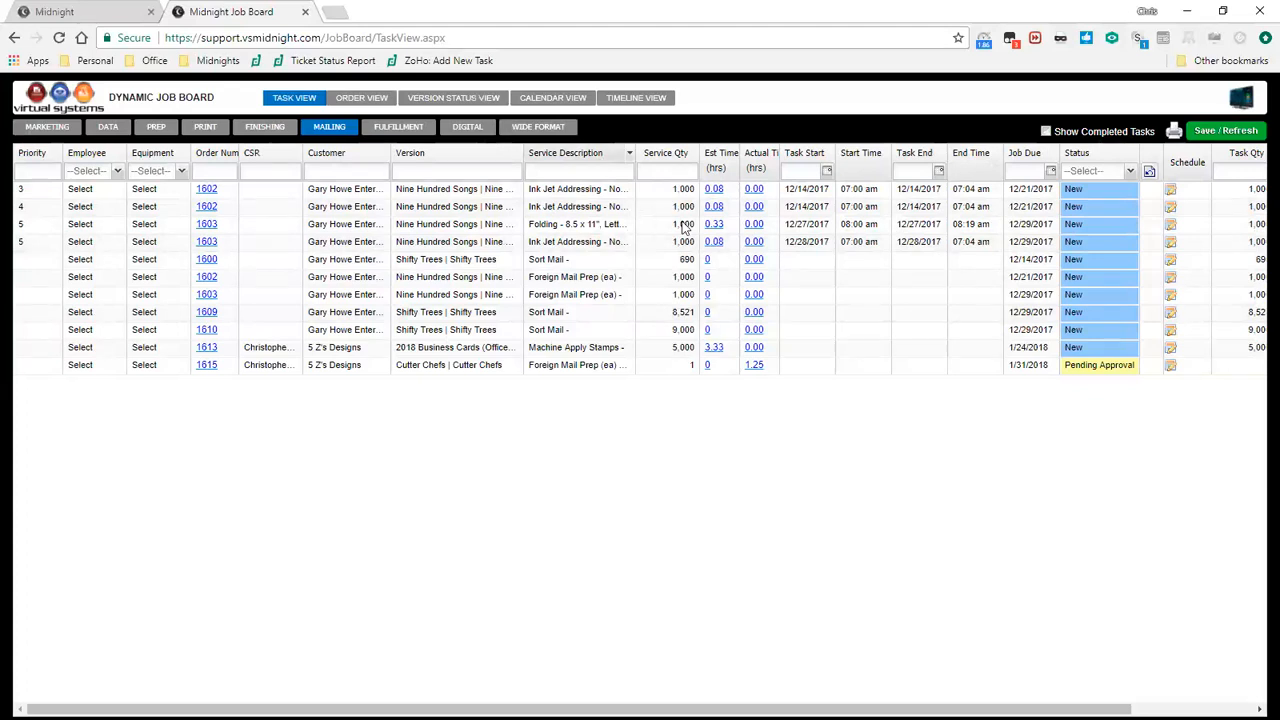
left_click(822, 230)
left_click(817, 224)
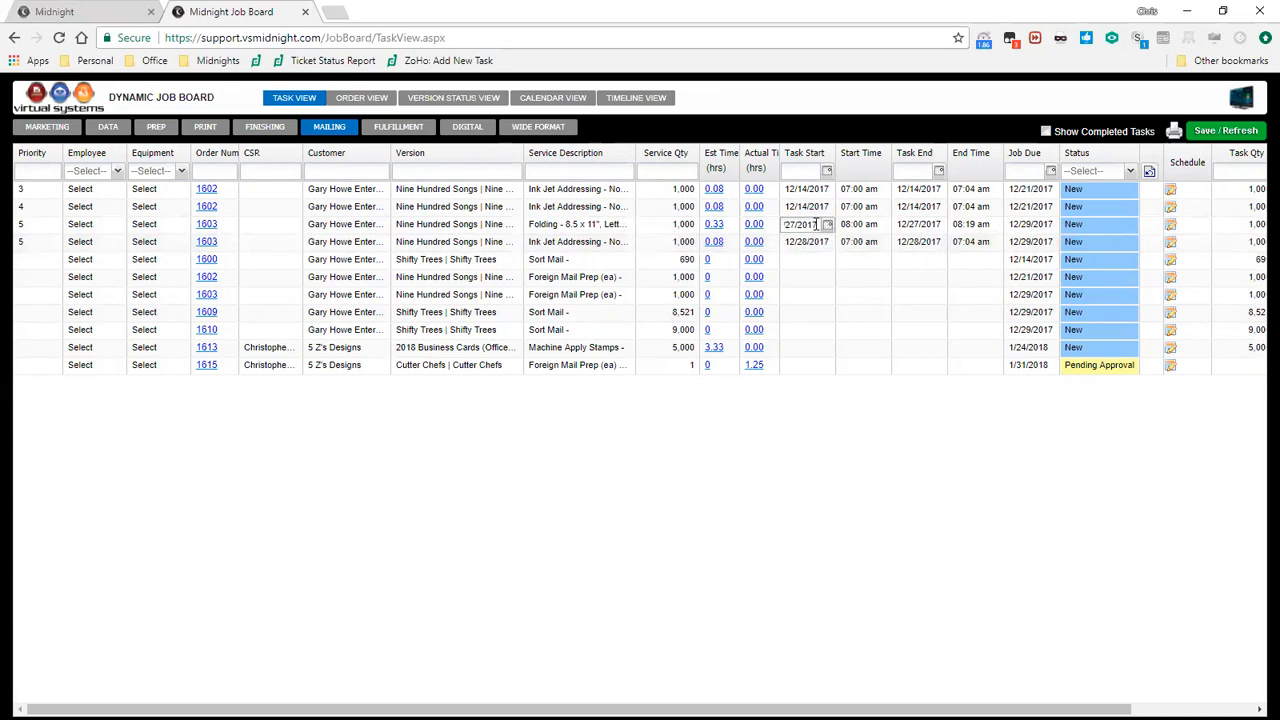
left_click(822, 242)
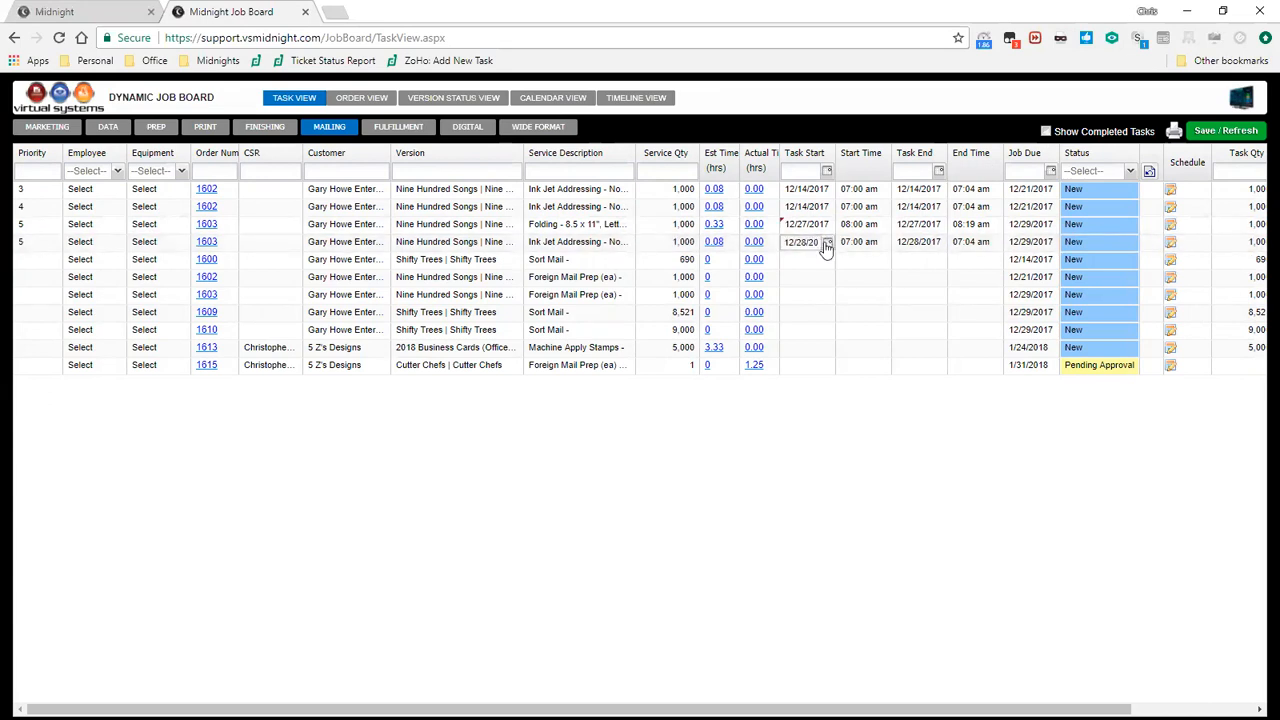
Step: Try to set the Task Start of the Shifty Trees Sort Mail task due 12/14/2017 to 2/15/2018
left_click(826, 260)
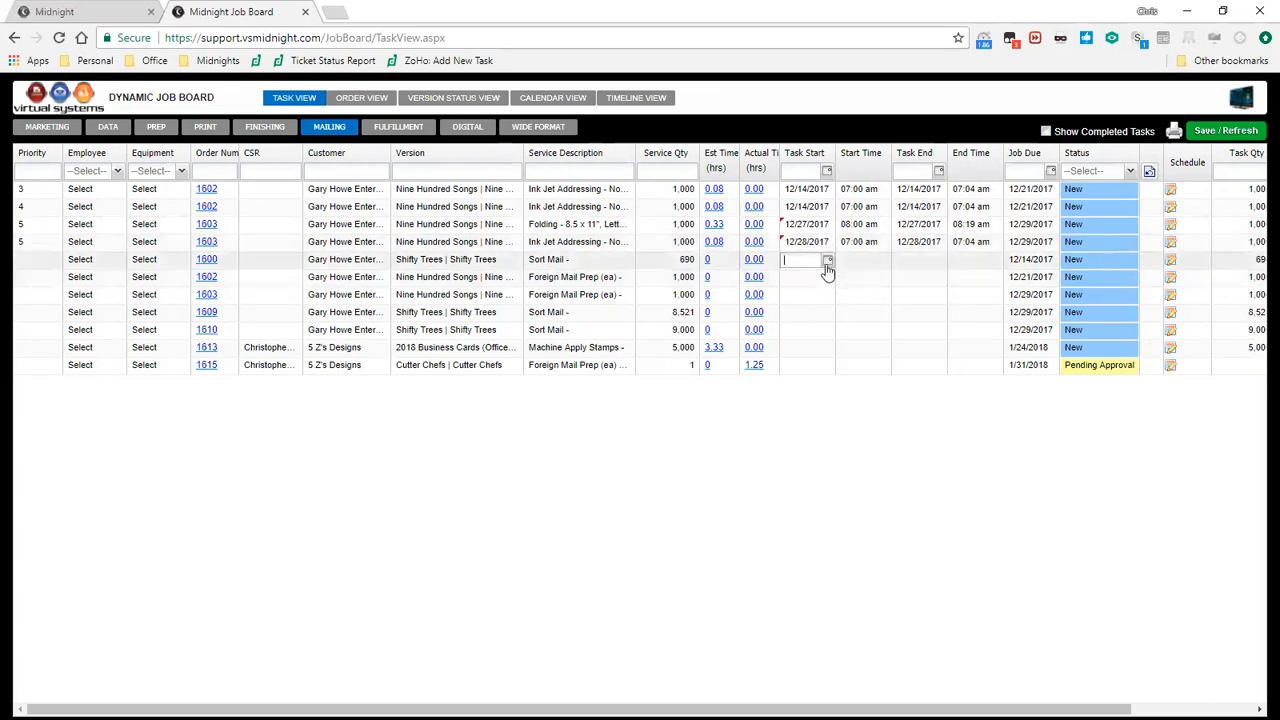
left_click(827, 261)
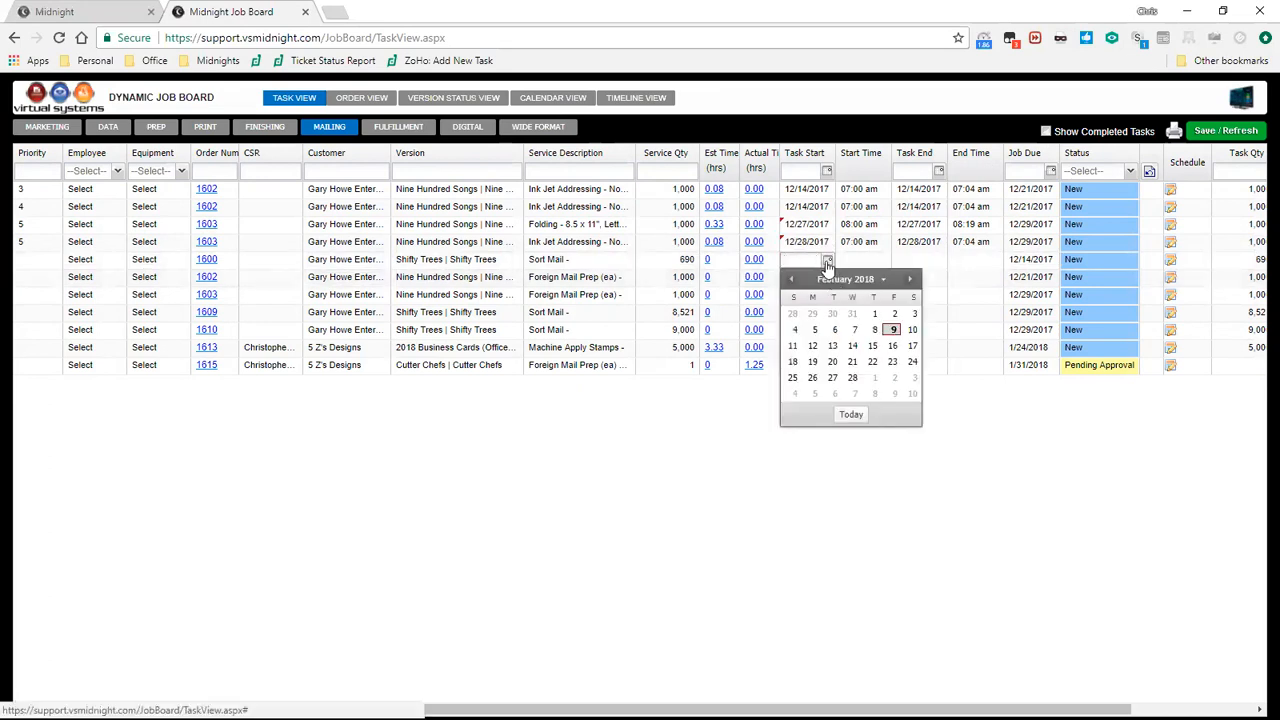
left_click(872, 348)
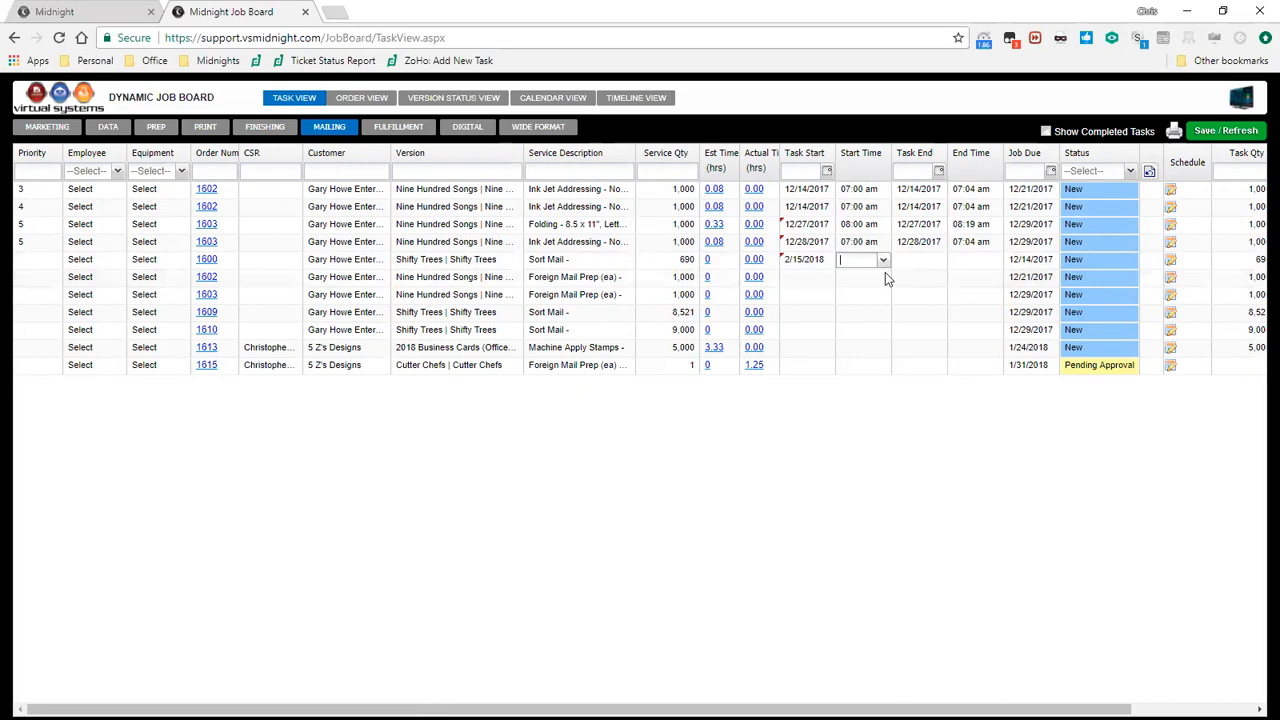
left_click(885, 272)
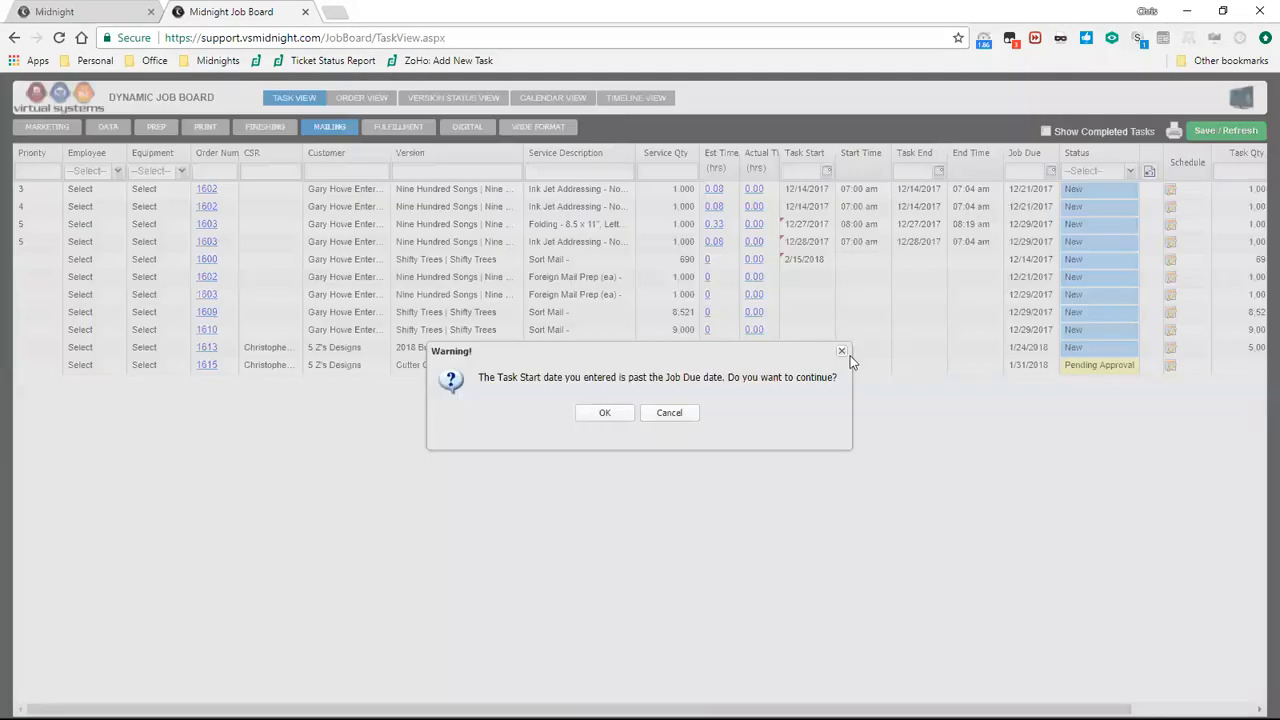
left_click(667, 412)
Step: Set the Task Start of the Shifty Trees Sort Mail task due 12/14/2017 to 2/1/2018, accept the late date, and save the board
left_click(829, 256)
left_click(827, 260)
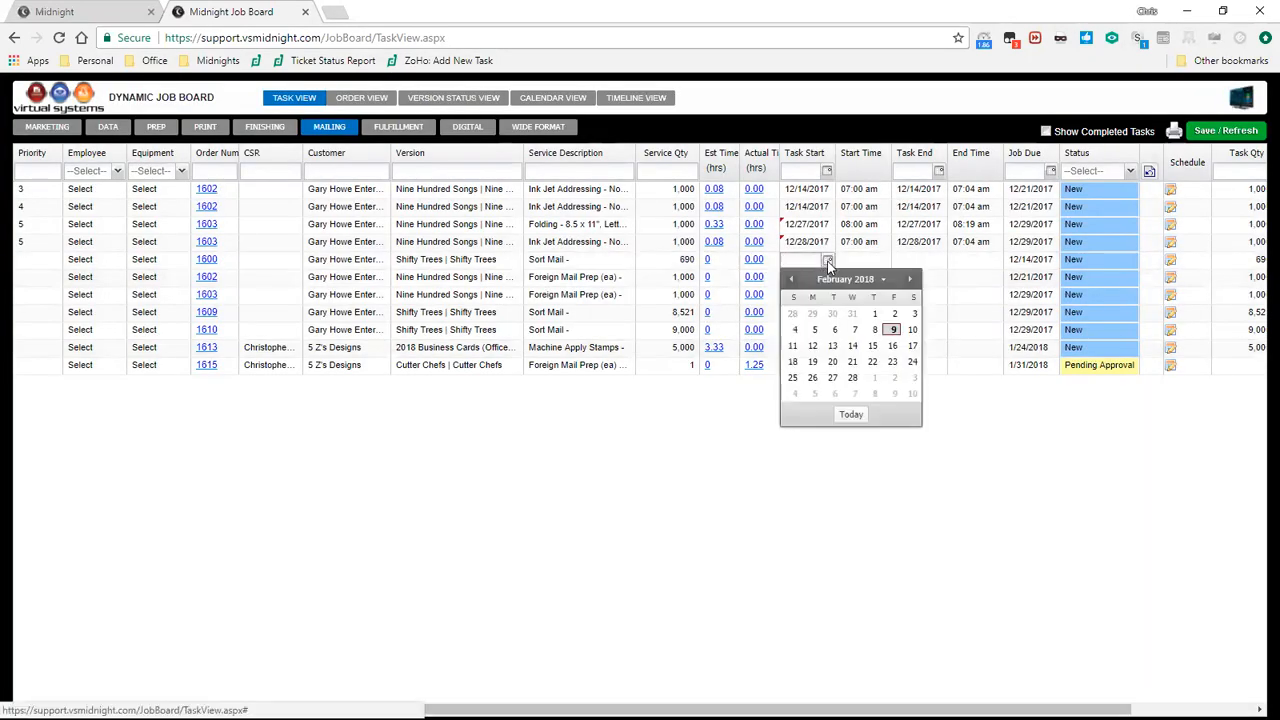
left_click(874, 315)
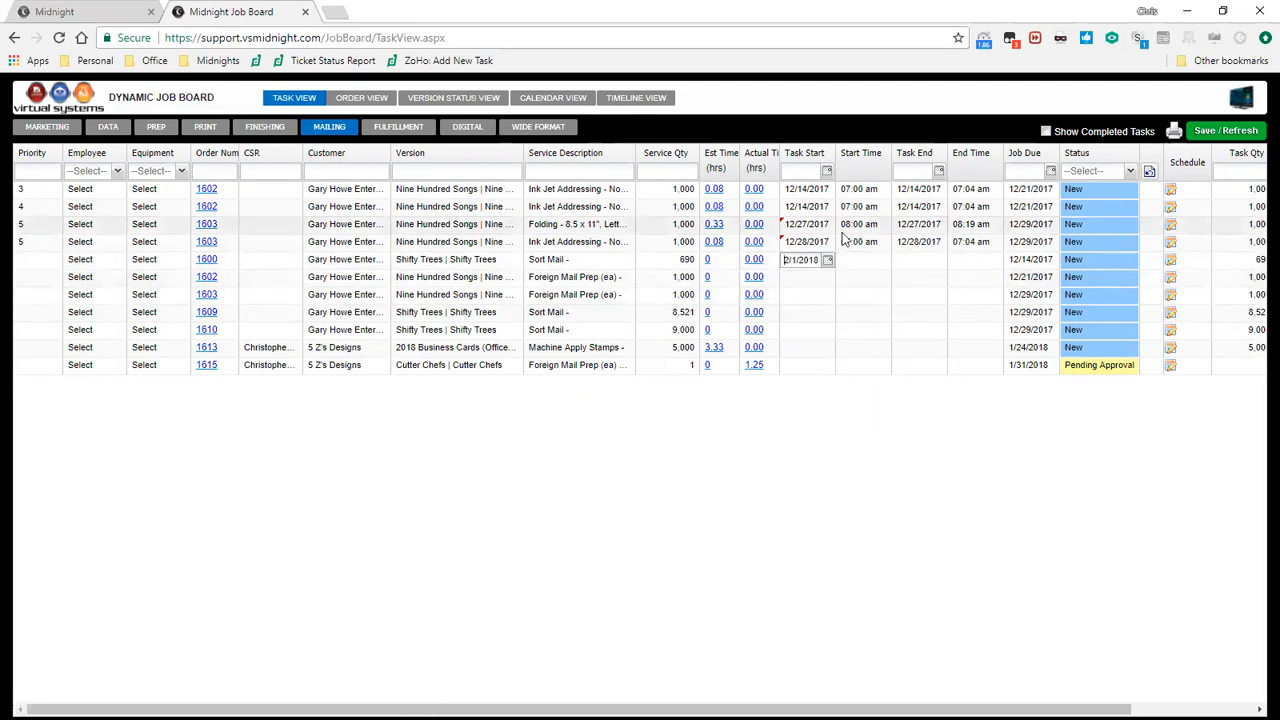
left_click(867, 381)
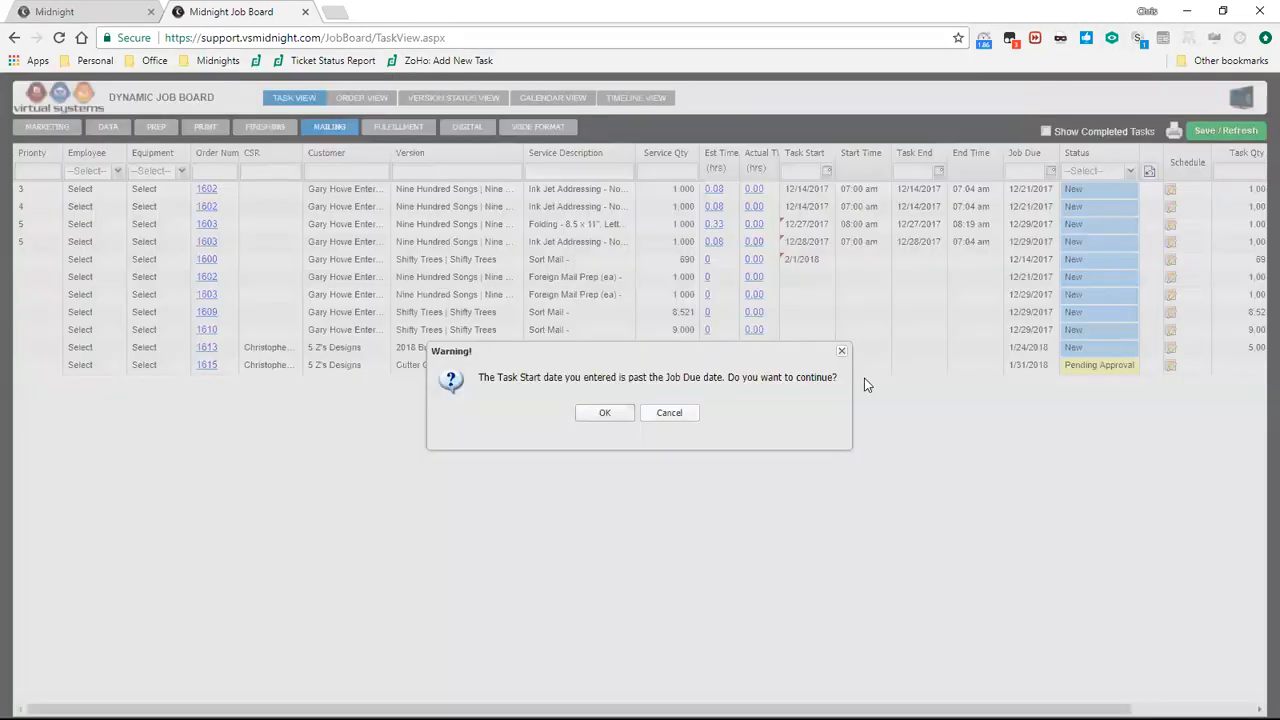
left_click_drag(665, 377, 726, 378)
left_click(604, 414)
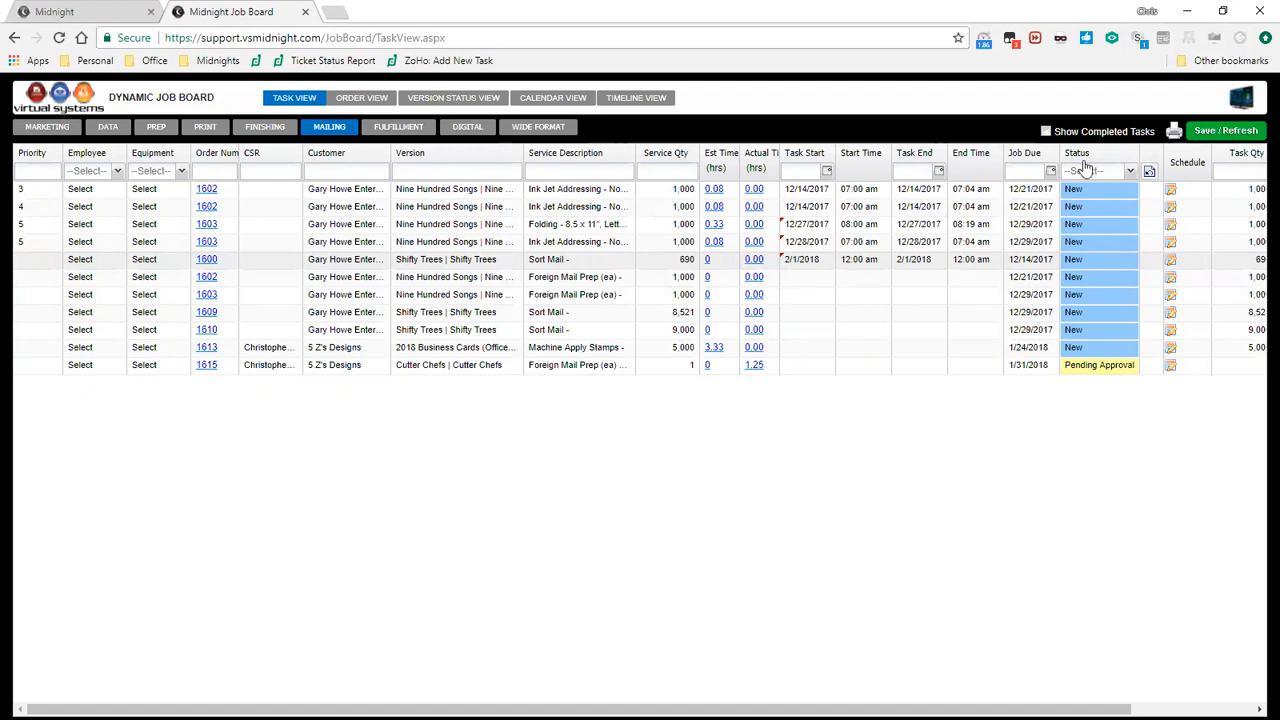
left_click(1212, 135)
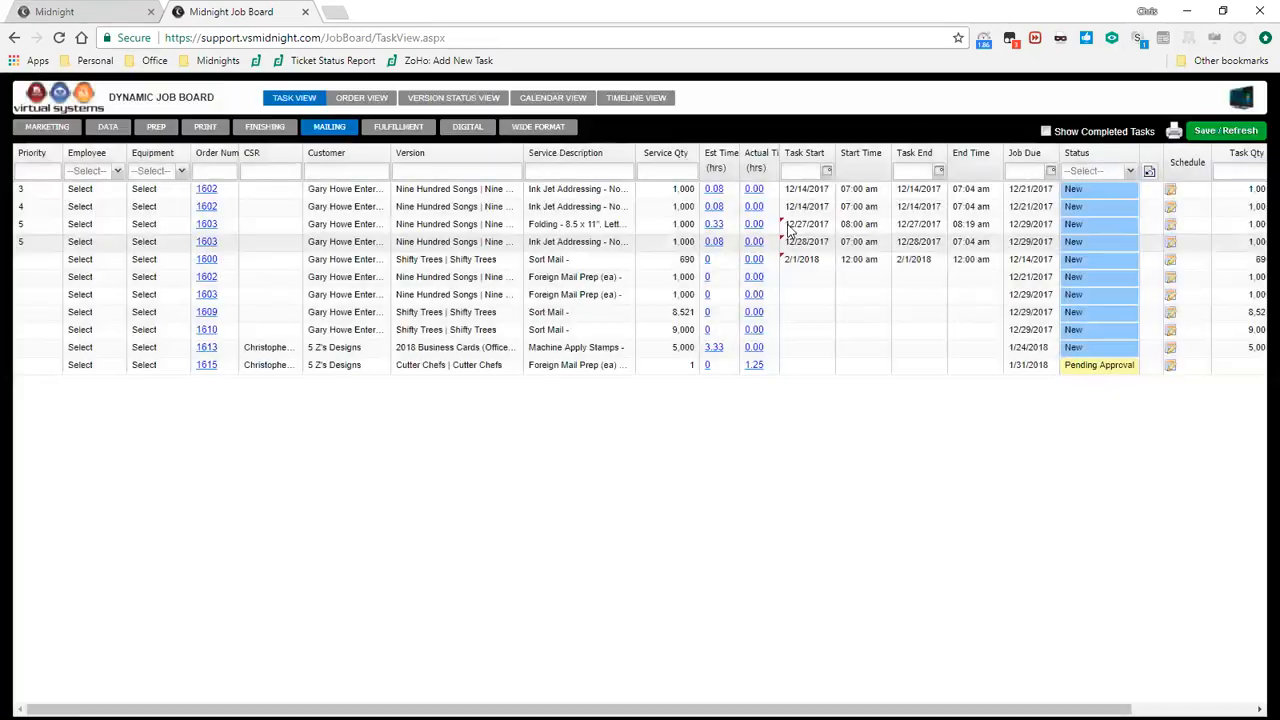
left_click_drag(790, 224, 797, 190)
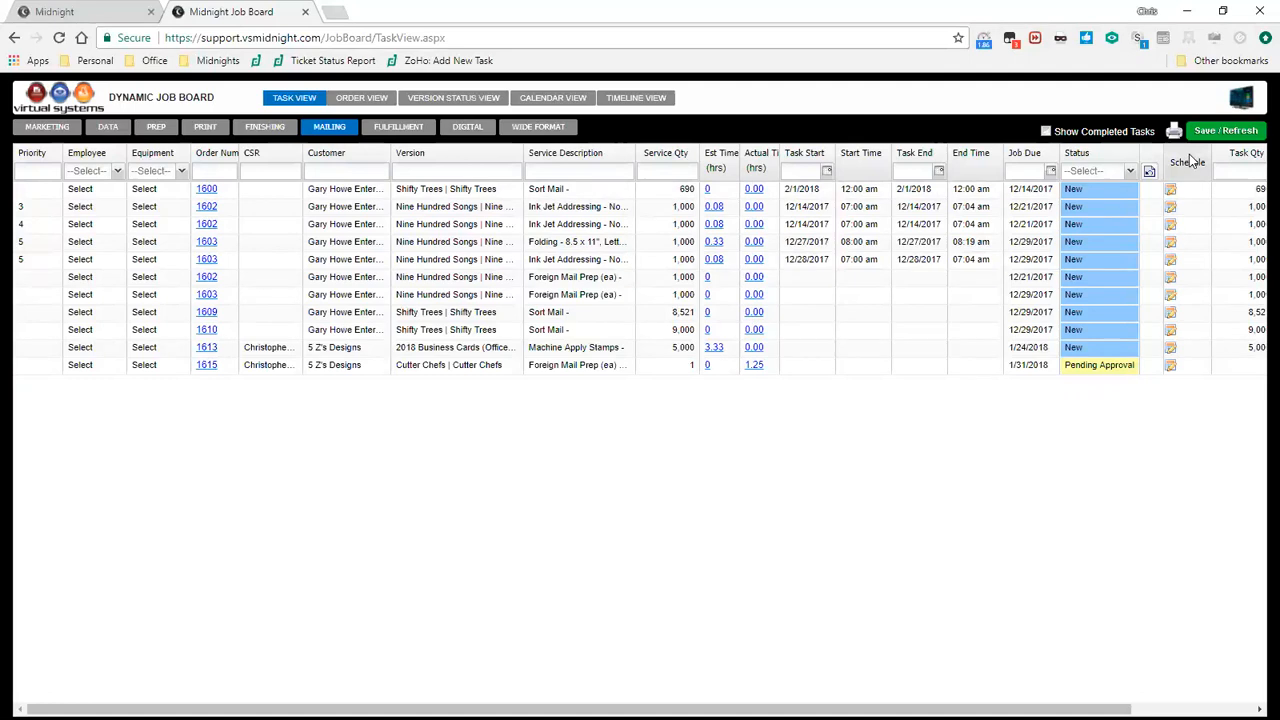
Step: Set the first Shifty Trees Sort Mail task to In Progress and both Ink Jet Addressing tasks due 12/21/2017 to Pending Approval, and save
left_click(1128, 191)
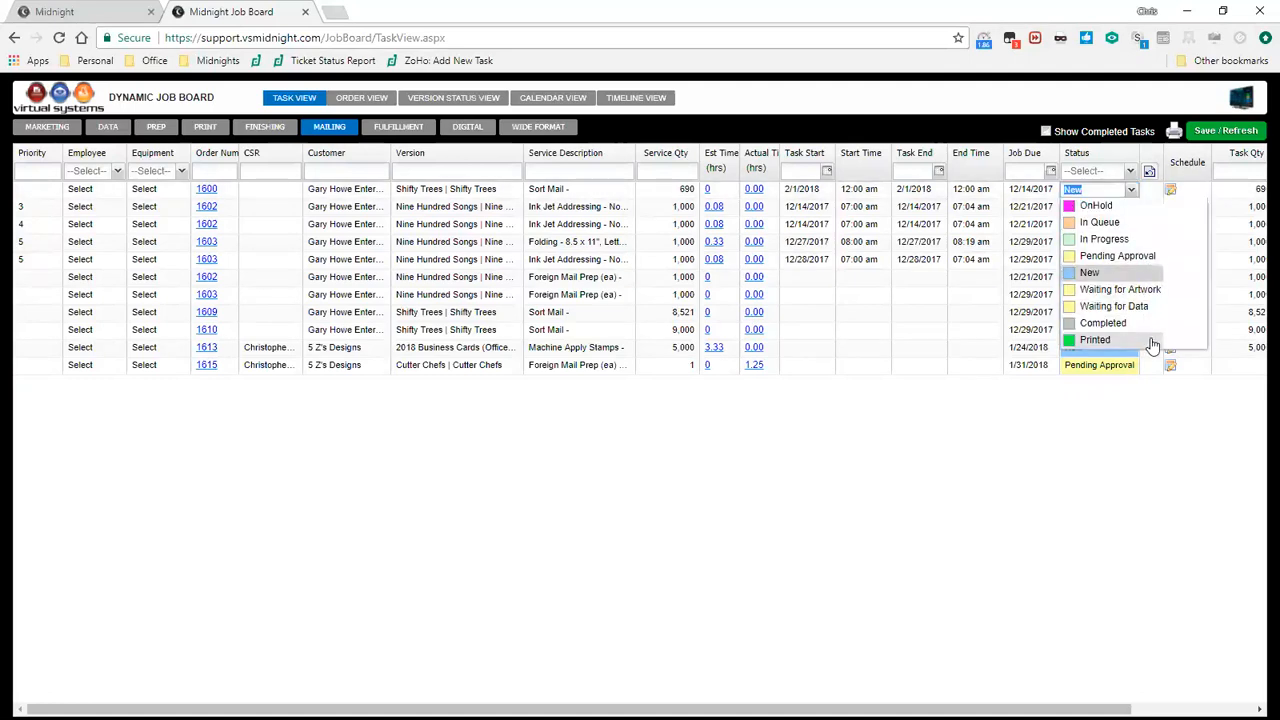
left_click(1100, 239)
left_click(1130, 213)
left_click(1120, 278)
left_click(1134, 230)
left_click(1120, 291)
left_click(1205, 133)
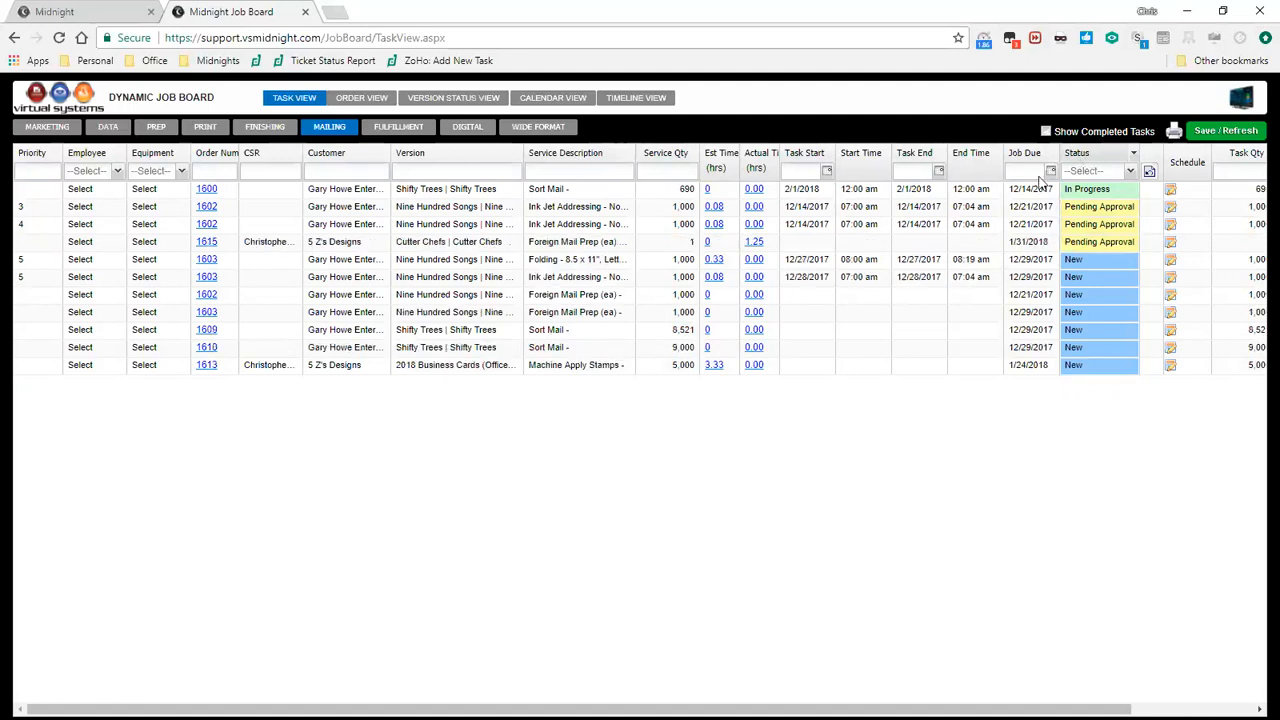
Step: Sort the Mailing tasks by Status in reverse, and view only the New tasks before clearing the filter
left_click(1078, 158)
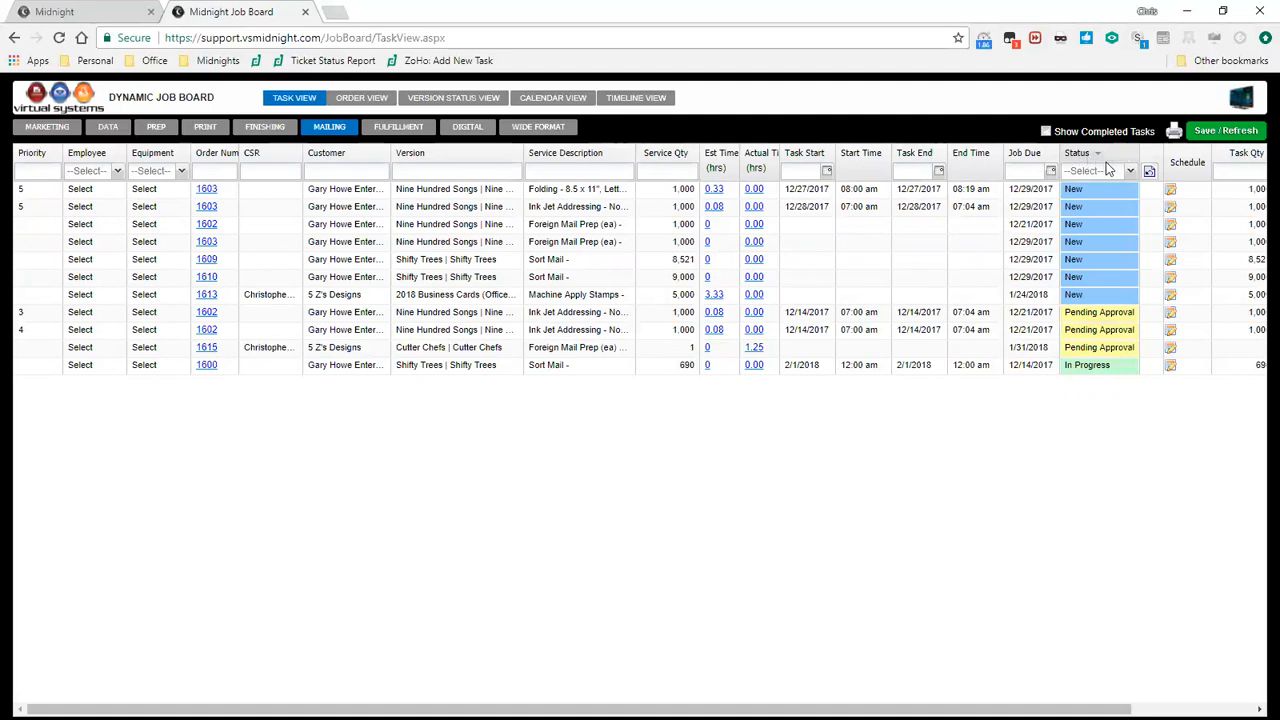
left_click(1133, 173)
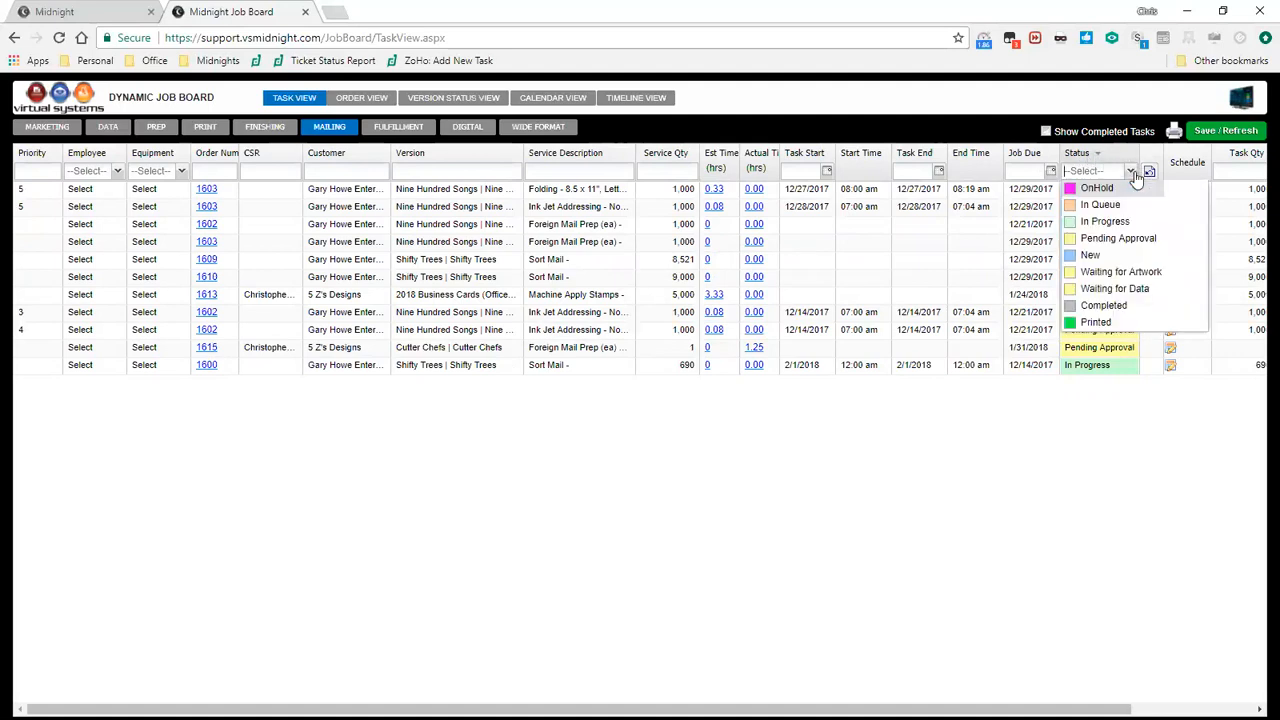
left_click(1092, 256)
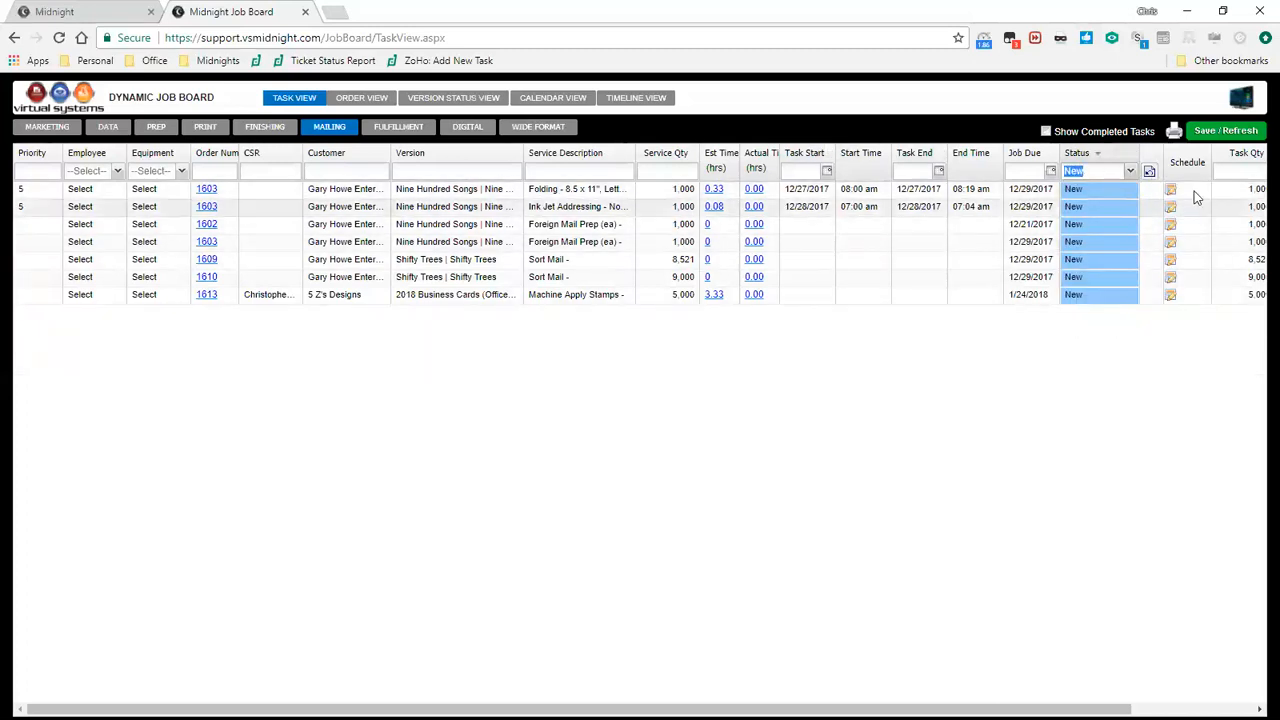
left_click(1151, 174)
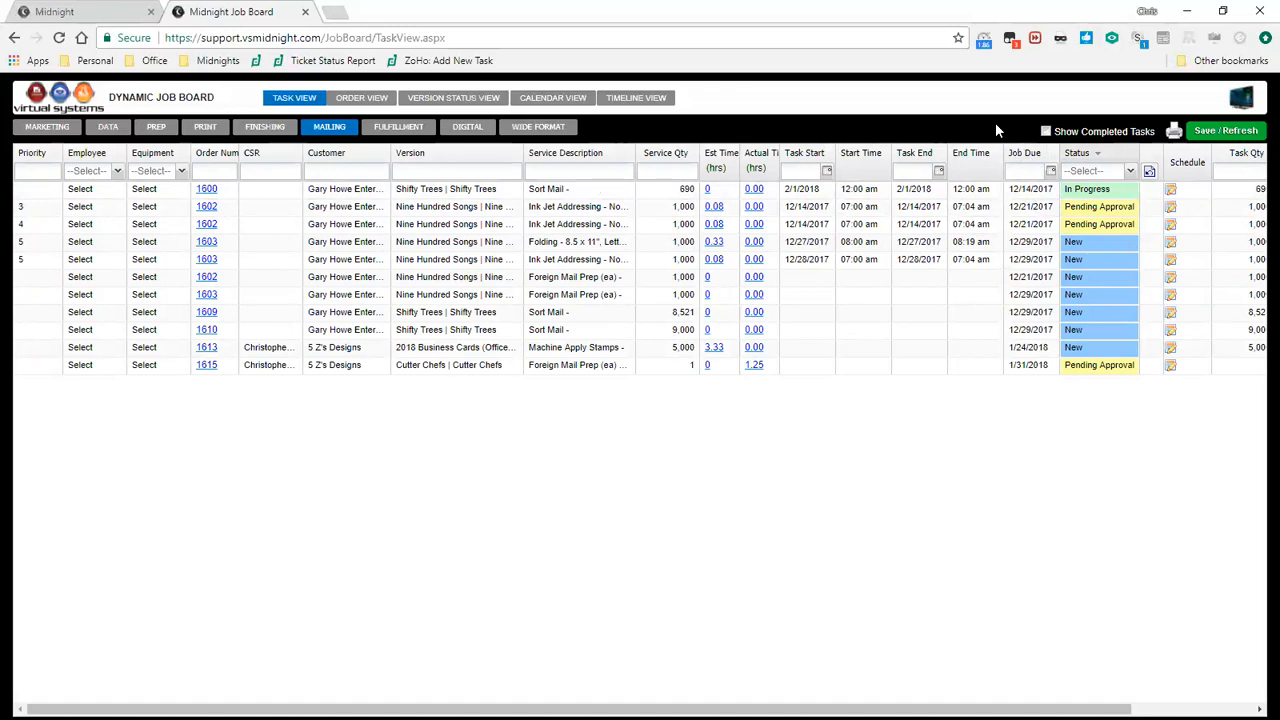
Step: Show completed tasks on the Mailing list and view the status choices for the completed Nine Hundred Songs Folding task
left_click(1046, 132)
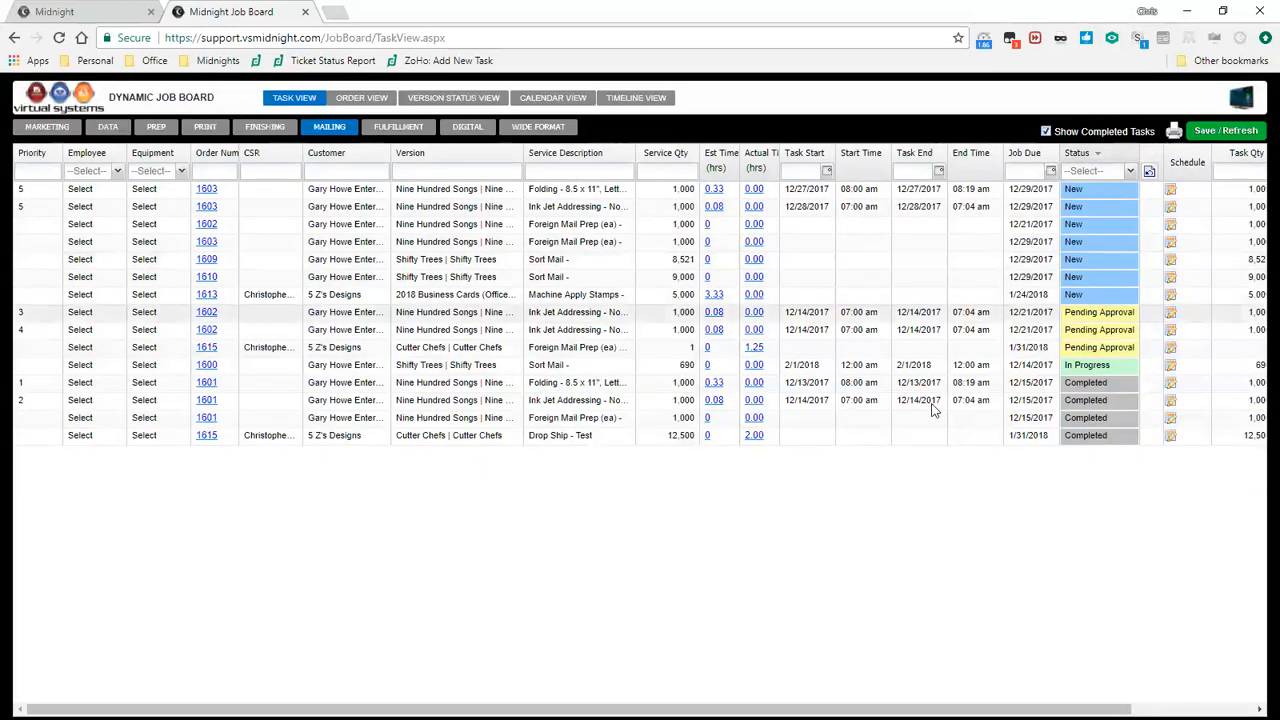
left_click(1108, 384)
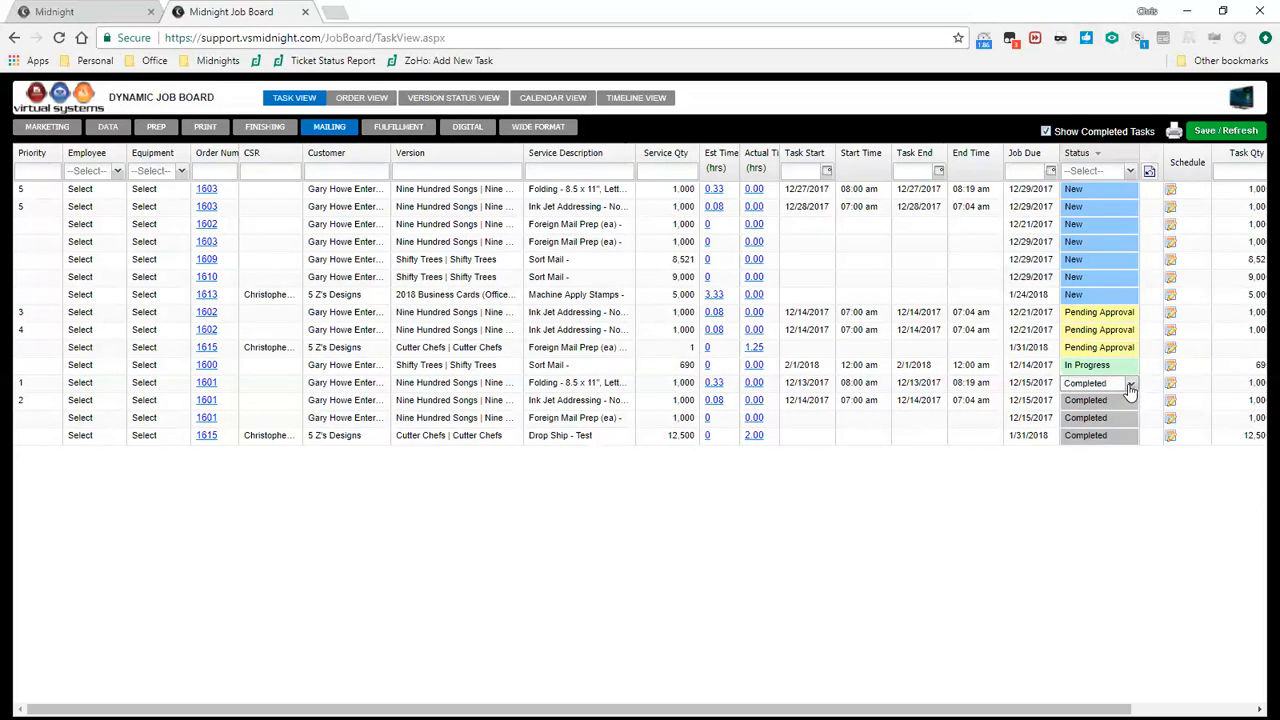
left_click(1131, 387)
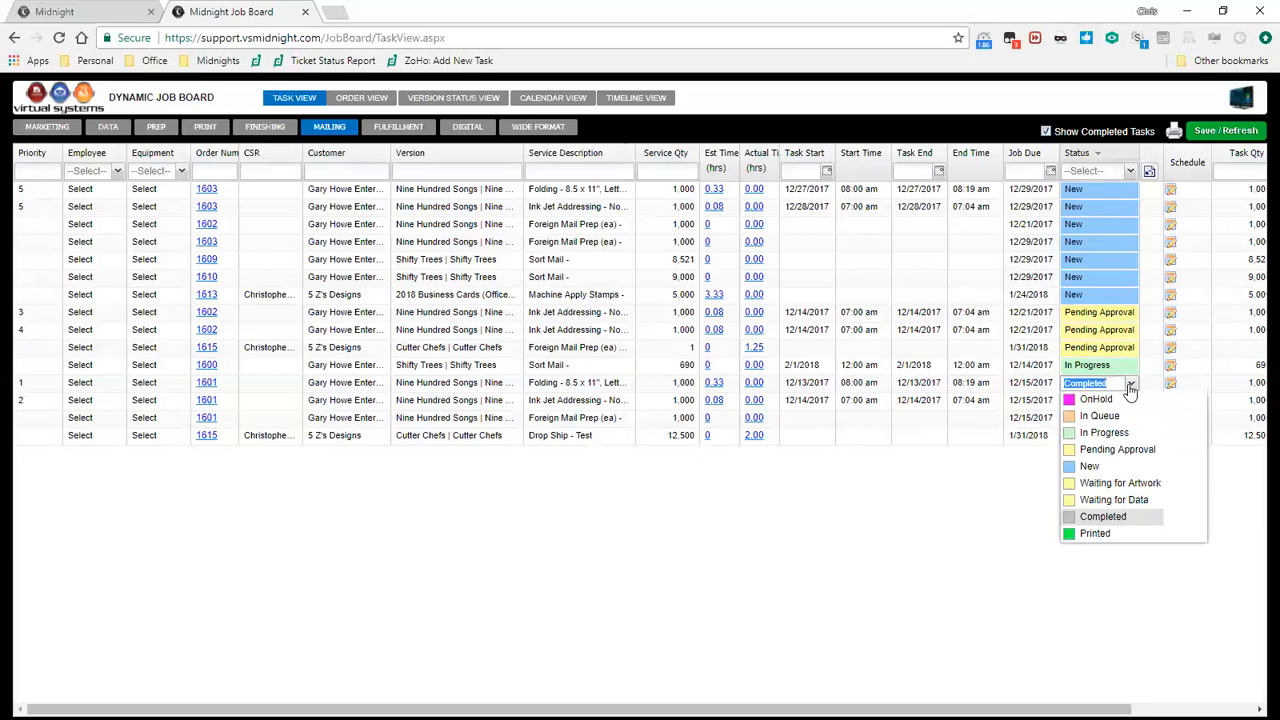
left_click(1131, 388)
left_click(1083, 595)
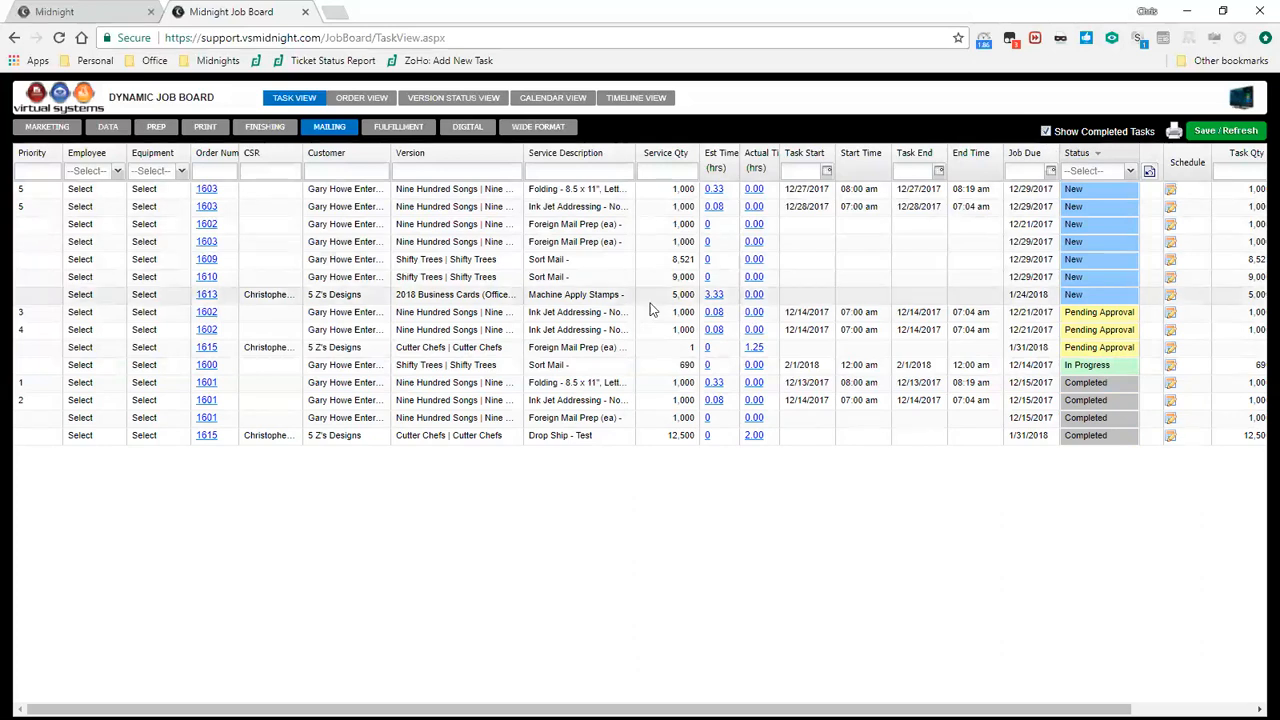
Step: Filter the Mailing list by the order number of the completed Nine Hundred Songs tasks due 12/15/2017
left_click(212, 173)
type("1601")
key("Return")
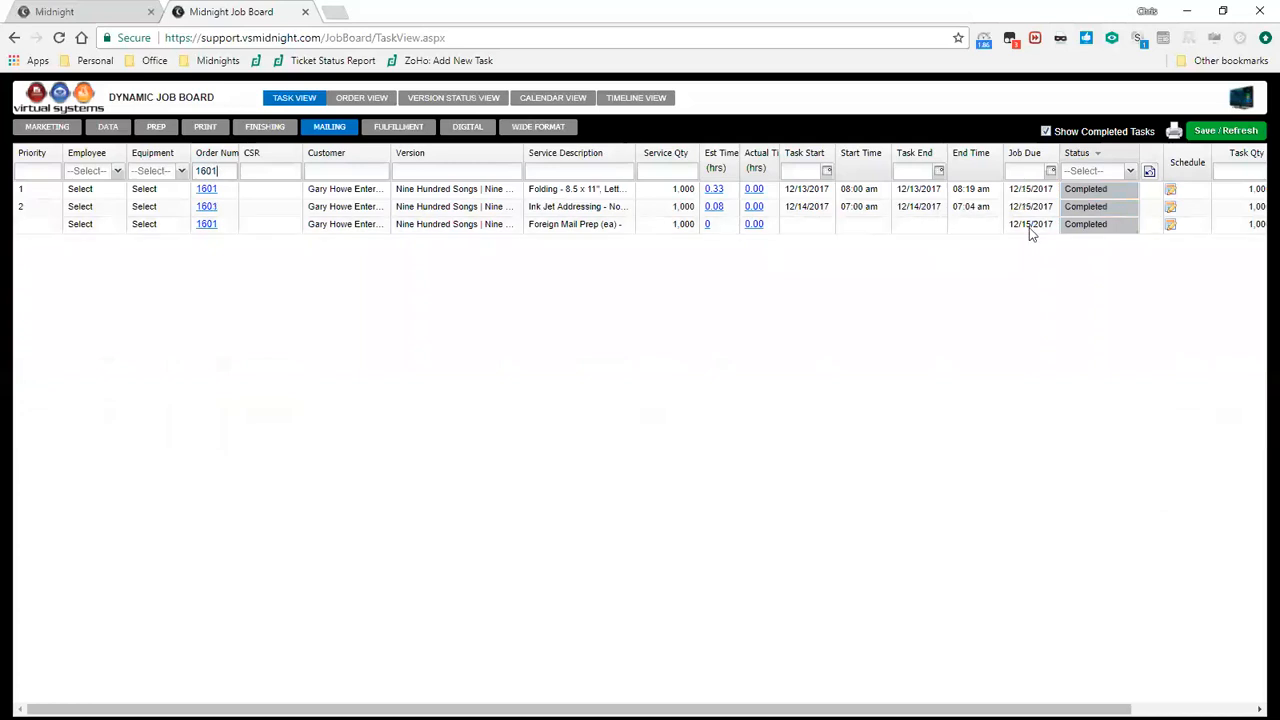
Step: Set the Folding, Ink Jet Addressing and Foreign Mail Prep tasks due 12/15/2017 to Waiting for Artwork, and save the board
left_click(1133, 192)
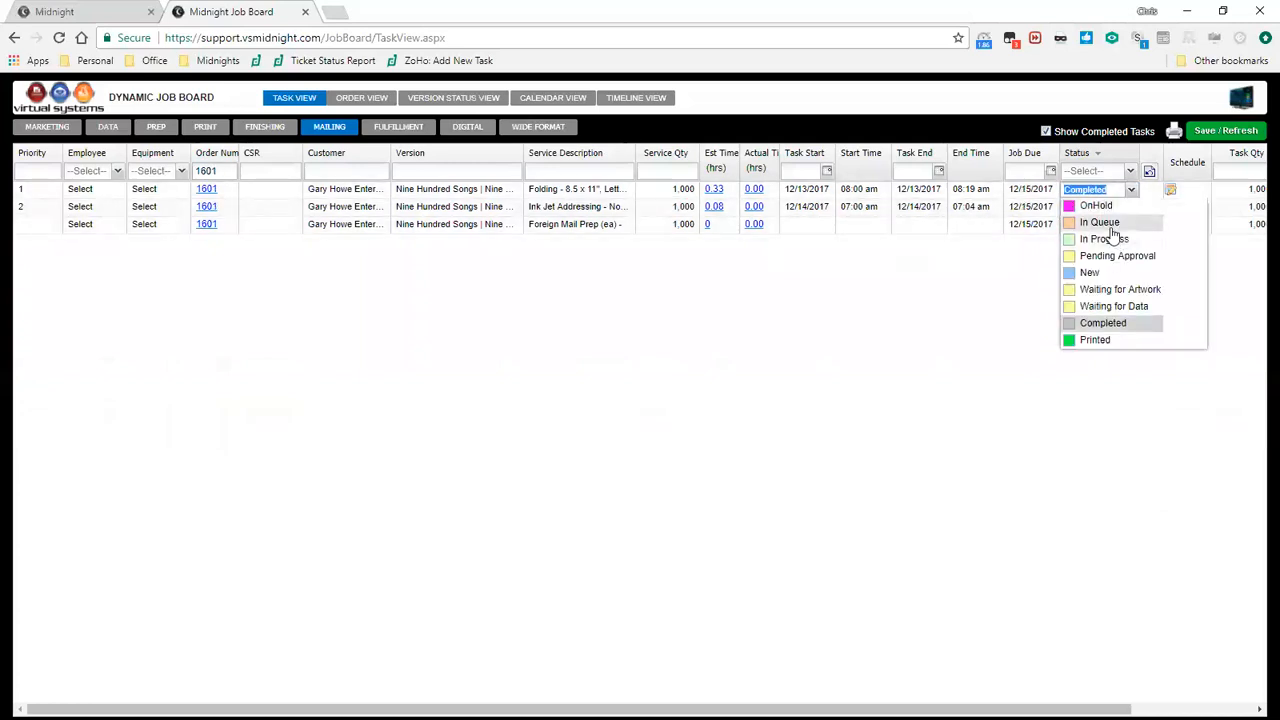
left_click(1110, 290)
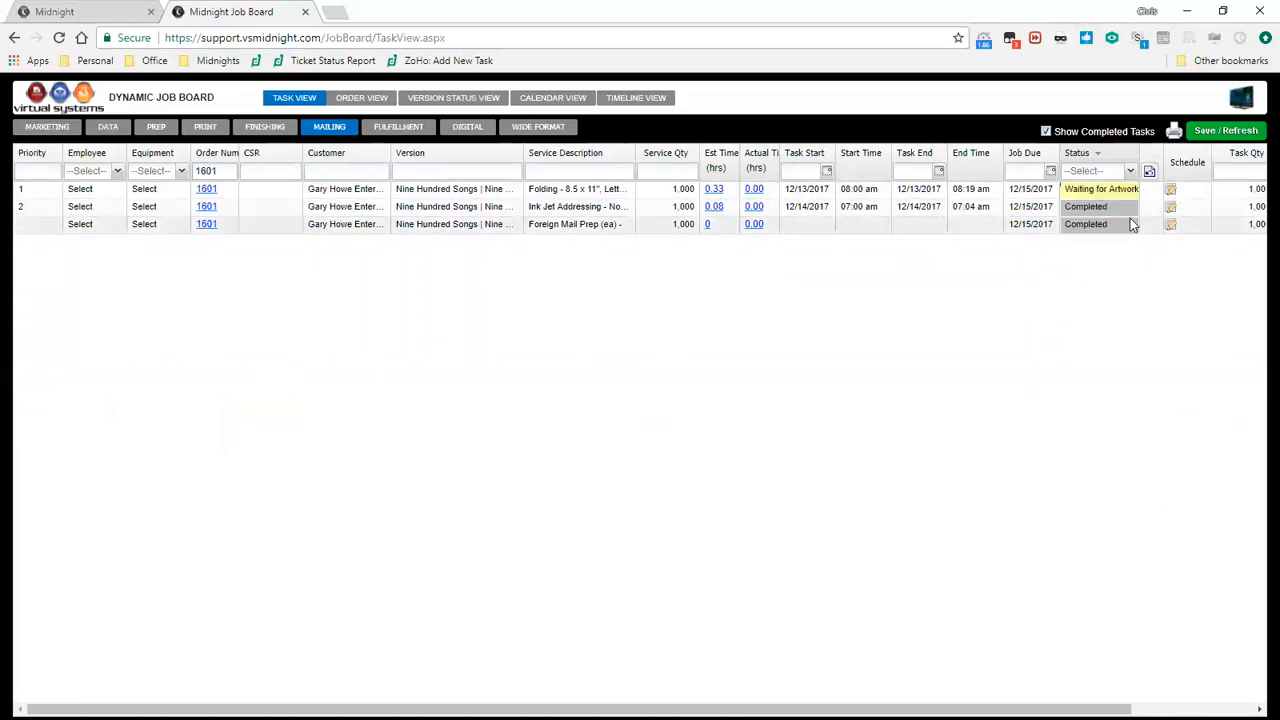
left_click(1186, 309)
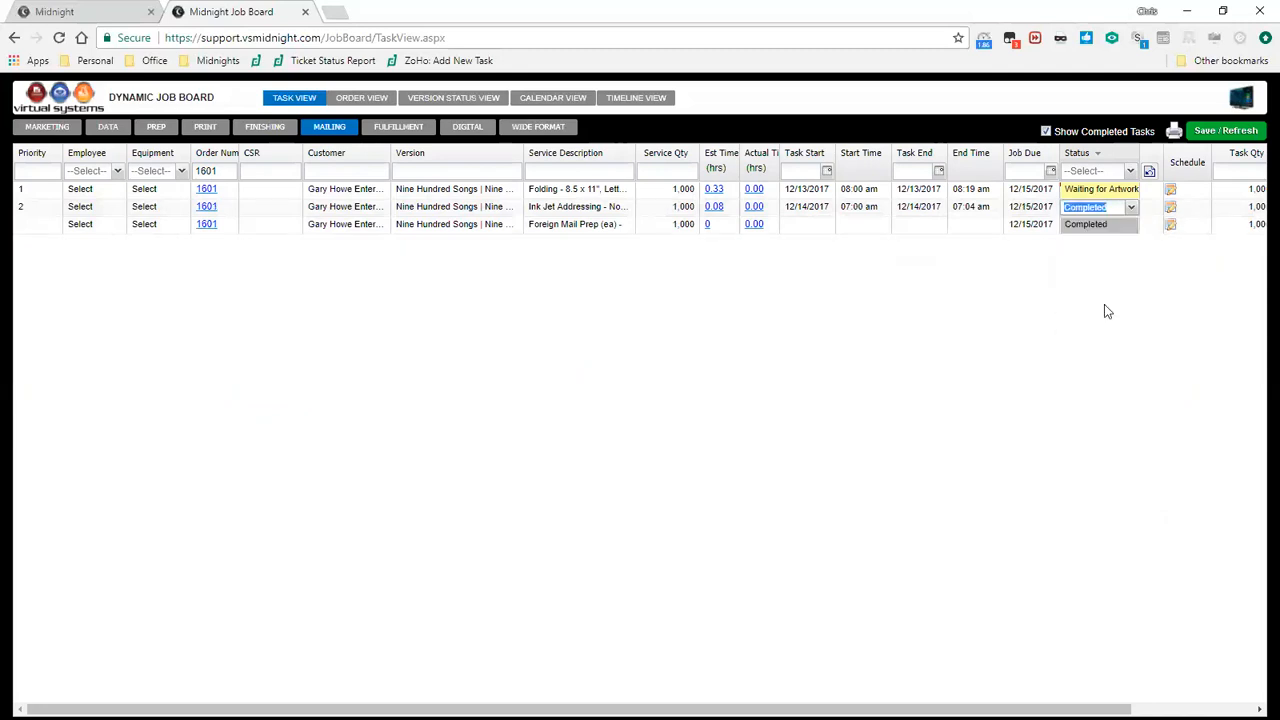
left_click(1130, 228)
left_click(1131, 227)
left_click(1127, 327)
left_click(1130, 206)
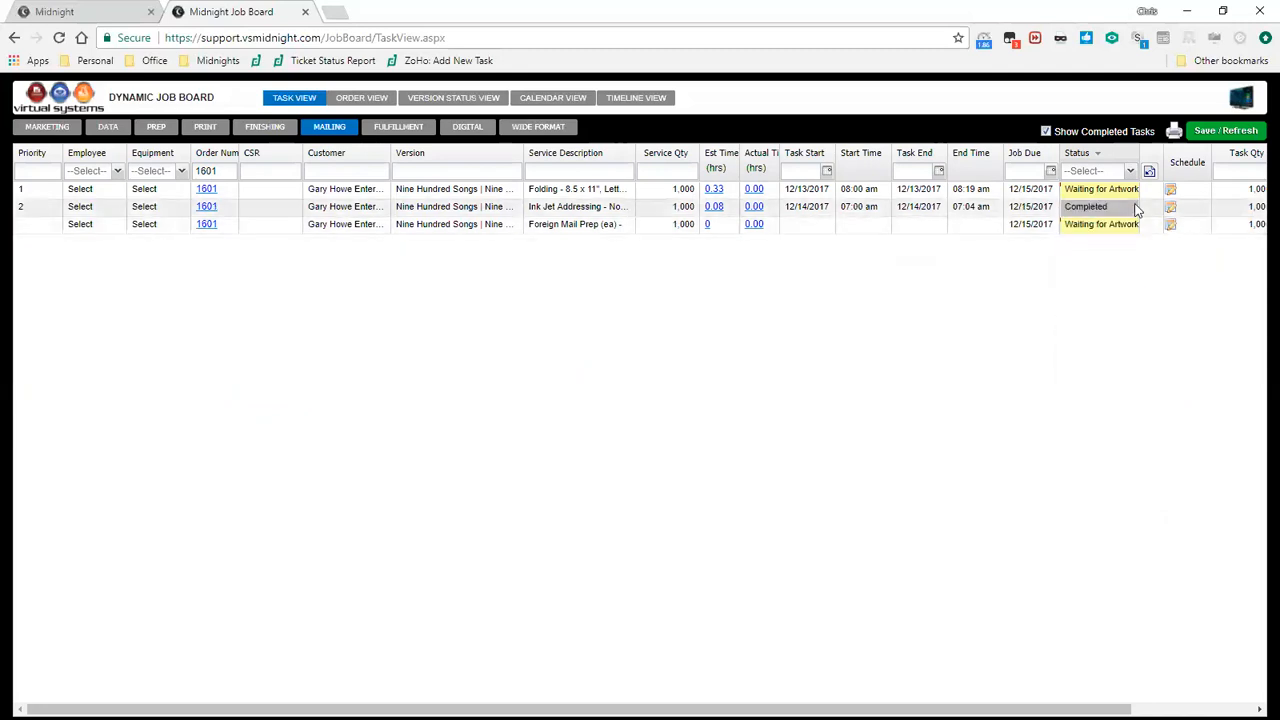
left_click(1133, 308)
left_click(1207, 135)
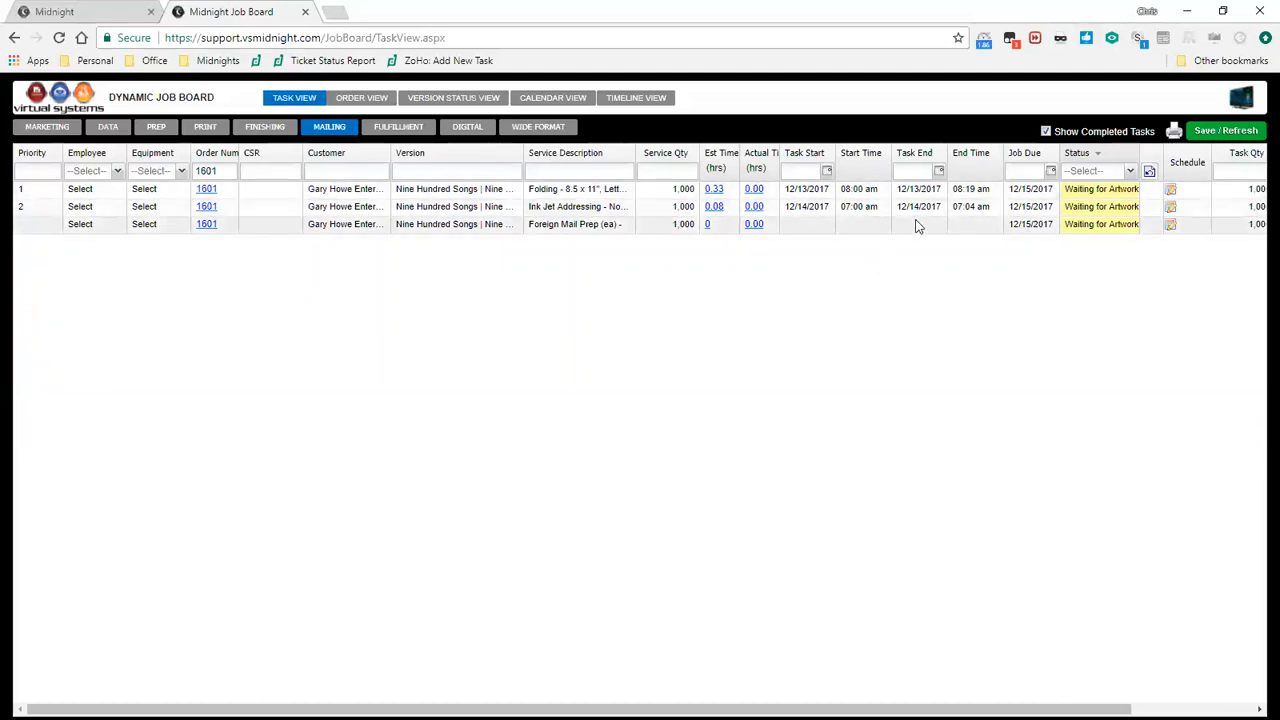
Step: Adjust the estimate time of the Folding task due 12/15/2017 to .5 hours and submit it
left_click(714, 190)
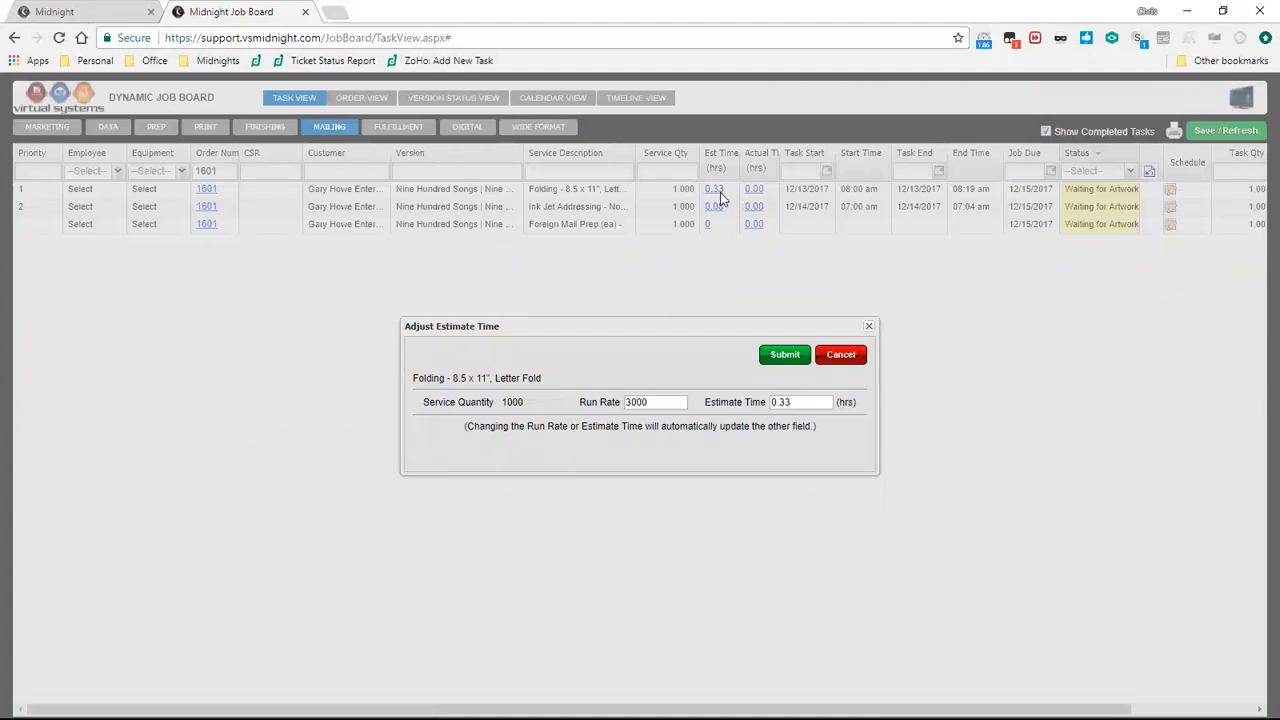
left_click_drag(806, 403, 750, 420)
left_click(696, 406)
left_click_drag(531, 401, 505, 405)
left_click(655, 403)
key("Tab")
key("BackSpace")
type(".5")
key("Tab")
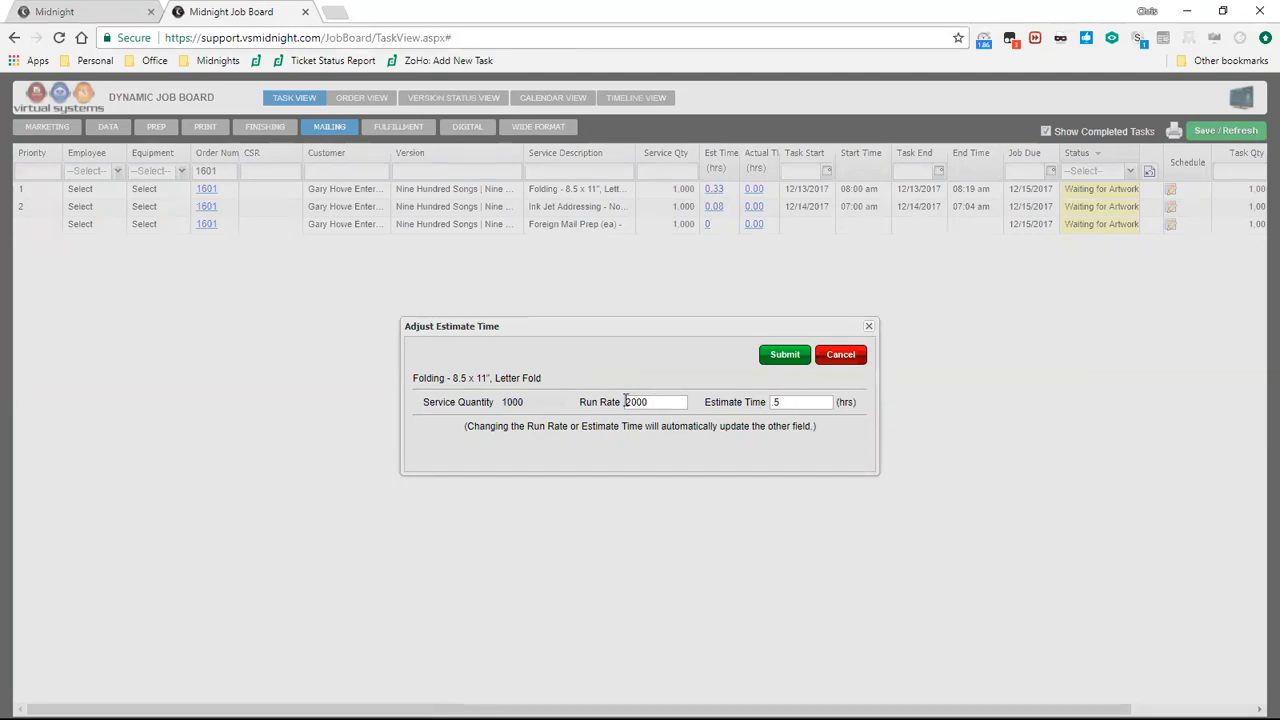
left_click(772, 362)
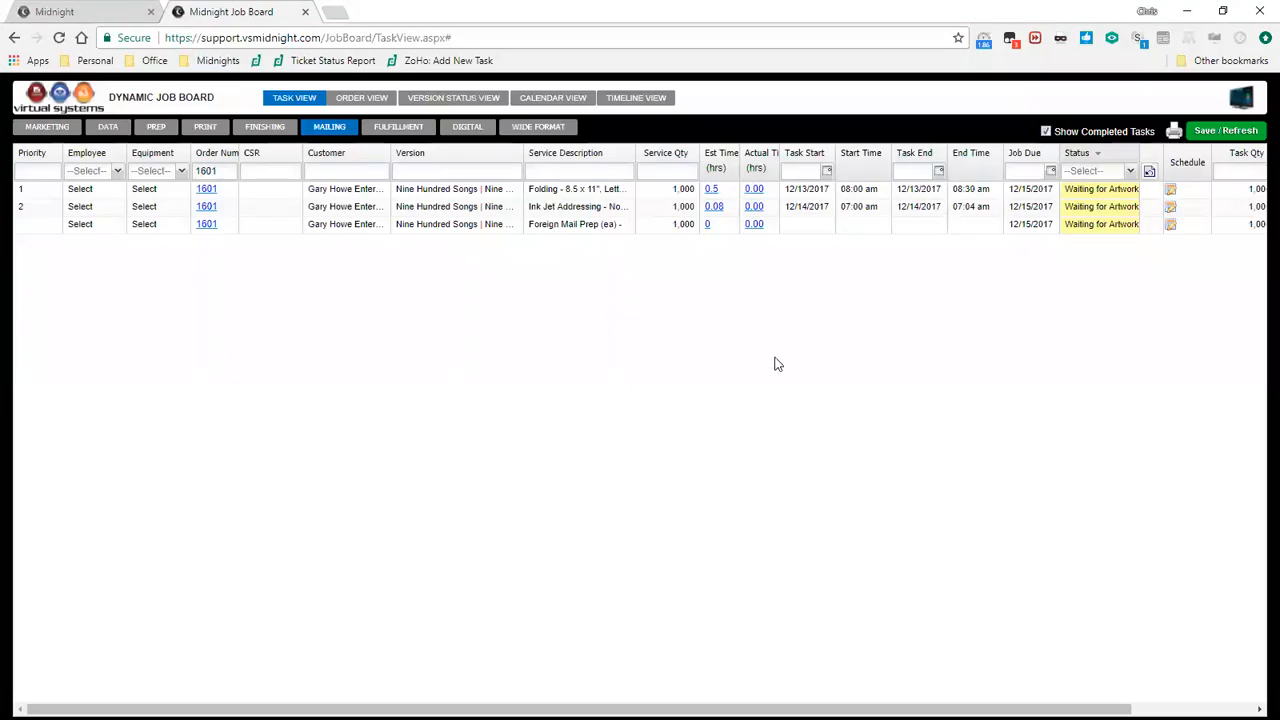
Step: Submit a service time entry for the Folding task with an employee, the Production operation and 45 total minutes
left_click(755, 192)
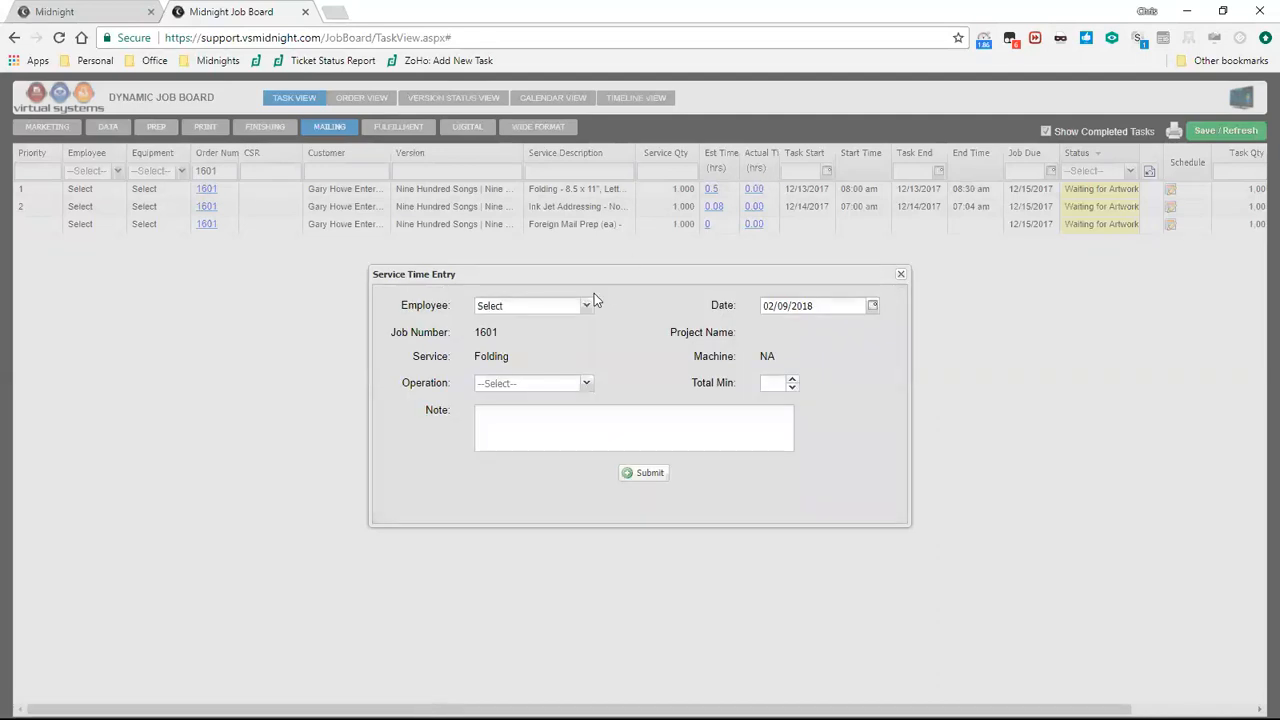
left_click(588, 307)
left_click(562, 343)
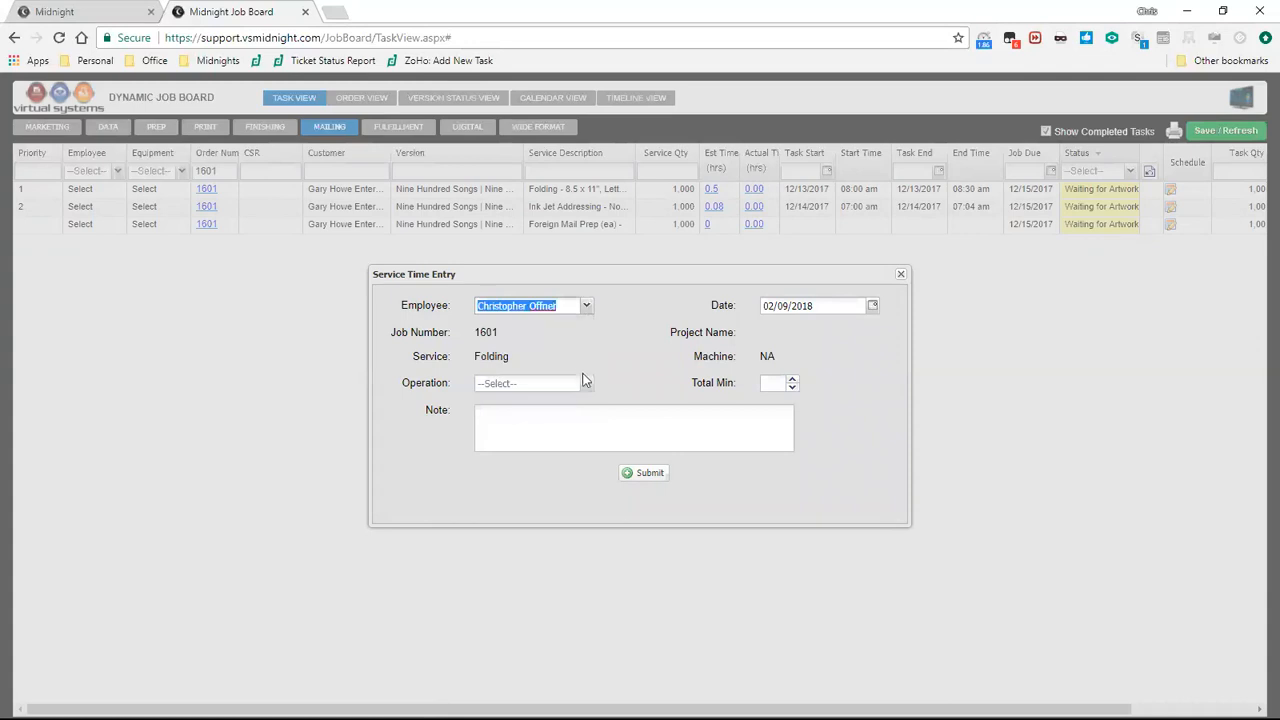
left_click(588, 386)
left_click_drag(584, 434, 593, 556)
left_click(497, 456)
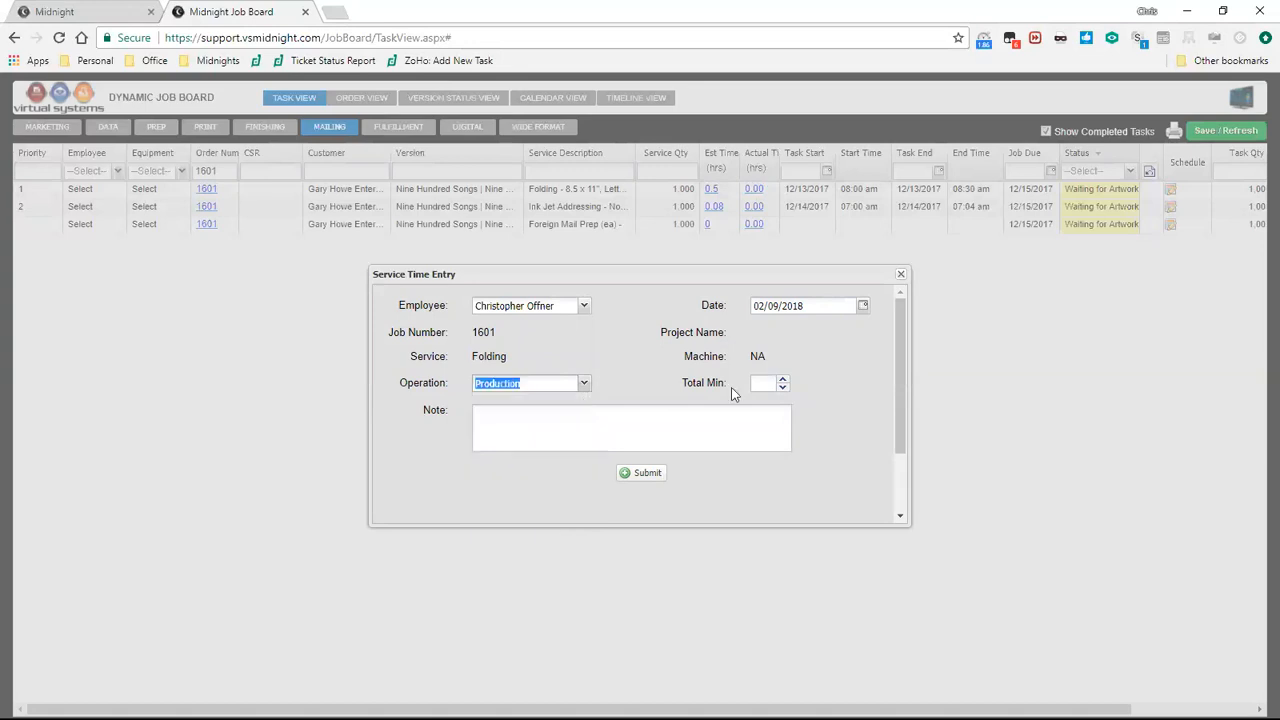
left_click(760, 382)
type("45")
left_click(738, 445)
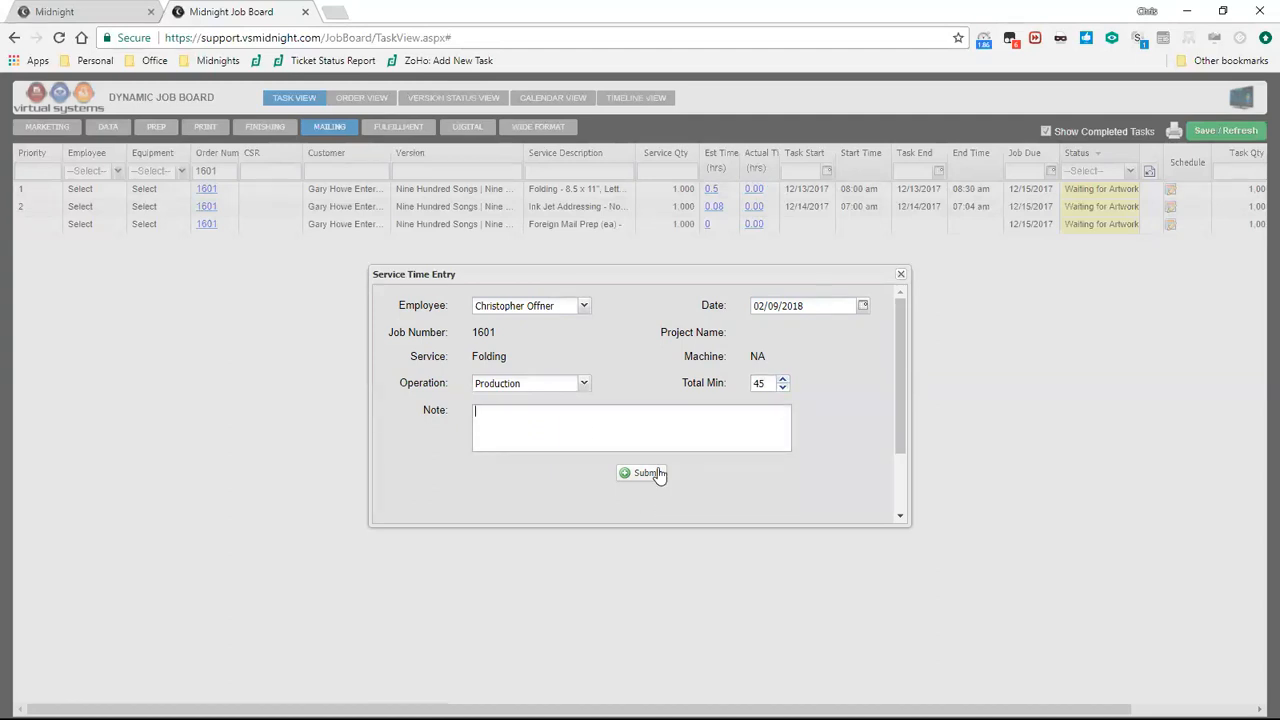
left_click(645, 474)
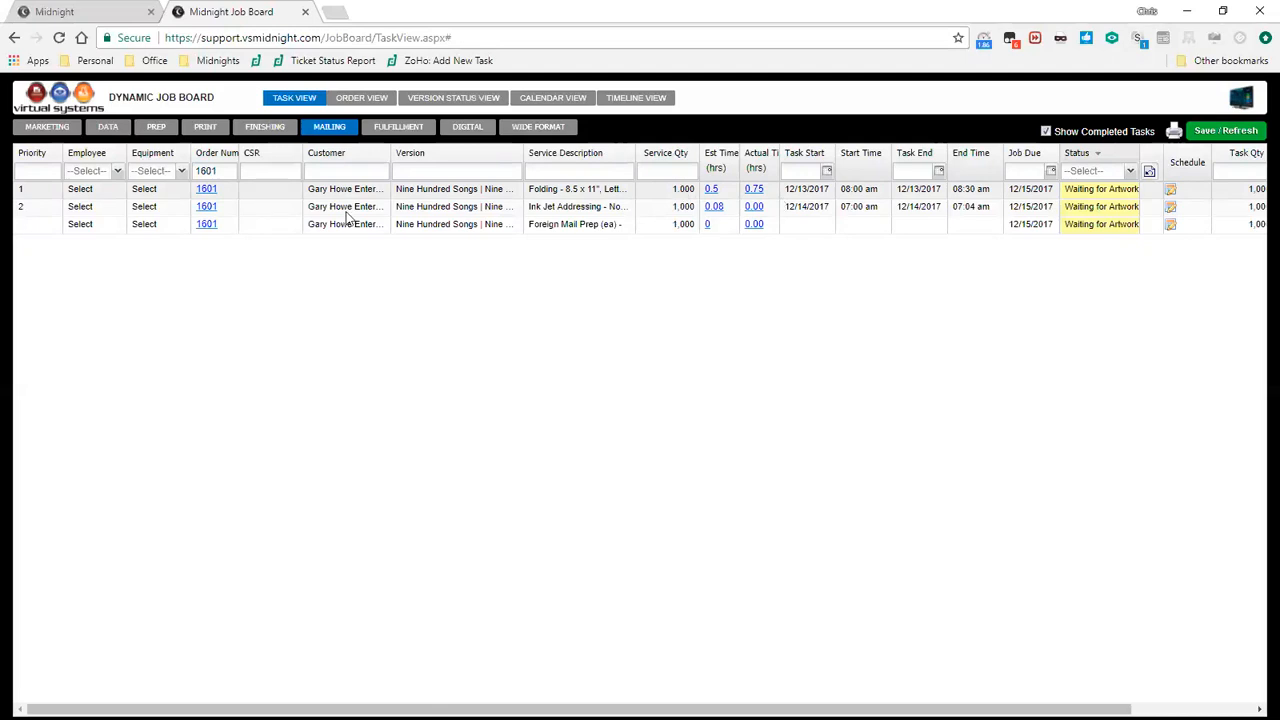
Step: Assign different employees to the Ink Jet Addressing and Foreign Mail Prep tasks due 12/15/2017, and save the board
left_click(100, 189)
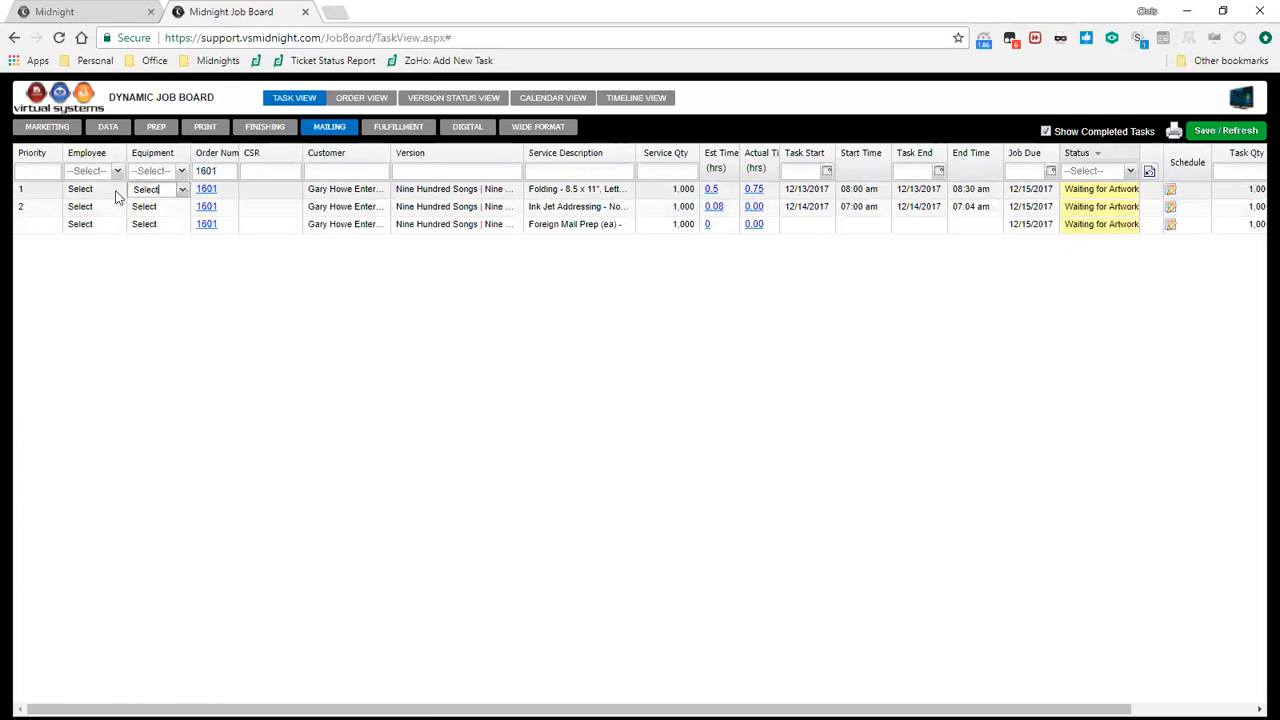
left_click(117, 189)
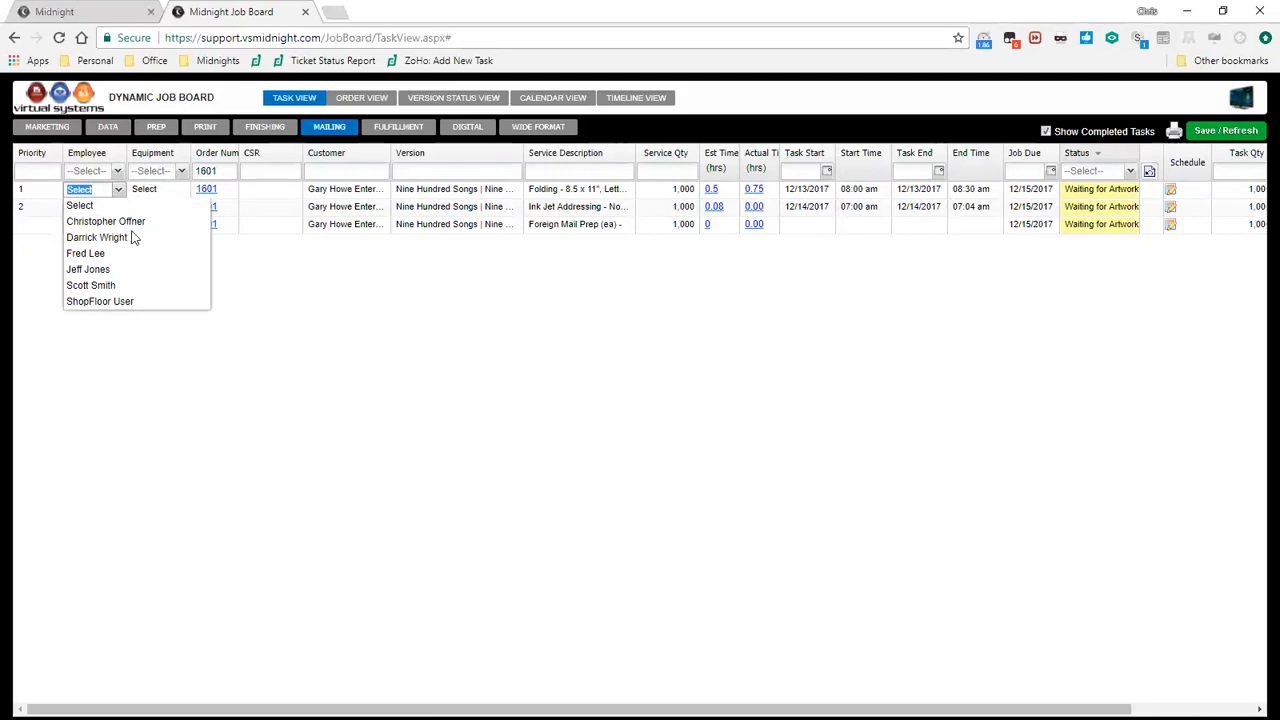
left_click(114, 207)
left_click(118, 207)
left_click(105, 238)
left_click(114, 225)
left_click(118, 224)
left_click(118, 273)
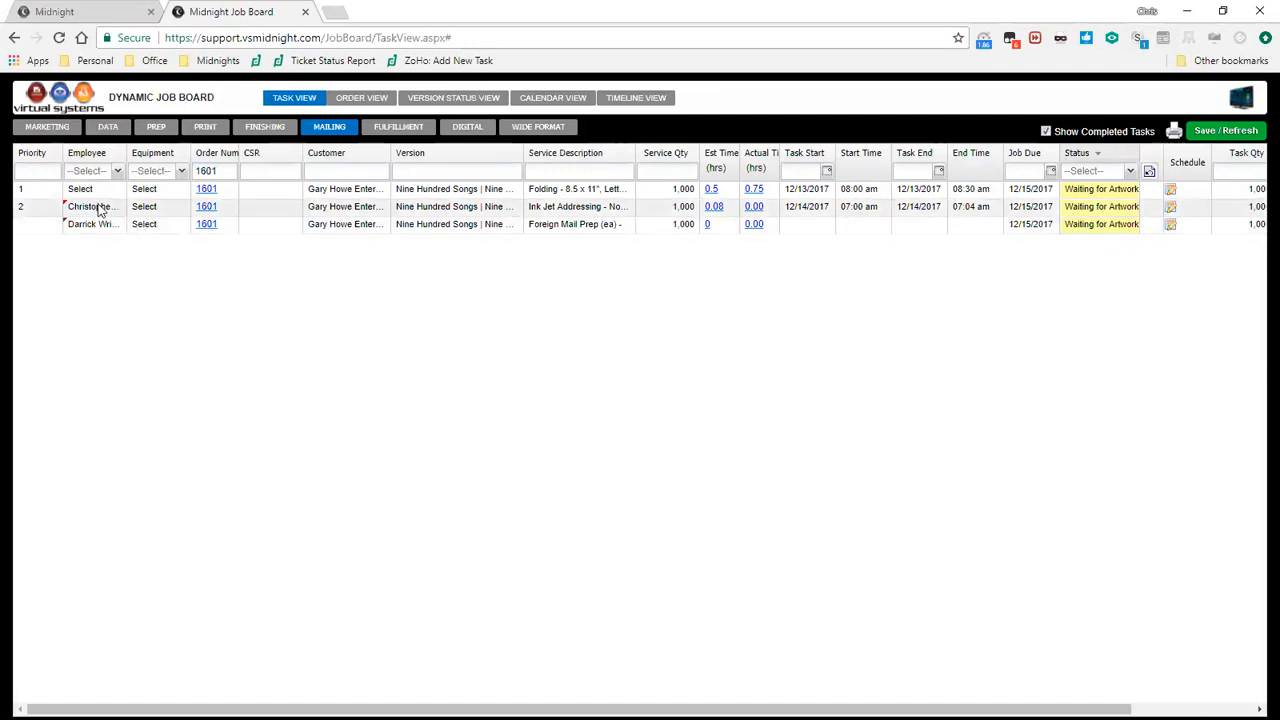
left_click(1253, 134)
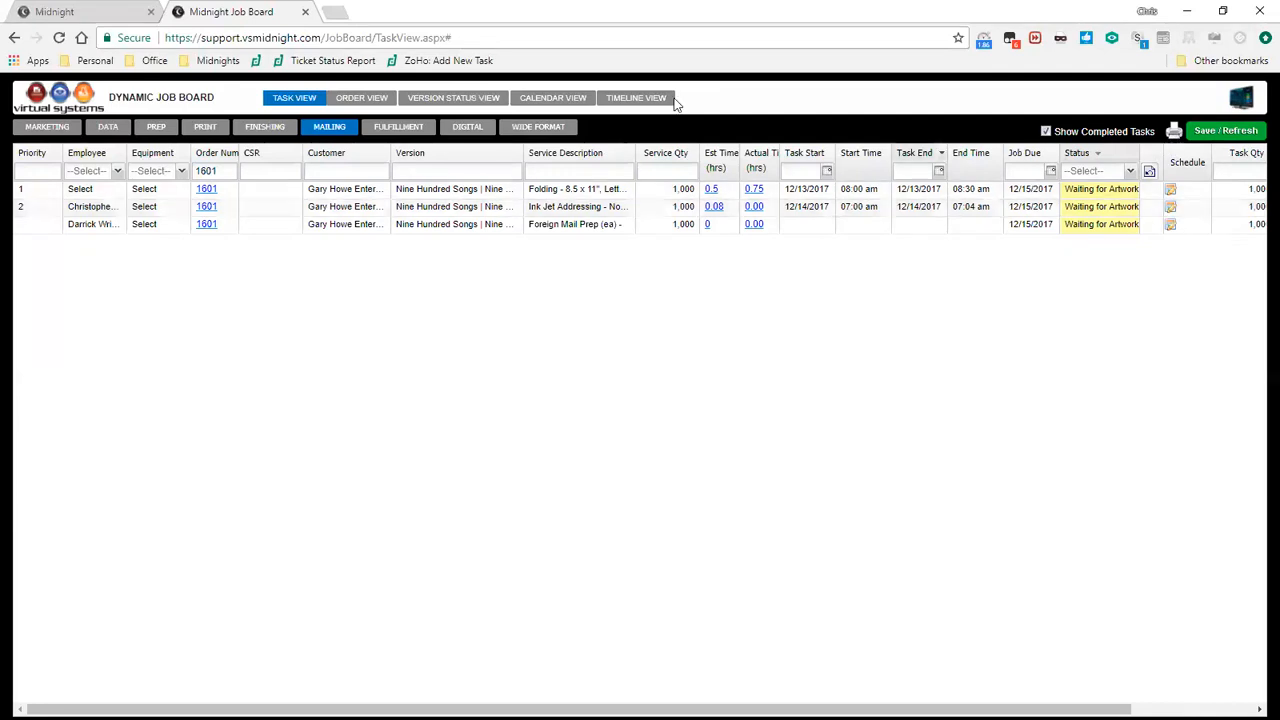
Step: Show the Print department's tasks and sort them by order number in descending order
left_click(325, 130)
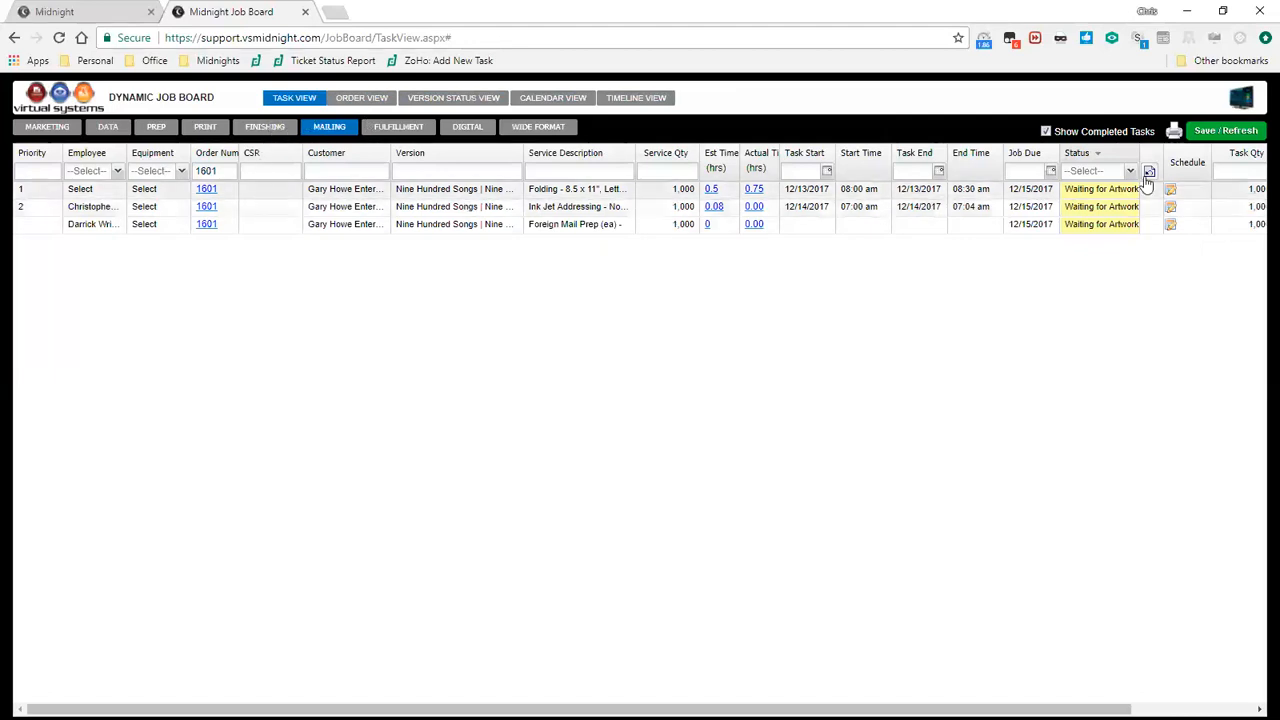
left_click(206, 128)
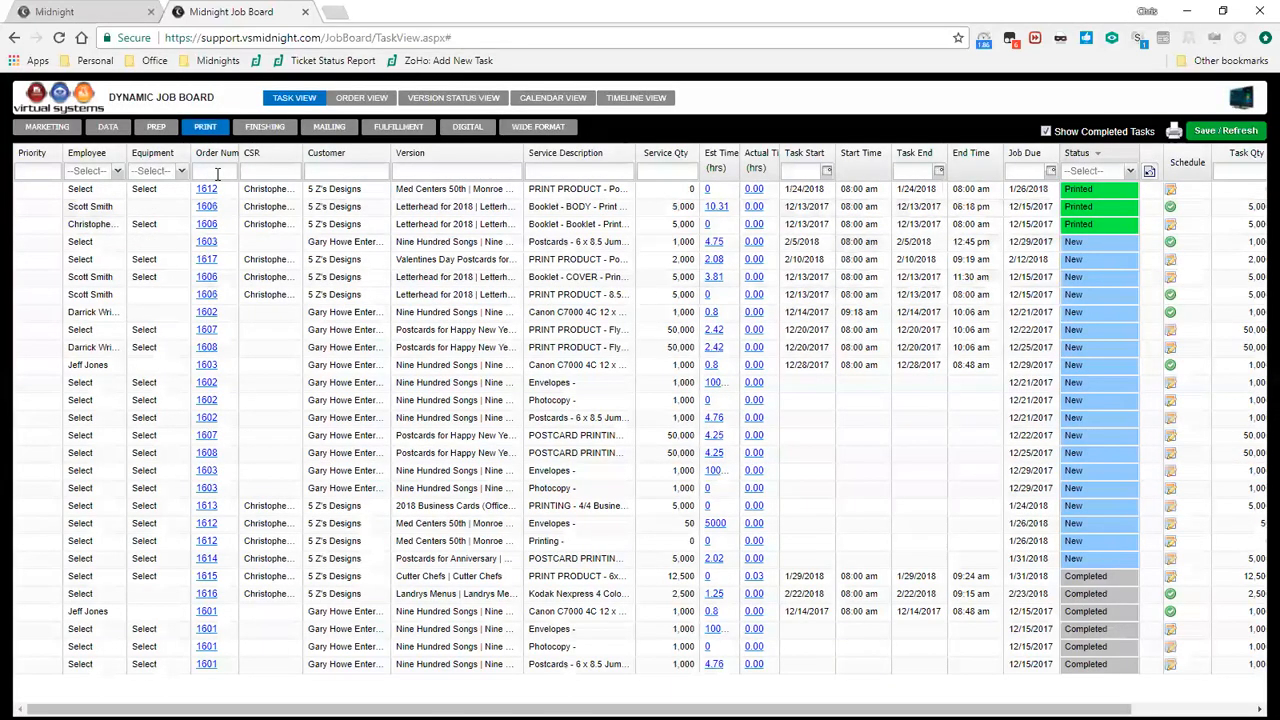
left_click(210, 153)
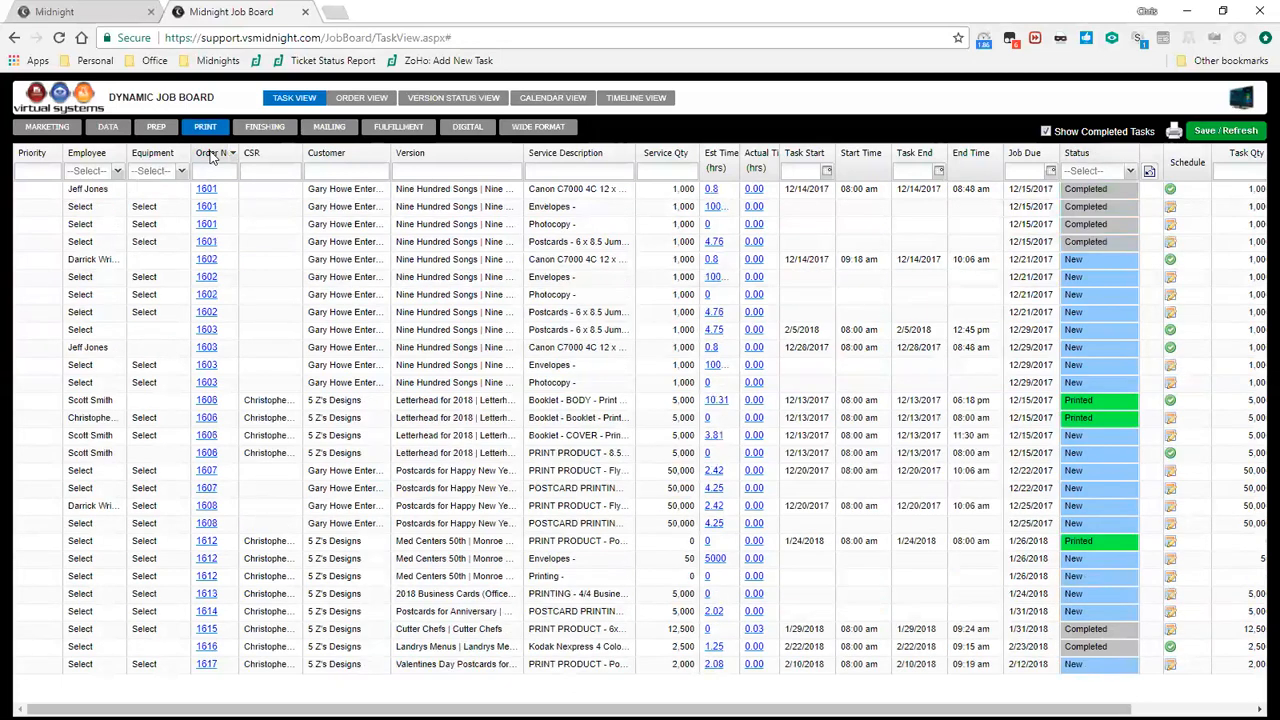
left_click(210, 153)
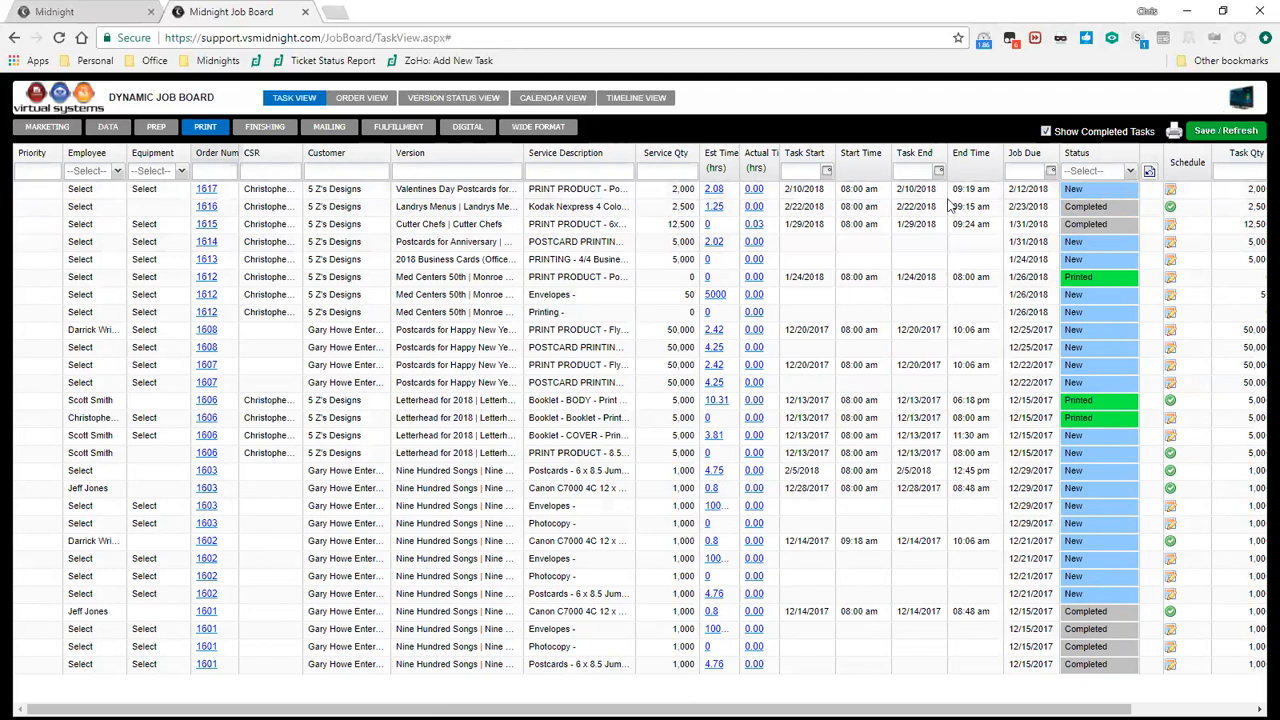
Step: Assign an employee and the Kodak Nexpress equipment to the Valentines Day Postcards print task
left_click(118, 198)
left_click(117, 189)
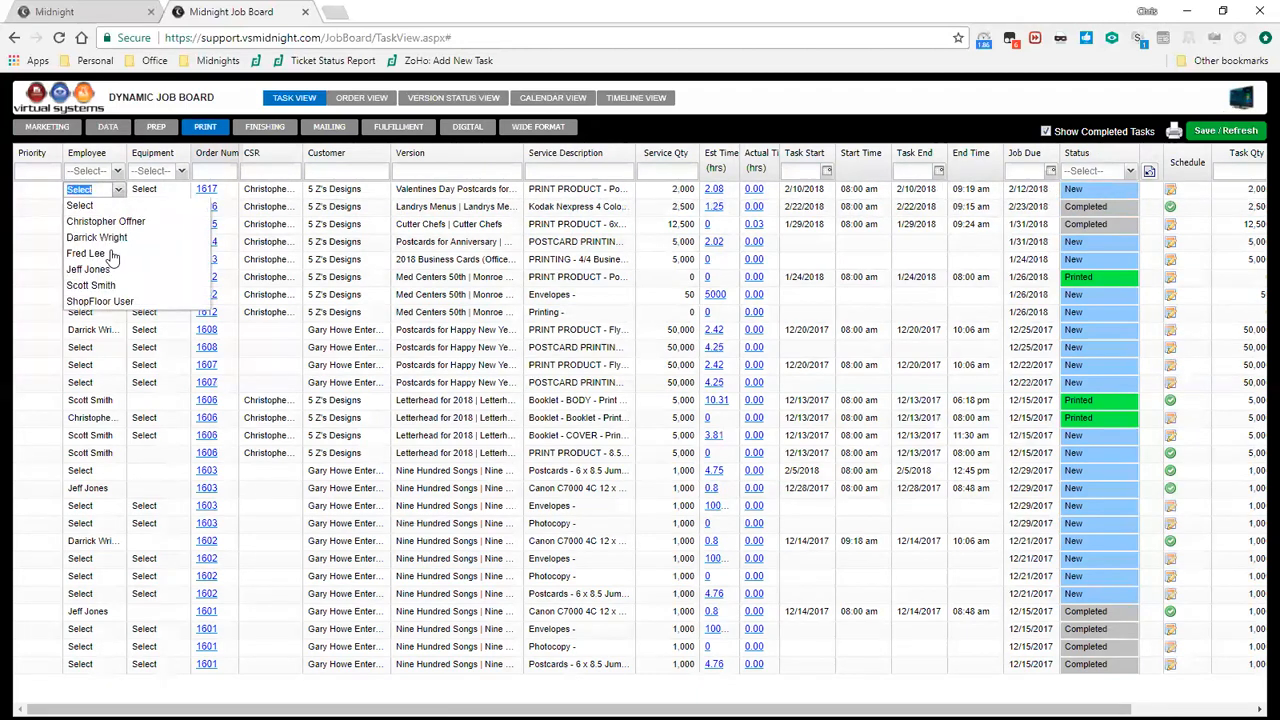
left_click(91, 287)
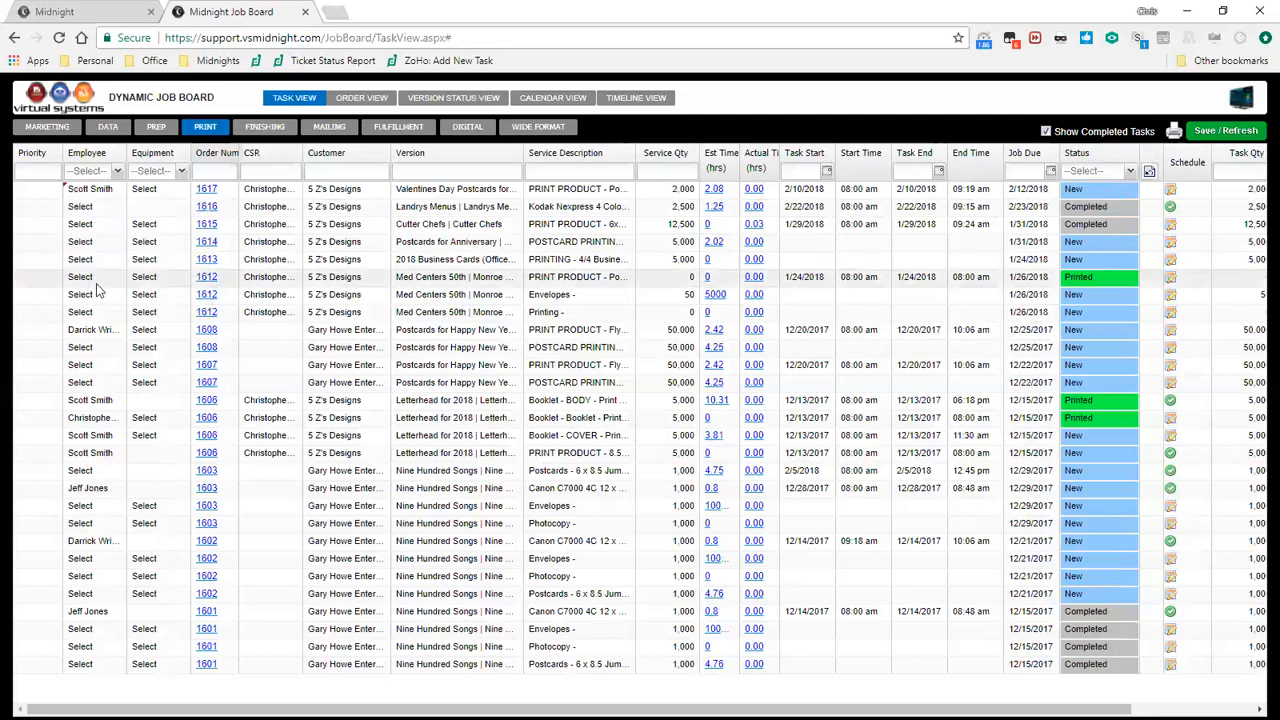
left_click(184, 198)
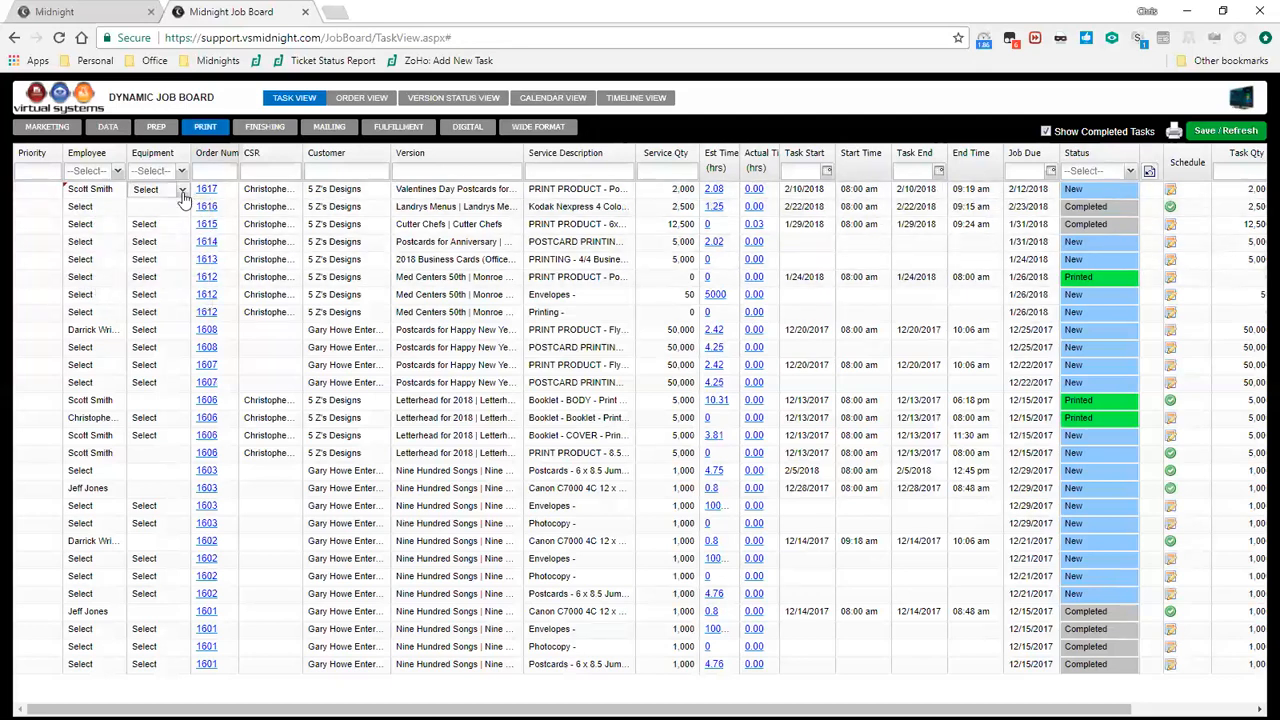
left_click(182, 189)
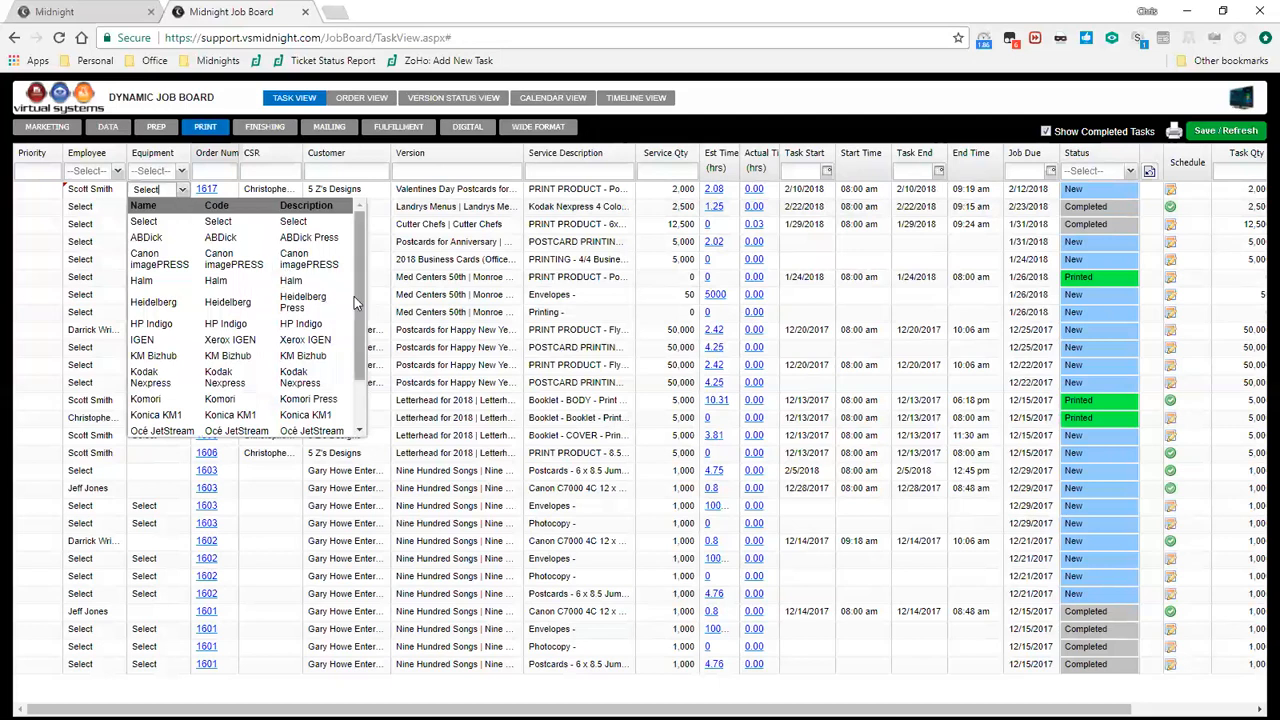
left_click_drag(354, 296, 355, 336)
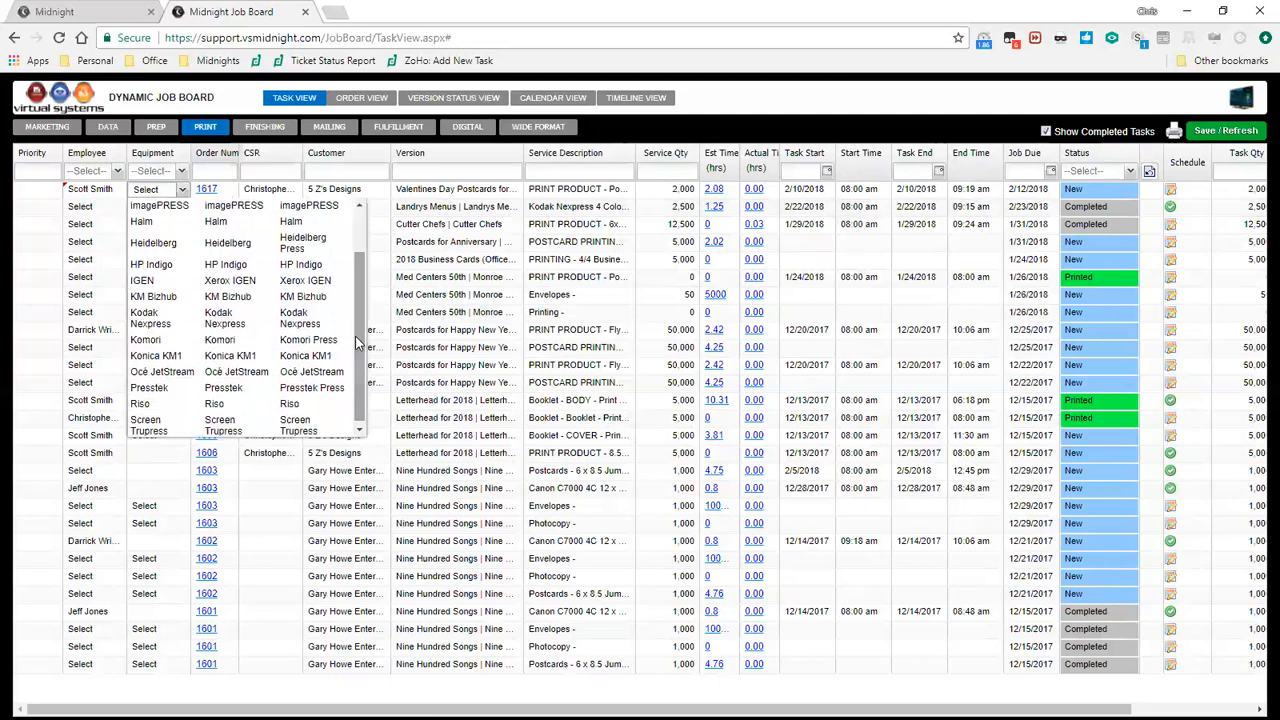
left_click(306, 320)
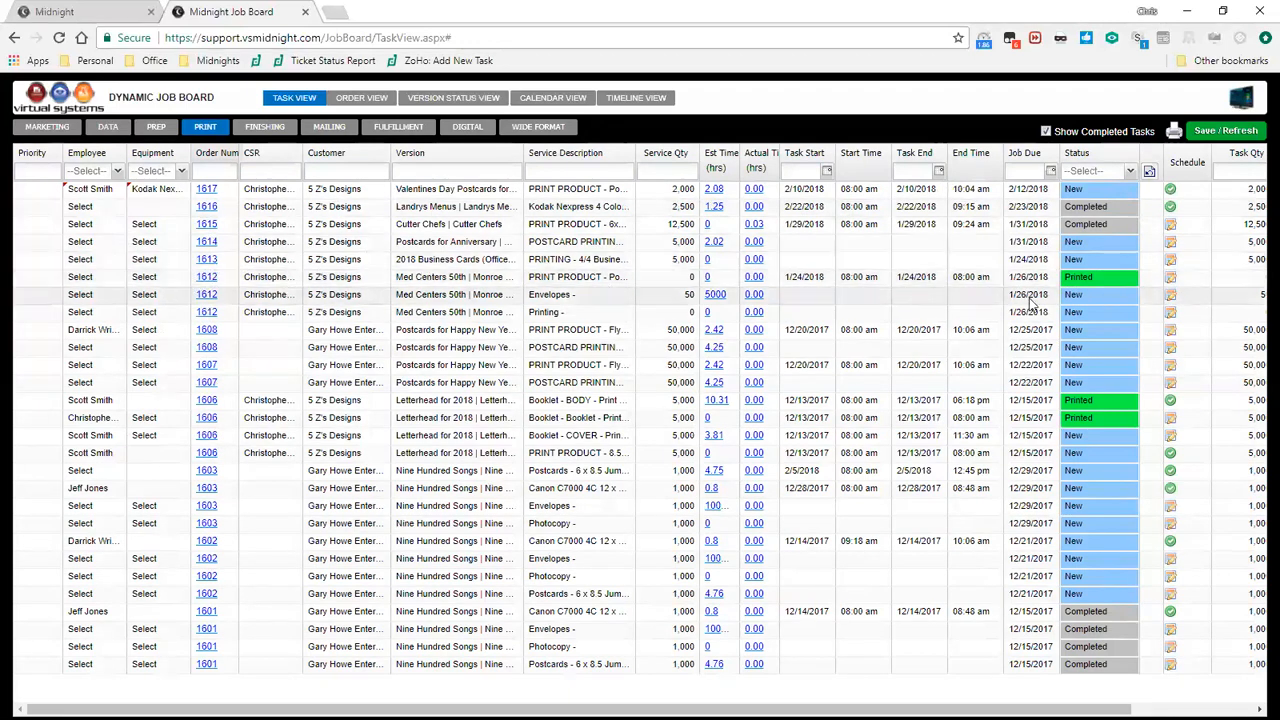
Step: Set the Med Centers 50th PRINT PRODUCT task to In Progress, assign an employee and the HP Indigo, and save the board
left_click(1110, 278)
left_click(1131, 280)
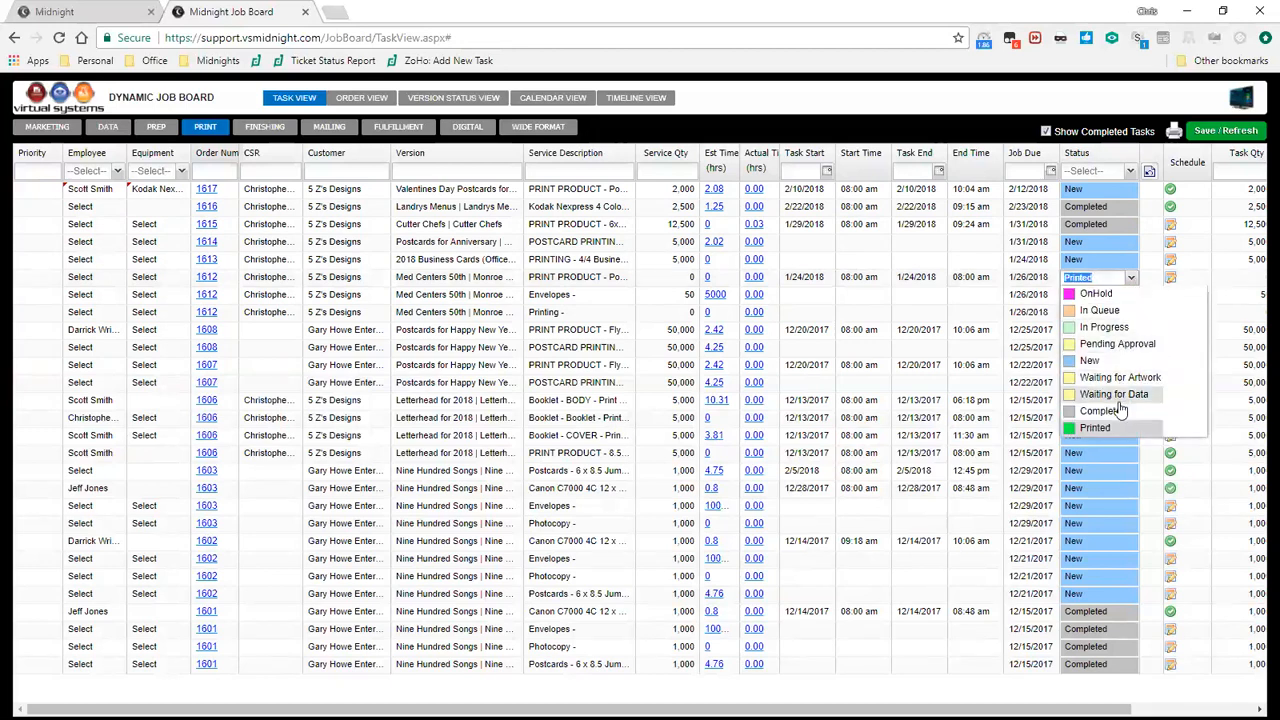
left_click(1105, 327)
left_click(82, 282)
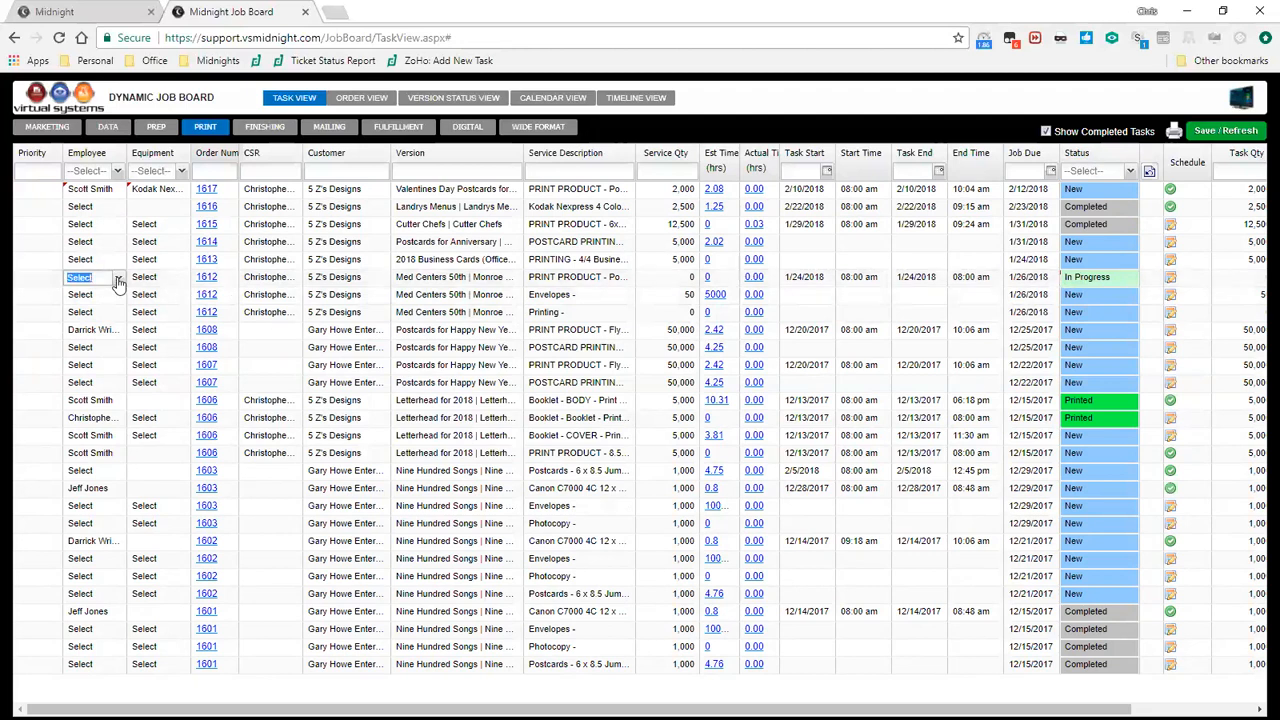
left_click(117, 278)
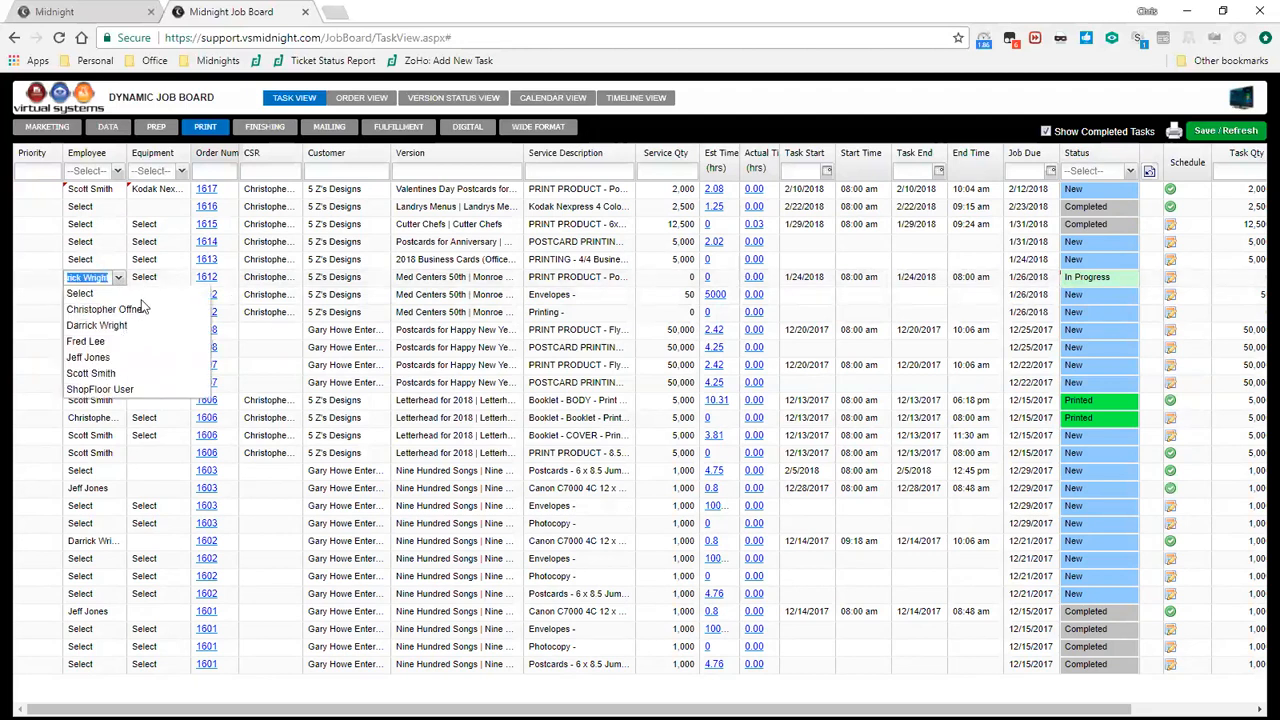
left_click(136, 326)
left_click(172, 277)
left_click(182, 278)
left_click(188, 412)
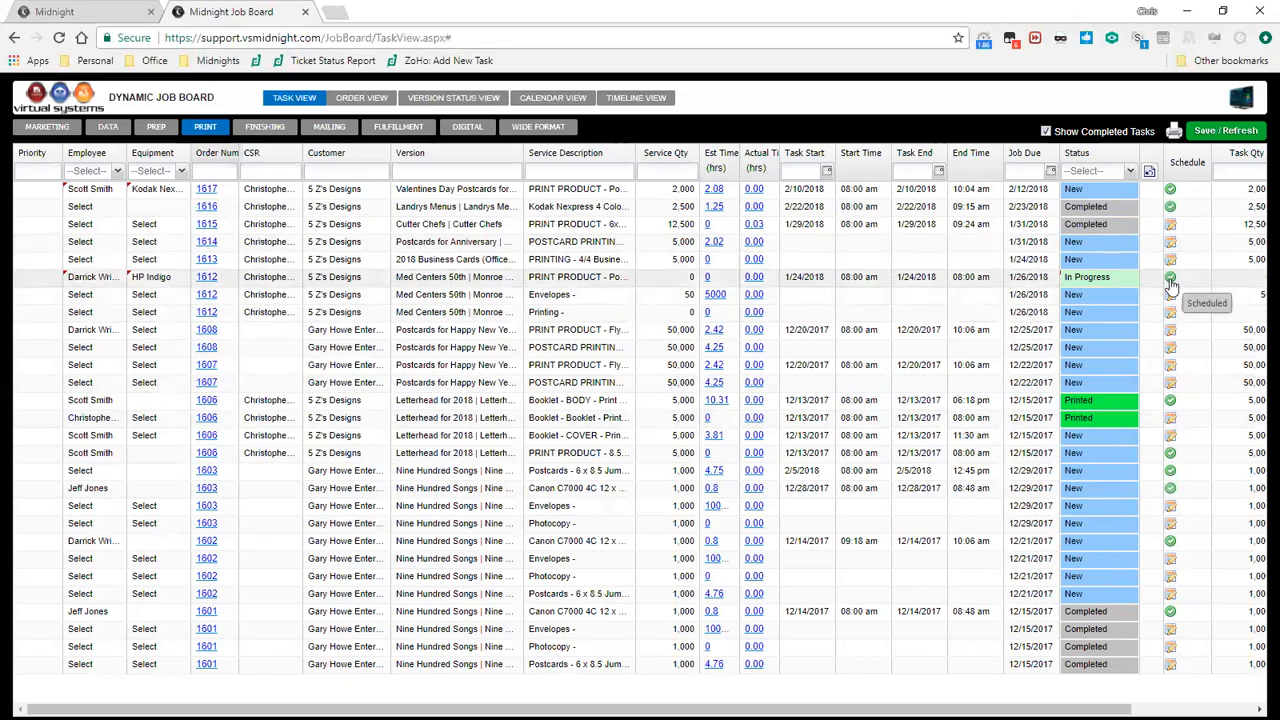
left_click(1250, 134)
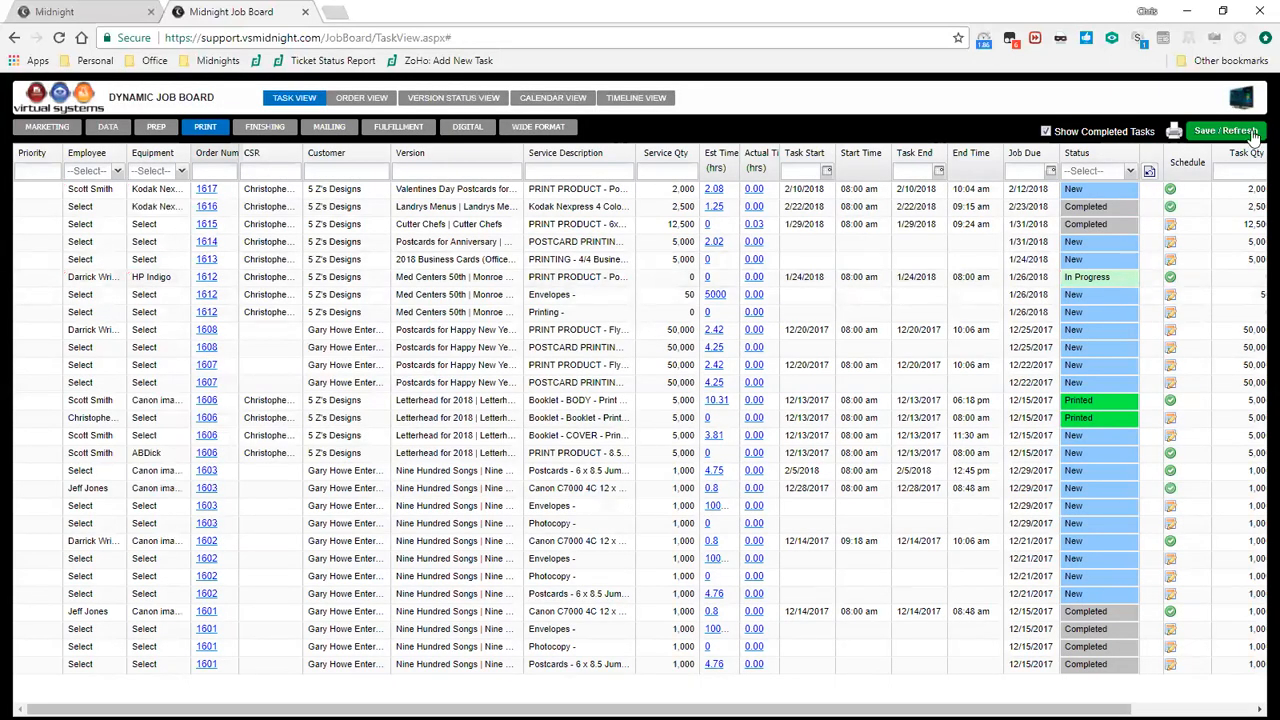
Step: Open the schedule of the Landry's Menus Kodak Nexpress task and set its start time to 8:02 am
left_click(1171, 208)
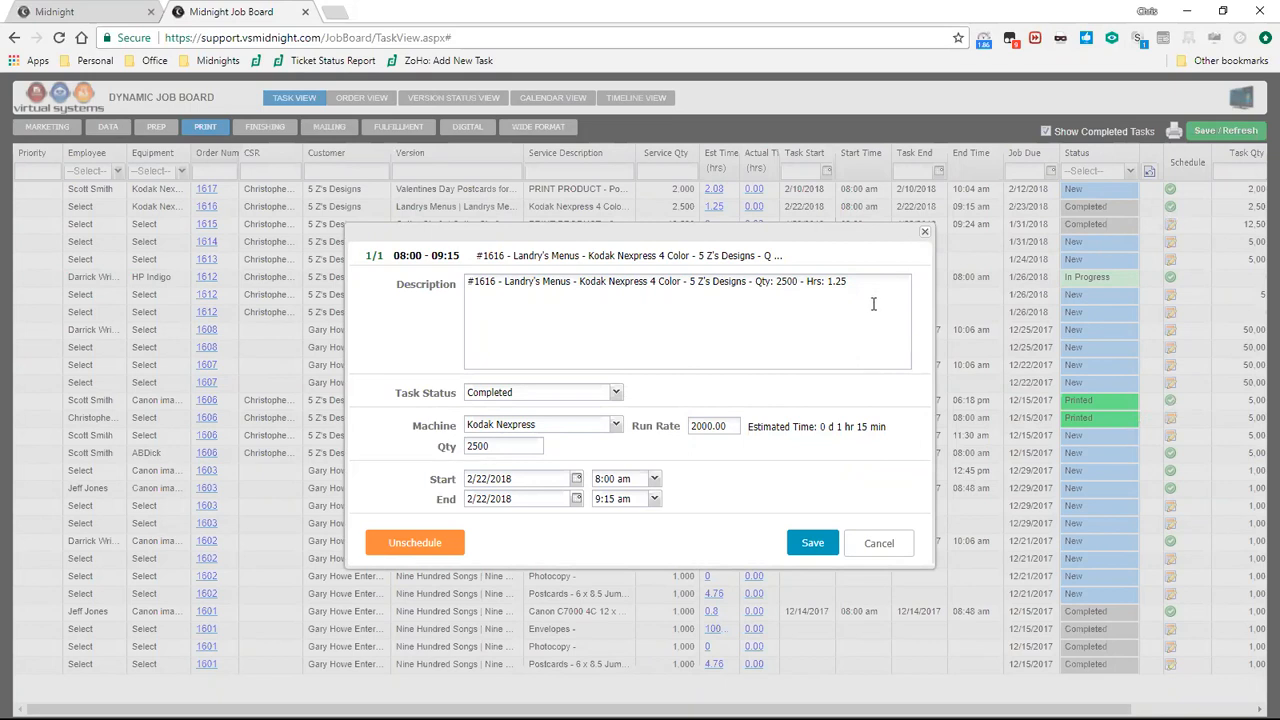
left_click_drag(860, 286, 755, 278)
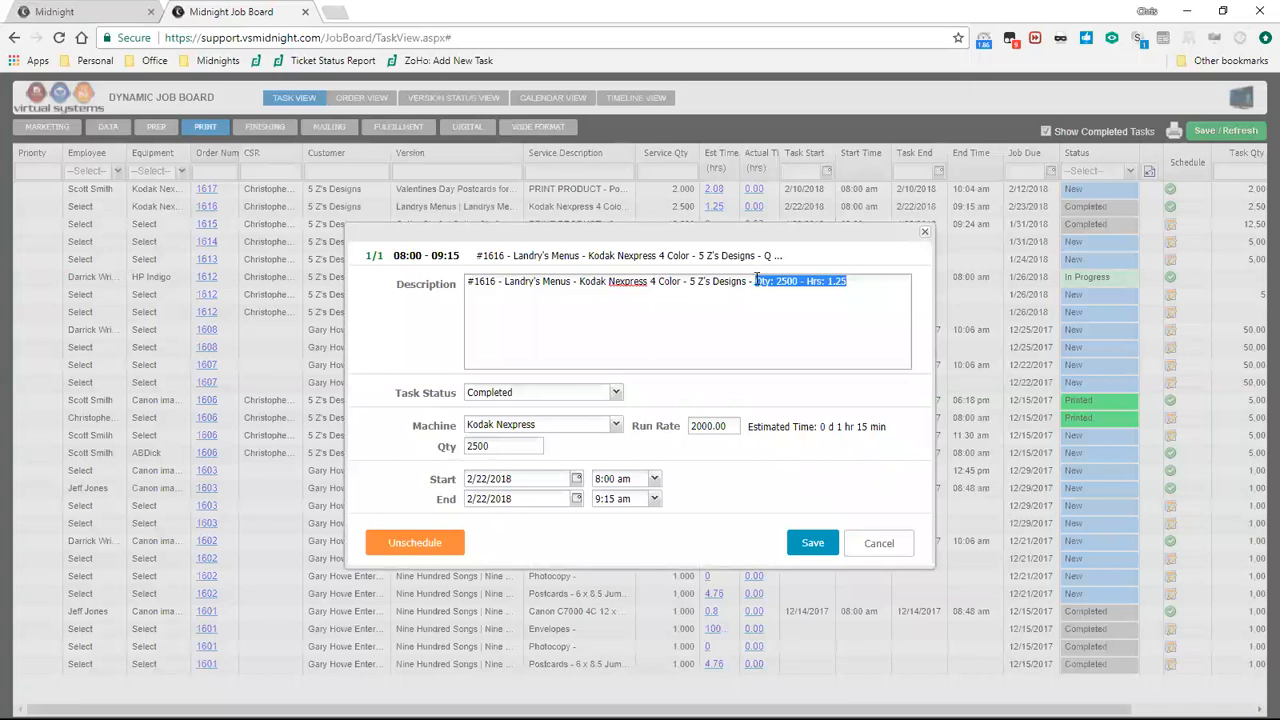
left_click(808, 282)
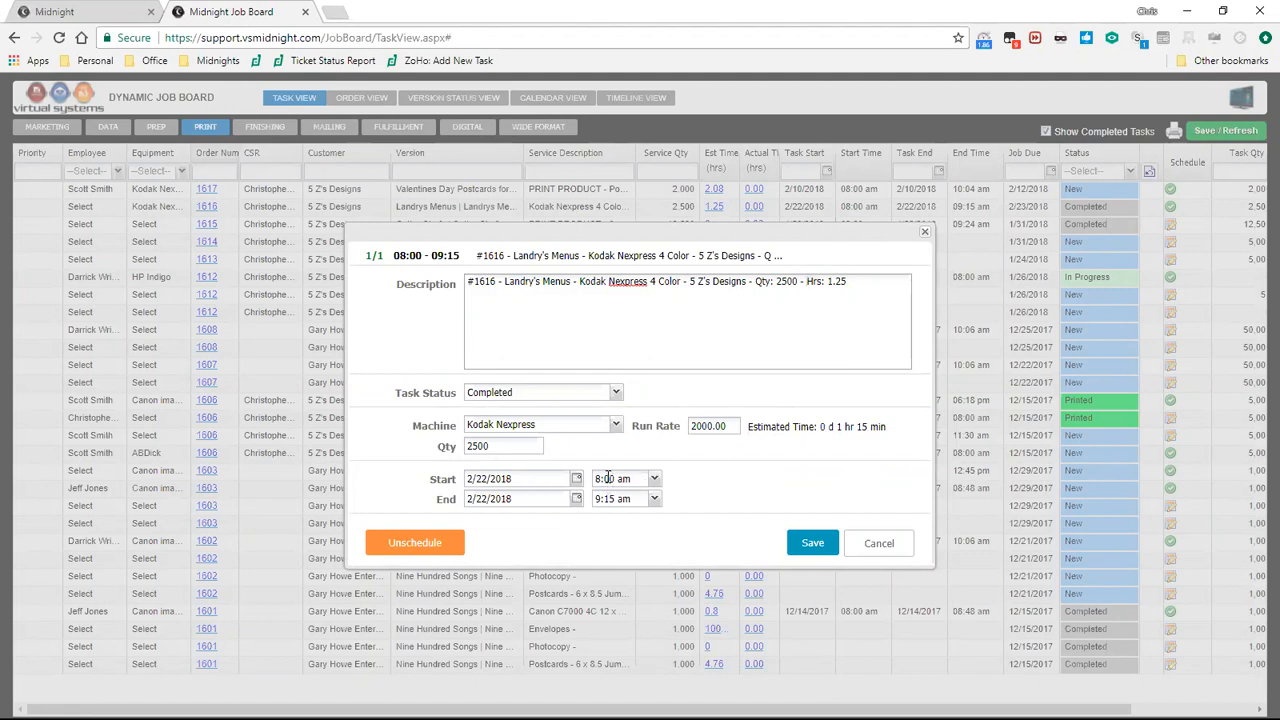
left_click(653, 480)
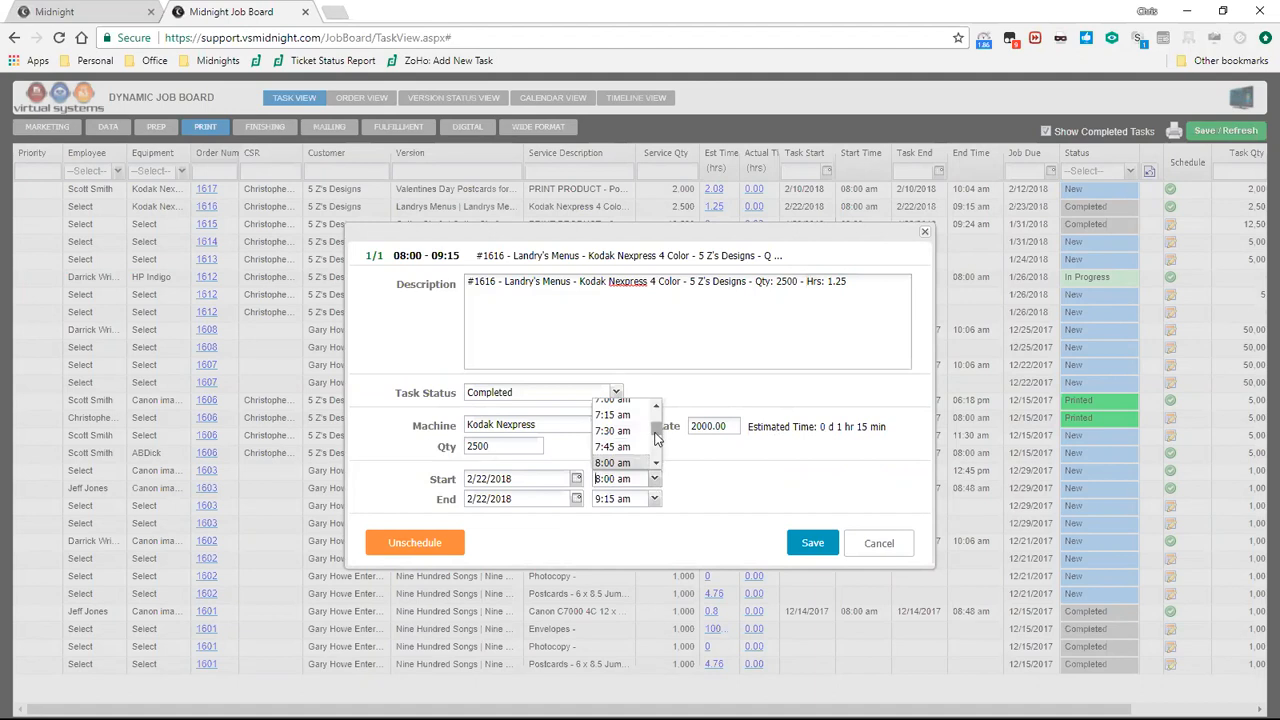
left_click_drag(606, 481, 613, 481)
type("02")
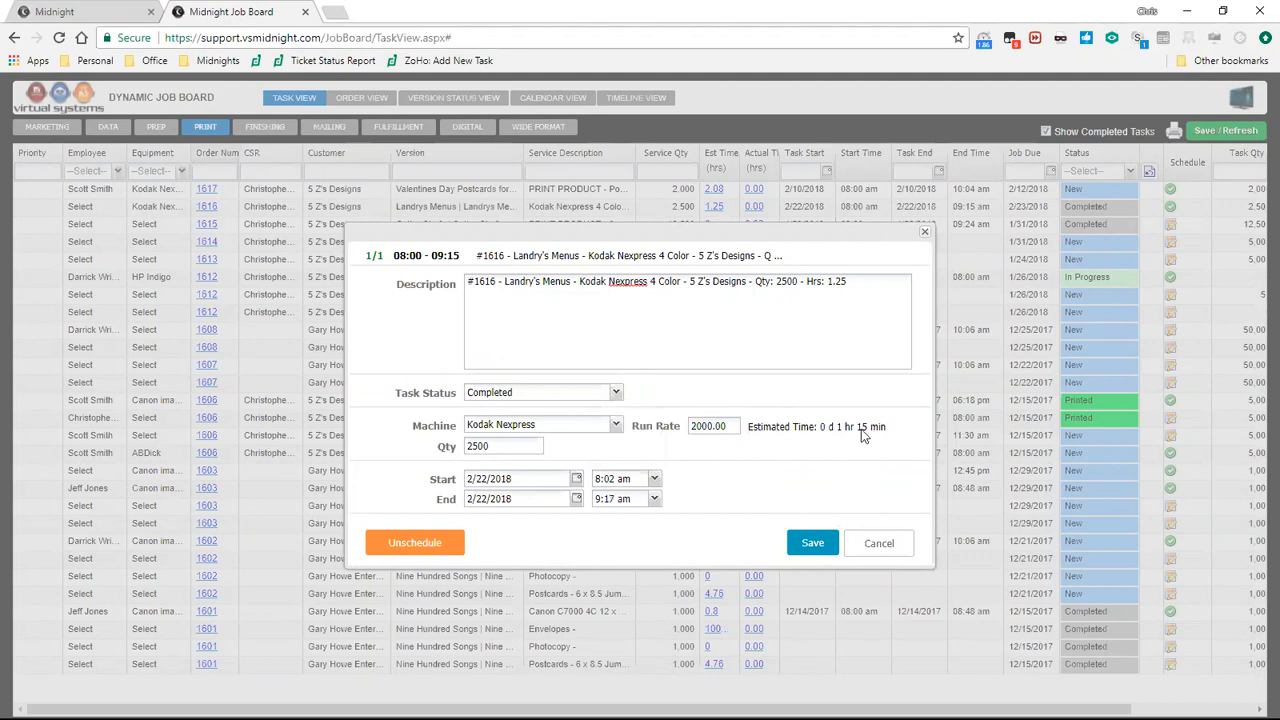
left_click_drag(840, 432, 869, 436)
left_click(773, 482)
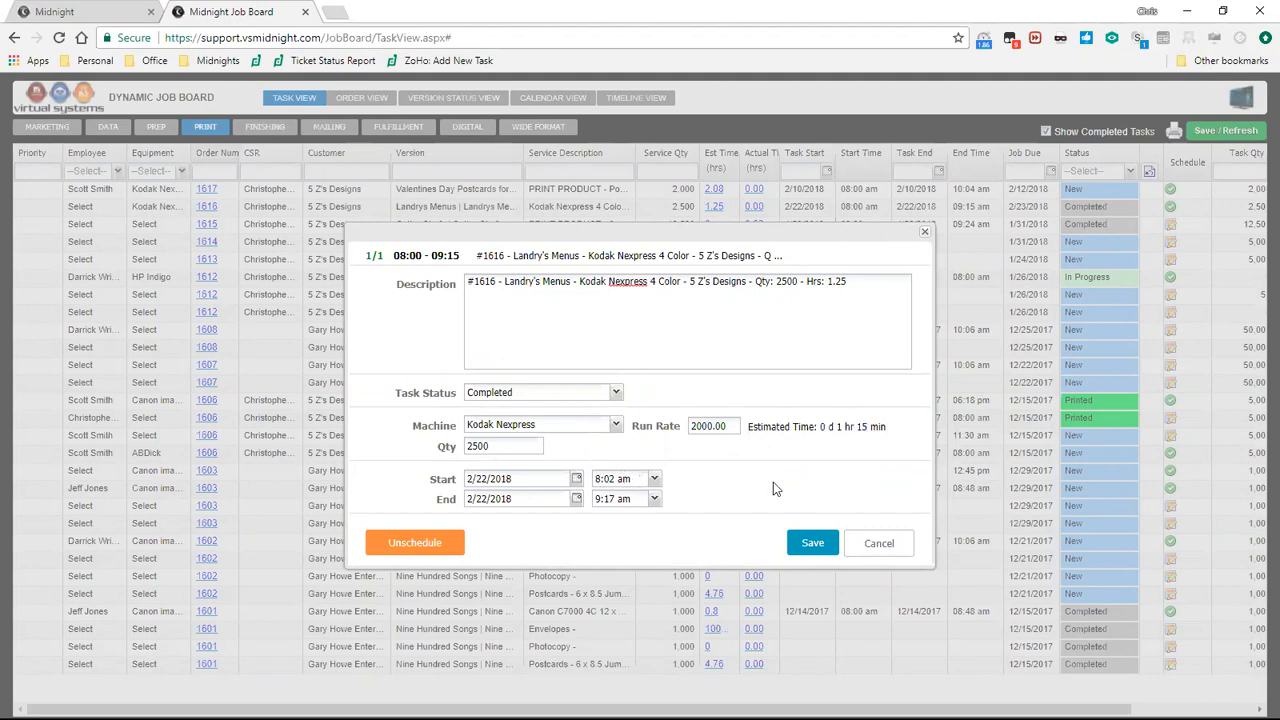
Step: Set the Landry's Menus task's status to Pending Approval and save its schedule
left_click(618, 395)
scroll(561, 421, "down", 1)
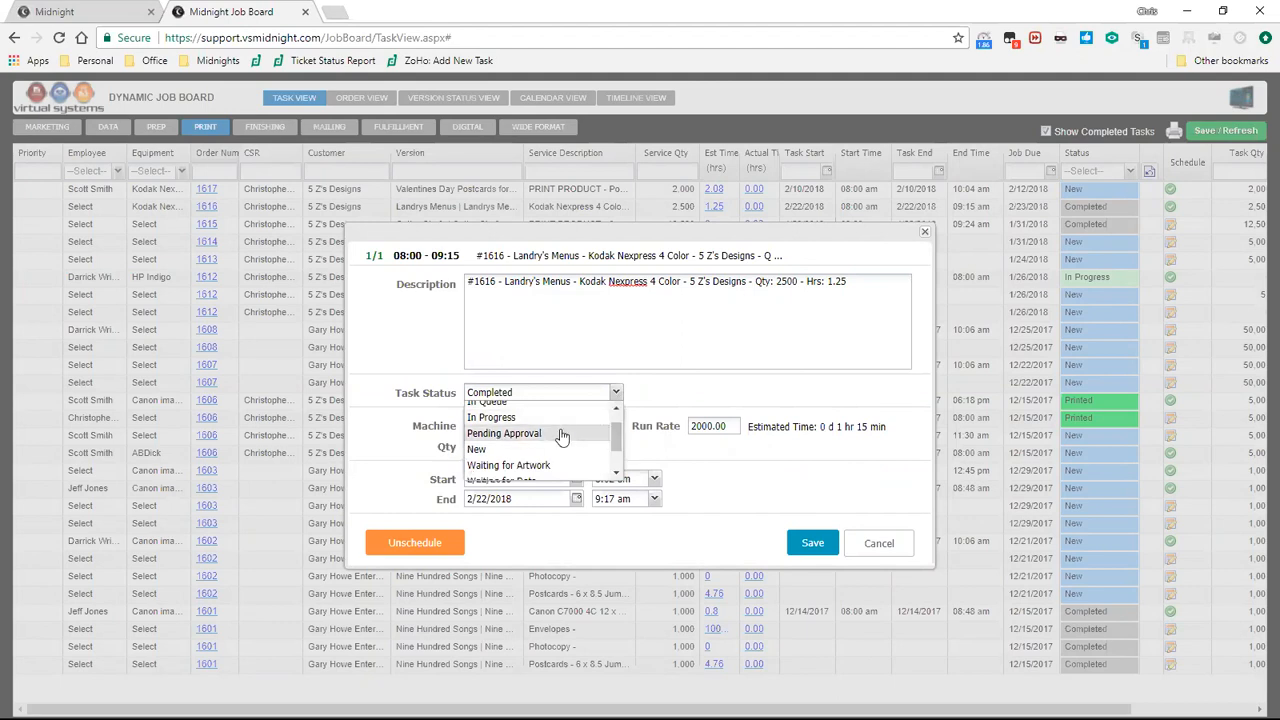
left_click(562, 434)
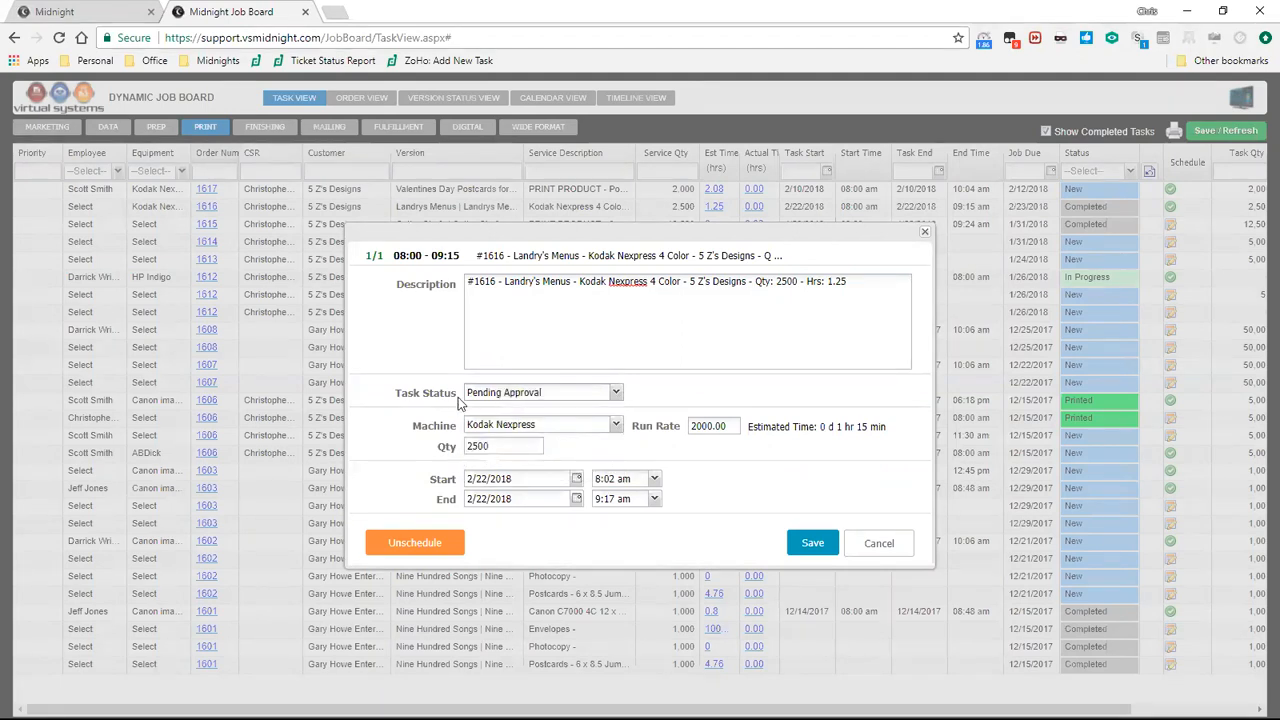
left_click(813, 543)
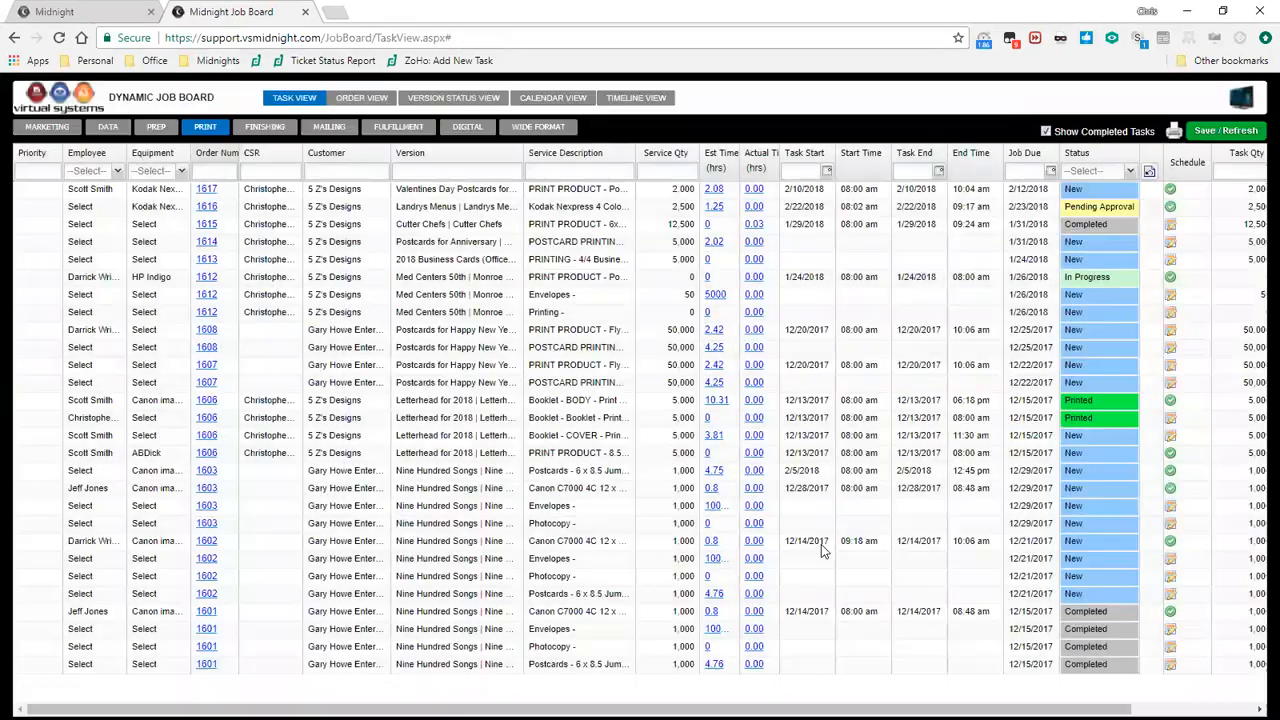
Step: Schedule the Postcards for Anniversary printing task on the Canon imagePRESS with status In Progress, and save the schedule
left_click(1170, 226)
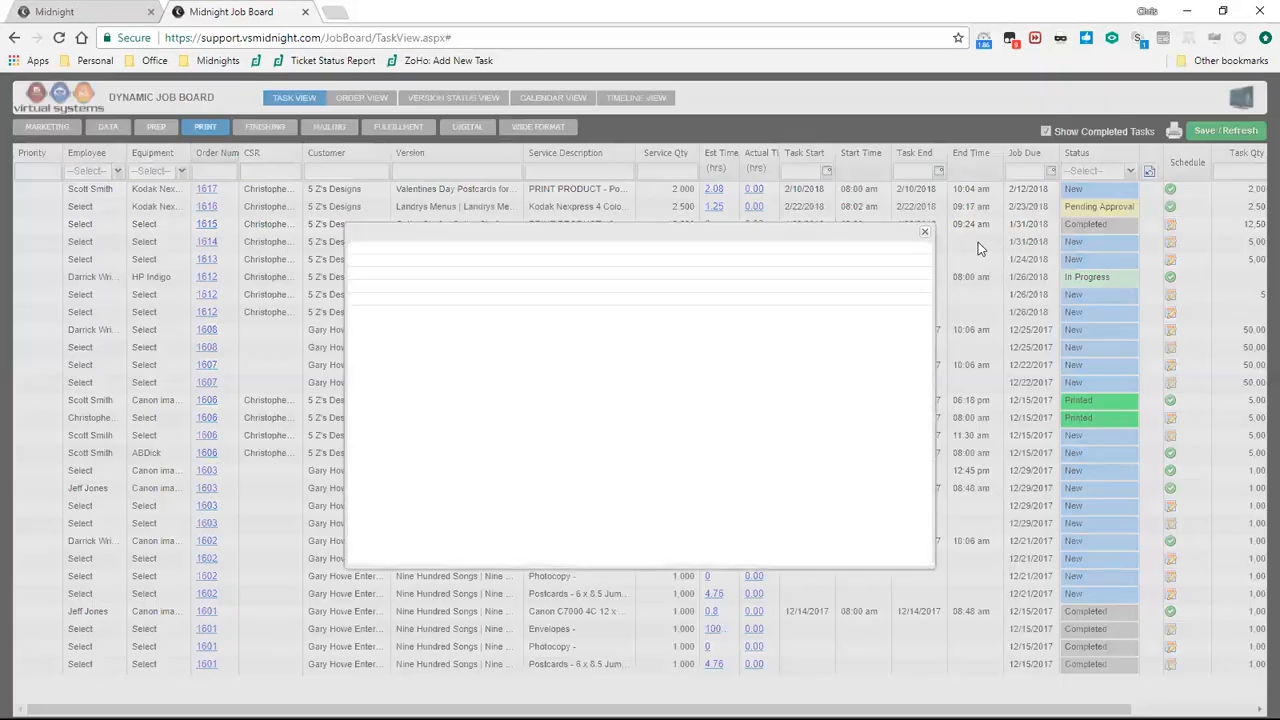
left_click(925, 234)
left_click(1170, 244)
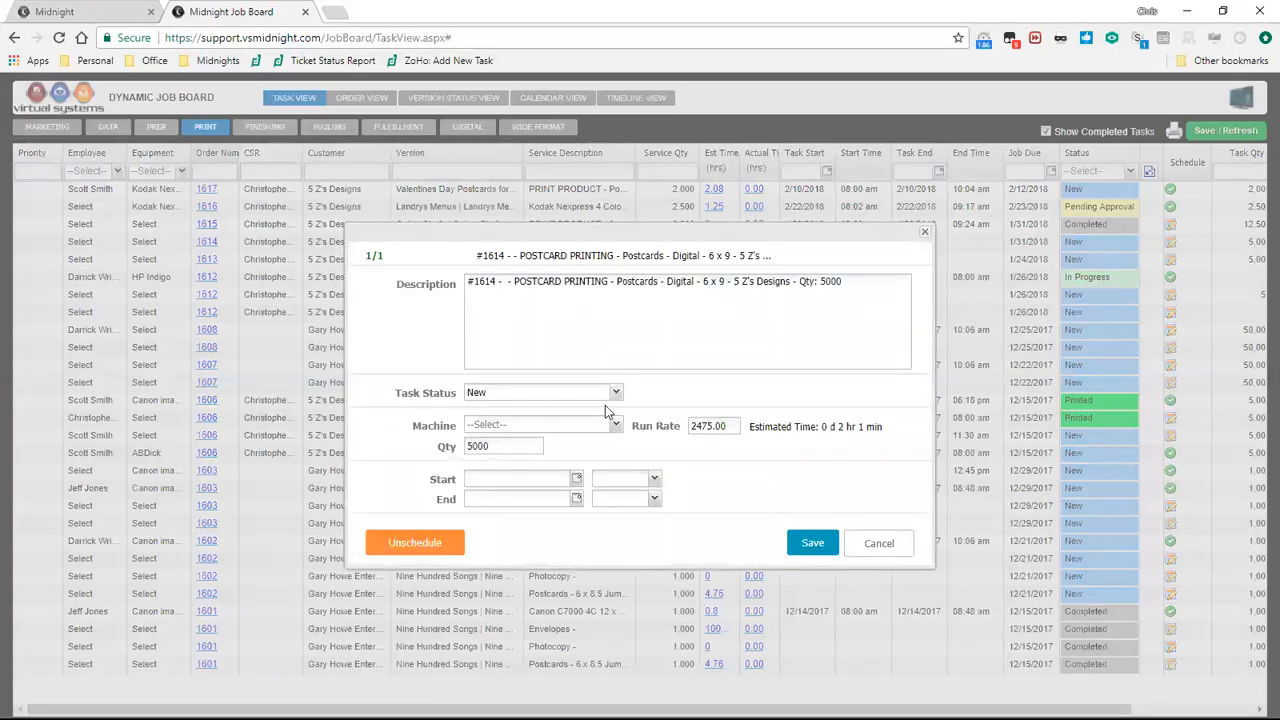
left_click(616, 425)
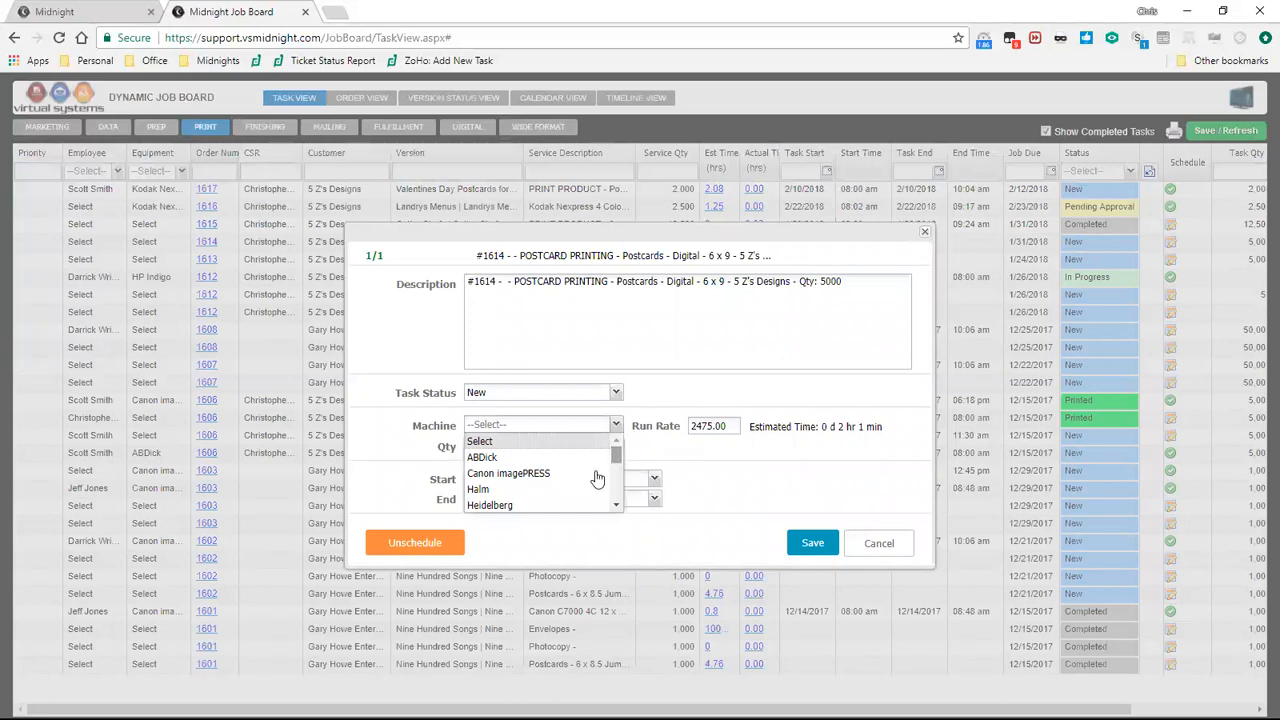
left_click(597, 474)
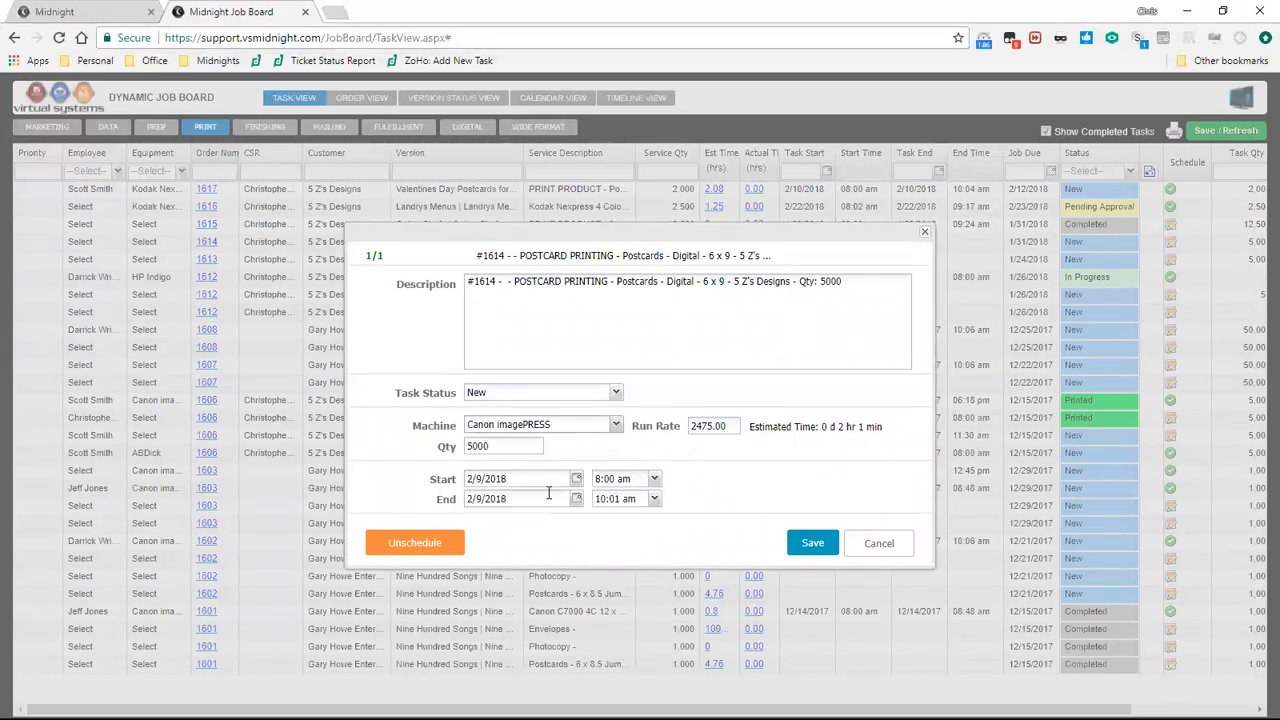
left_click(616, 392)
left_click(605, 443)
left_click(812, 543)
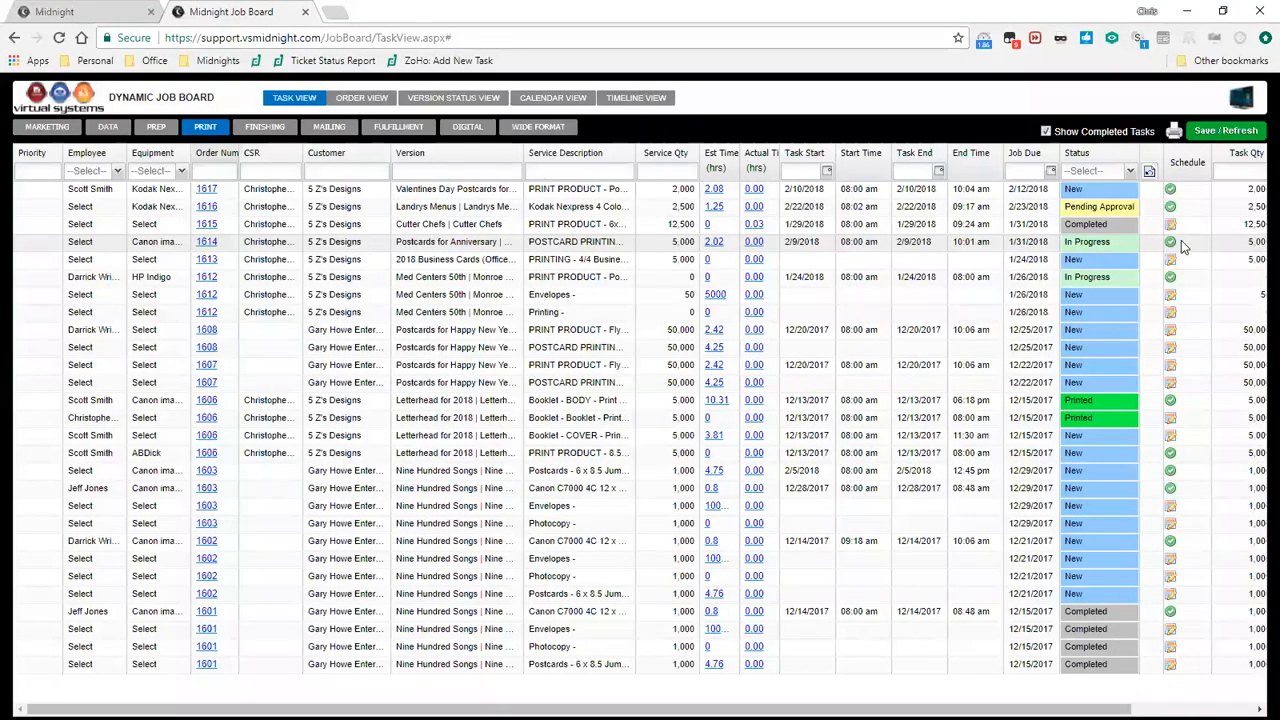
Step: Assign an employee to the Postcards for Anniversary printing task and save the board
left_click(102, 246)
left_click(117, 249)
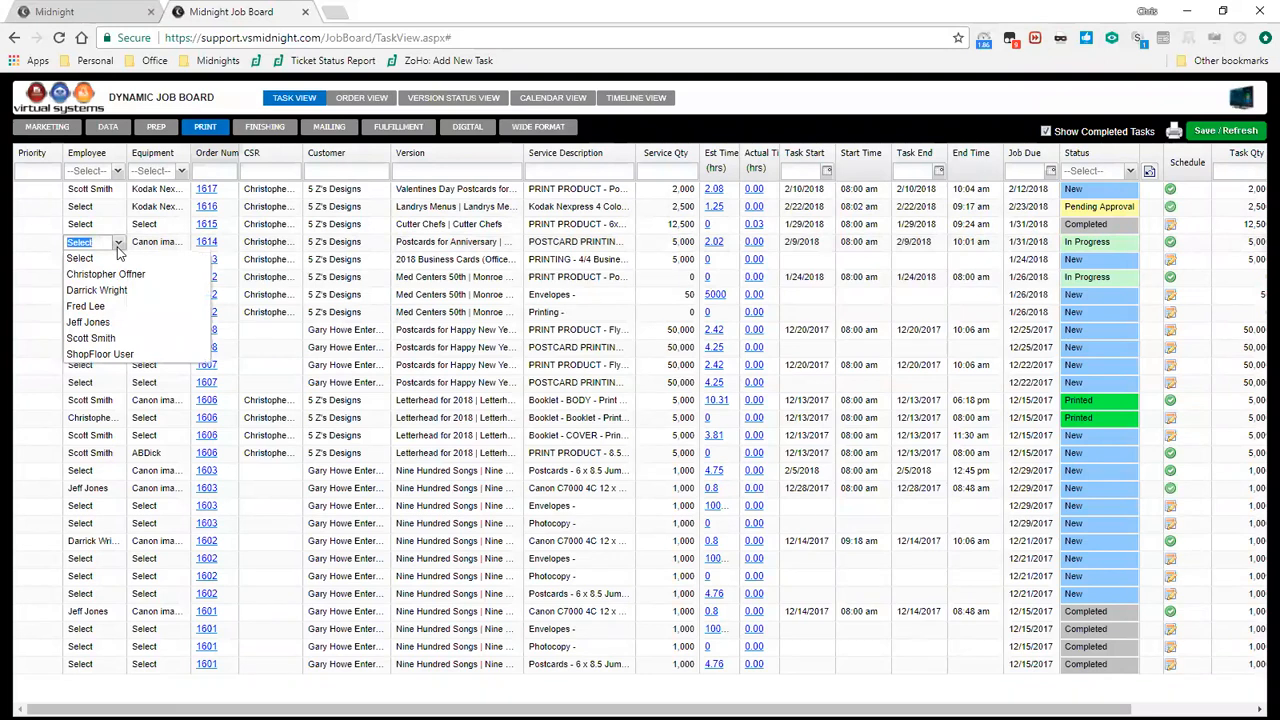
left_click(90, 322)
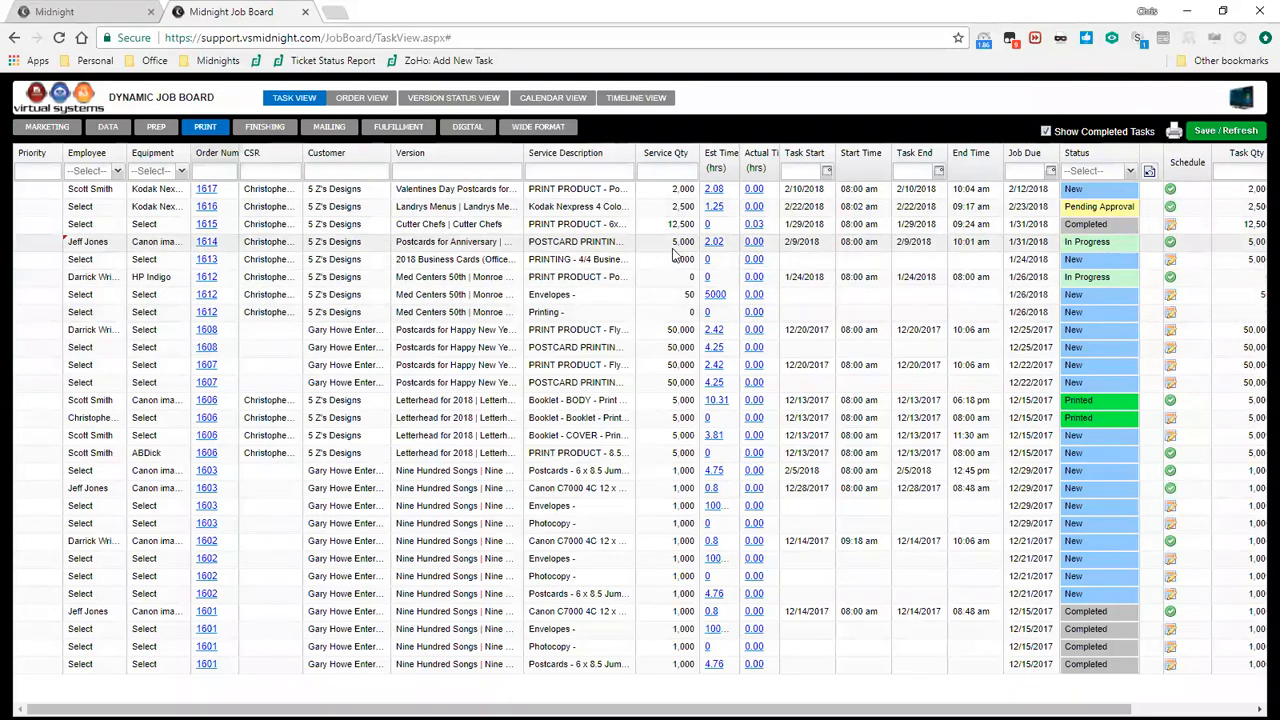
left_click(1208, 135)
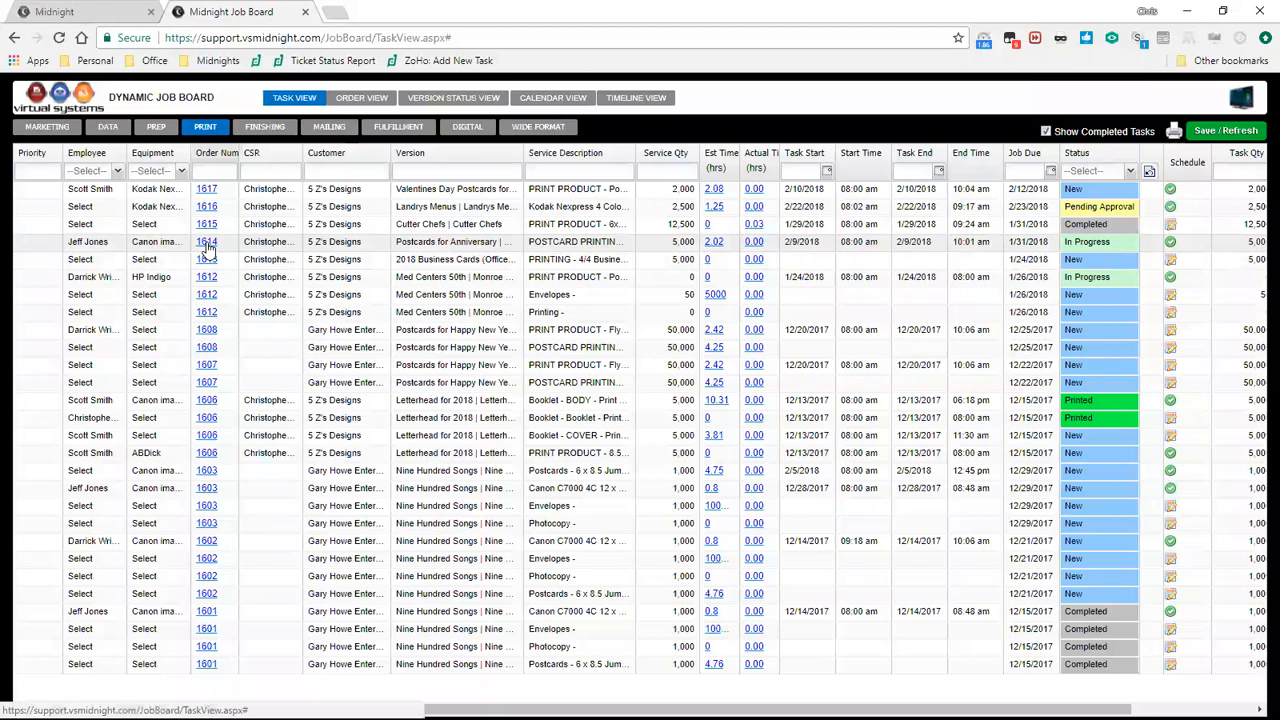
Step: Open the Postcards for Anniversary order's task split for postcard printing and add a second task with quantity 500
left_click(207, 243)
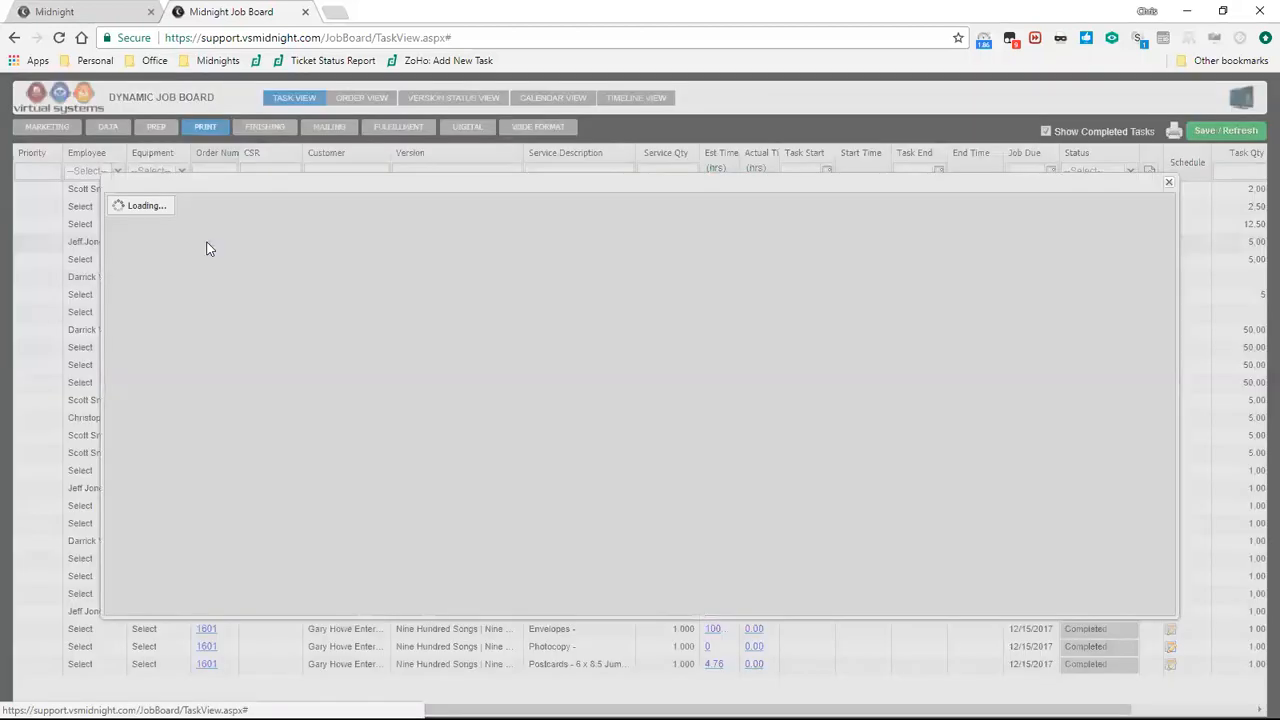
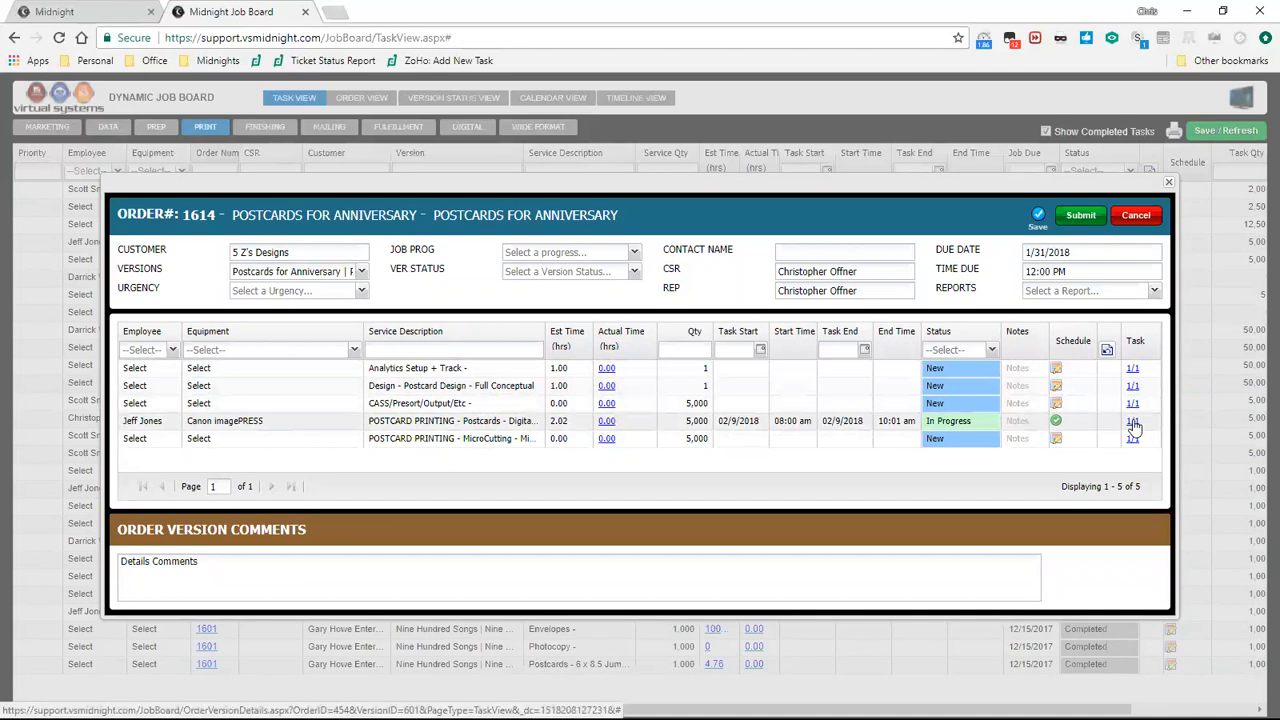
left_click(1133, 423)
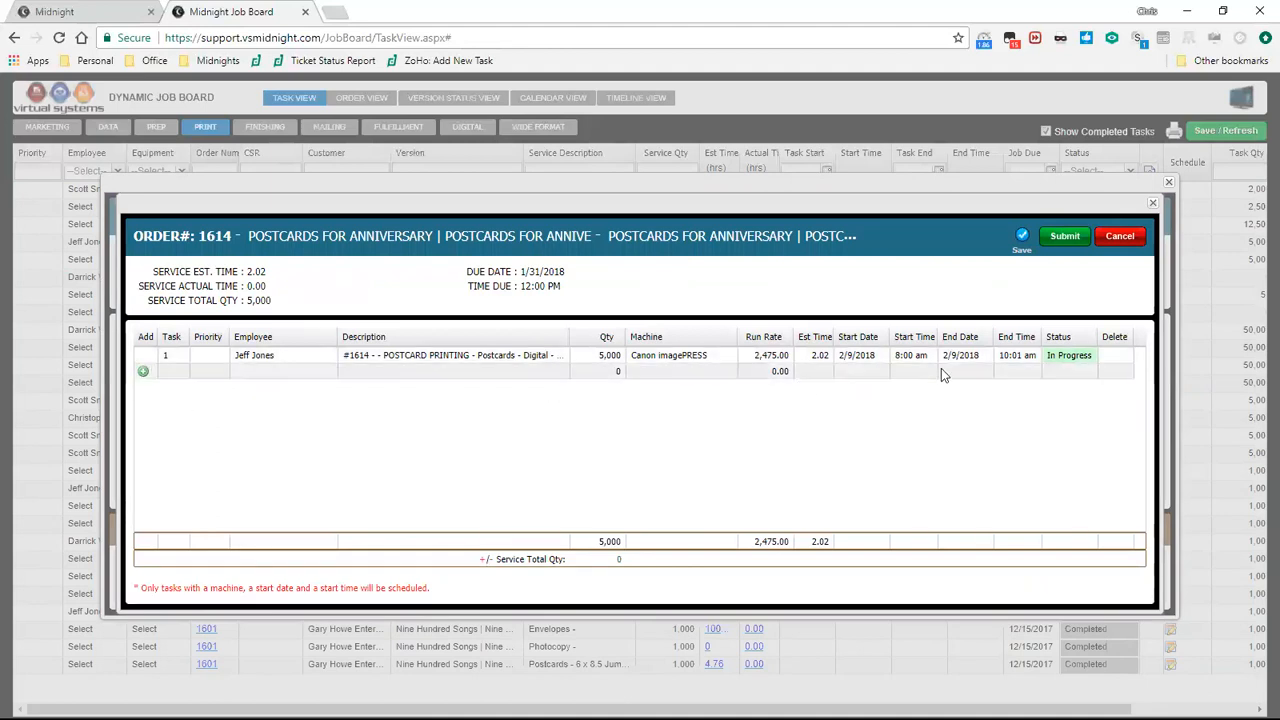
left_click(1017, 358)
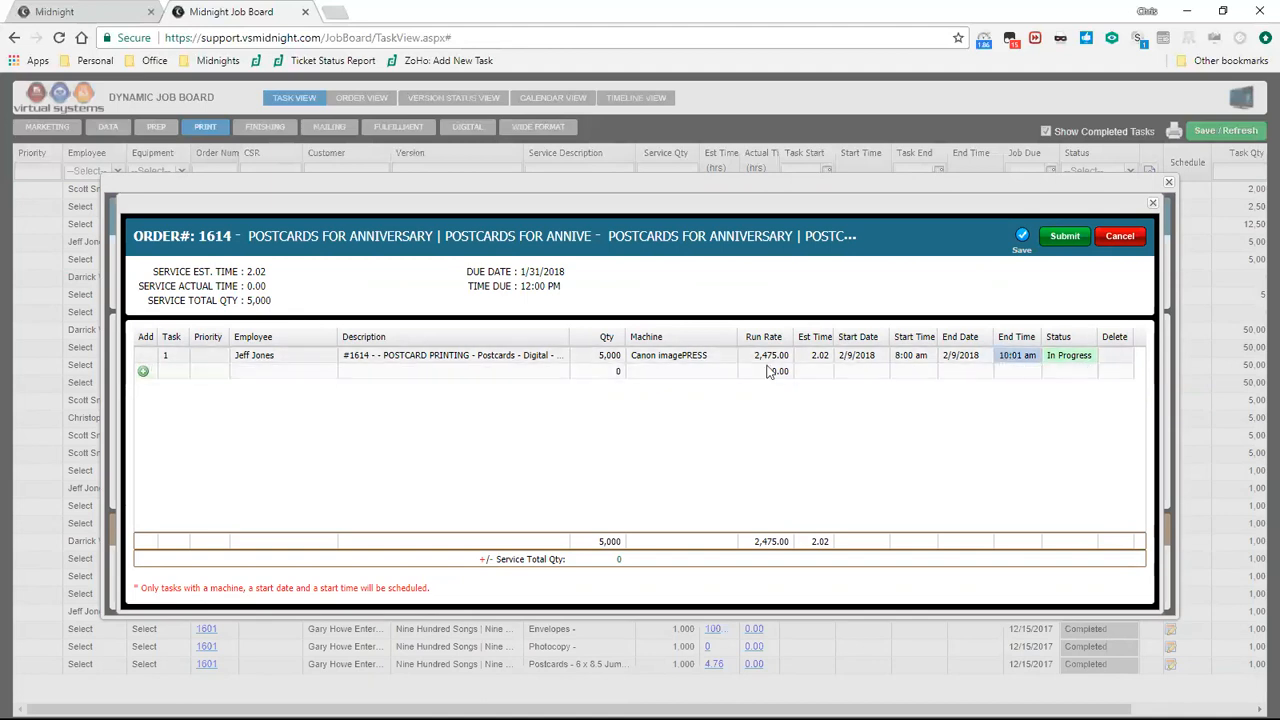
left_click(143, 372)
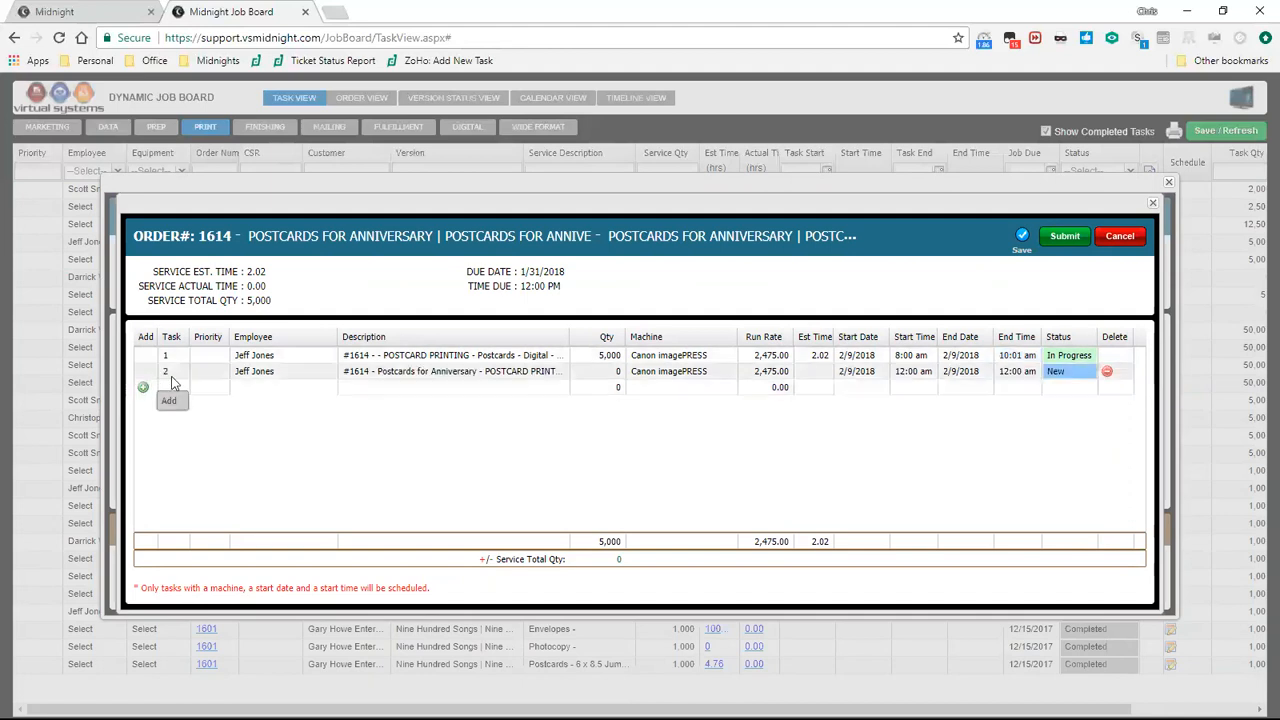
left_click(607, 372)
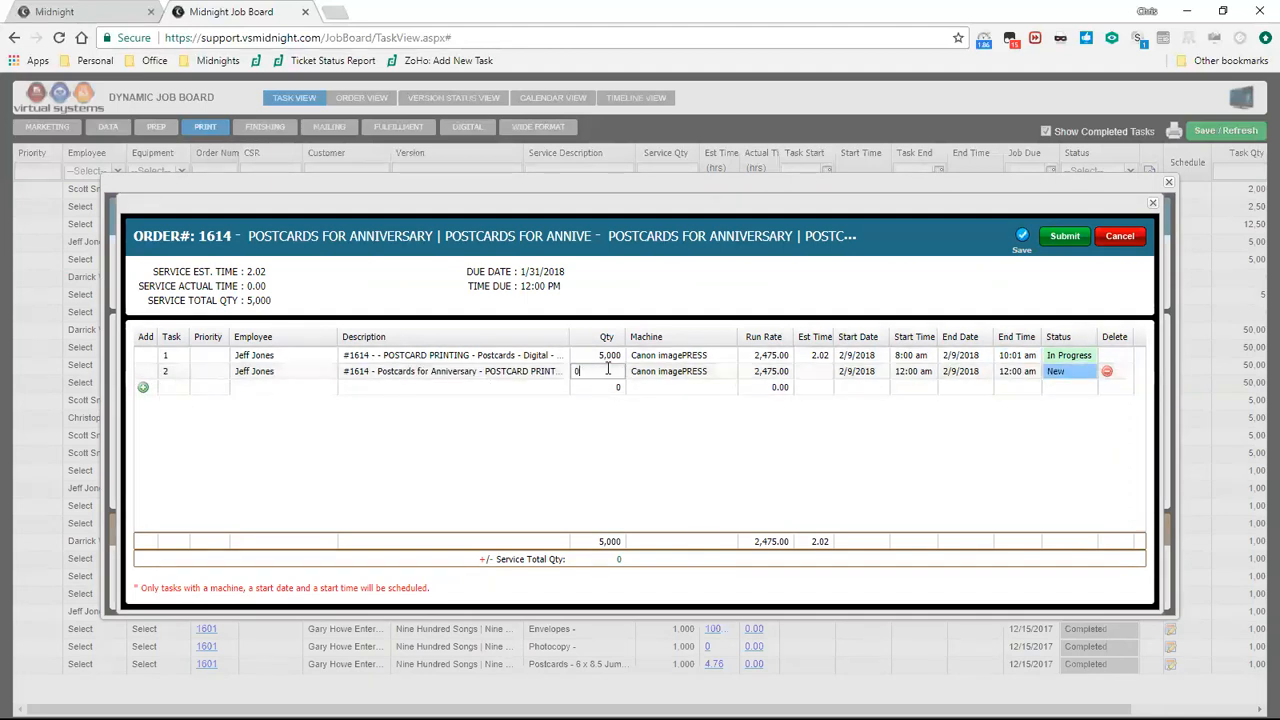
type("500")
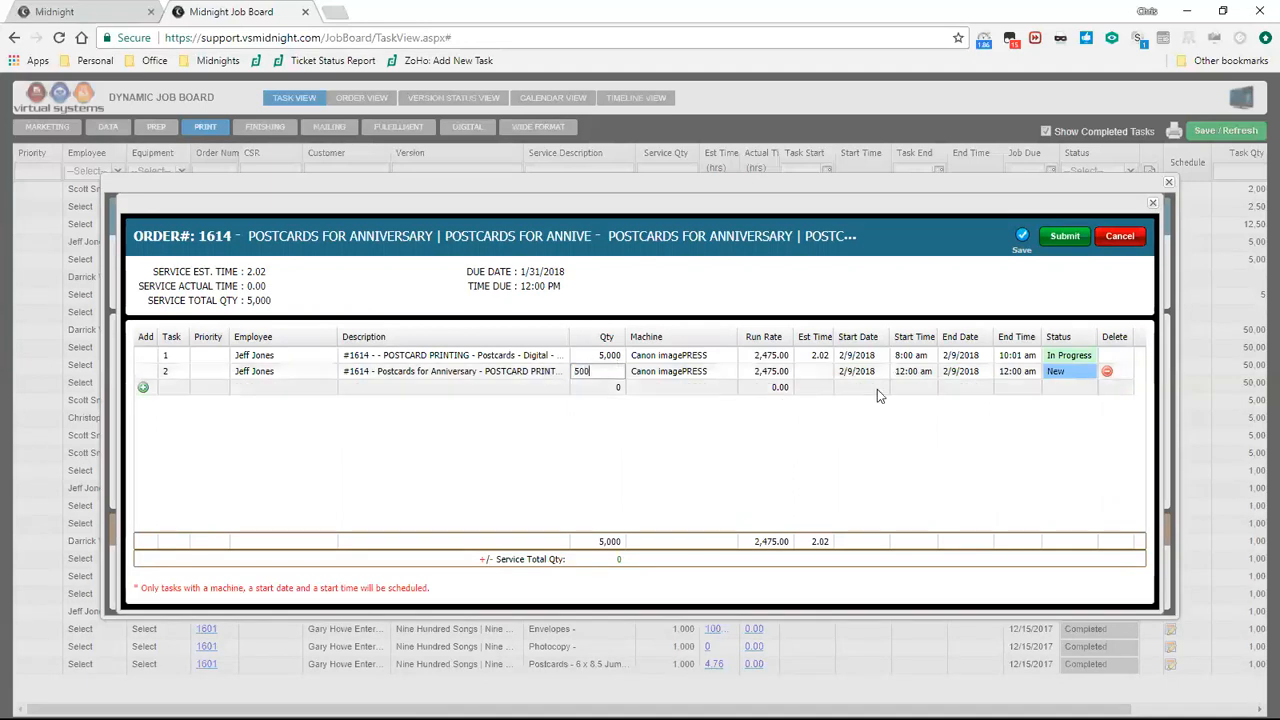
Step: Try to set the second split task's start date to February 9, 2018
left_click(814, 372)
left_click(848, 372)
left_click(882, 372)
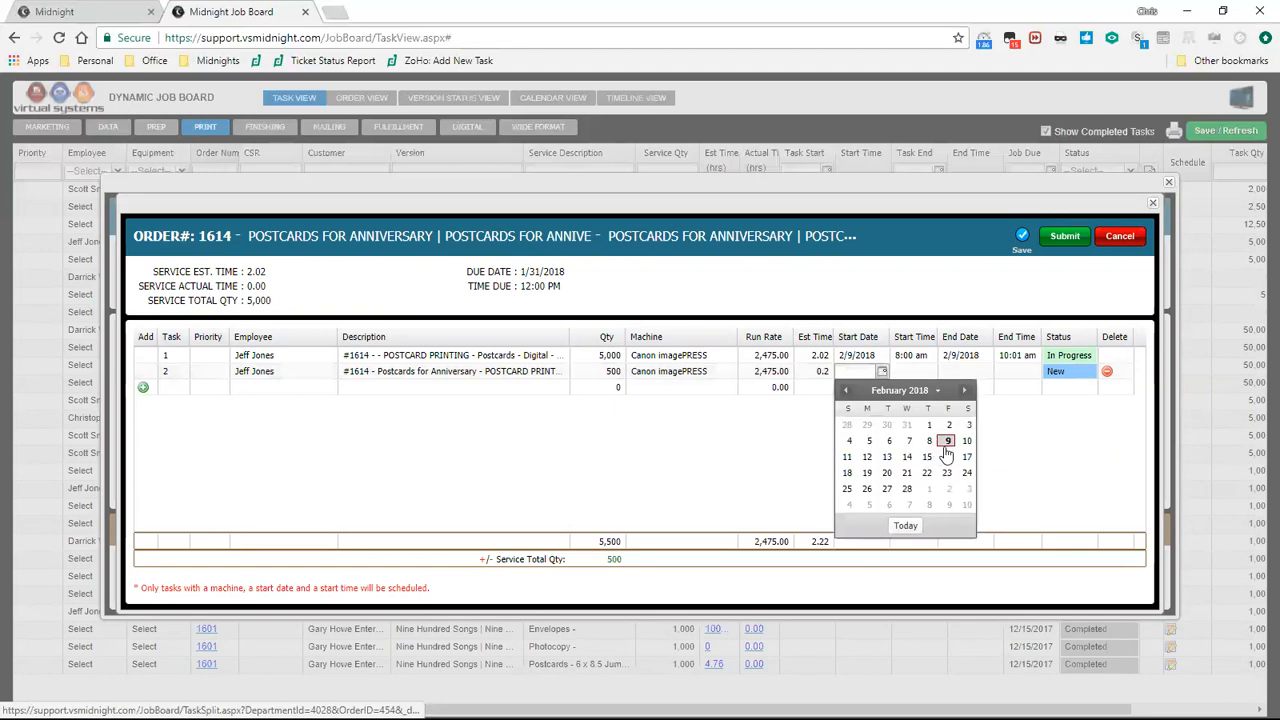
left_click(947, 441)
left_click(916, 374)
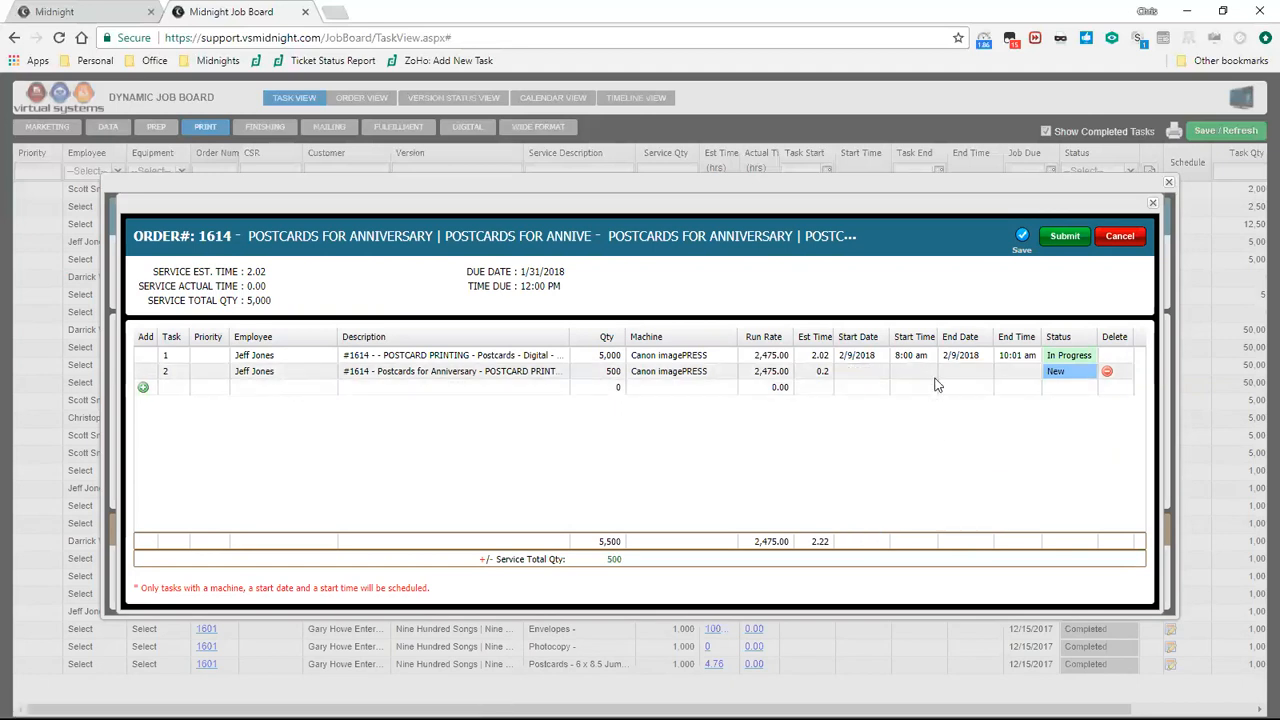
Step: Set the second split task's status to In Progress and submit the task split
left_click(1070, 372)
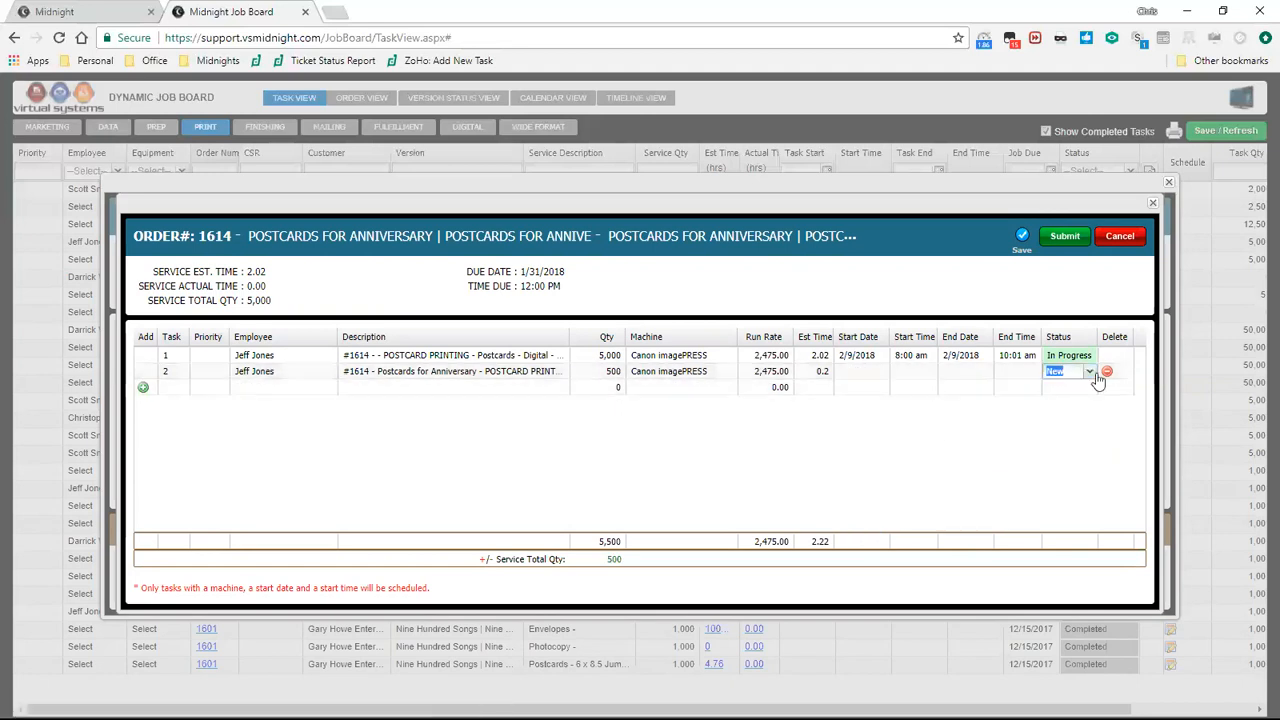
left_click(1091, 373)
left_click(1045, 419)
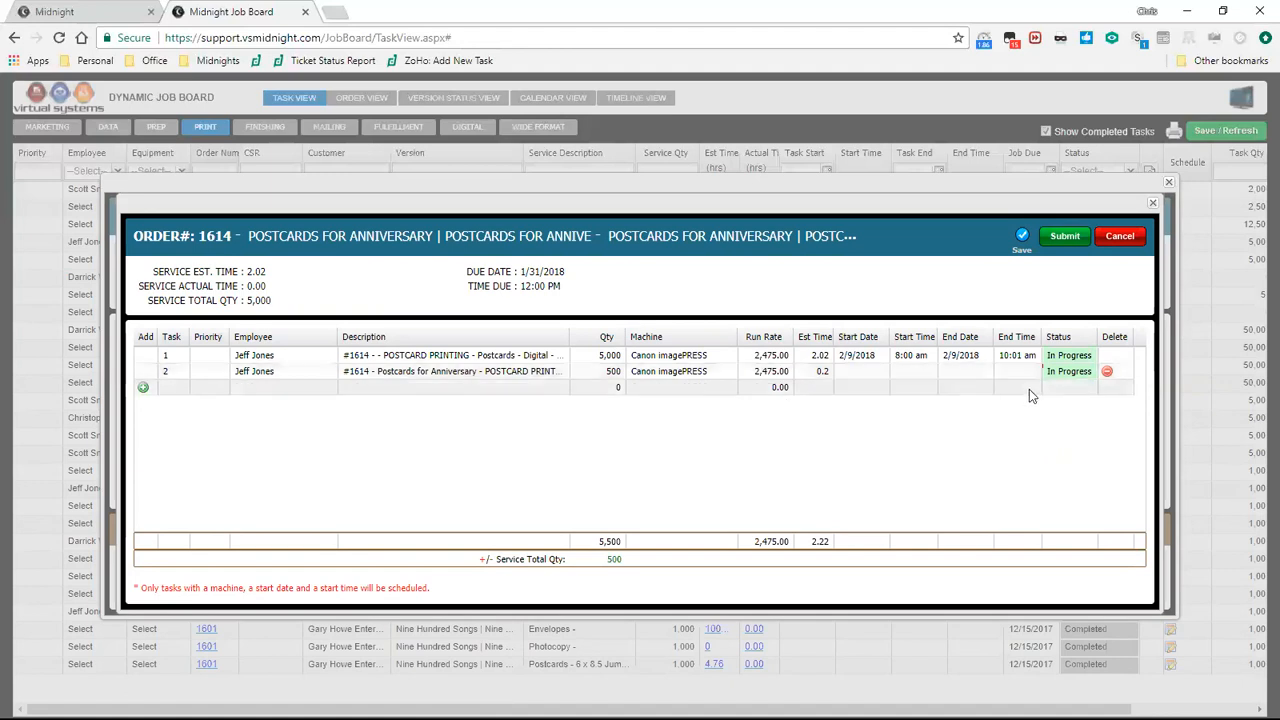
left_click(1066, 238)
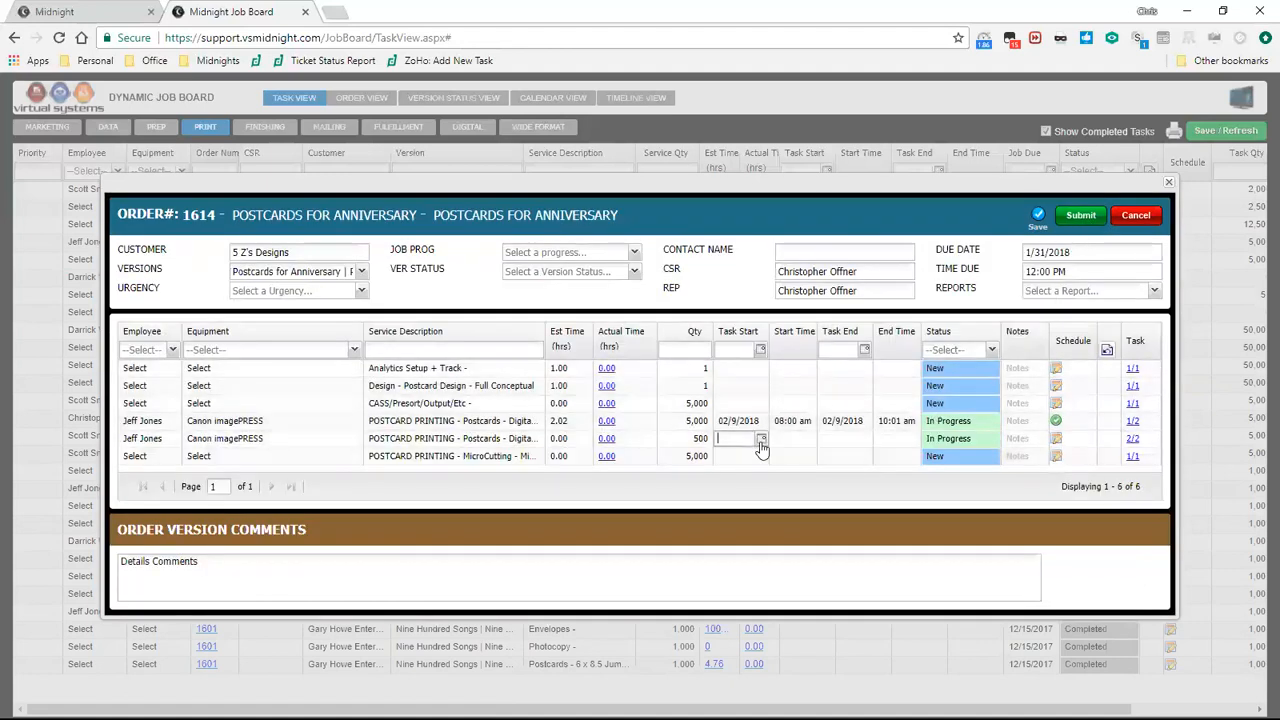
Step: Set the 500-piece postcard printing task's start date to 02/9/2018, accepting a date past the job due date
left_click(760, 439)
left_click(822, 512)
left_click(807, 439)
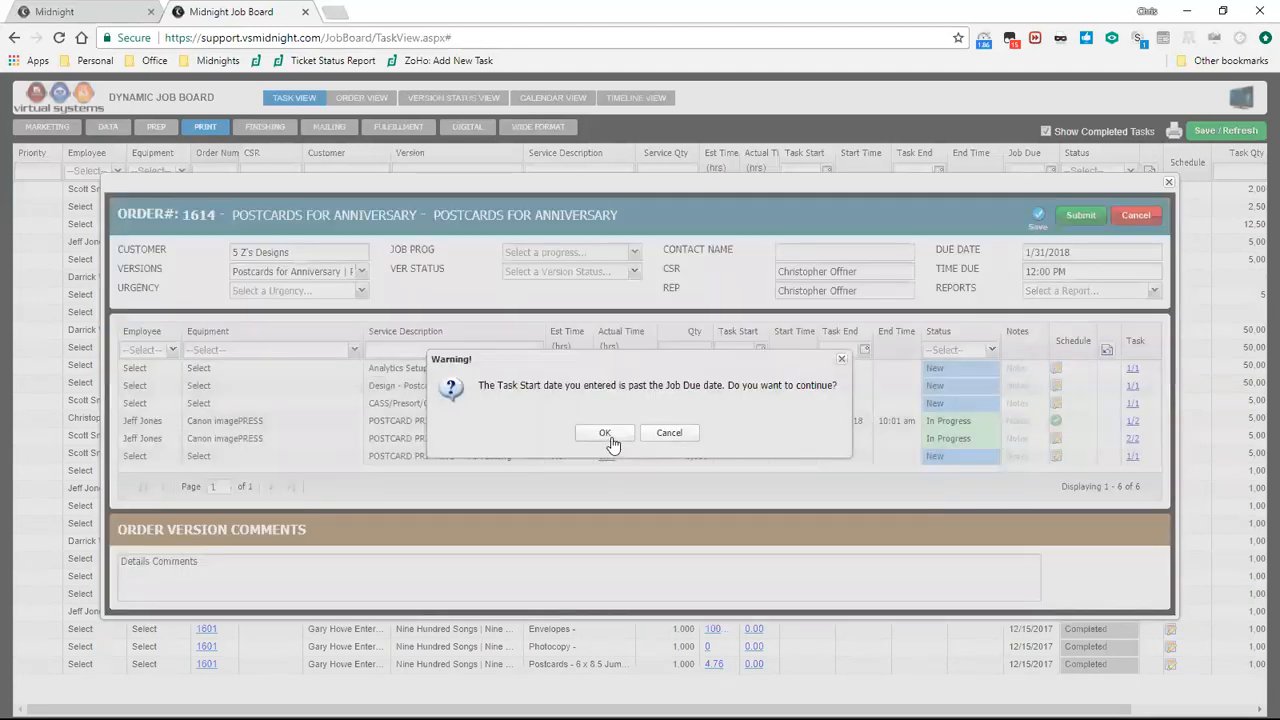
left_click(606, 438)
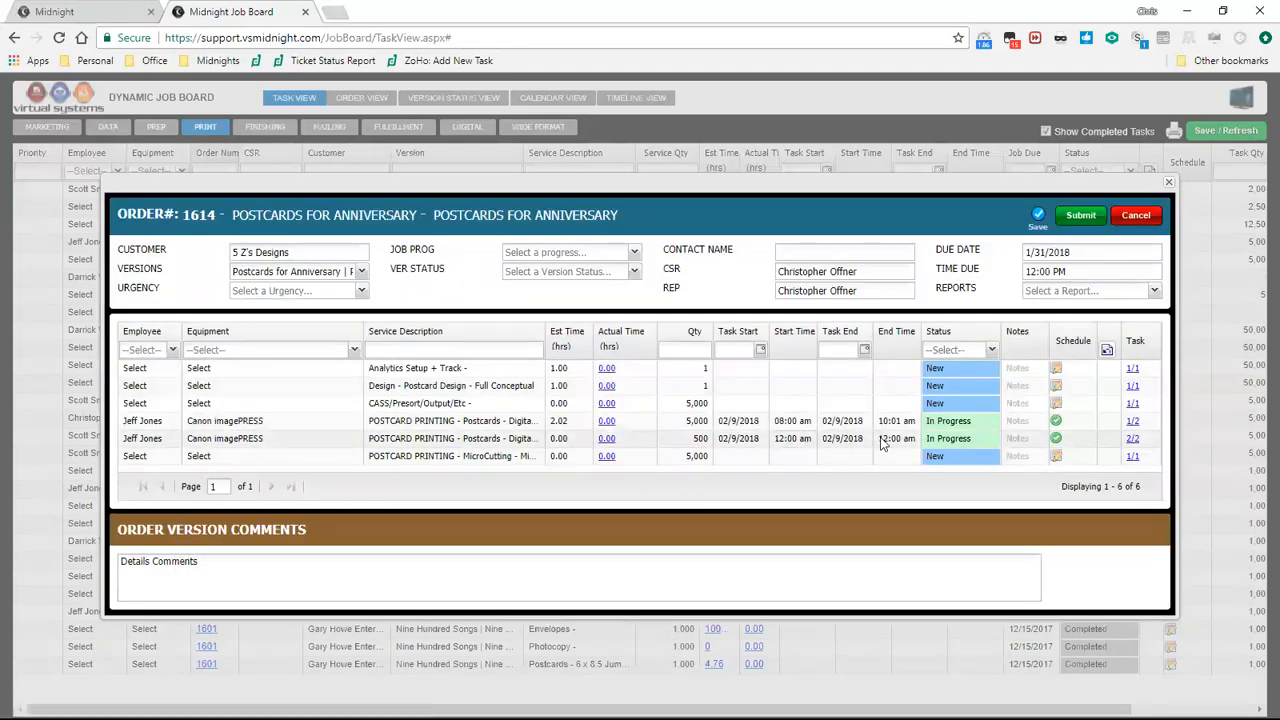
Step: Set the 500-piece postcard printing task's start time to 4:15 pm
left_click(804, 443)
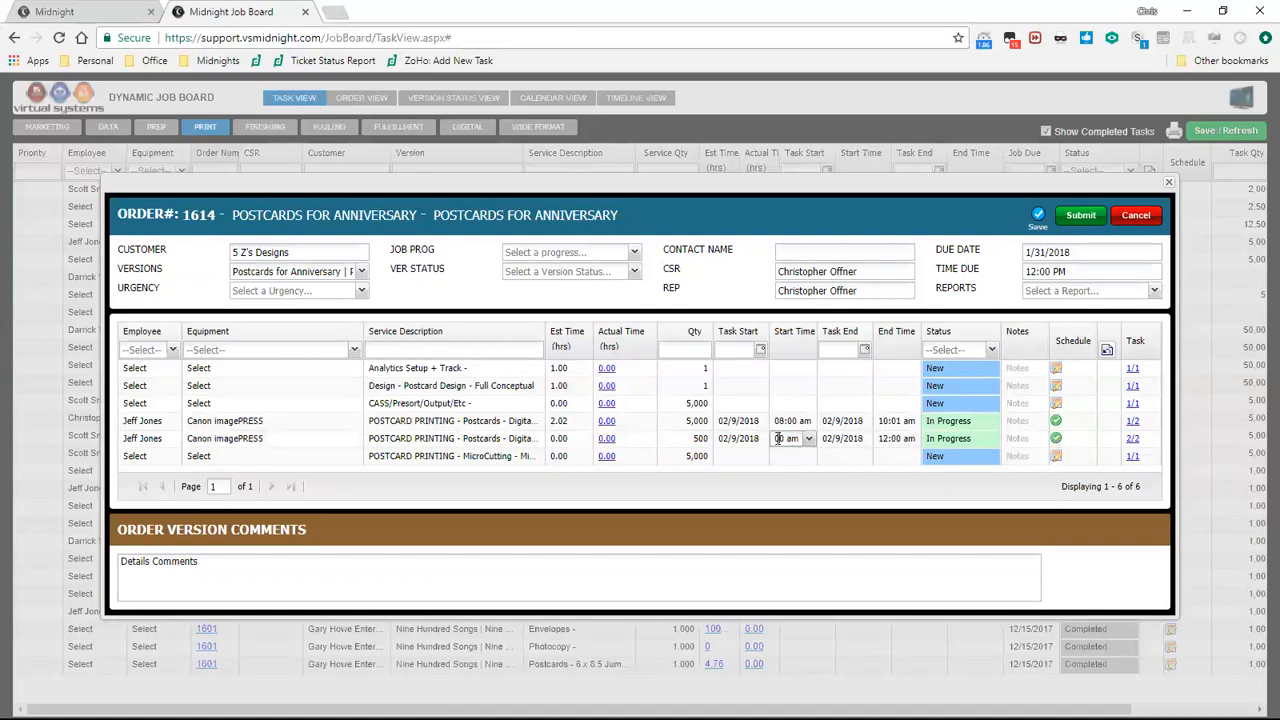
left_click(808, 439)
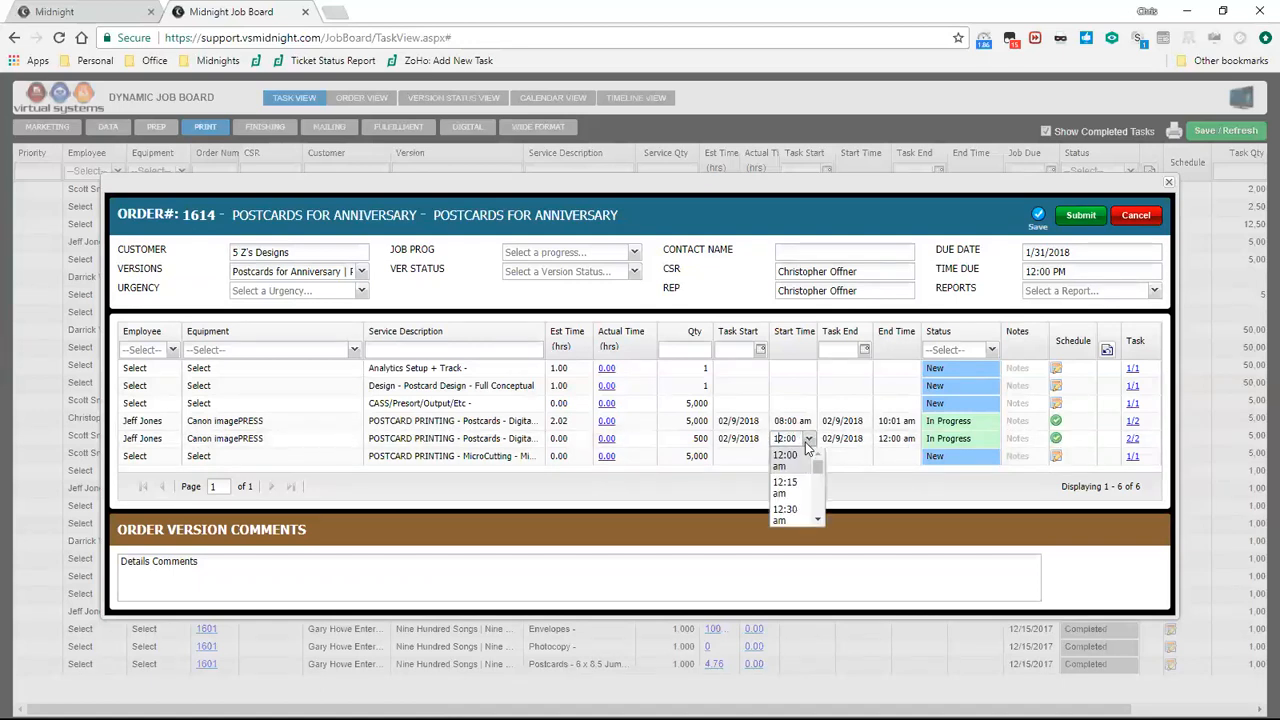
left_click_drag(817, 462, 814, 488)
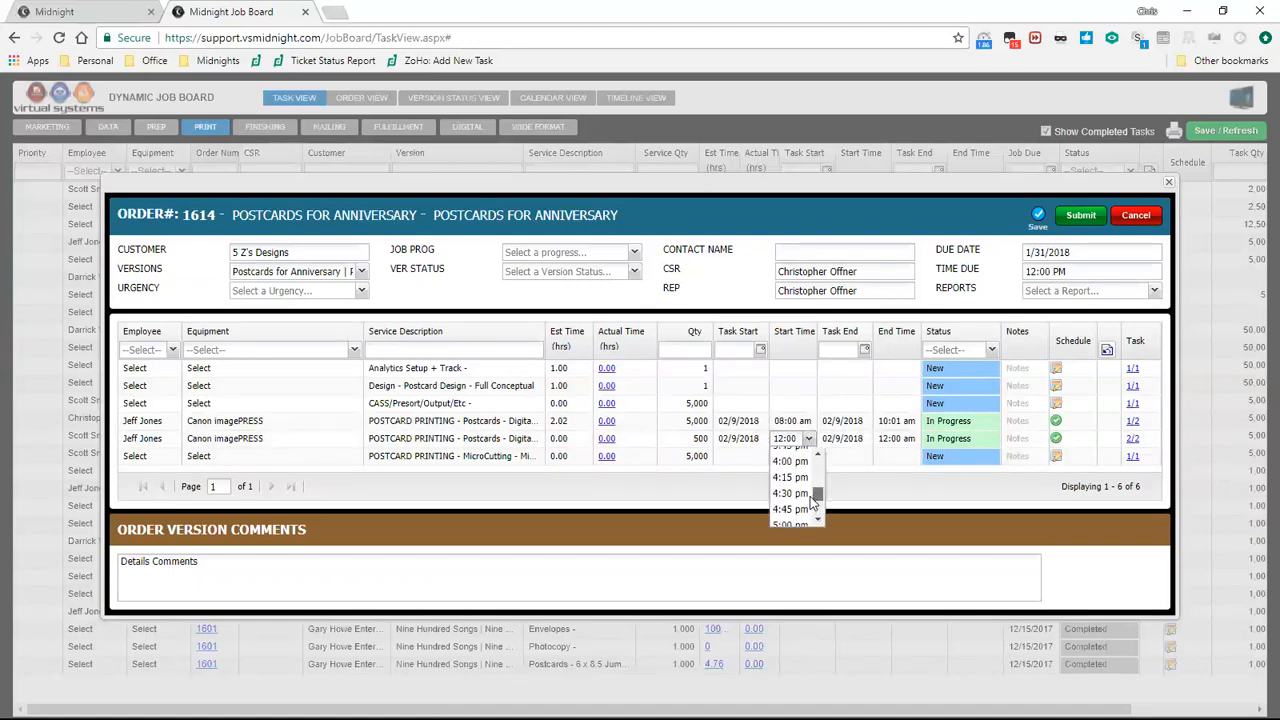
left_click(800, 480)
left_click(890, 450)
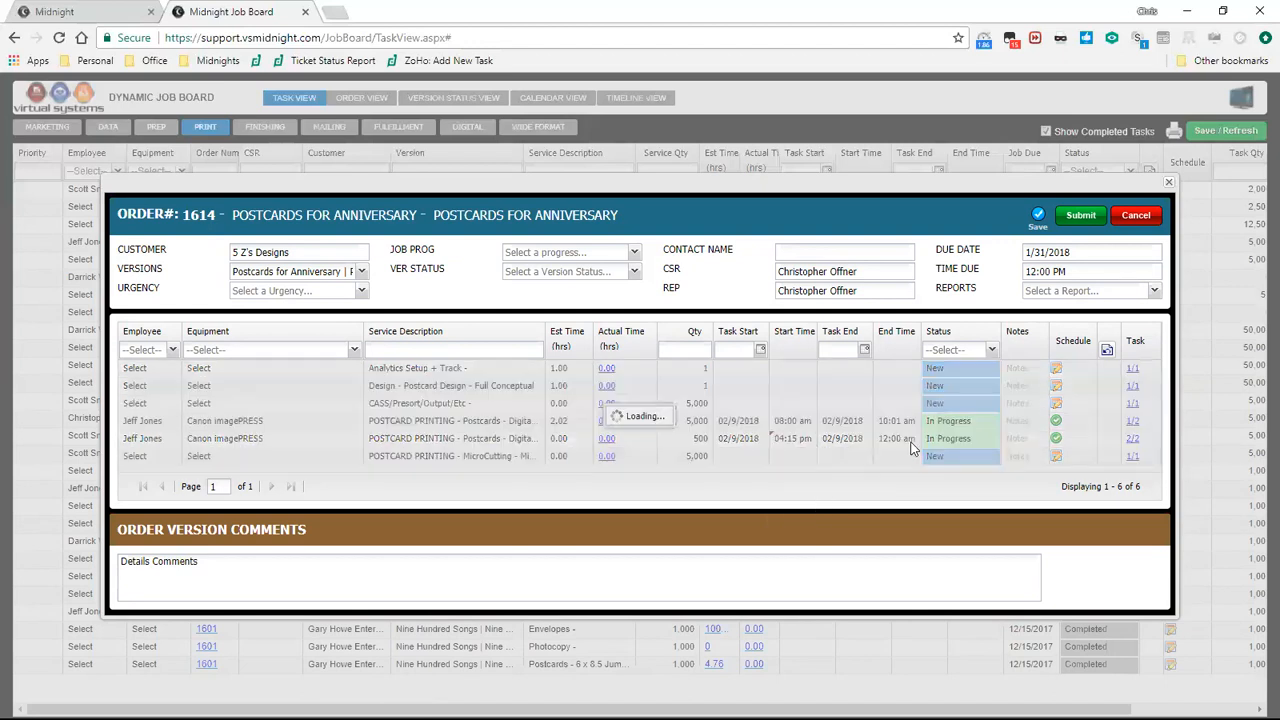
Step: Add the note "Rework; Machine Crash due to Power Outage" to the 500-piece postcard printing task
left_click(913, 445)
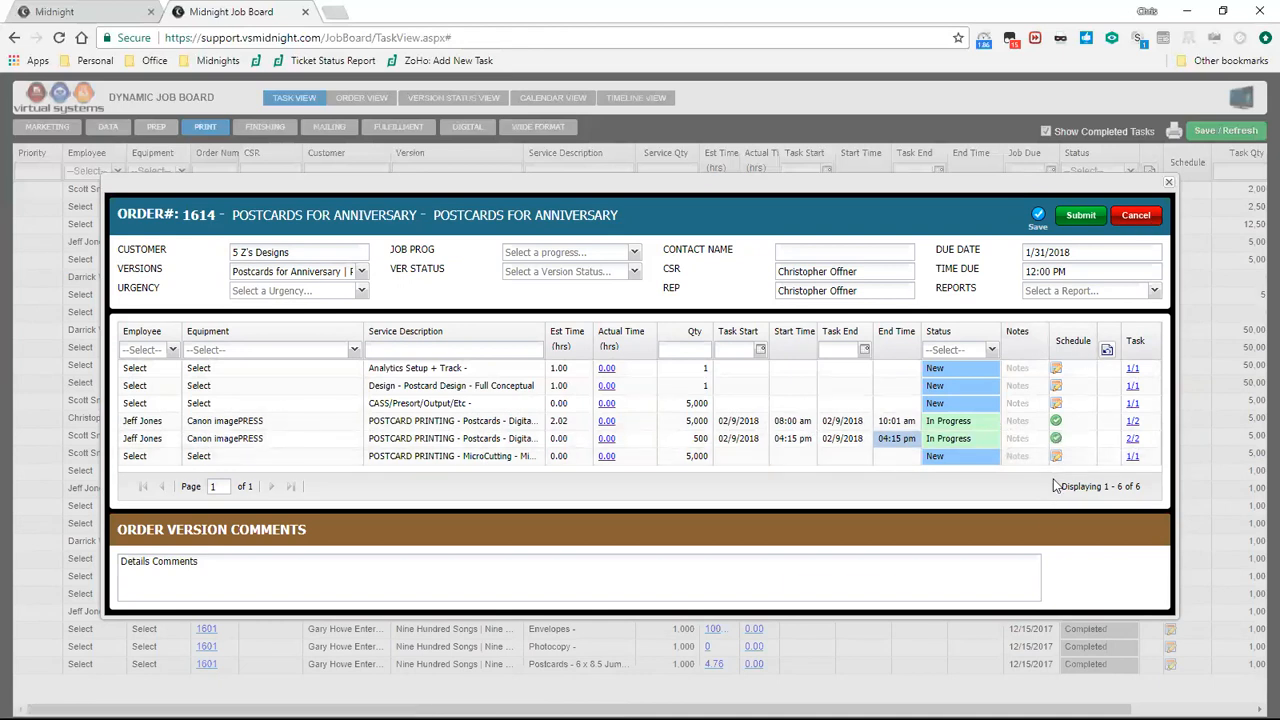
left_click(1014, 440)
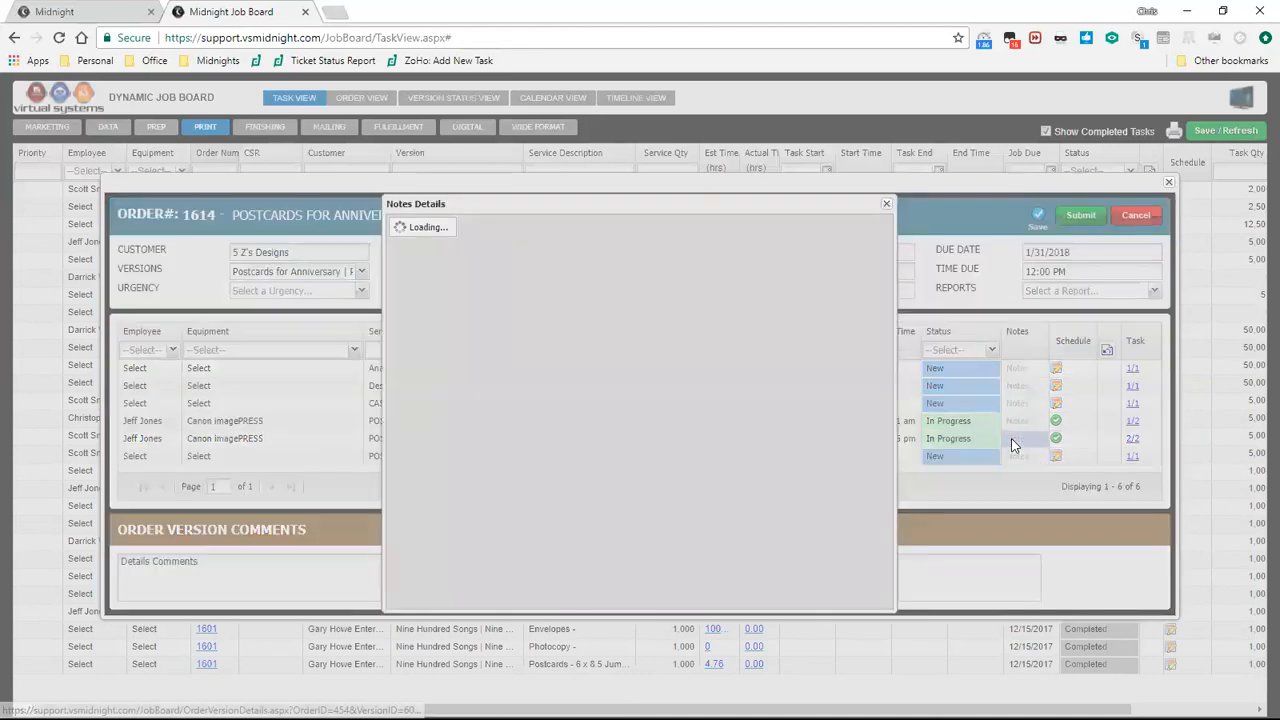
left_click(534, 280)
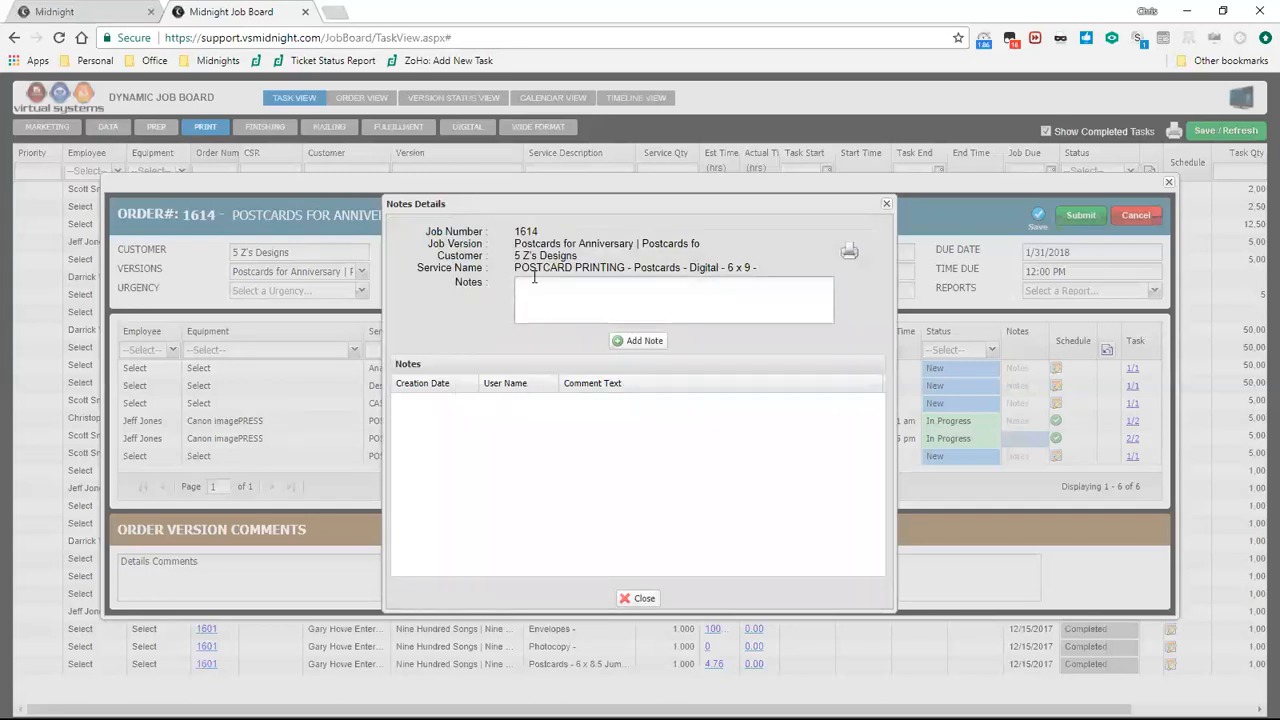
type("Rework; Machine Crash due to Power Outage")
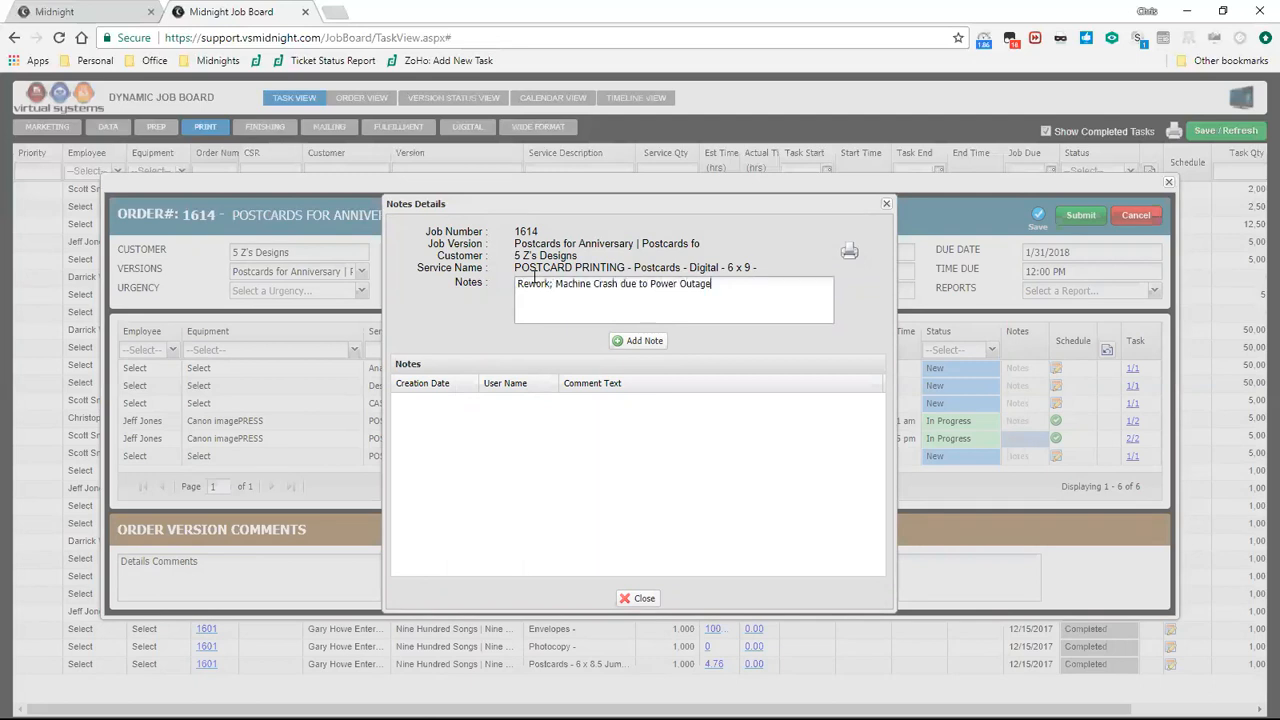
left_click(633, 341)
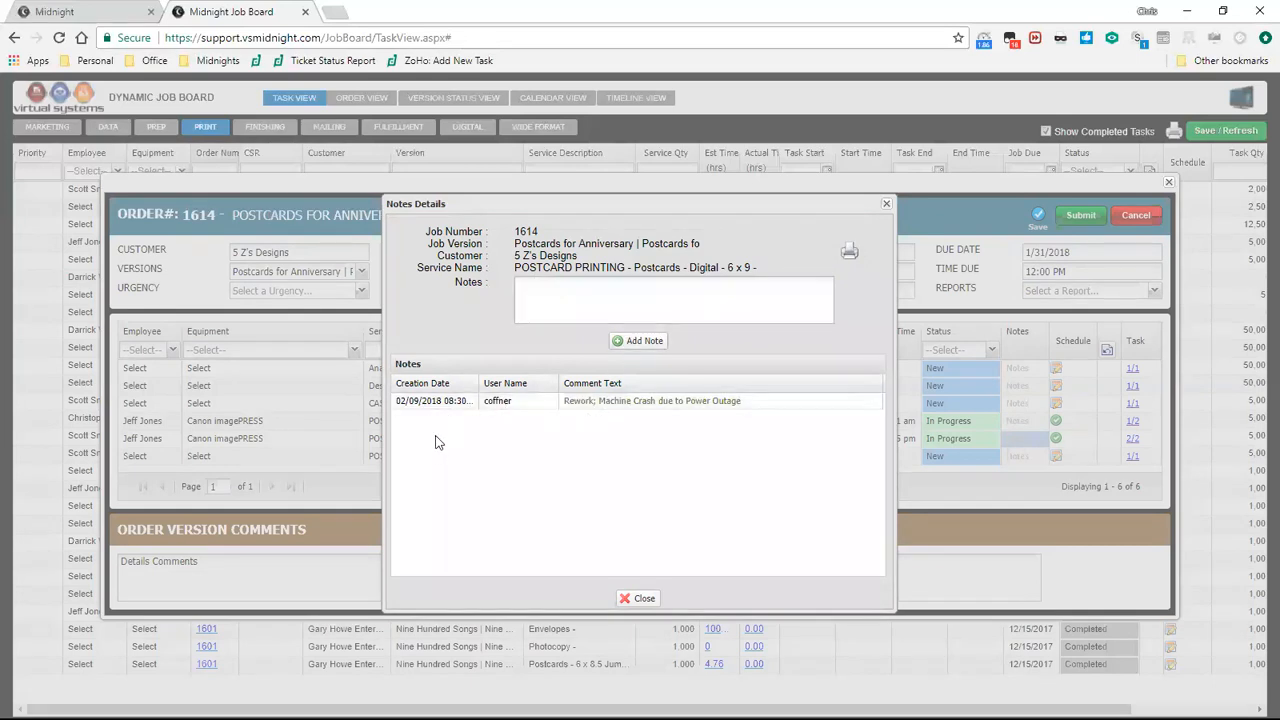
left_click(606, 405)
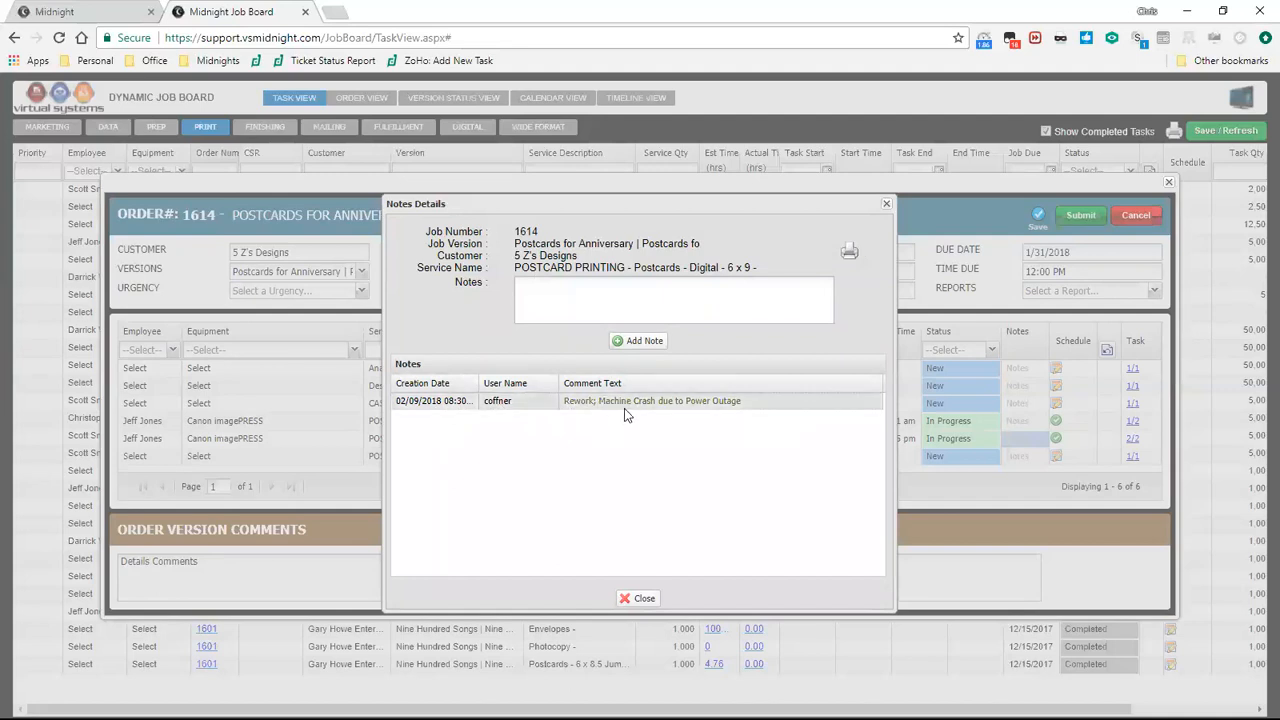
Step: Review the printable notes report for the postcard printing task and submit the Postcards for Anniversary order details
left_click(849, 256)
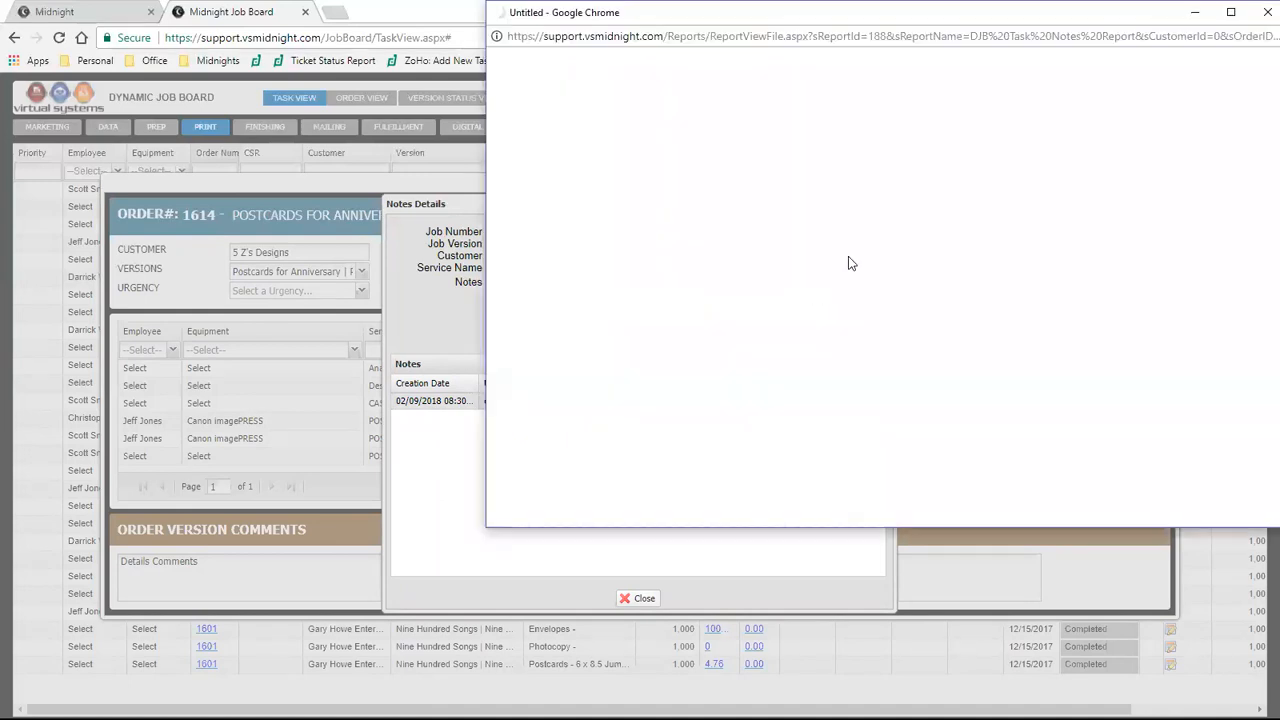
left_click_drag(623, 5, 430, 35)
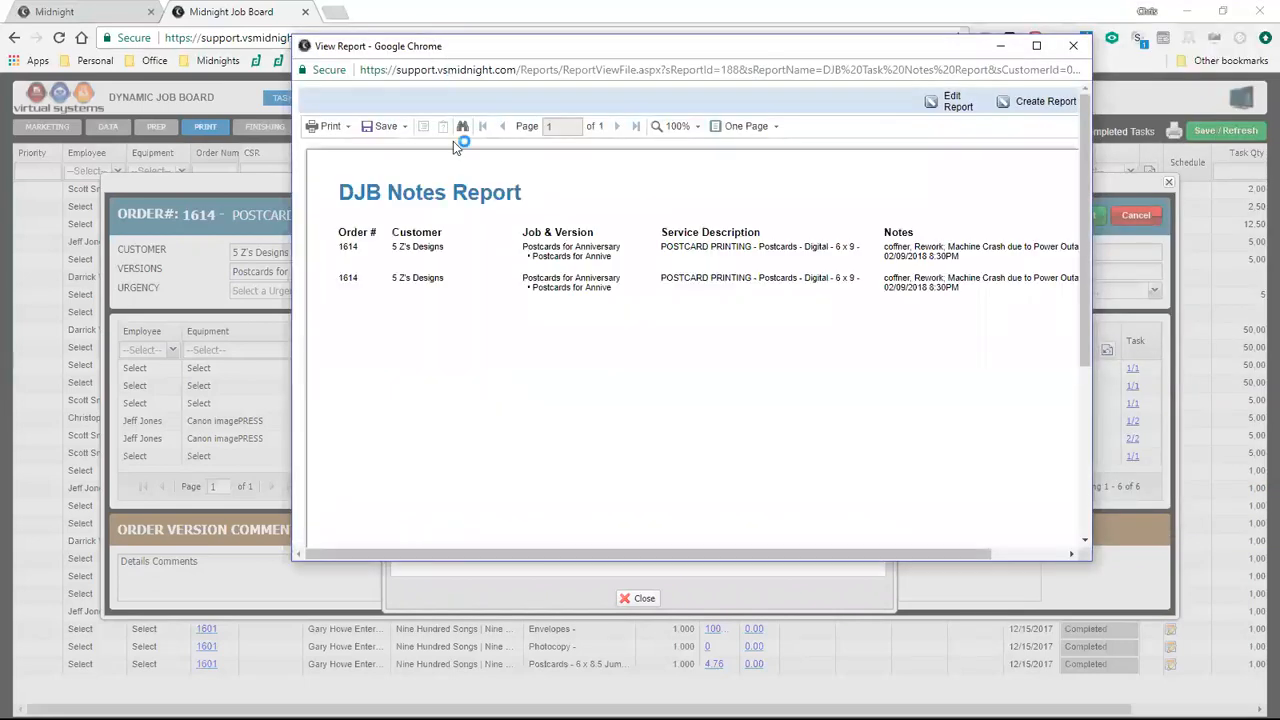
left_click_drag(293, 242, 130, 261)
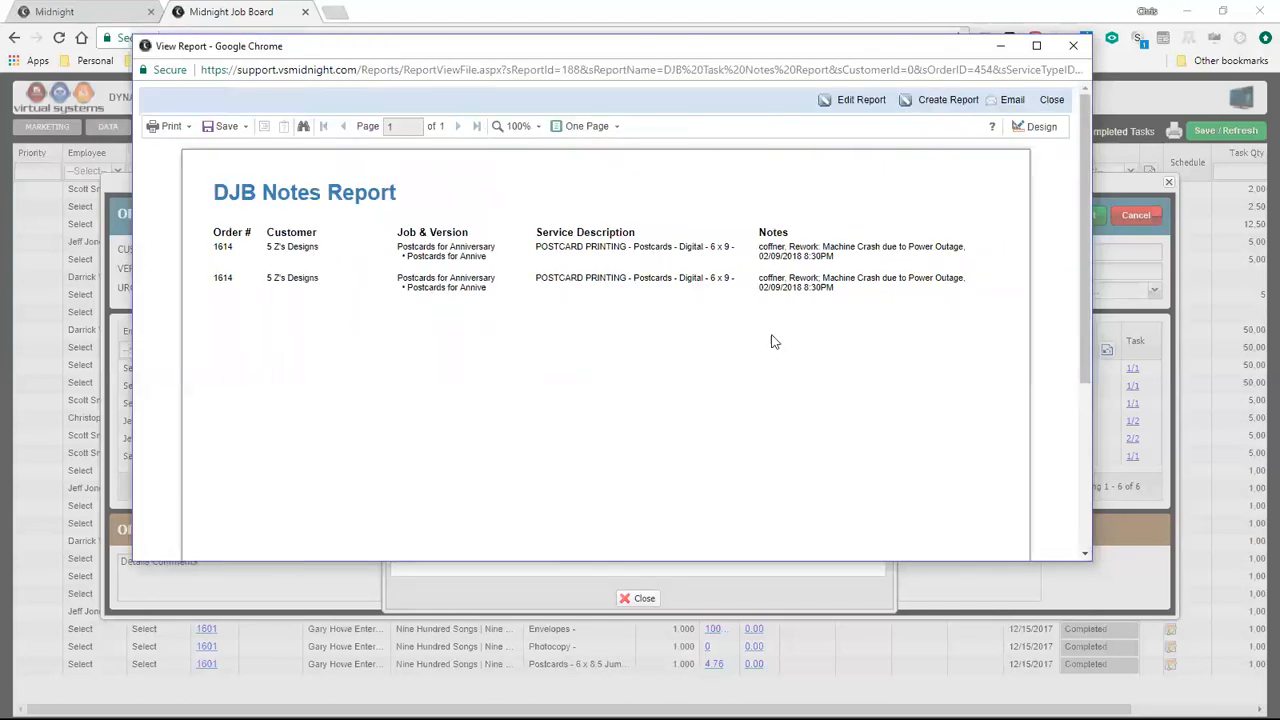
left_click(1053, 100)
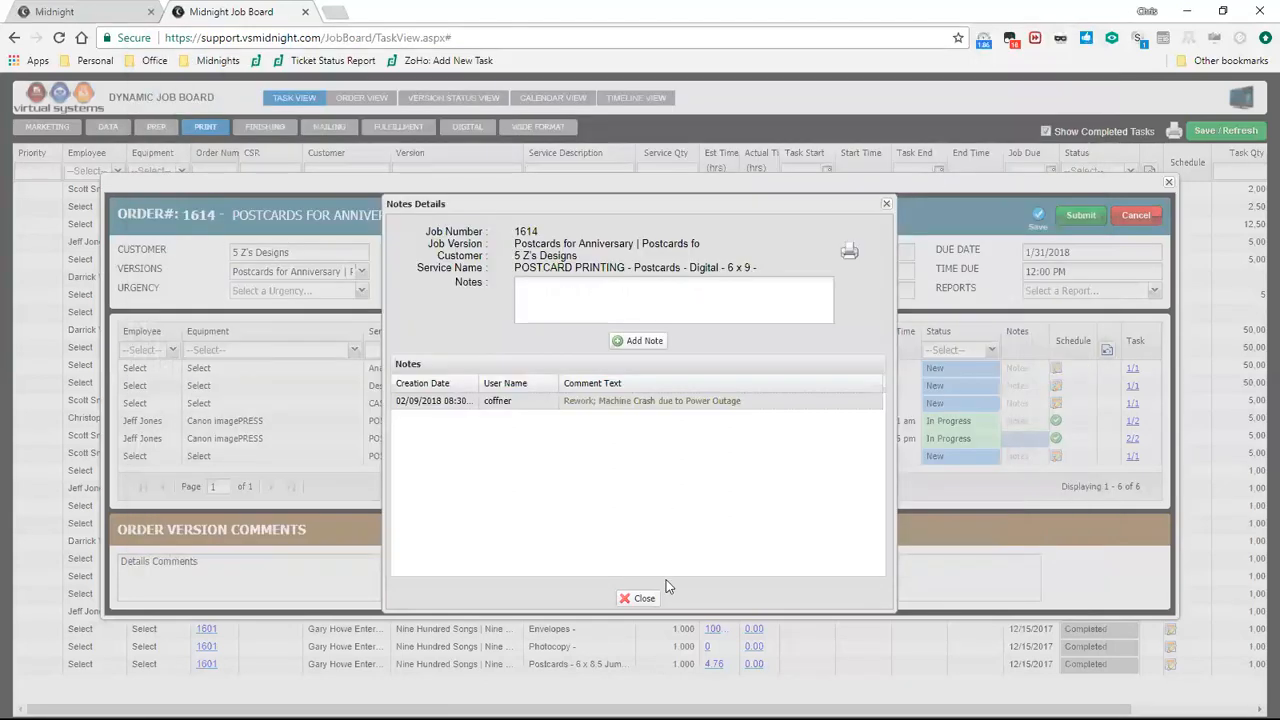
left_click(644, 598)
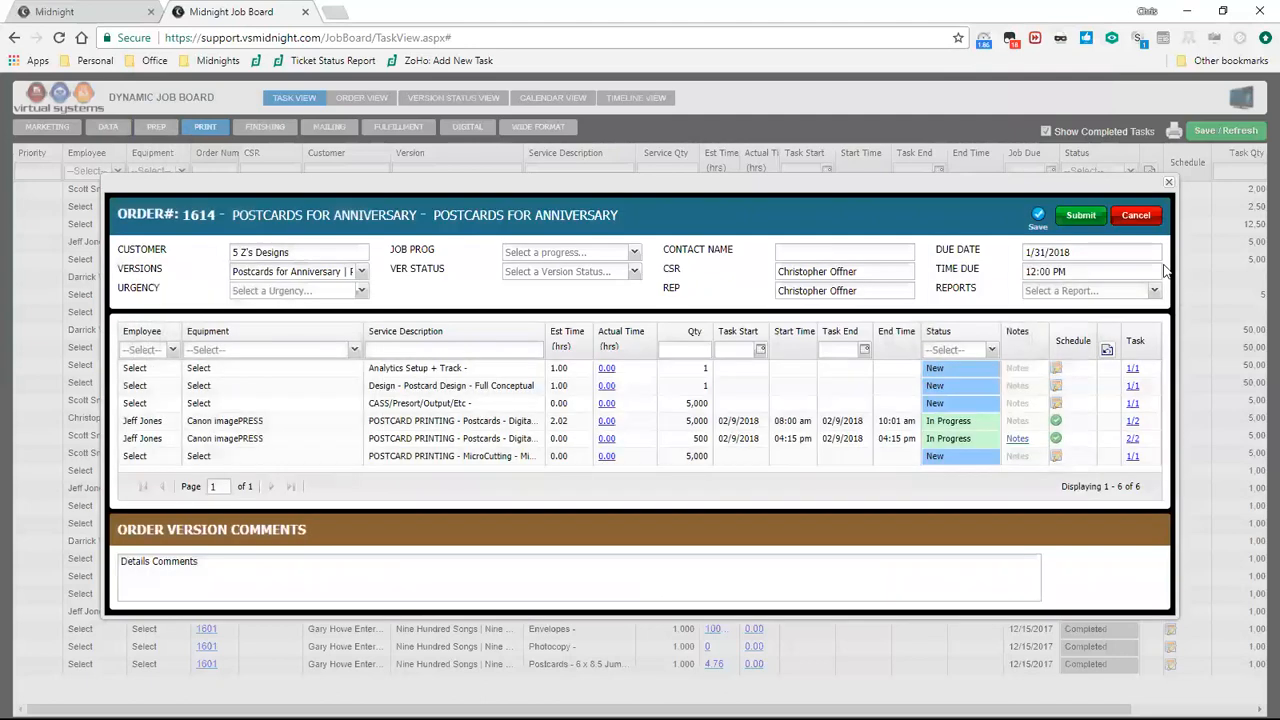
left_click(1079, 217)
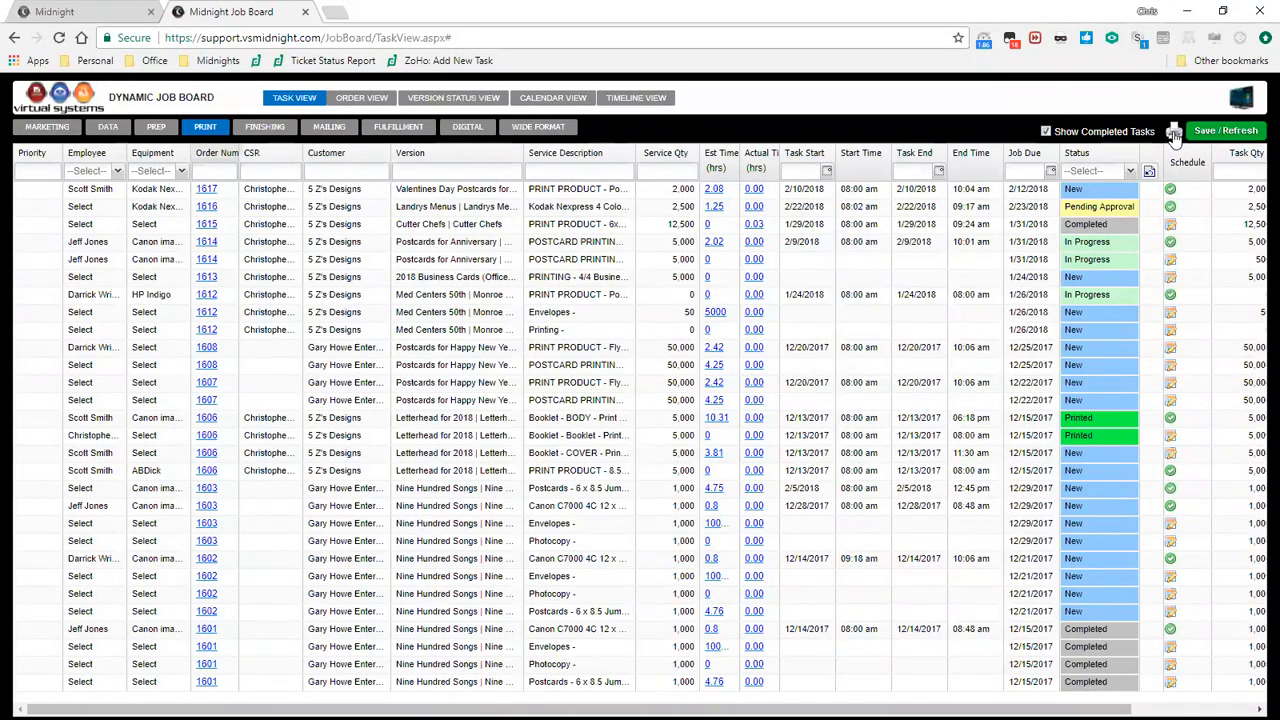
Step: Run the Dynamic Job Board Report for the Print tasks with both task start dates set to Null and review it
left_click(1174, 135)
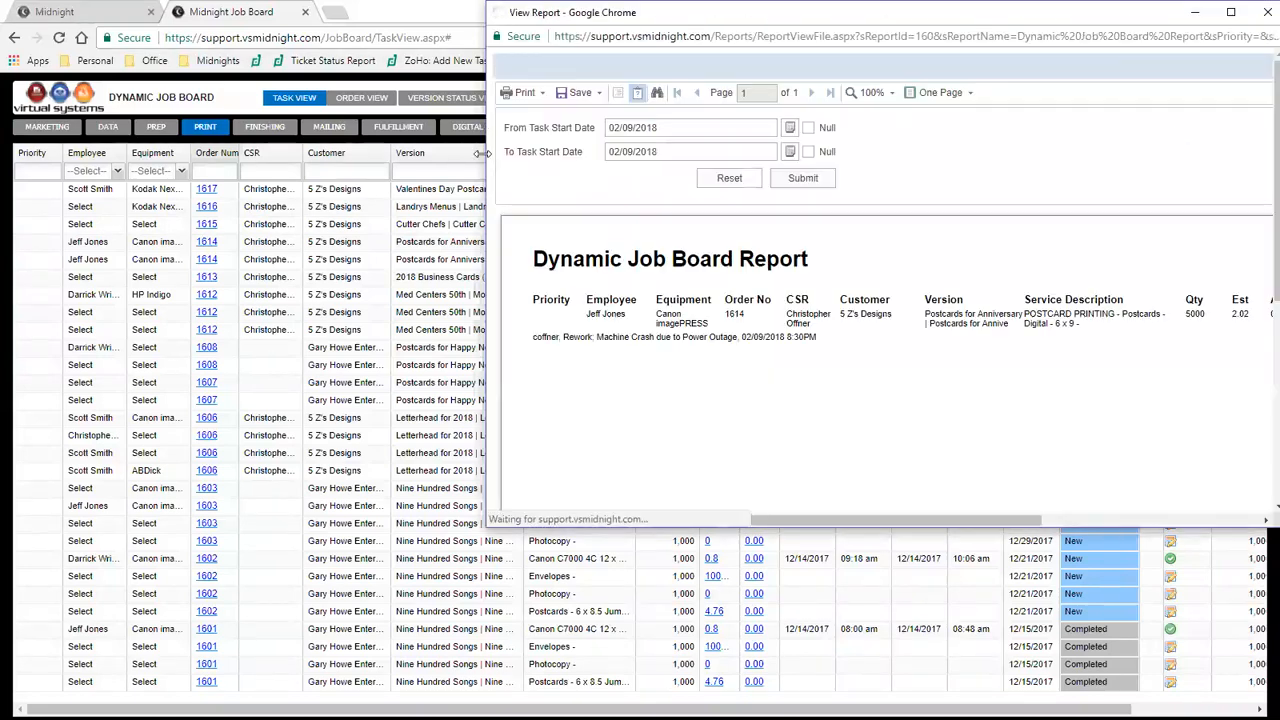
left_click_drag(479, 153, 221, 165)
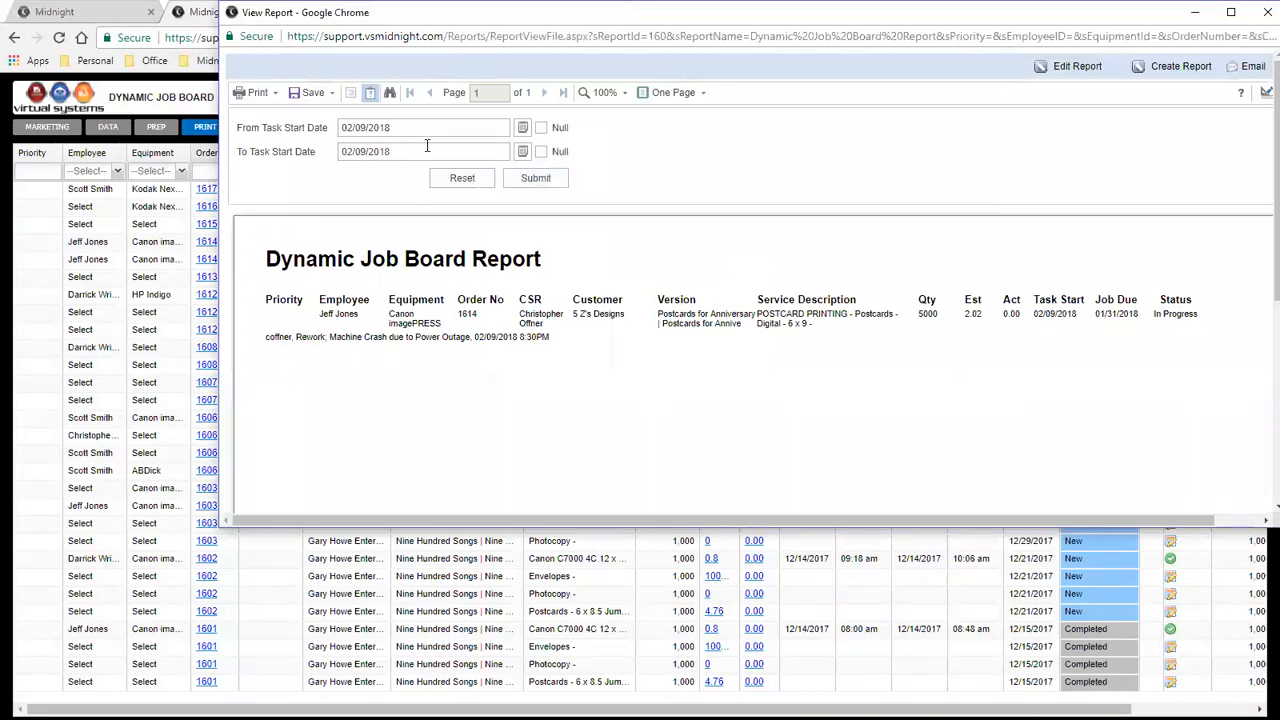
left_click(541, 127)
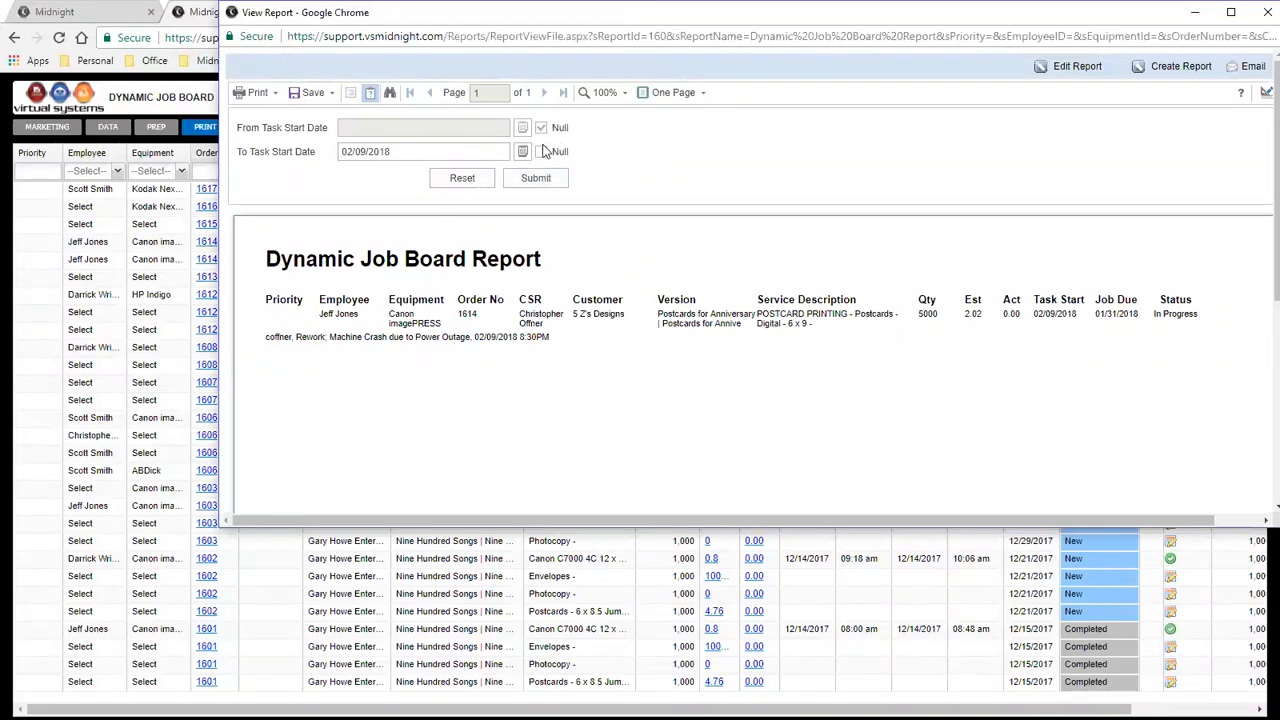
left_click(541, 151)
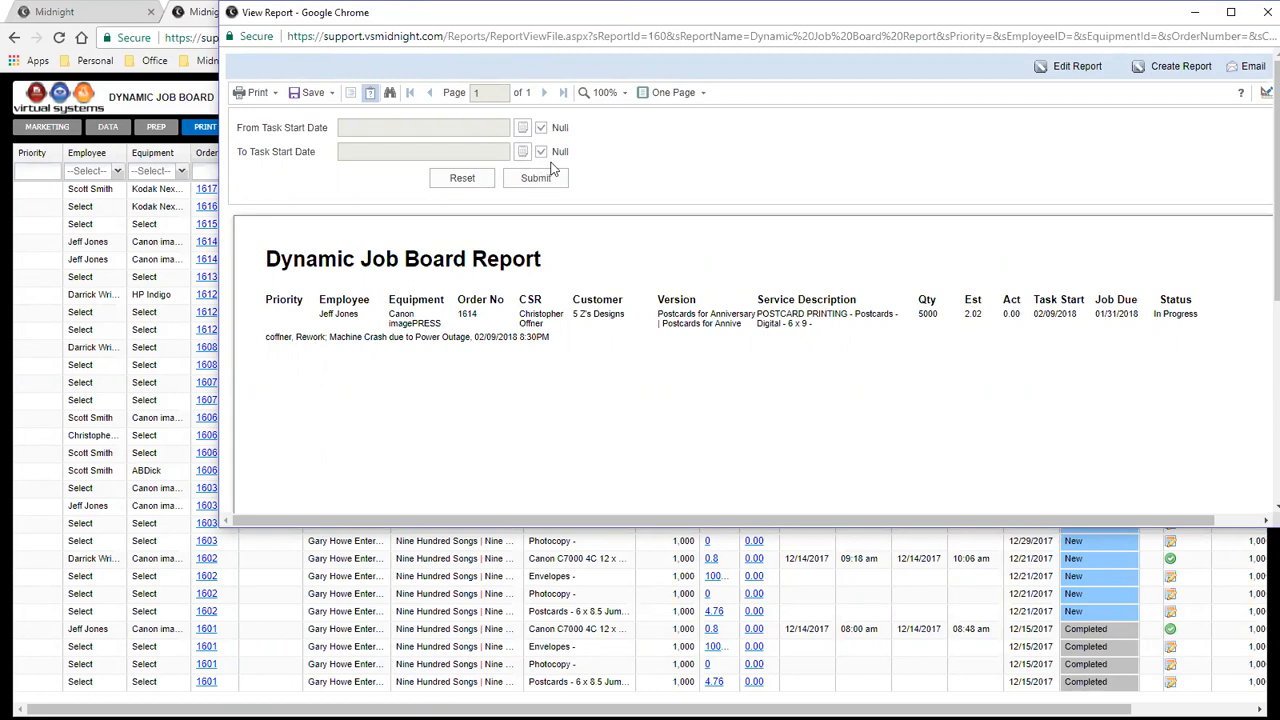
left_click(540, 180)
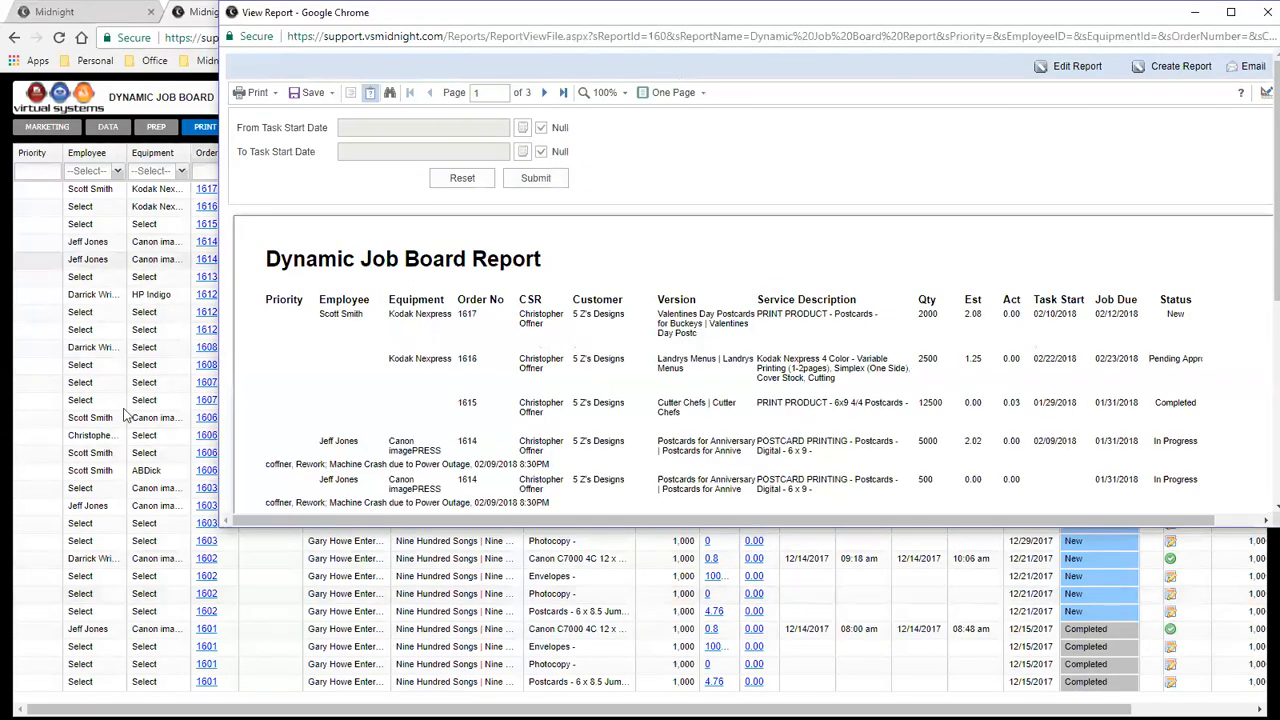
scroll(484, 317, "down", 4)
scroll(484, 317, "up", 5)
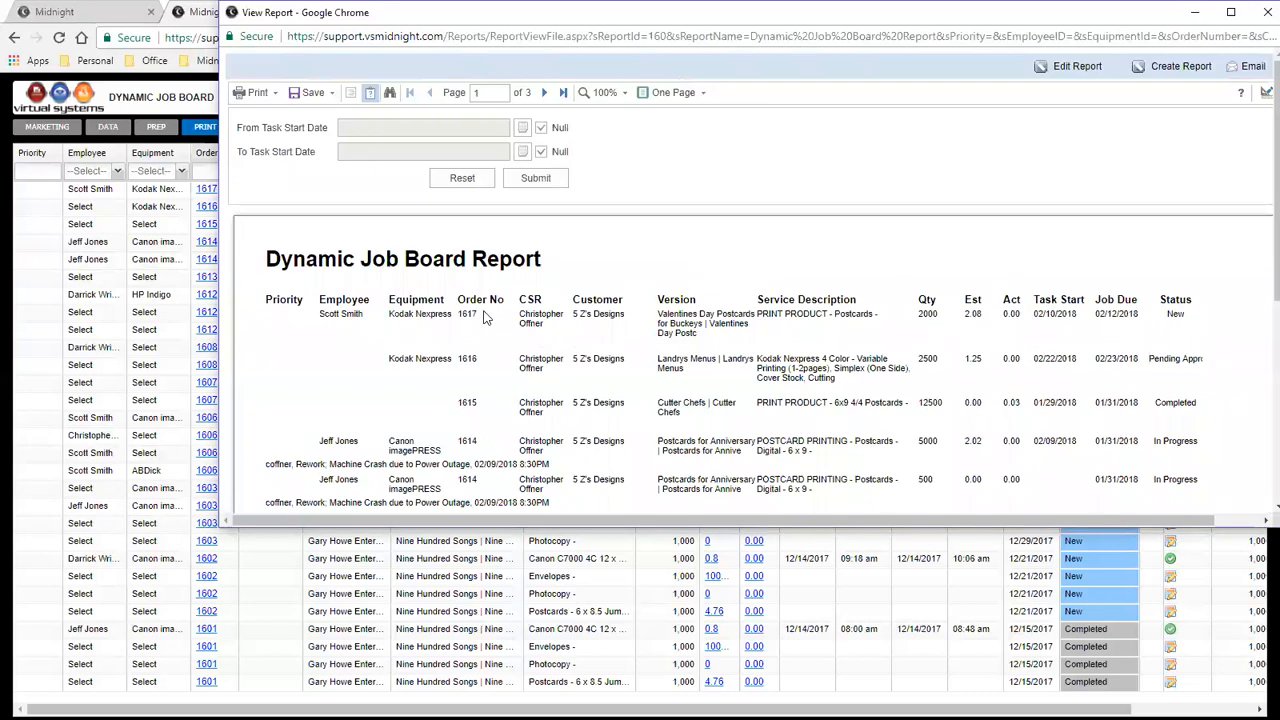
left_click_drag(1034, 14, 891, 44)
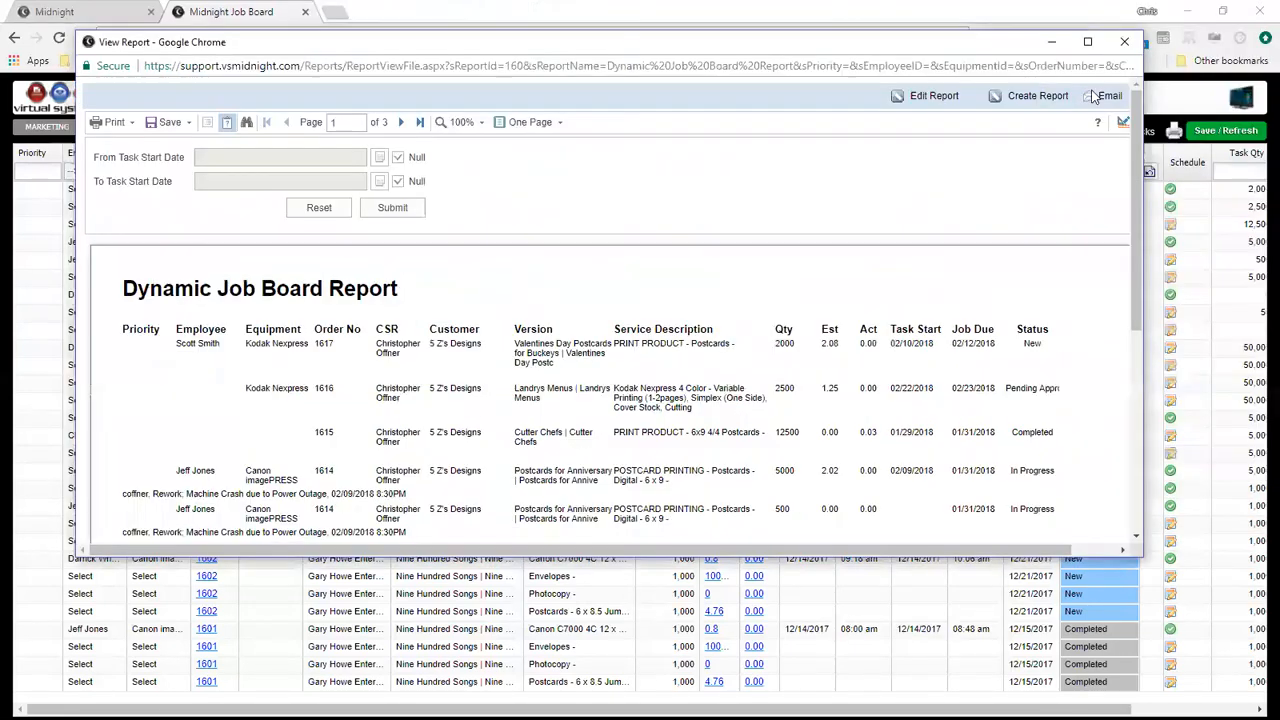
left_click(1127, 41)
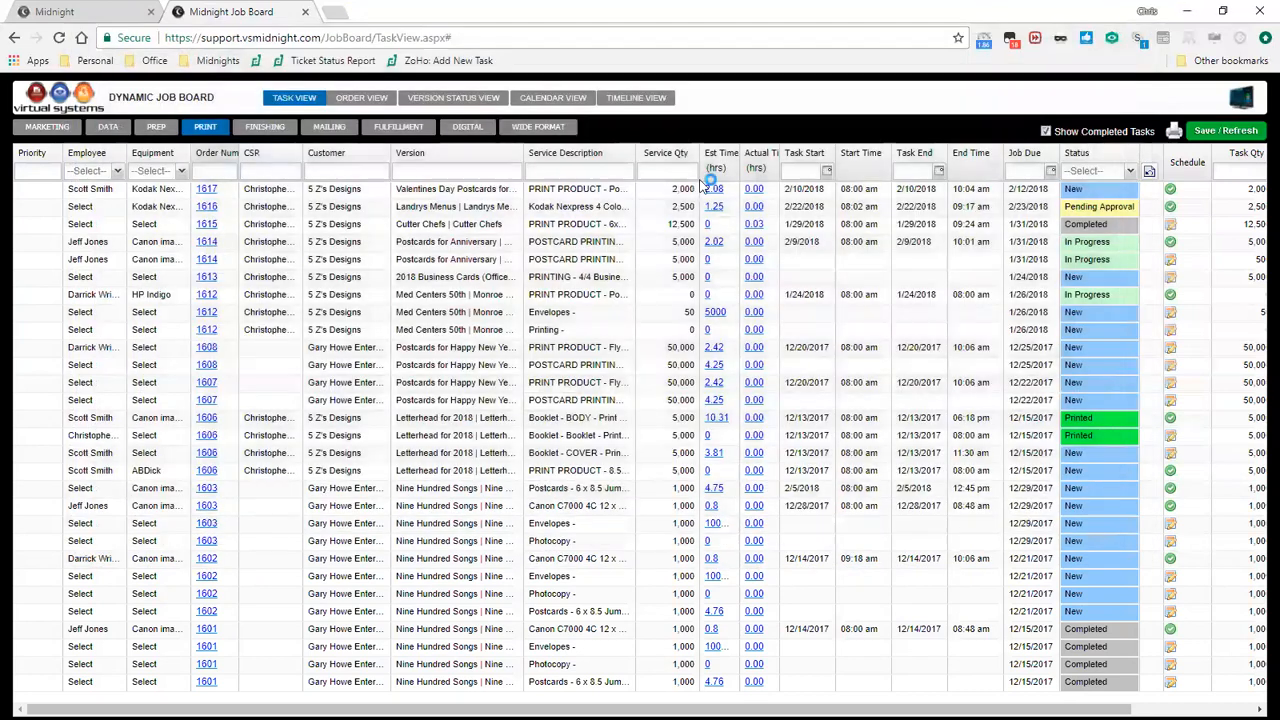
Step: Filter the Print tasks to the employee assigned to the anniversary postcard printing and open the printable board report
left_click(117, 171)
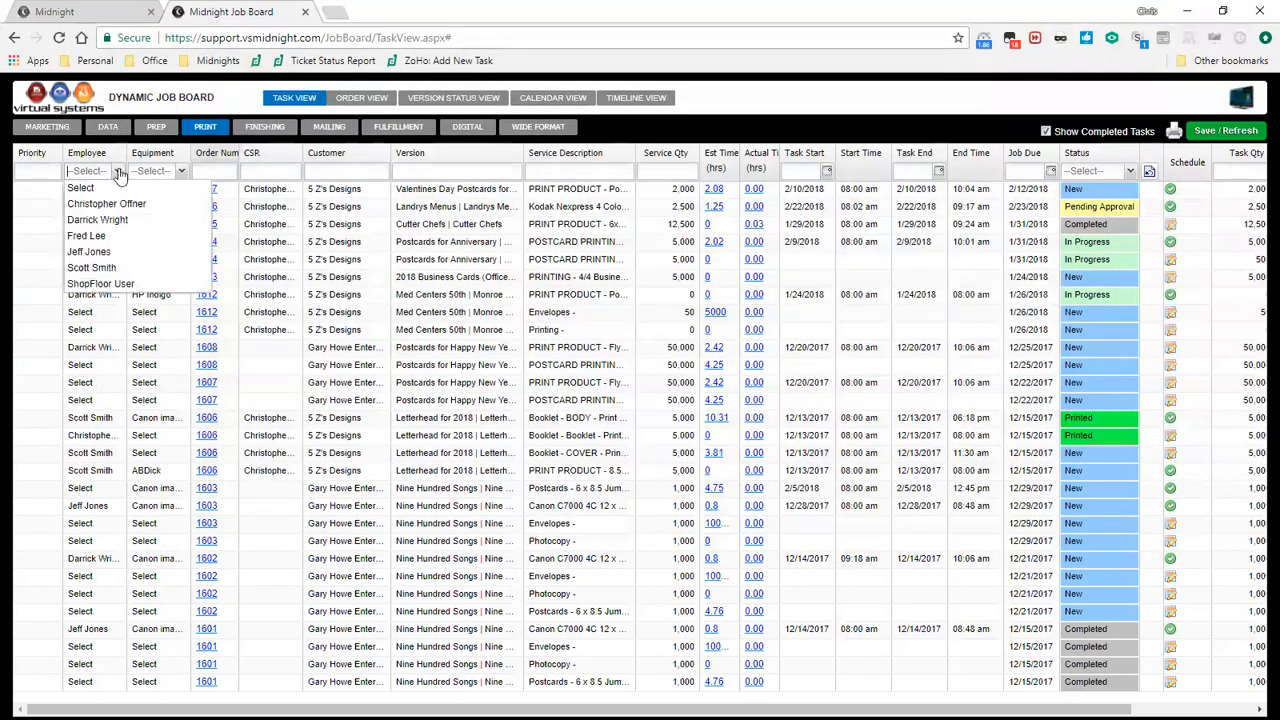
left_click(105, 253)
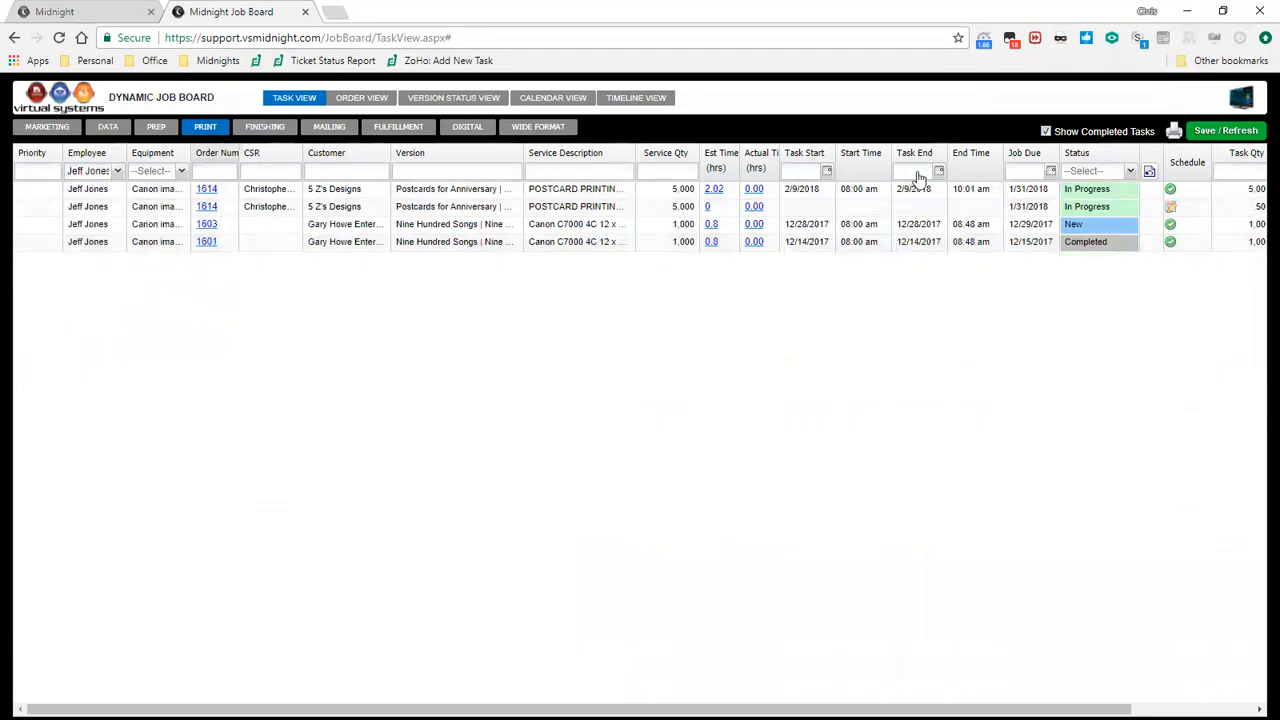
left_click(1175, 133)
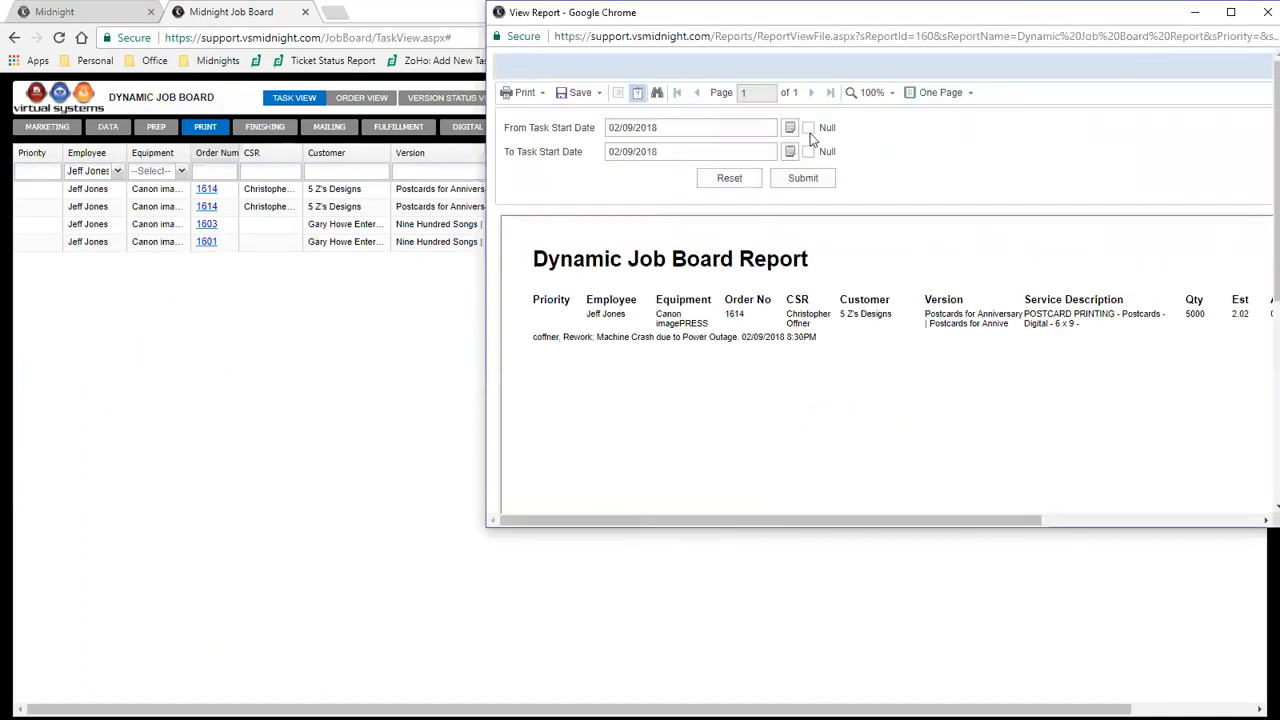
Step: Run the employee-filtered report with the From and To task start dates set to Null and review its columns
left_click(808, 128)
left_click(808, 151)
left_click(712, 178)
left_click(808, 128)
left_click(808, 151)
left_click(803, 178)
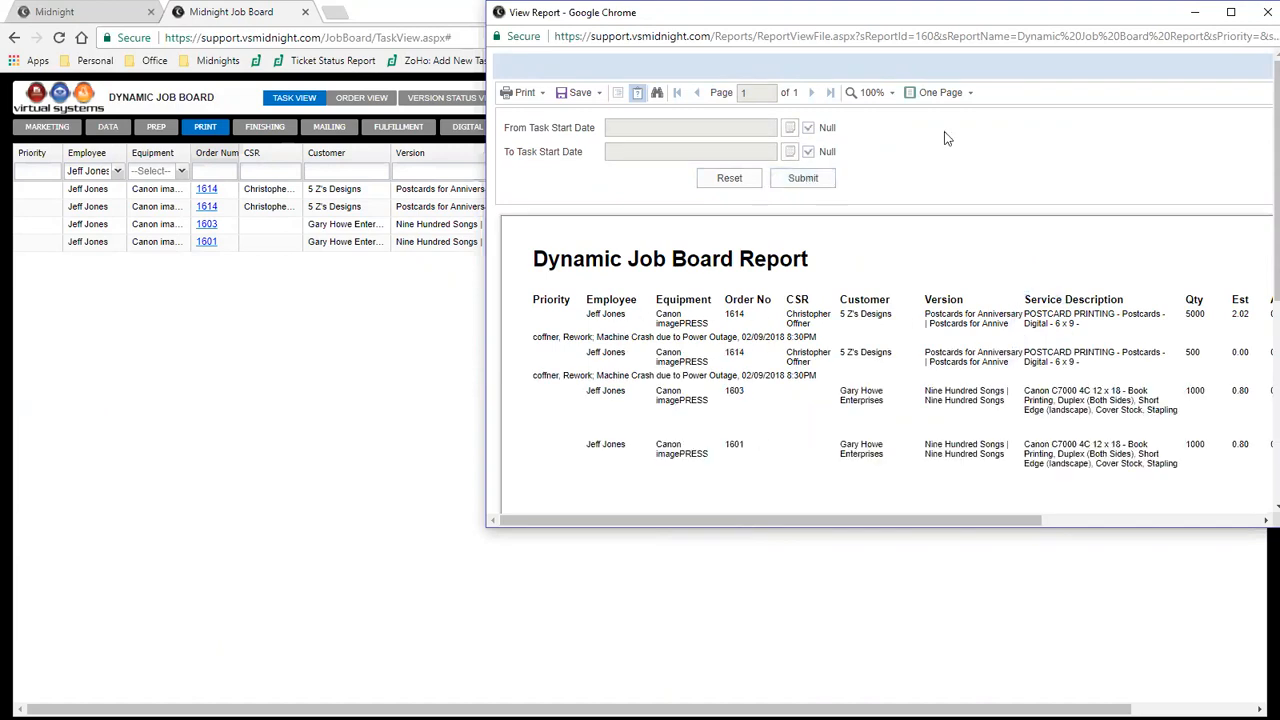
left_click_drag(890, 24, 596, 29)
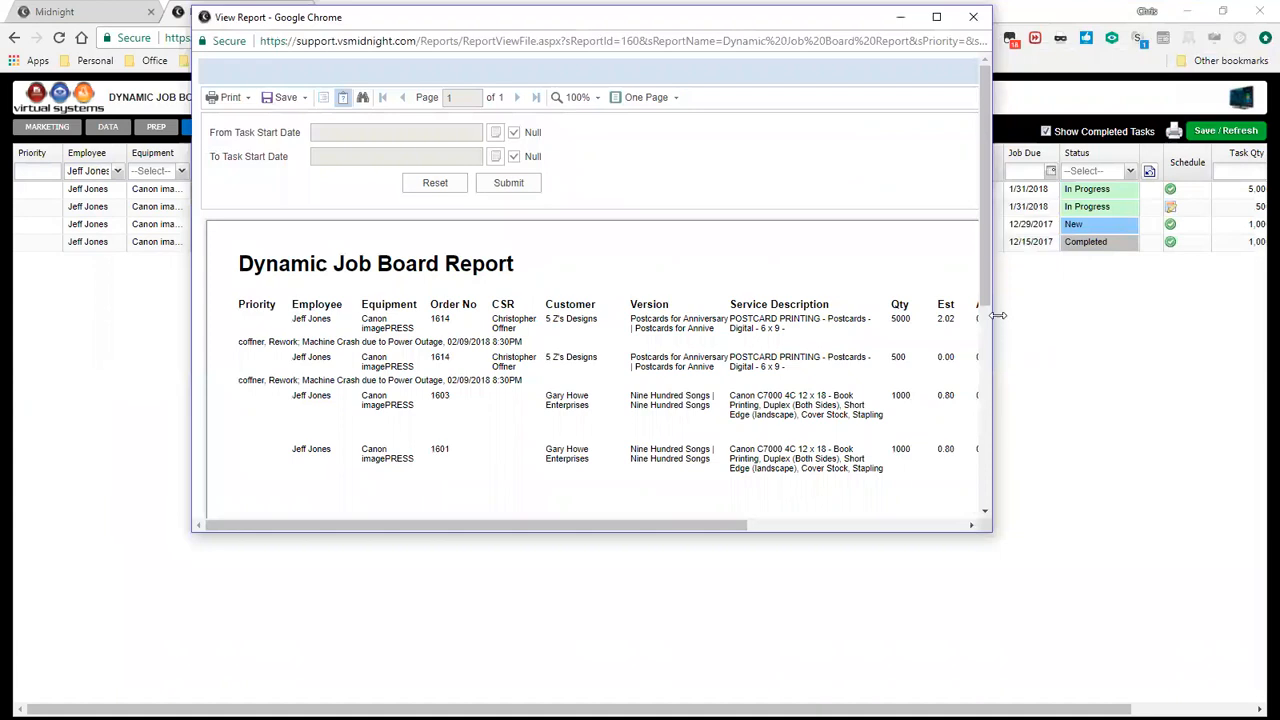
left_click_drag(995, 317, 1196, 315)
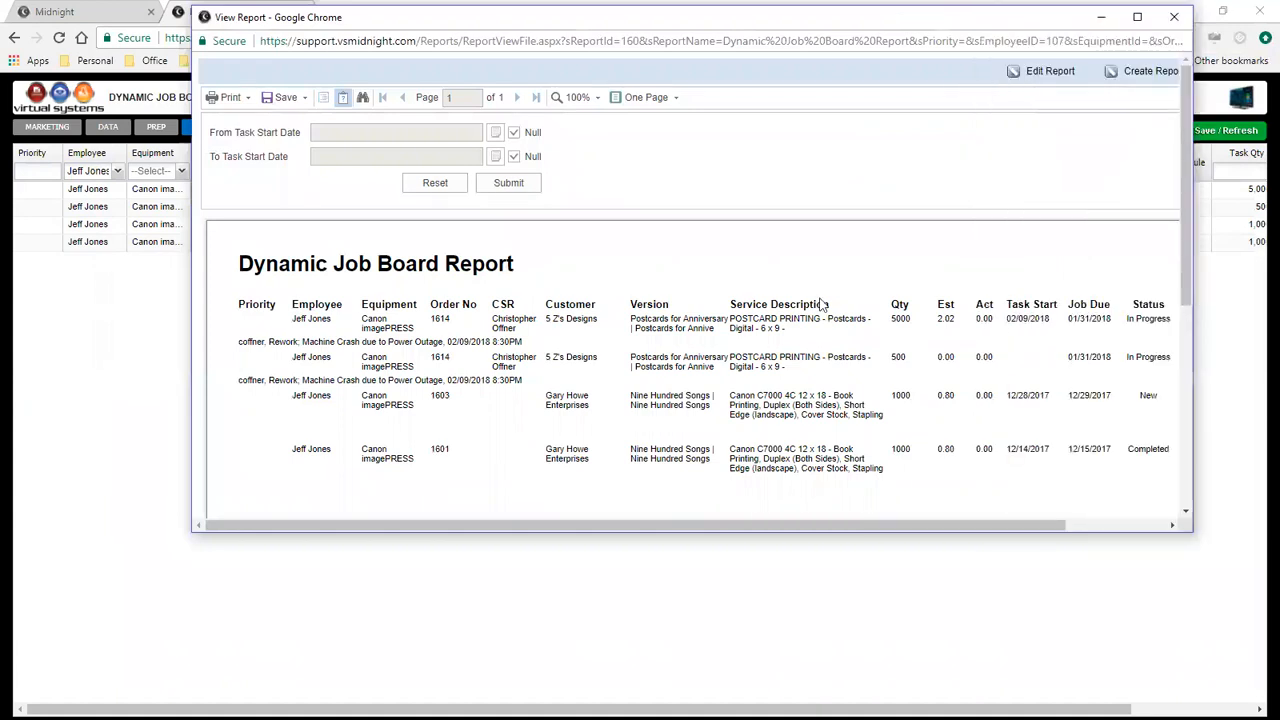
left_click(1174, 17)
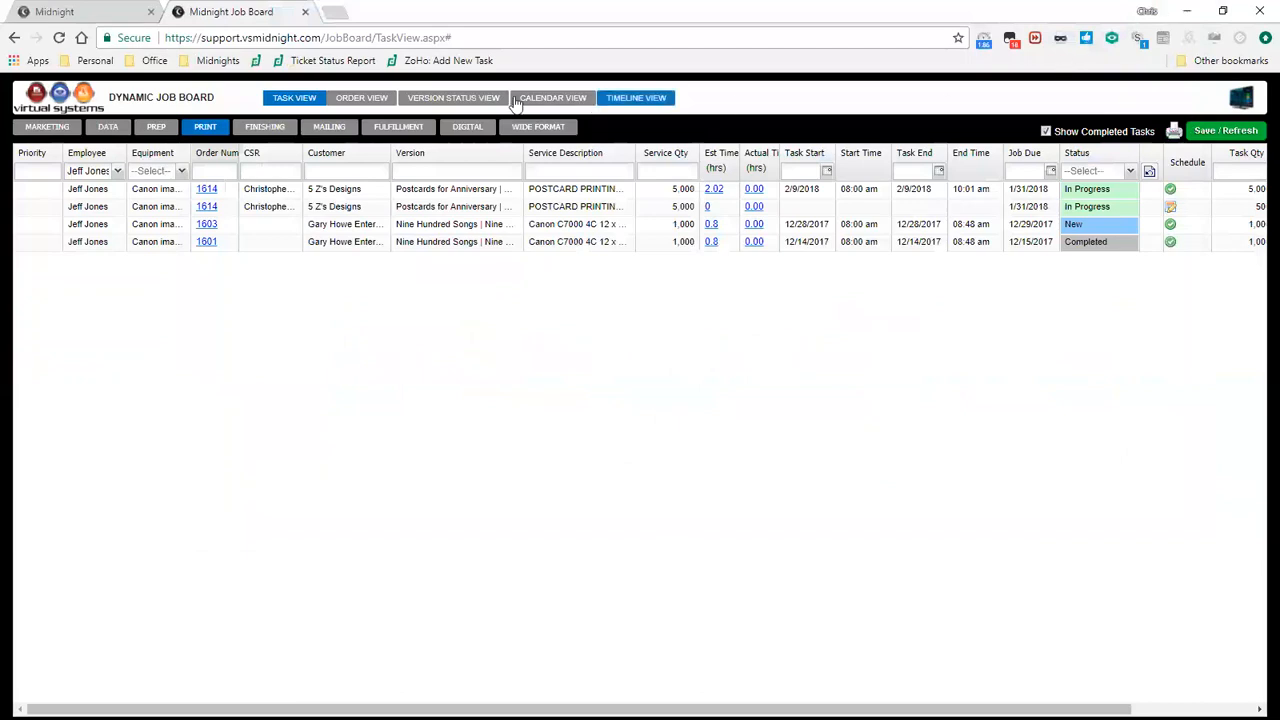
Step: Switch the job board to Order View and review its printable Dynamic Job Board Report
left_click(368, 98)
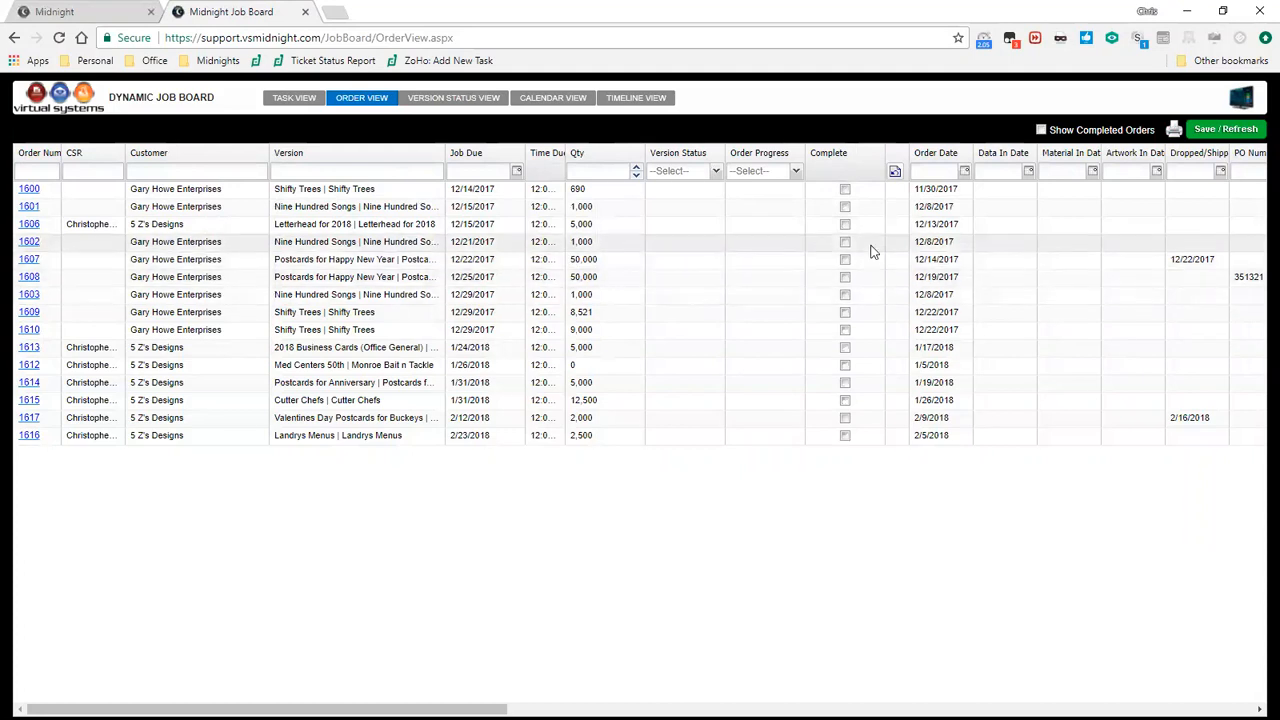
left_click(1174, 133)
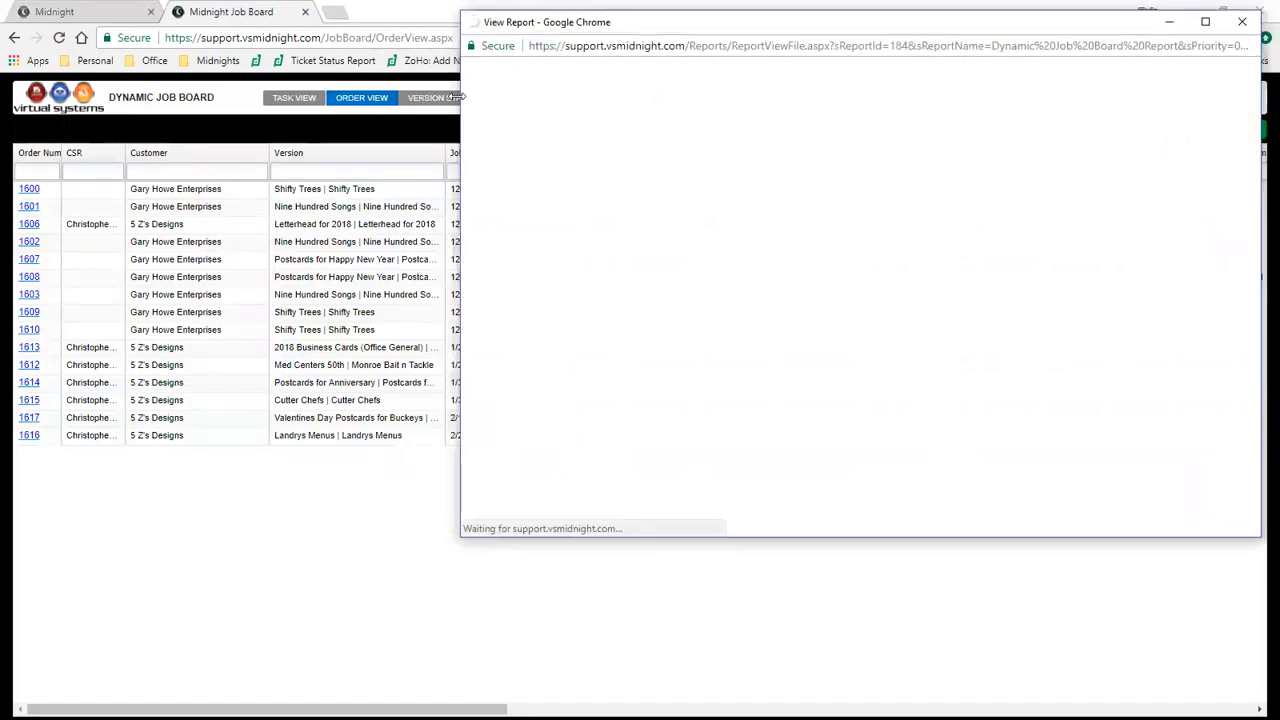
left_click_drag(455, 97, 110, 97)
scroll(383, 289, "down", 3)
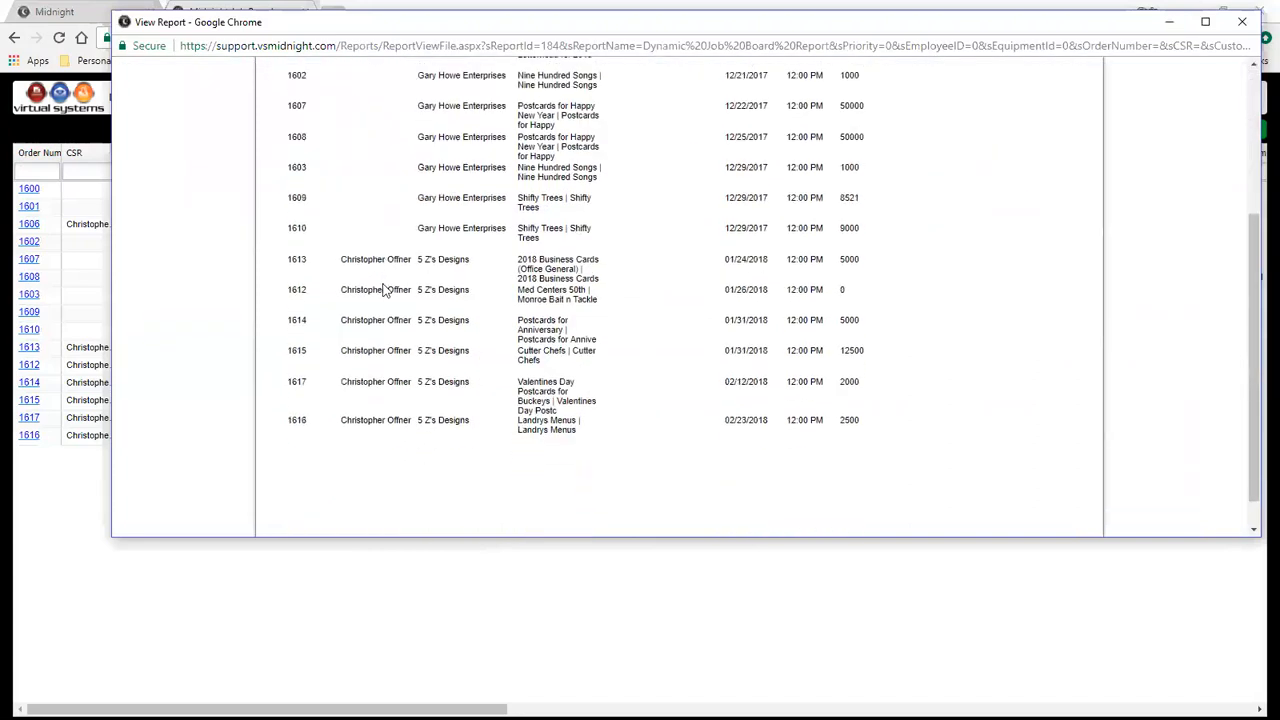
scroll(383, 289, "up", 5)
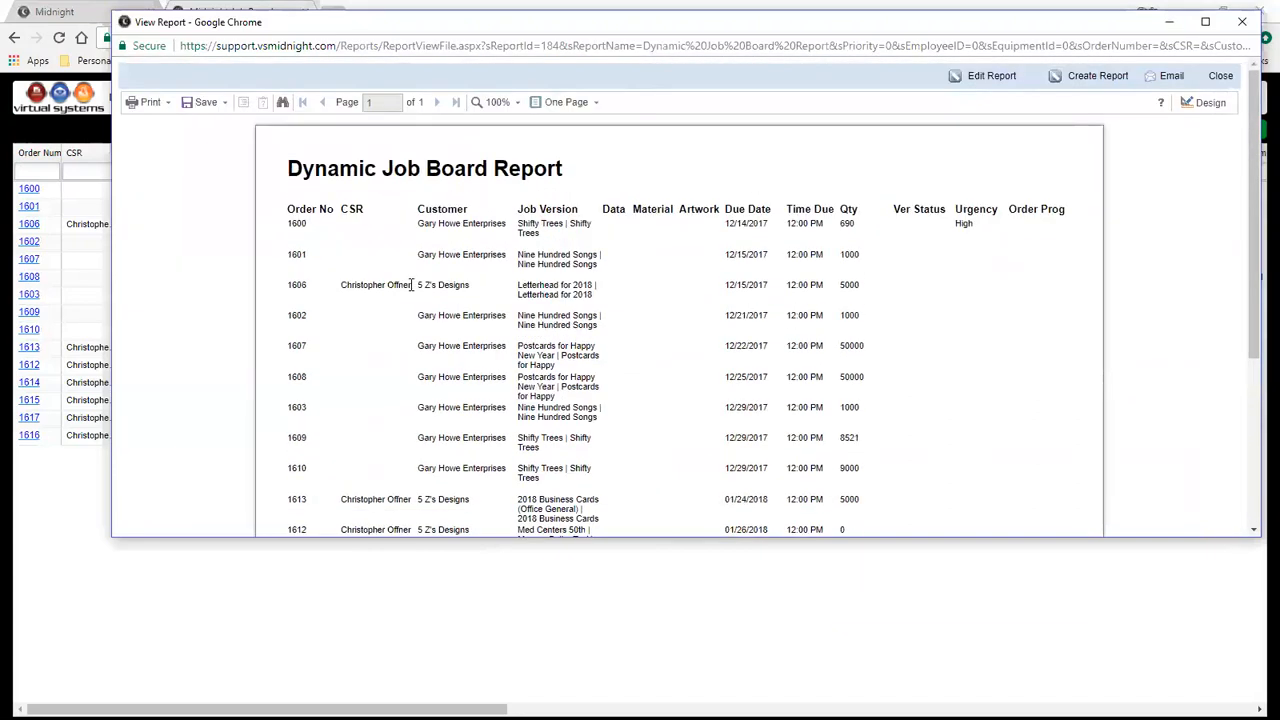
left_click(1218, 80)
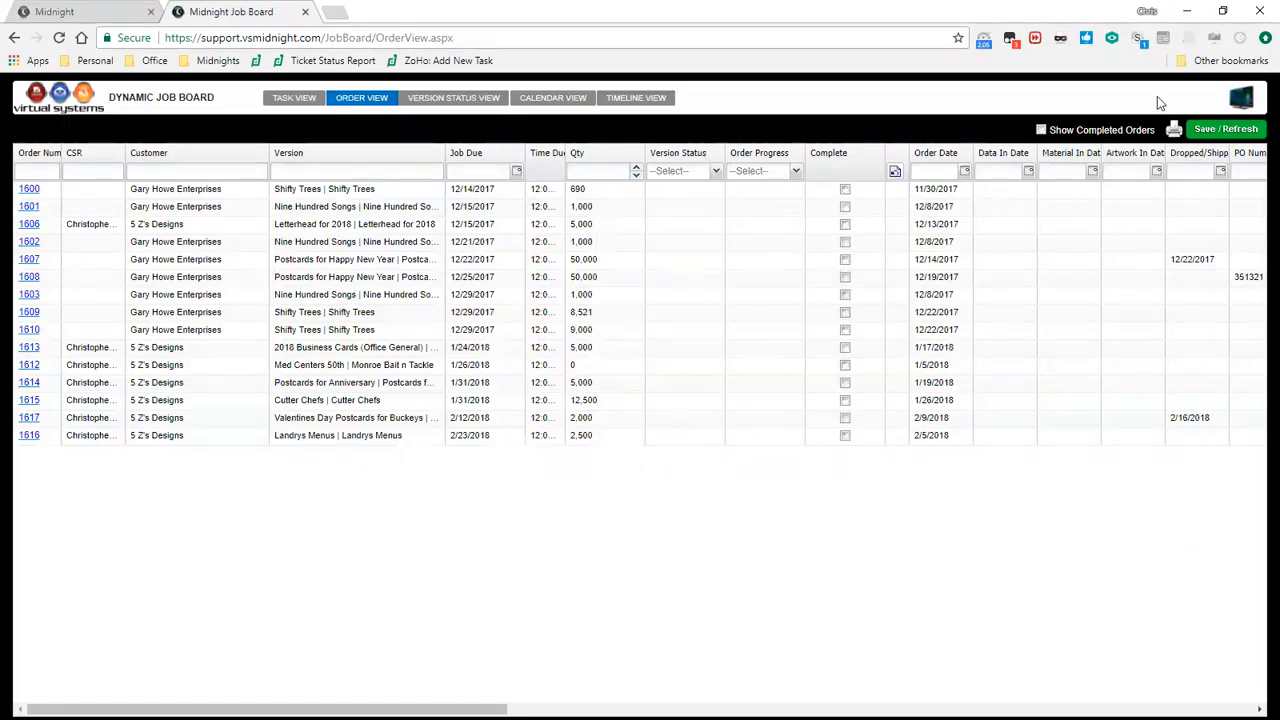
Step: Hide the first set of user-defined columns, UDF1 through UDF10, from Order View
left_click_drag(267, 709, 1012, 709)
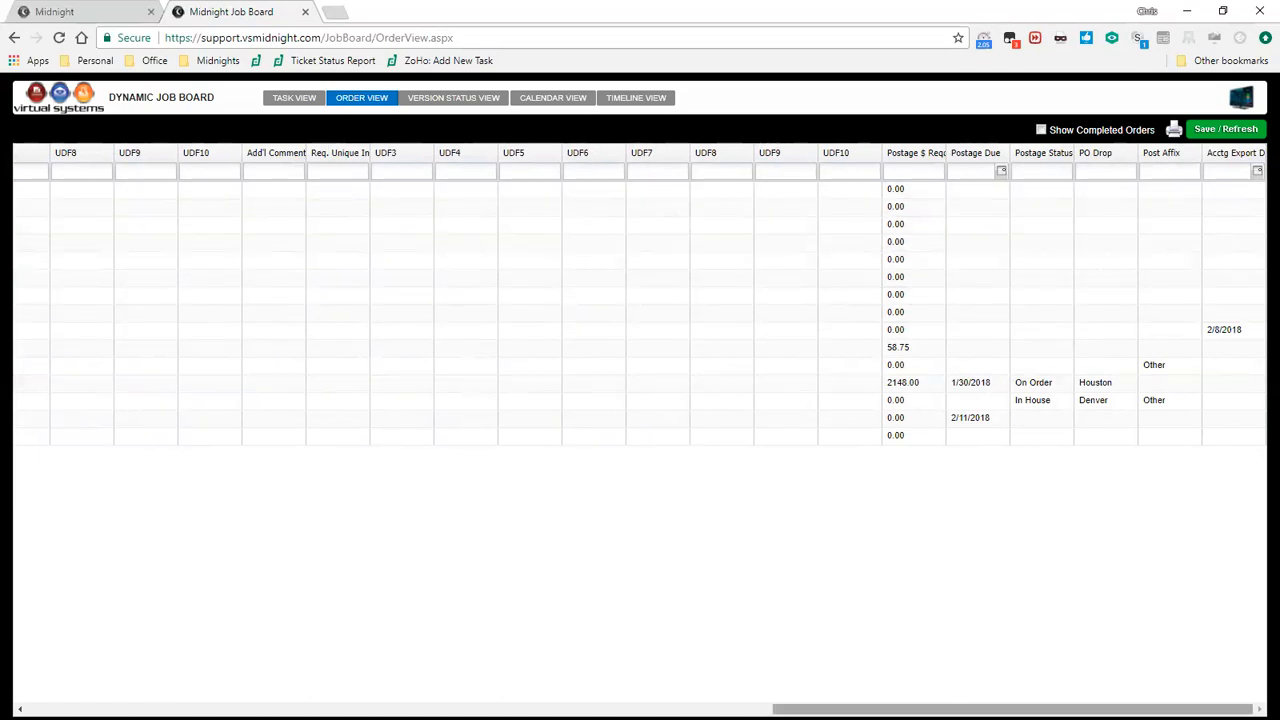
left_click_drag(1012, 709, 752, 709)
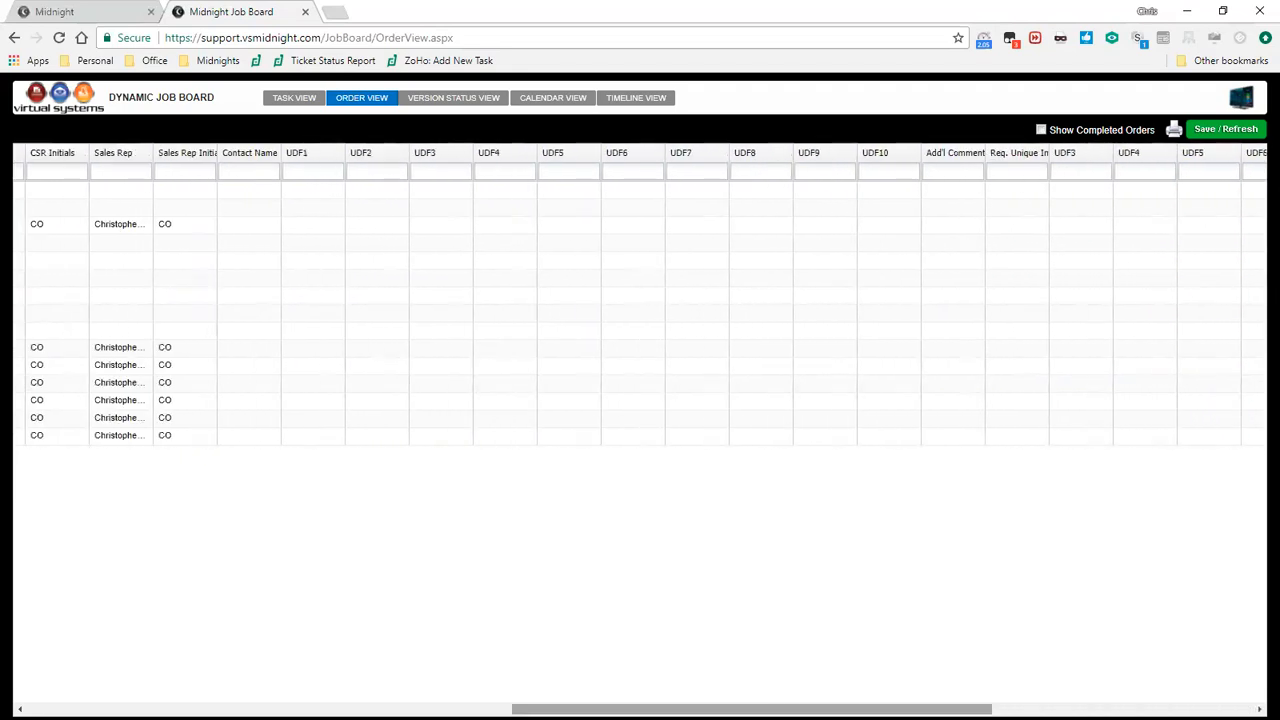
left_click(659, 153)
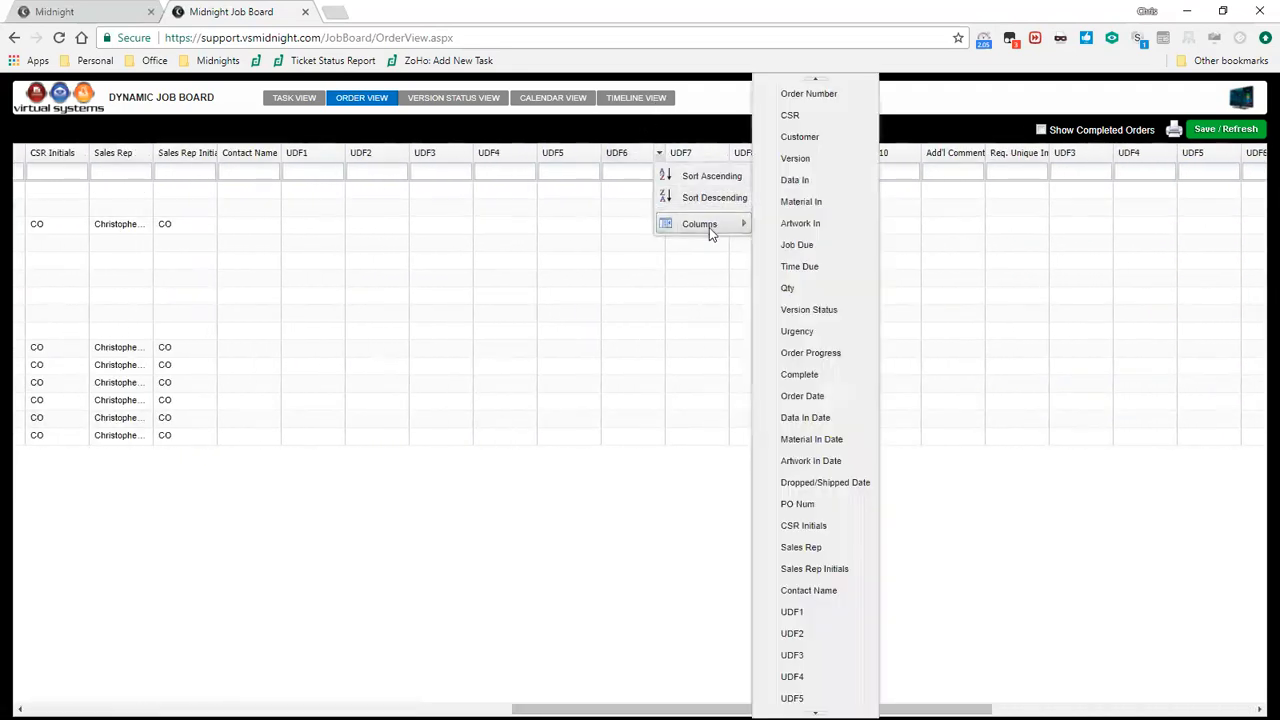
left_click(709, 227)
left_click(660, 154)
left_click(681, 230)
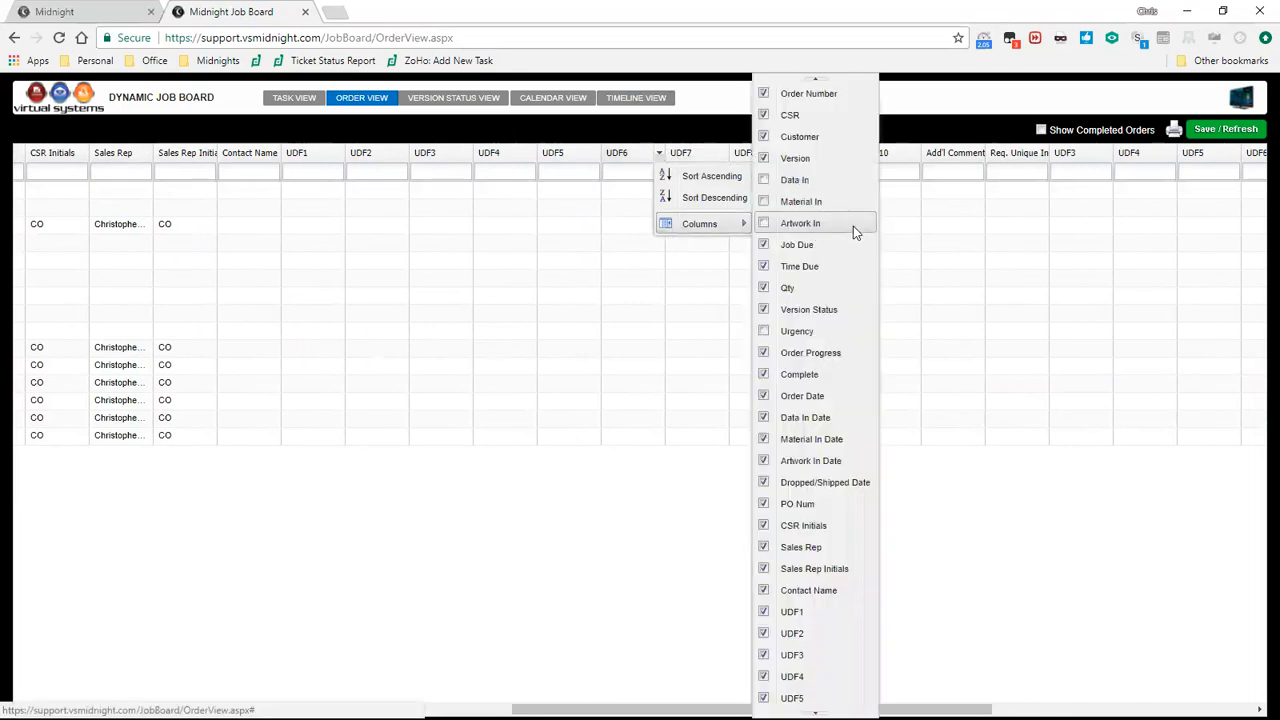
scroll(855, 400, "down", 2)
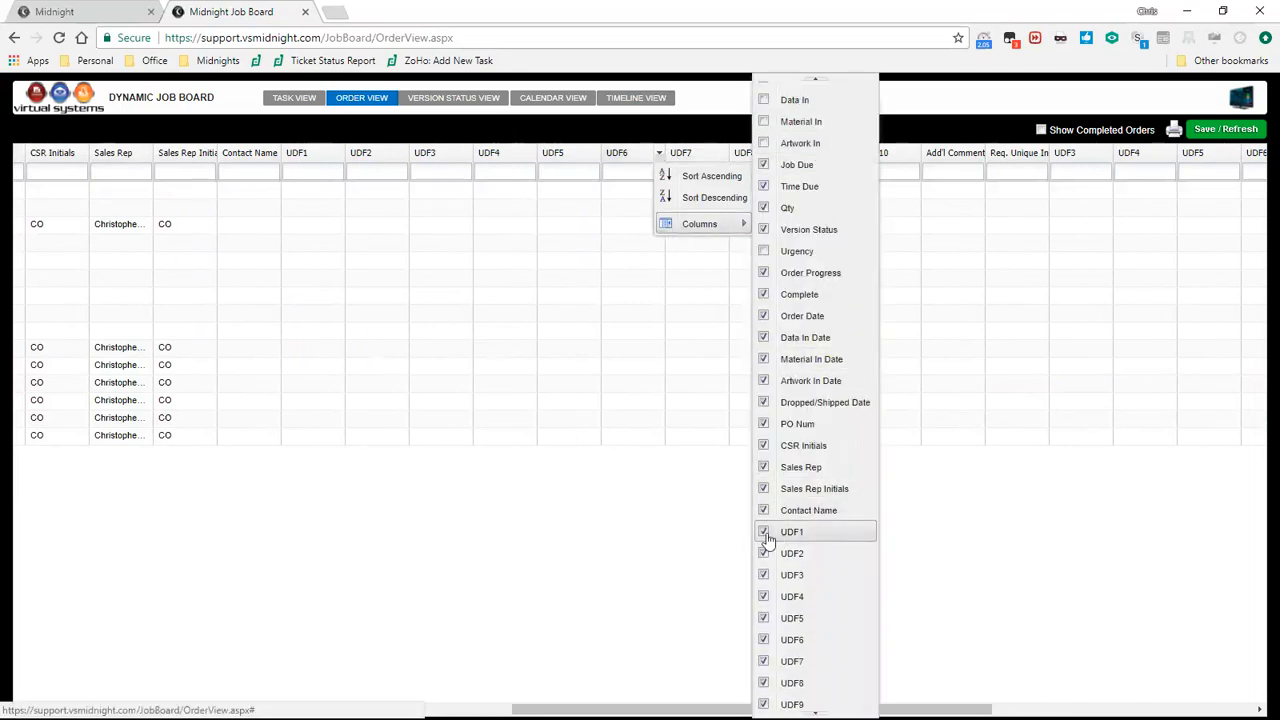
left_click(763, 531)
mouse_move(714, 232)
scroll(830, 411, "down", 2)
left_click(826, 414)
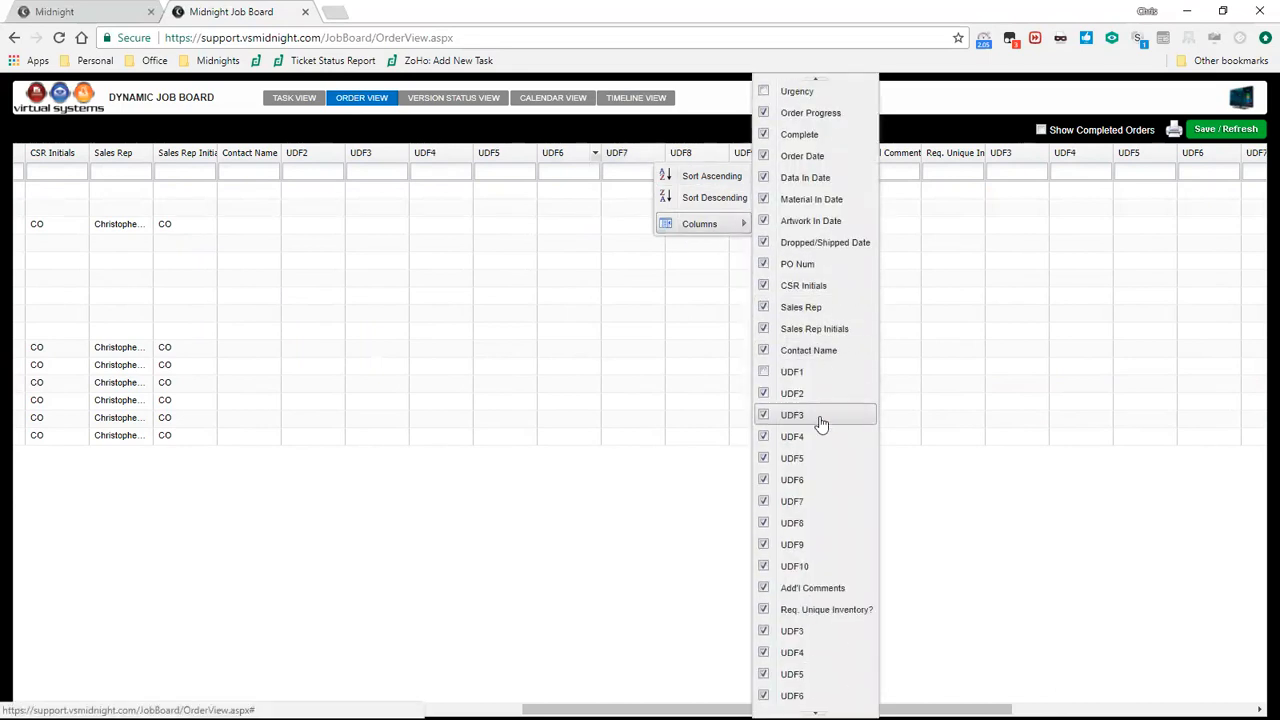
left_click(805, 393)
left_click(800, 437)
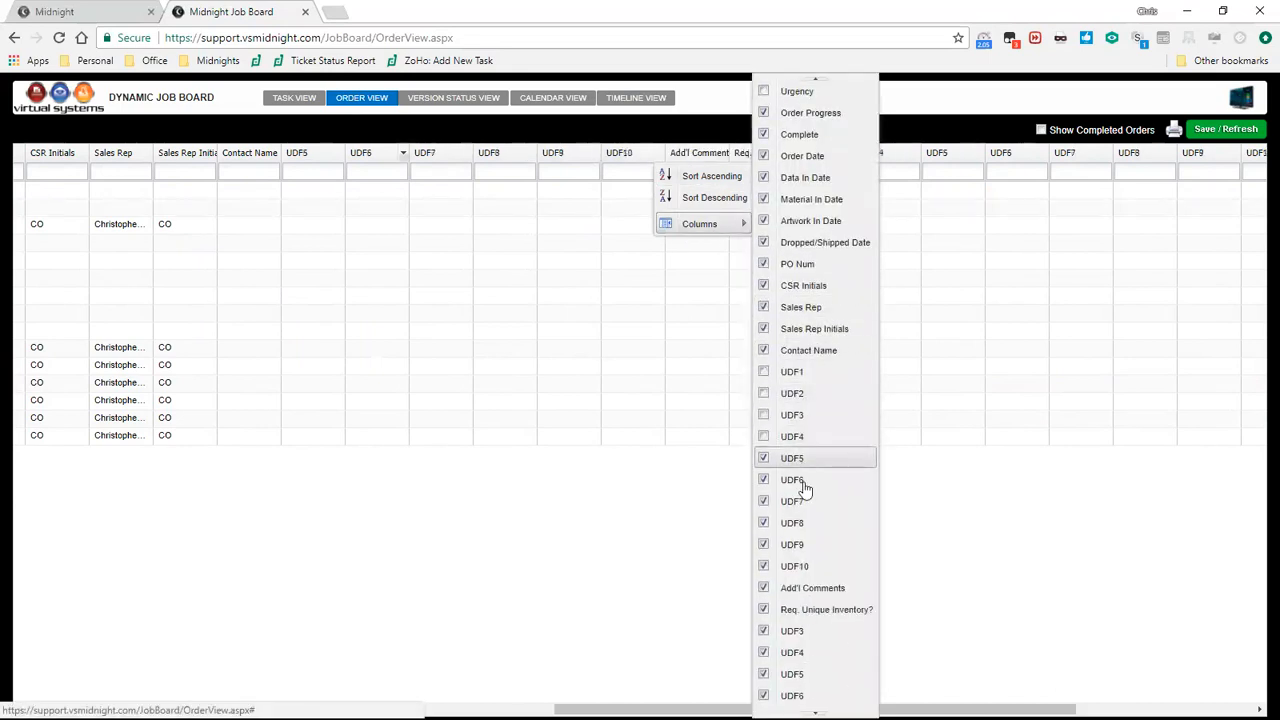
left_click(802, 458)
left_click(804, 480)
left_click(808, 500)
left_click(805, 526)
left_click(803, 549)
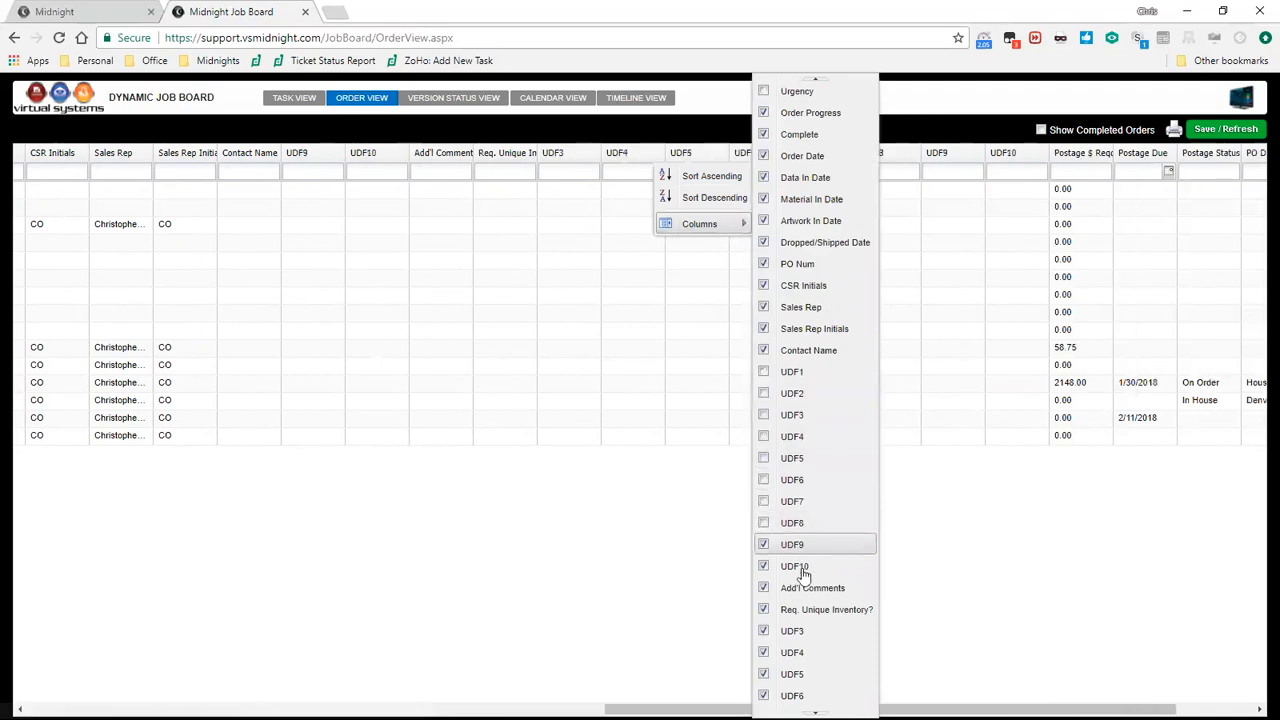
left_click(798, 571)
Step: Hide the second set of user-defined columns, UDF3 through UDF10, listed below Req. Unique Inventory? in Order View
scroll(828, 480, "down", 2)
scroll(828, 467, "down", 2)
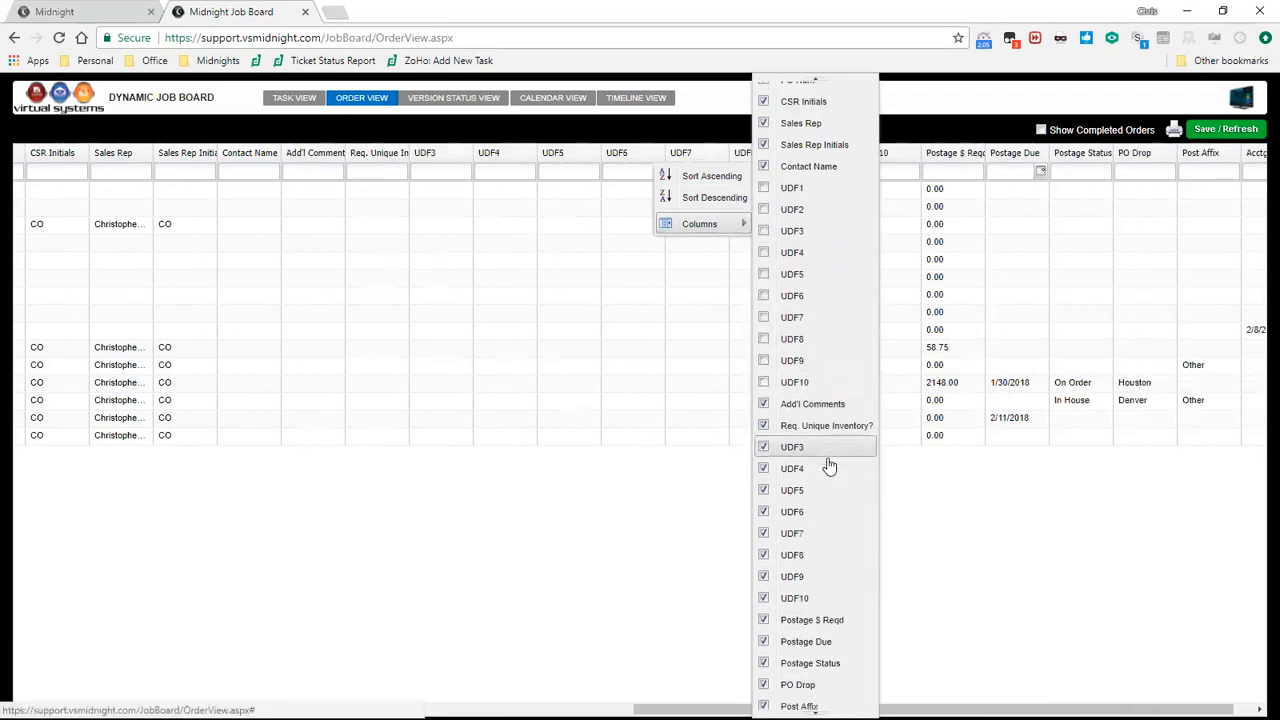
left_click(800, 415)
left_click(798, 437)
left_click(793, 462)
left_click(795, 481)
left_click(798, 503)
left_click(801, 525)
left_click(803, 550)
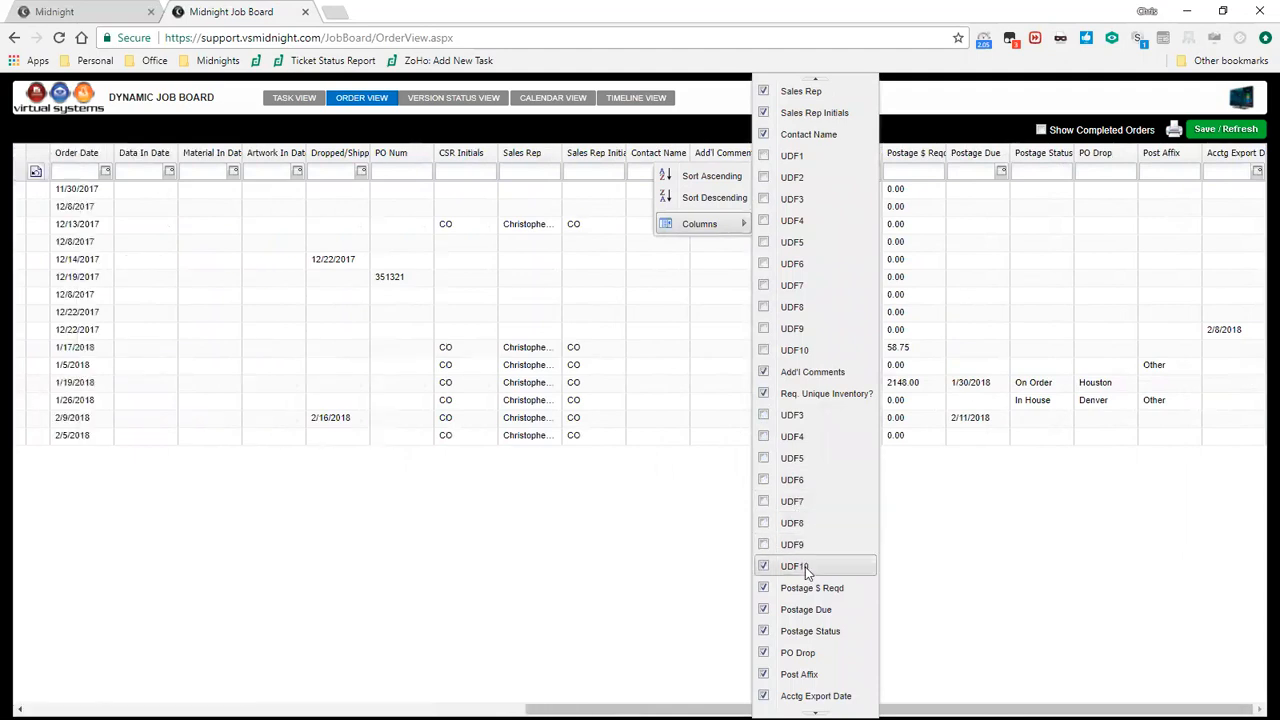
left_click(805, 567)
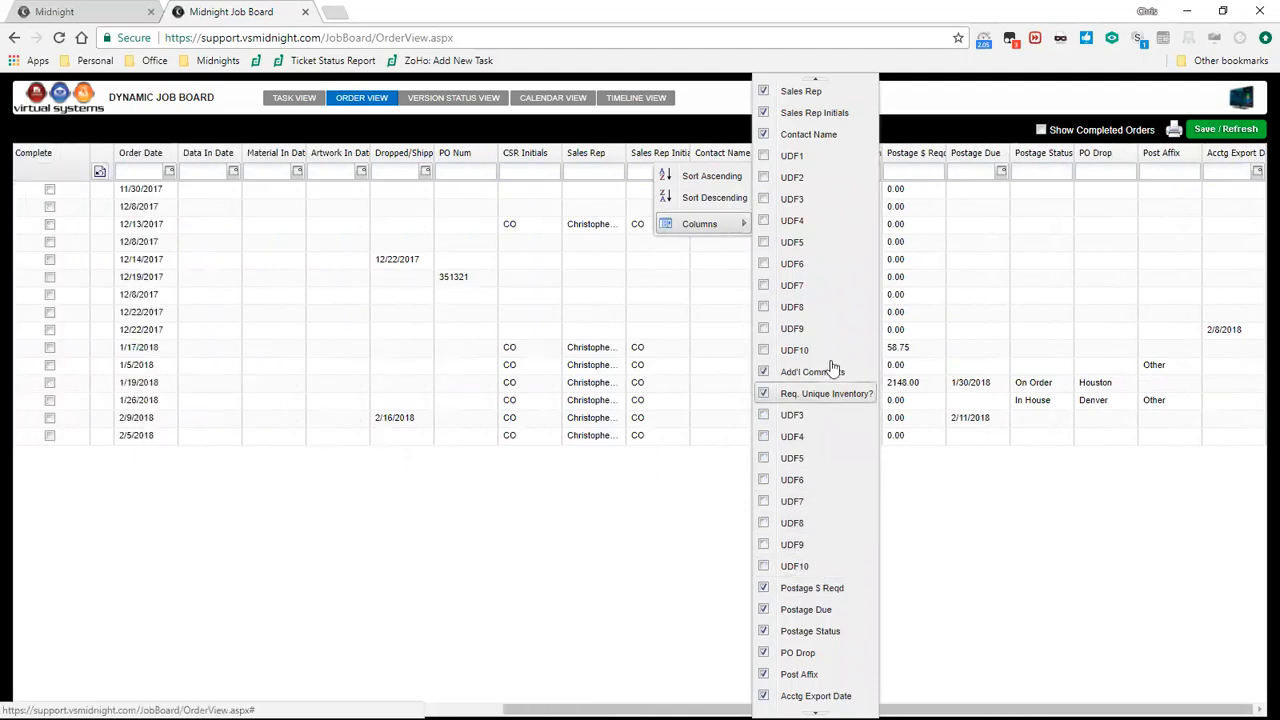
Step: Review the remaining Order View column options, close the list, and return to the first columns of the grid
scroll(829, 490, "up", 1)
scroll(829, 488, "up", 4)
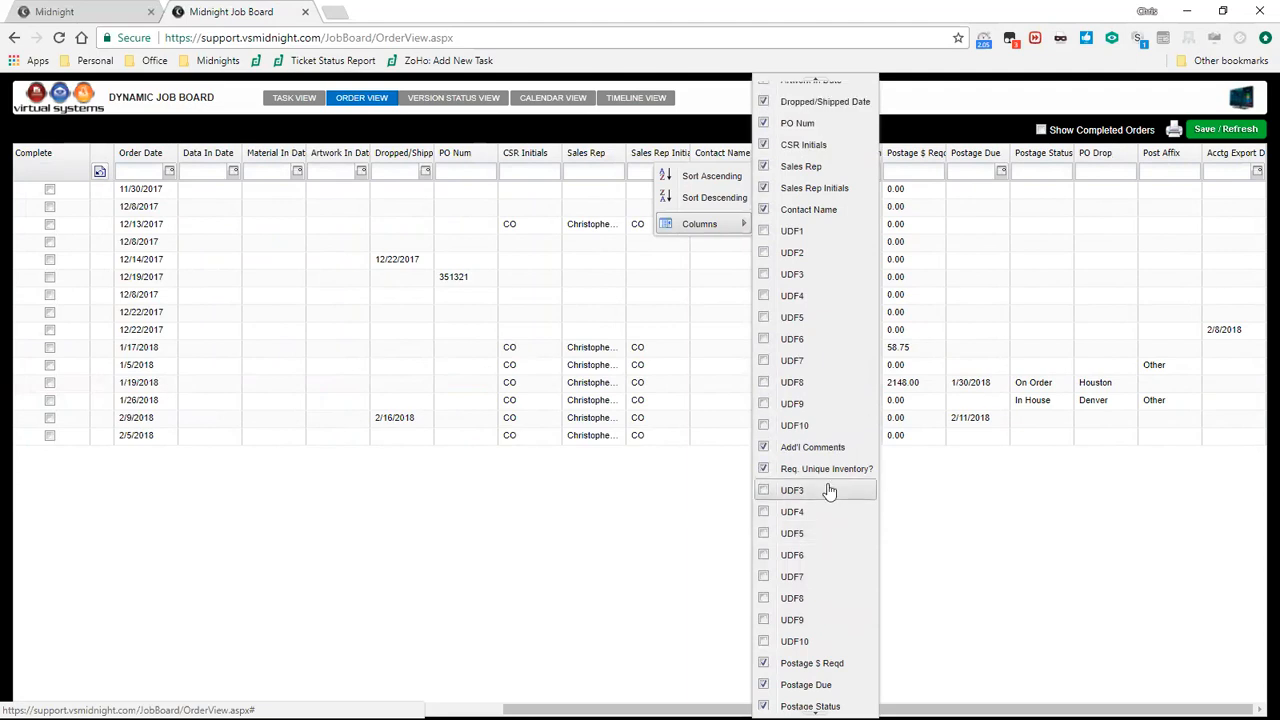
scroll(800, 420, "up", 4)
scroll(793, 432, "up", 1)
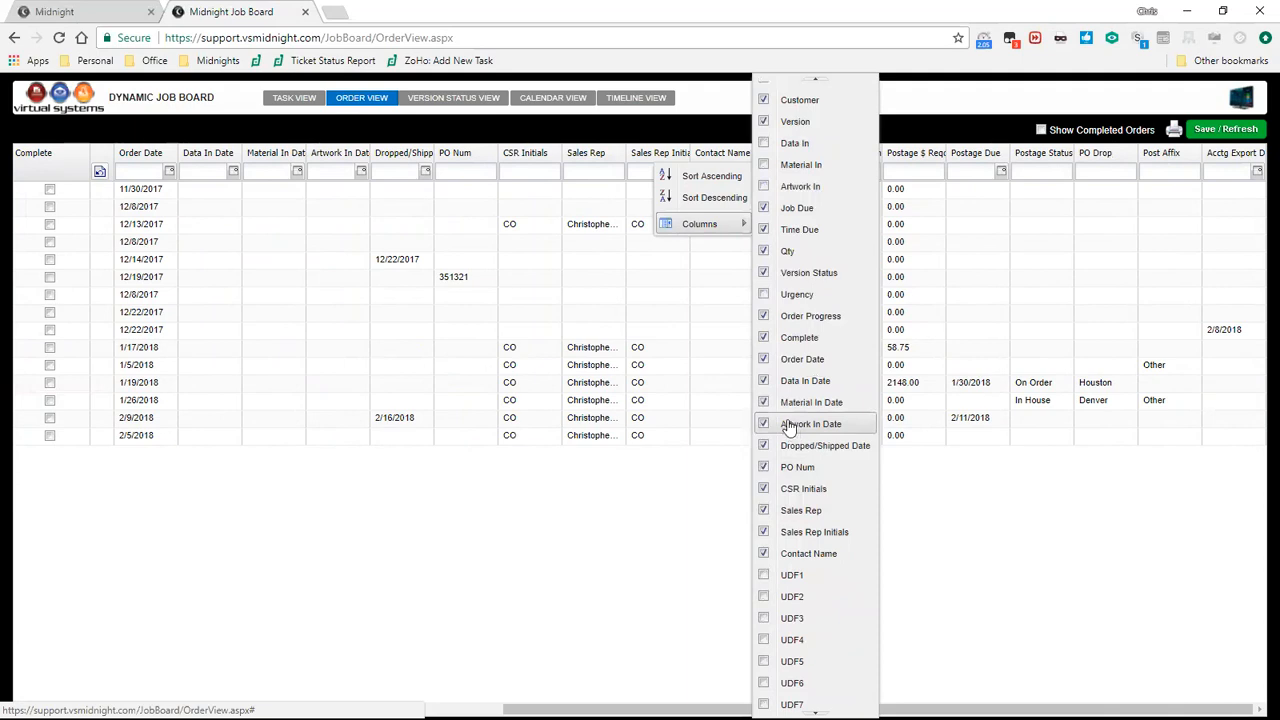
scroll(836, 277, "up", 1)
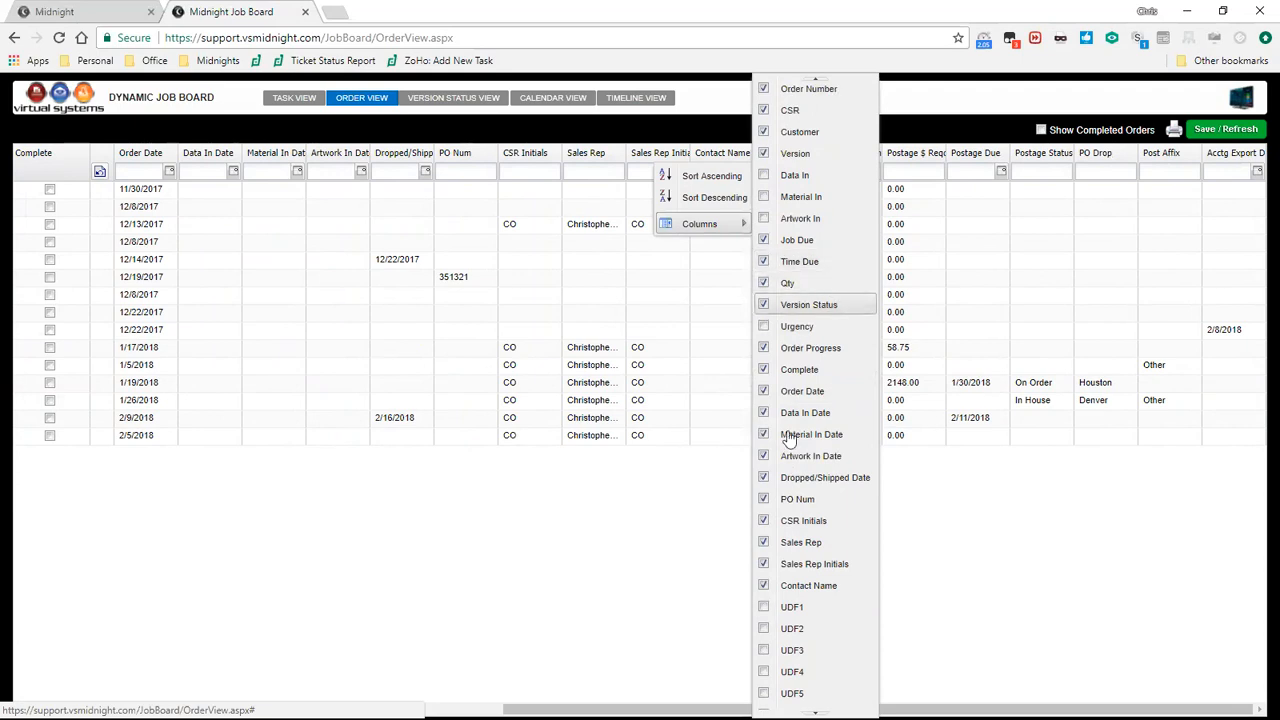
left_click(738, 709)
left_click_drag(738, 709, 260, 709)
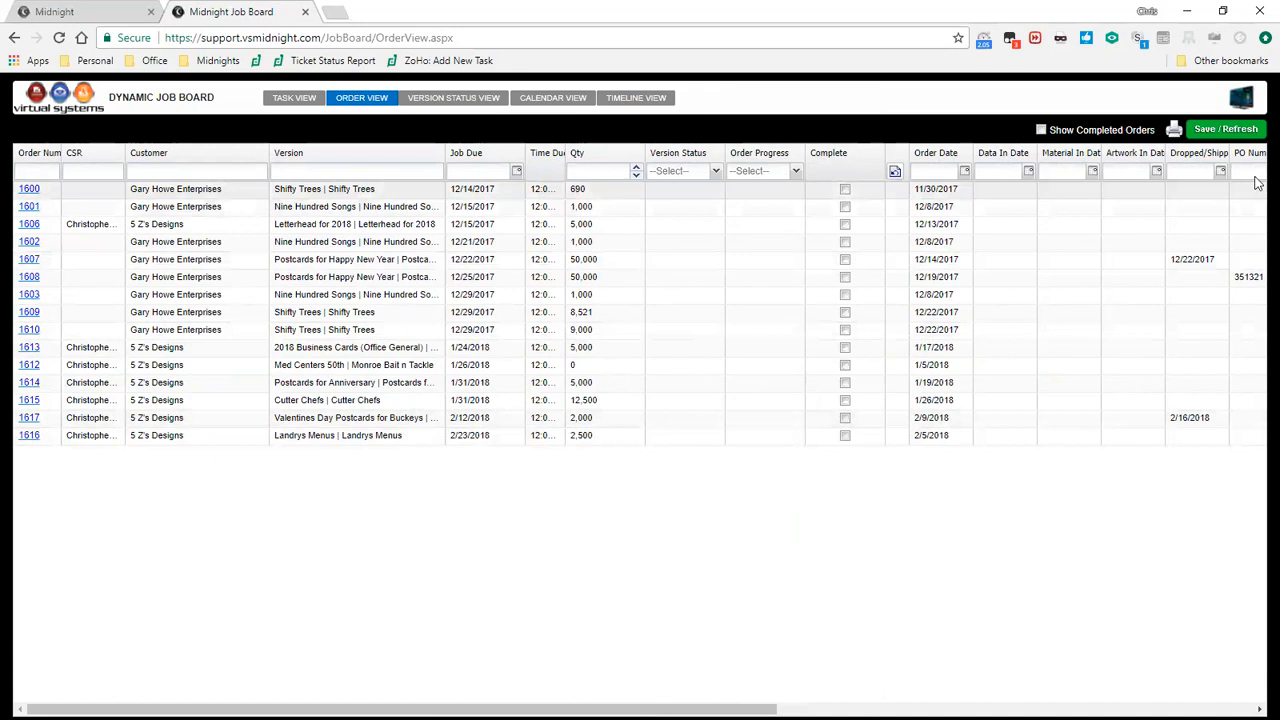
Step: Open the shop floor job board and review the Print department's tasks and statuses
left_click(1240, 100)
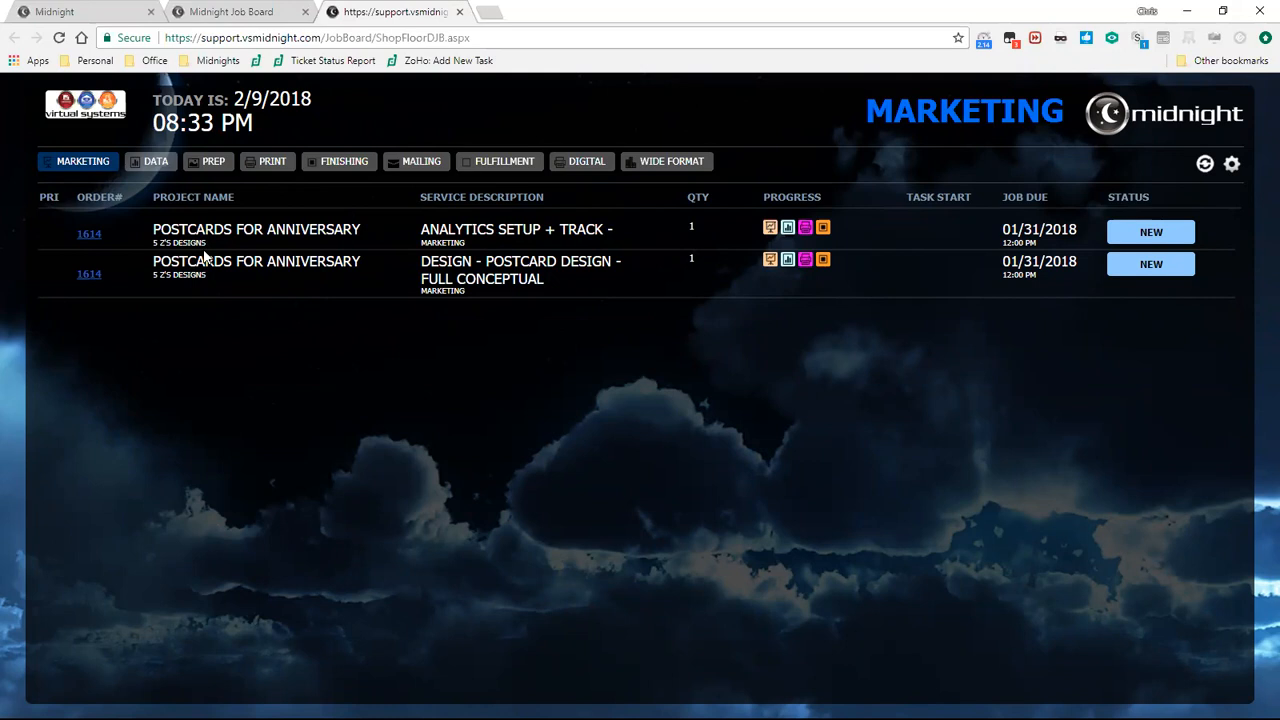
left_click(265, 163)
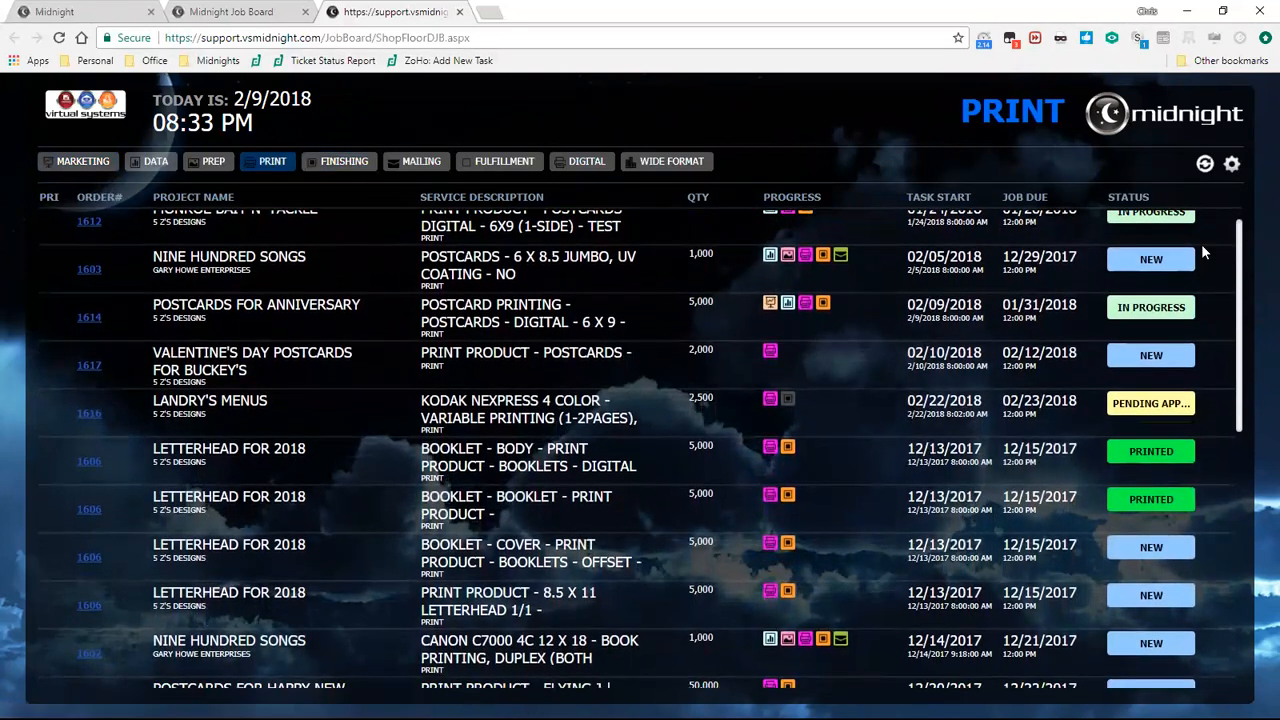
left_click_drag(1245, 256, 1234, 195)
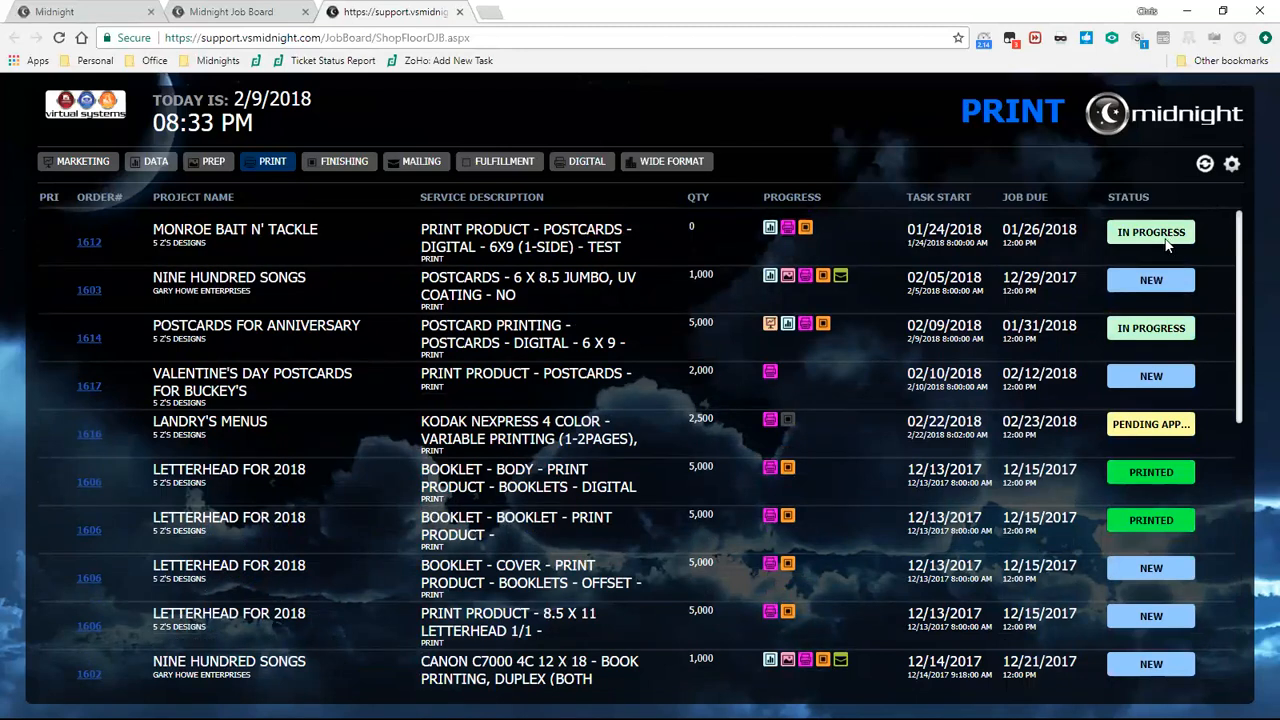
left_click(1128, 285)
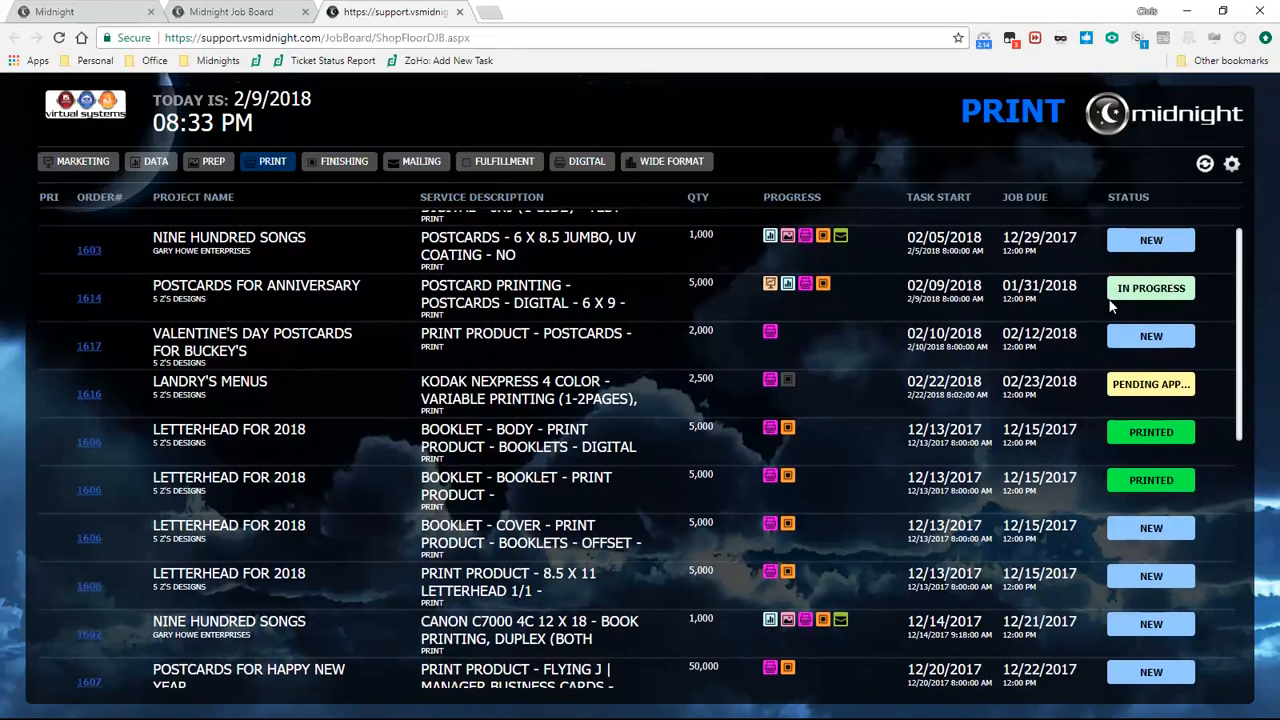
Step: Review the shop floor board's refresh time, auto department rotate and auto scroll settings, leaving without saving
scroll(1119, 377, "down", 3)
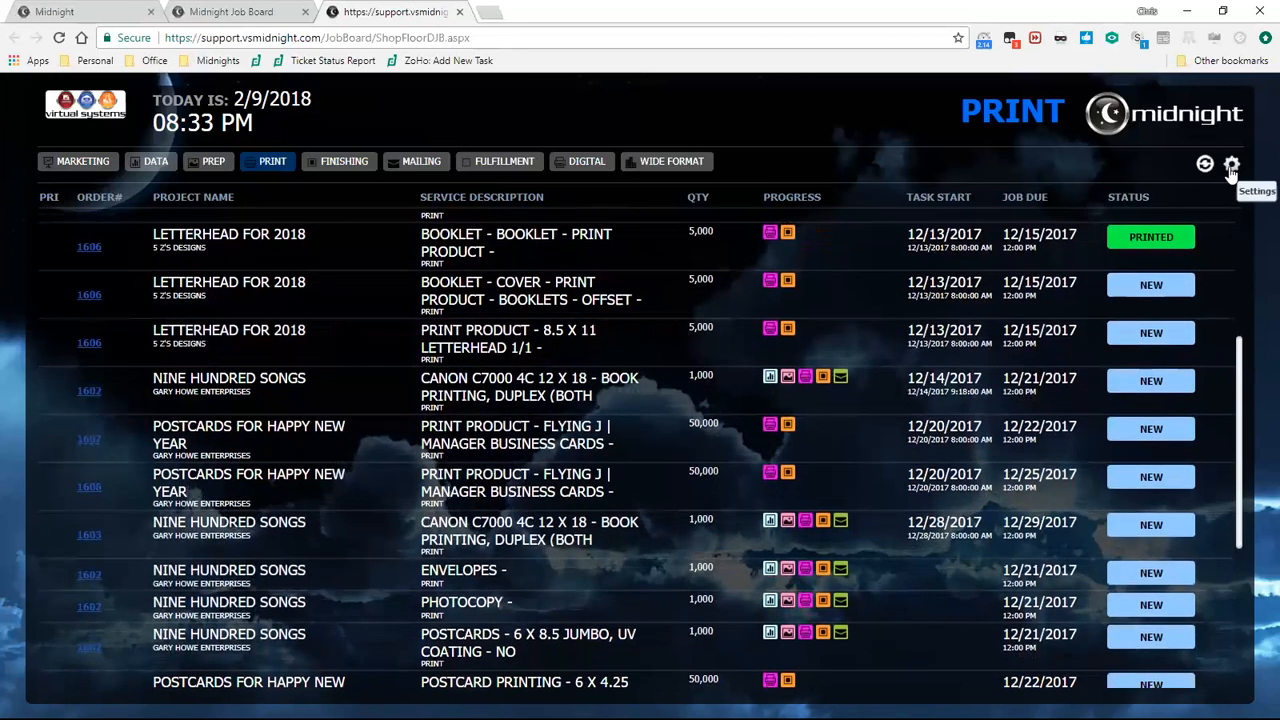
left_click(1231, 166)
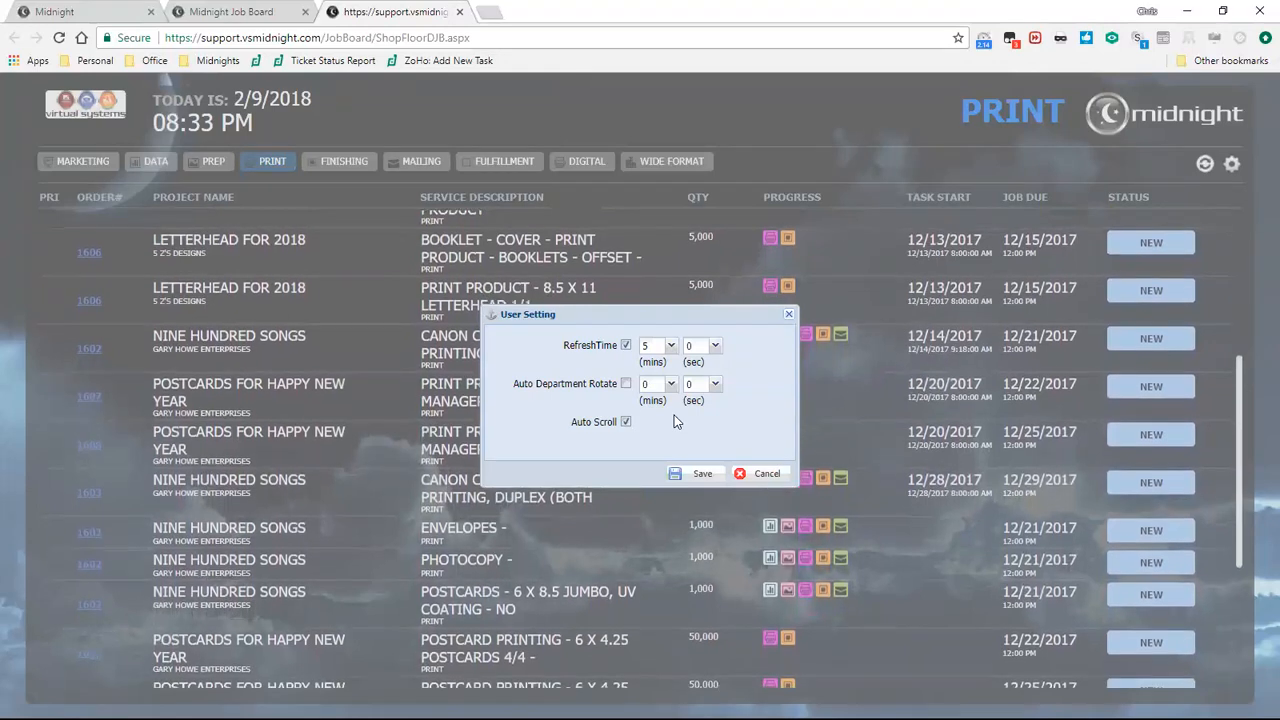
left_click(763, 478)
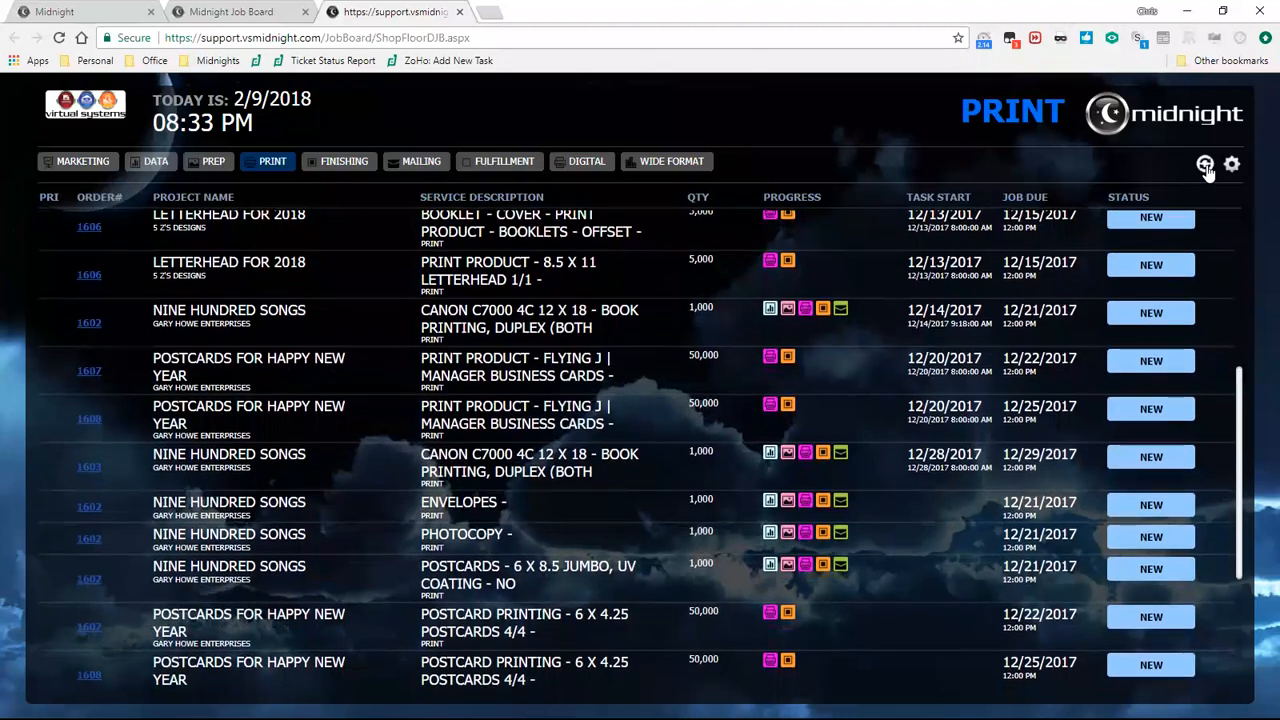
Step: Refresh the shop floor board, review the first Postcards for Anniversary order's task details, and close them without saving
left_click(1206, 167)
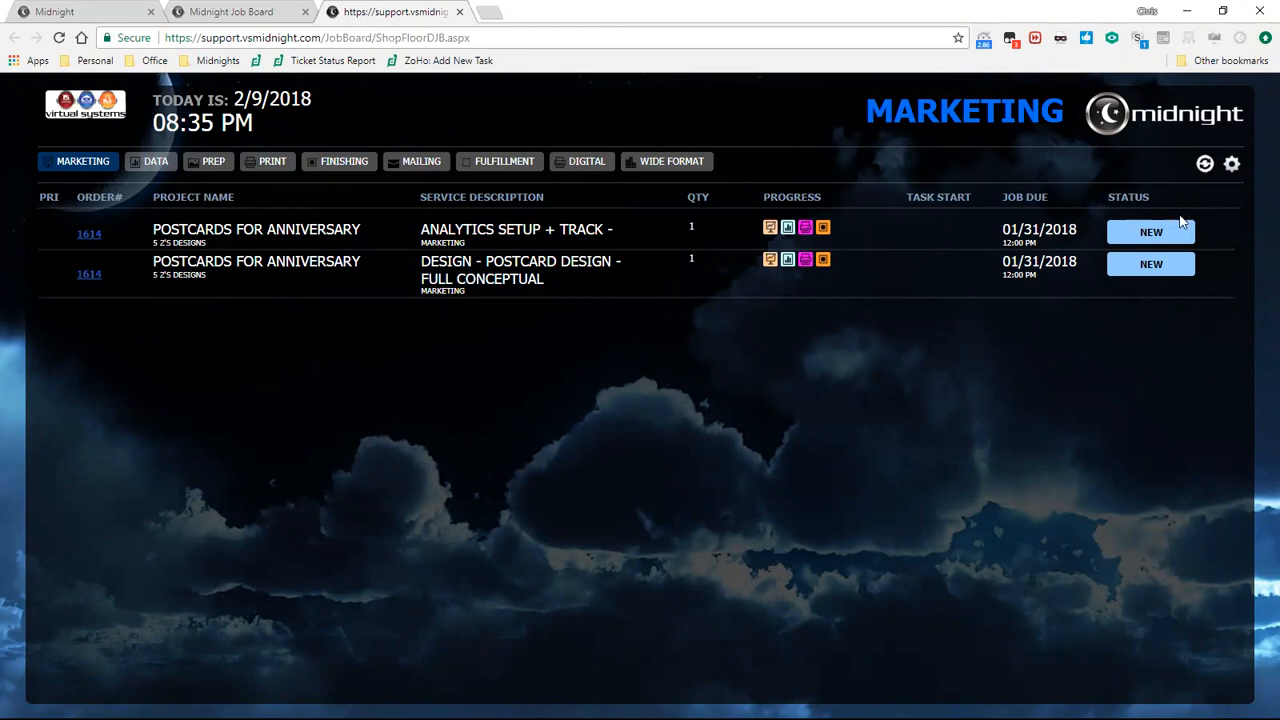
left_click(89, 234)
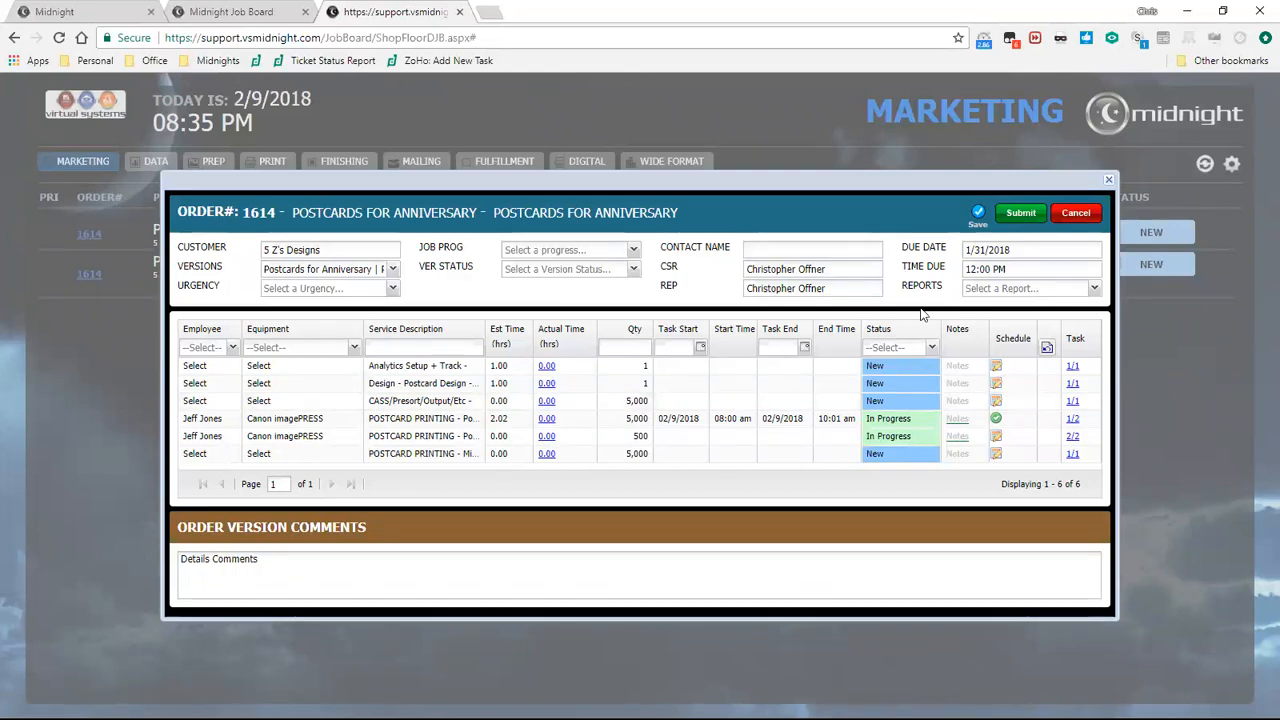
left_click(1067, 222)
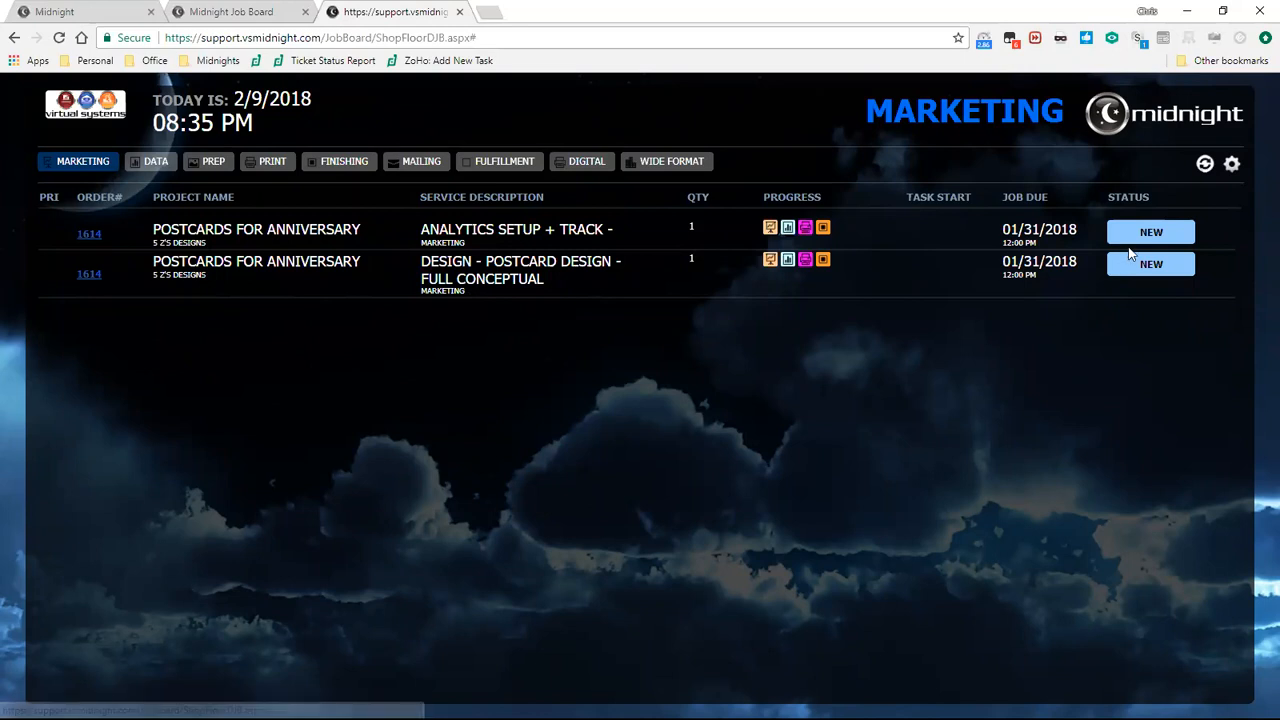
Step: Return to the Dynamic Job Board, show the Version Status View, and review the high-urgency Shifty Trees order without saving
left_click(230, 10)
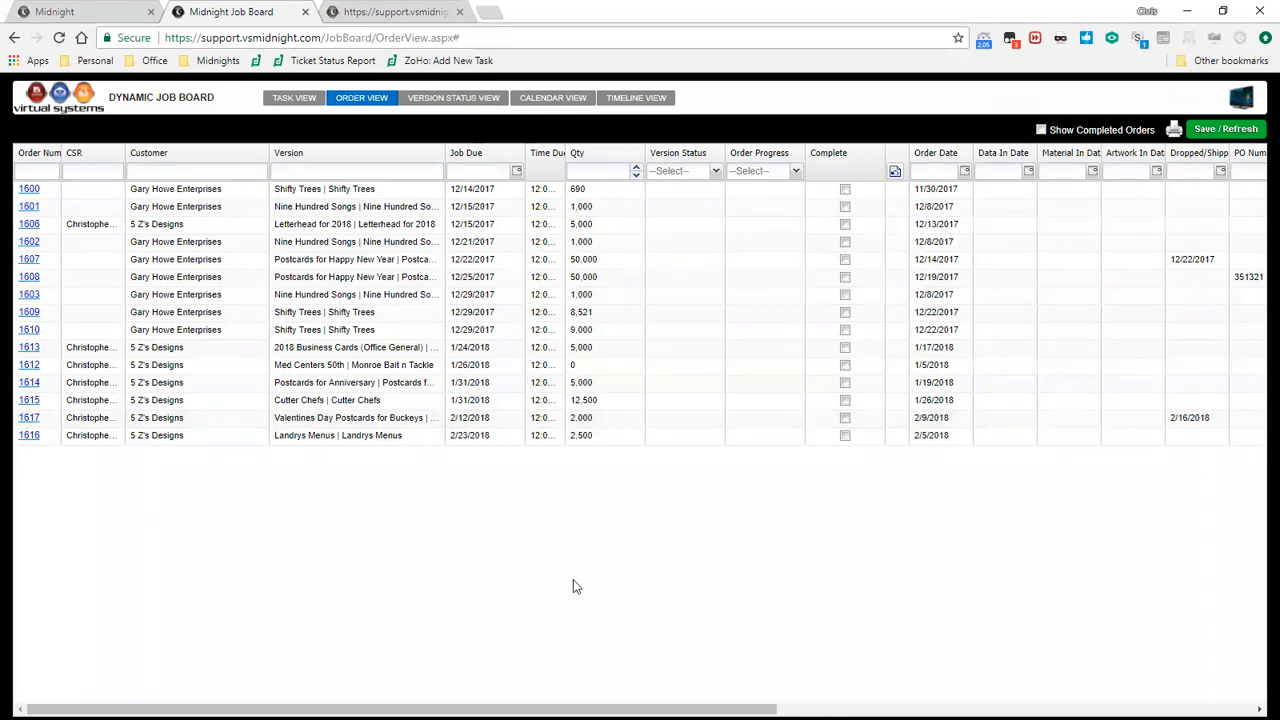
left_click(447, 98)
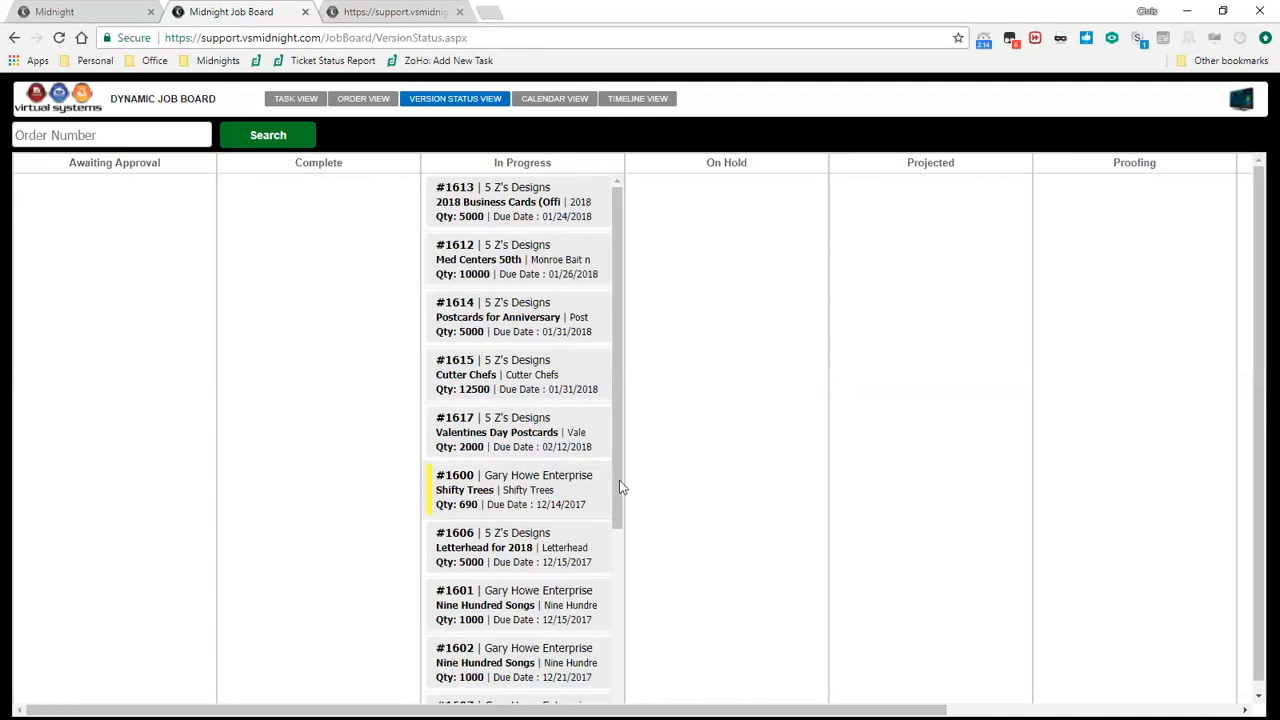
left_click_drag(617, 489, 616, 380)
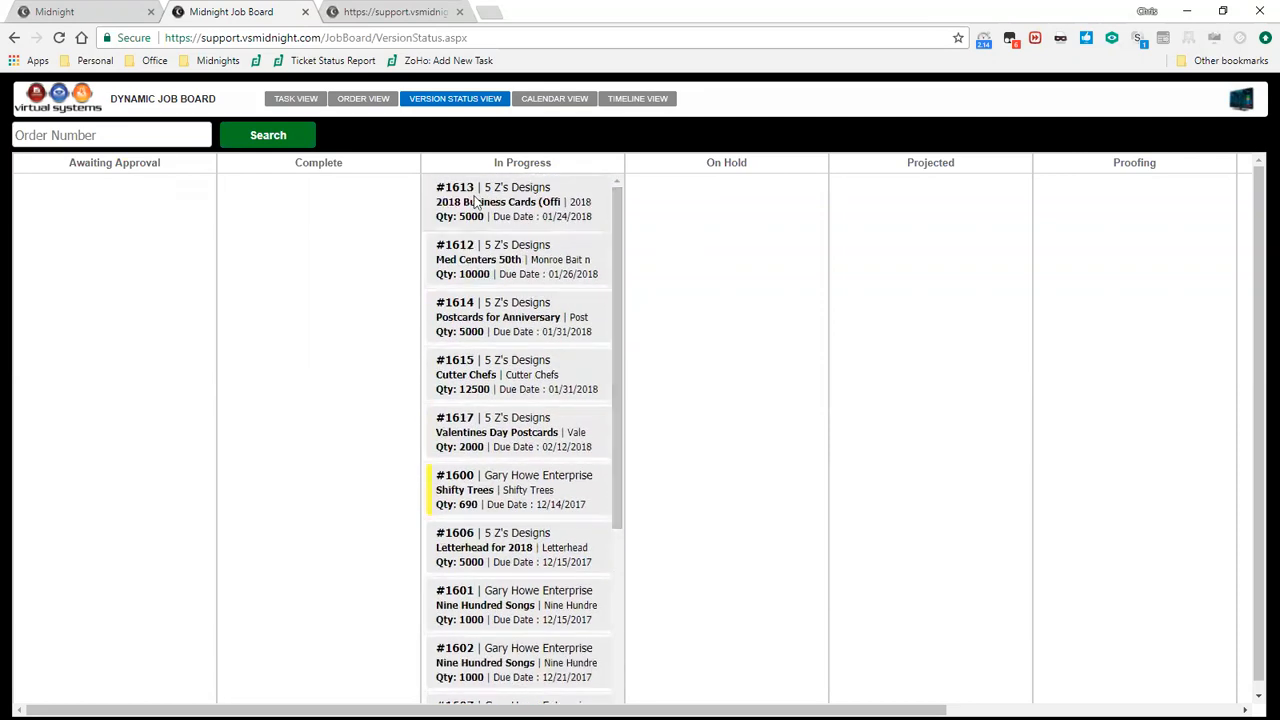
left_click(517, 495)
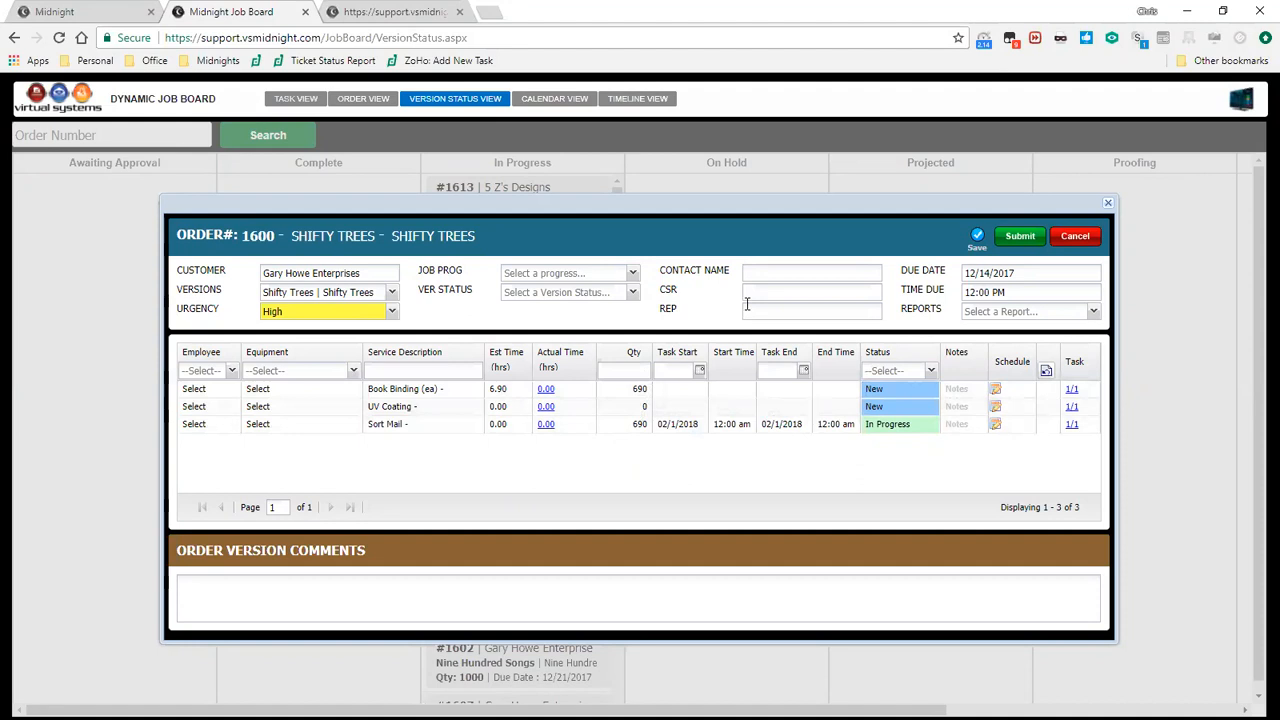
left_click(1075, 237)
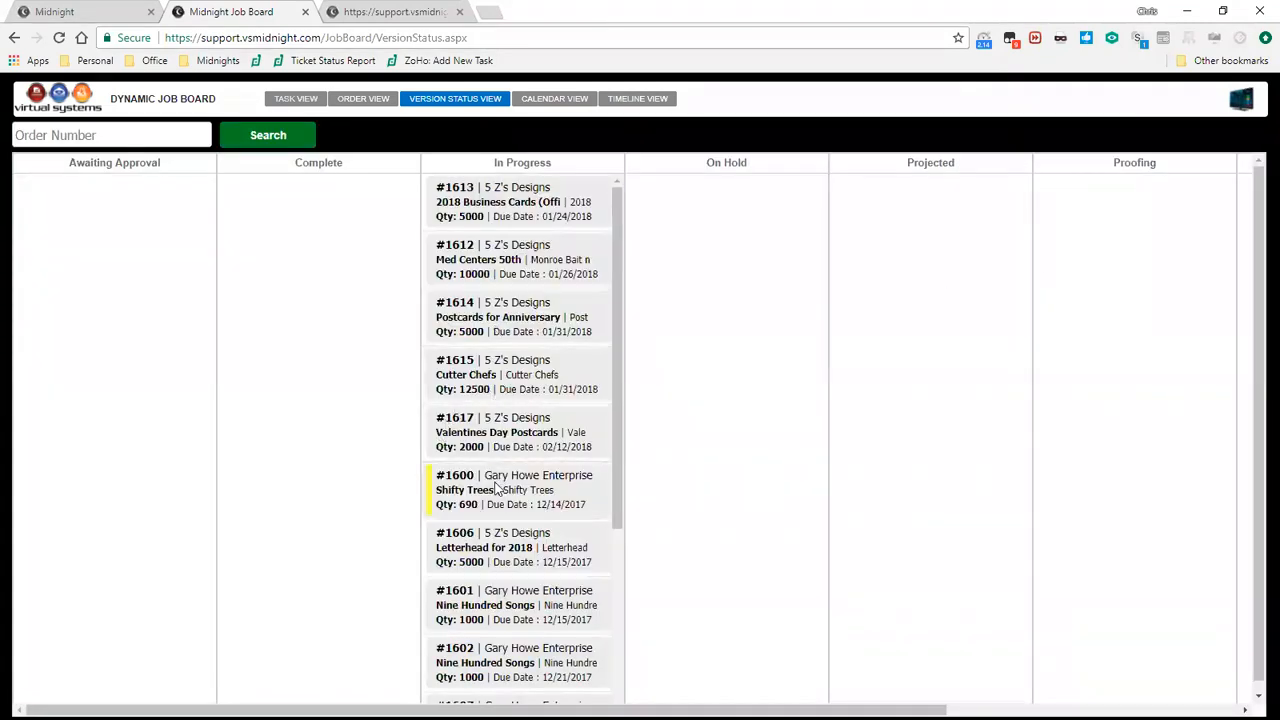
Step: Move the Valentines Day Postcards order from In Progress to Proofing, check its version status, and submit the order details
left_click_drag(491, 437, 1088, 387)
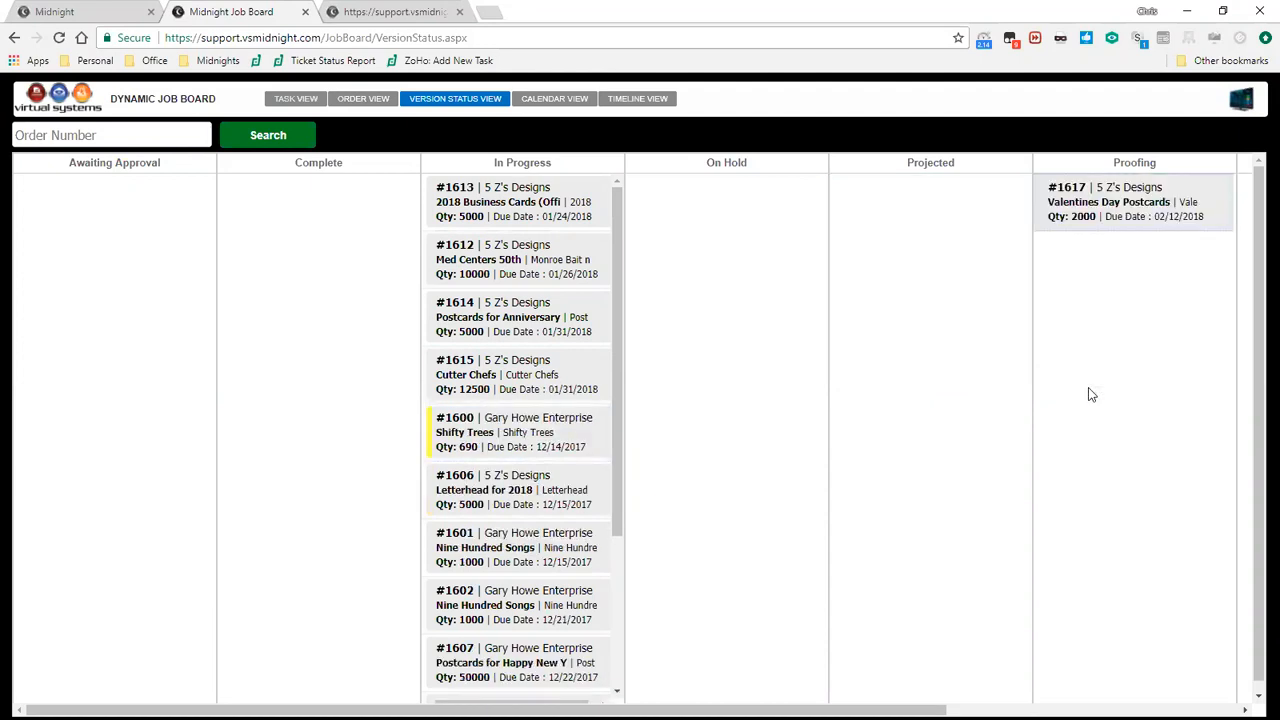
left_click(1157, 210)
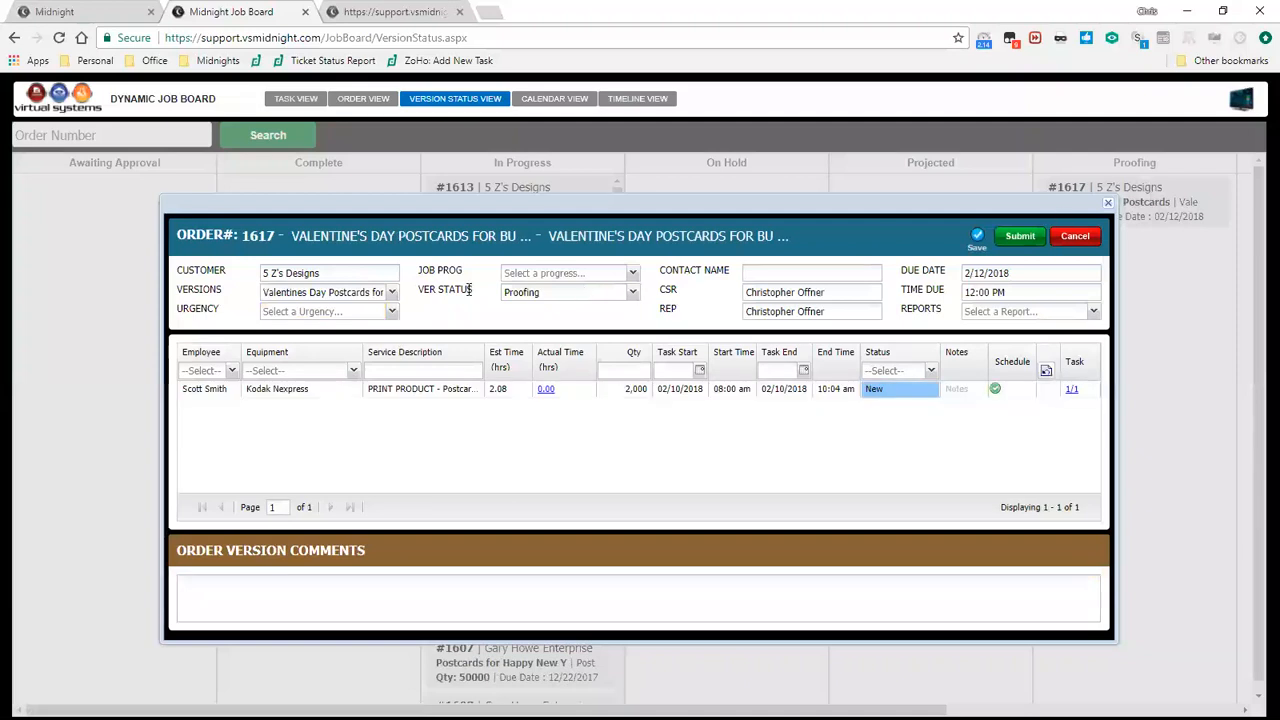
left_click(632, 292)
left_click(632, 293)
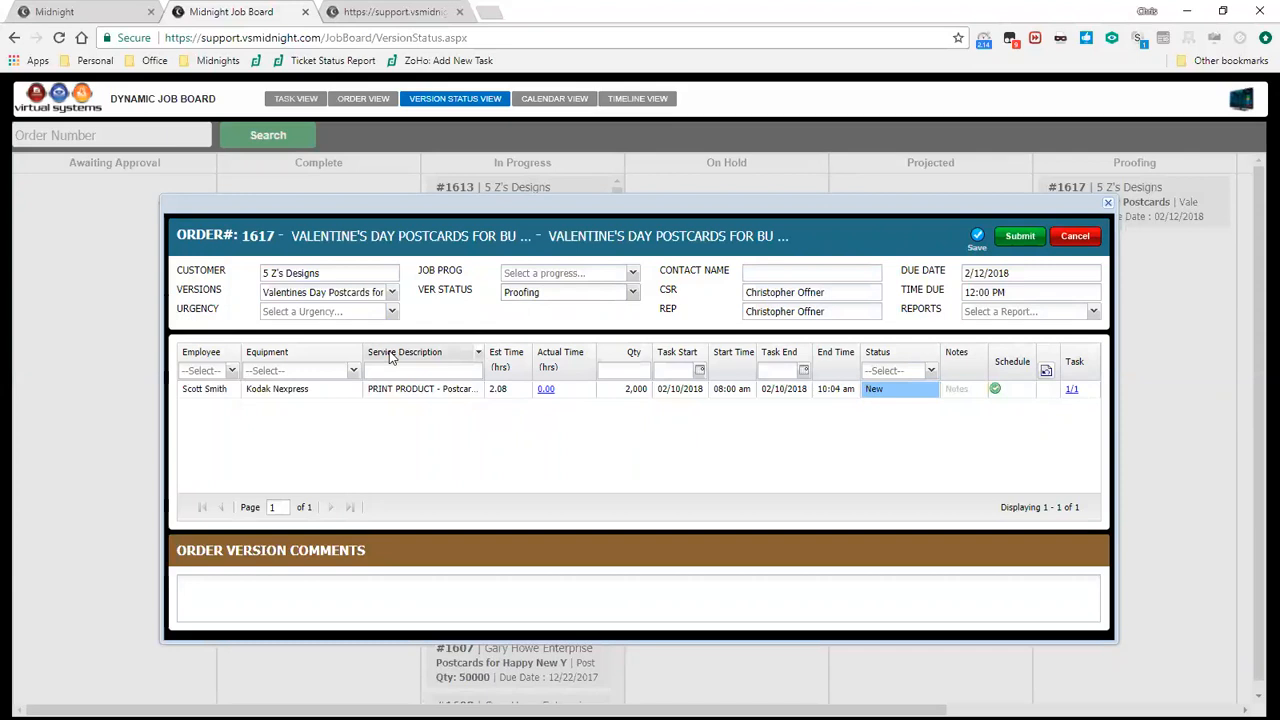
left_click(1034, 243)
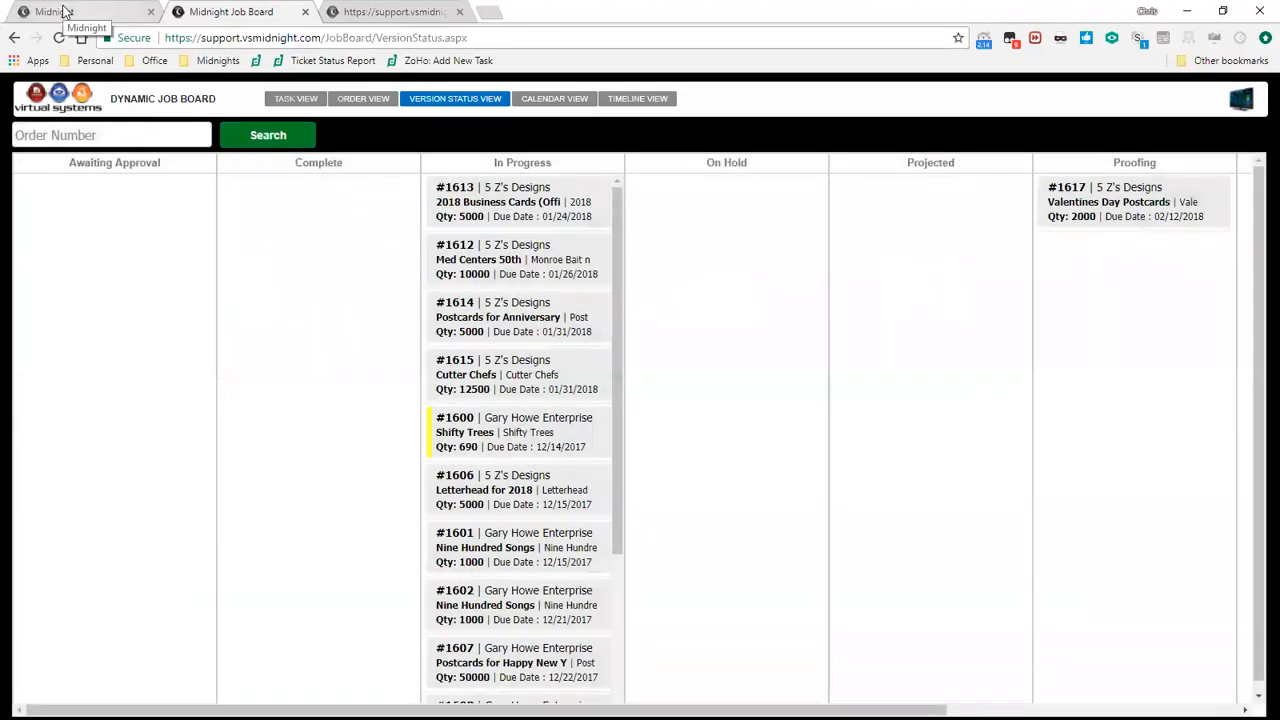
Step: In the open Nine Hundred Songs order's general info, set the version status to Projected, then save and close the order
left_click(62, 11)
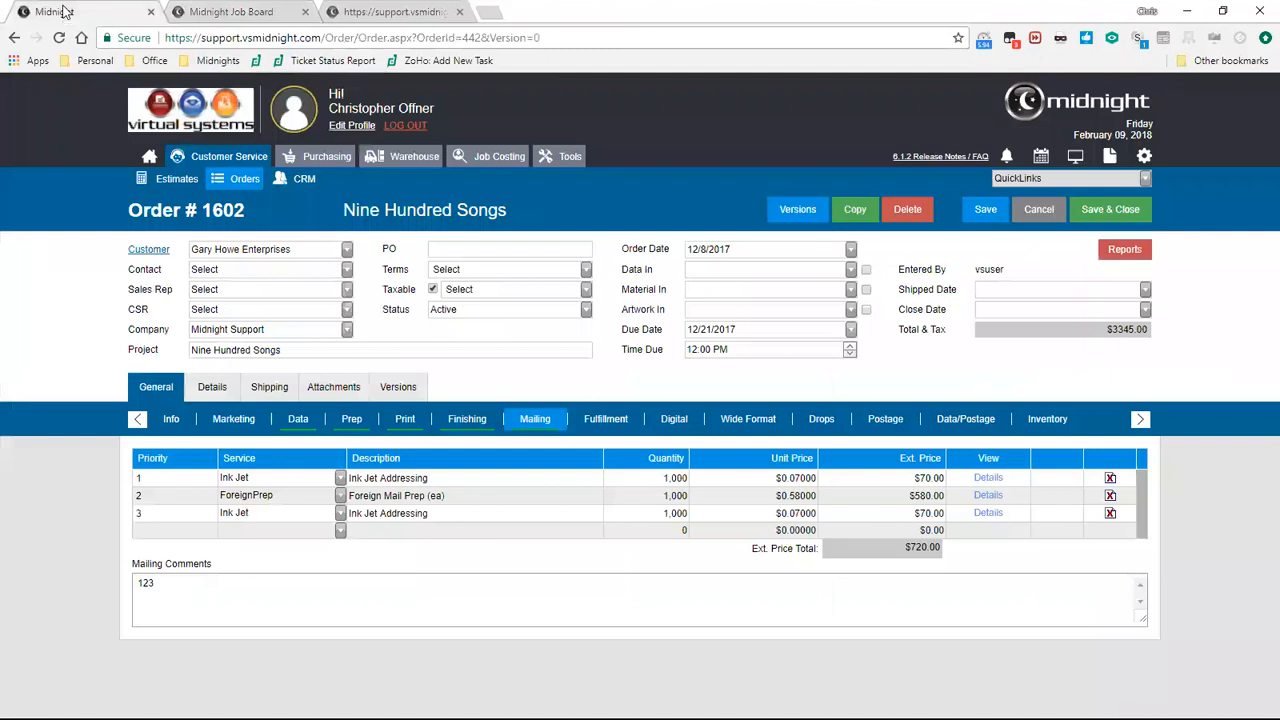
left_click(168, 430)
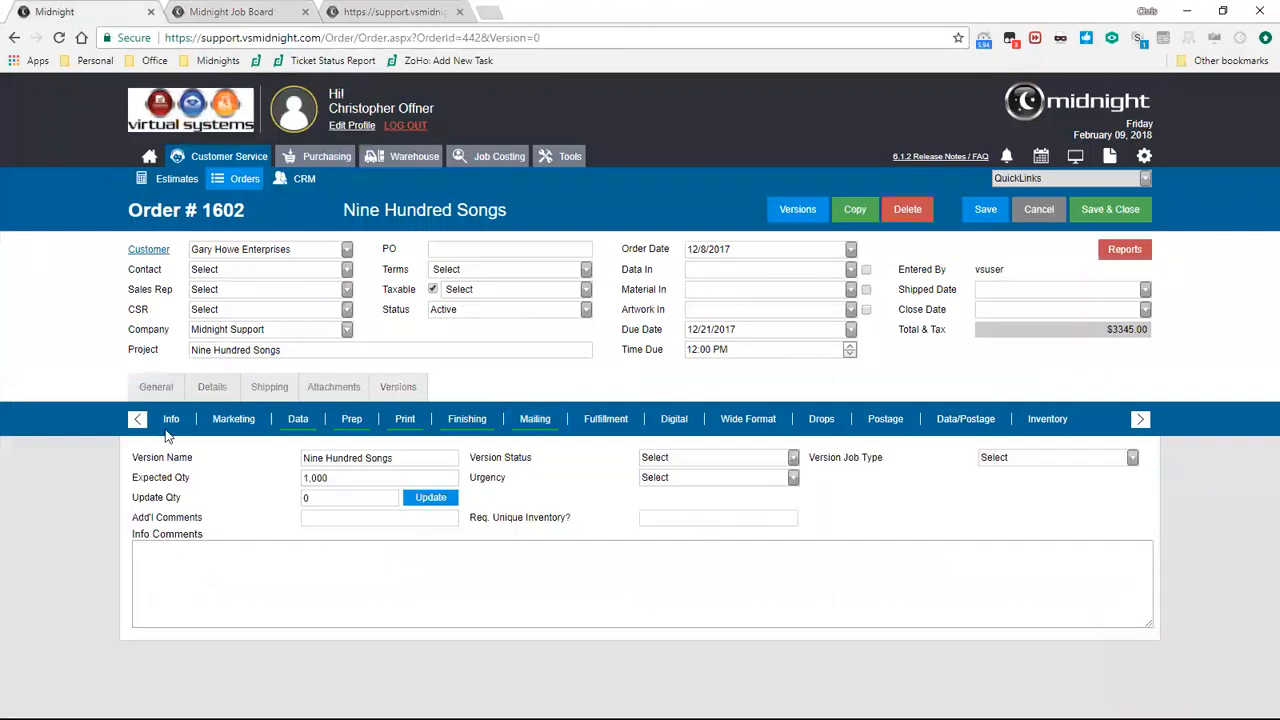
left_click(793, 461)
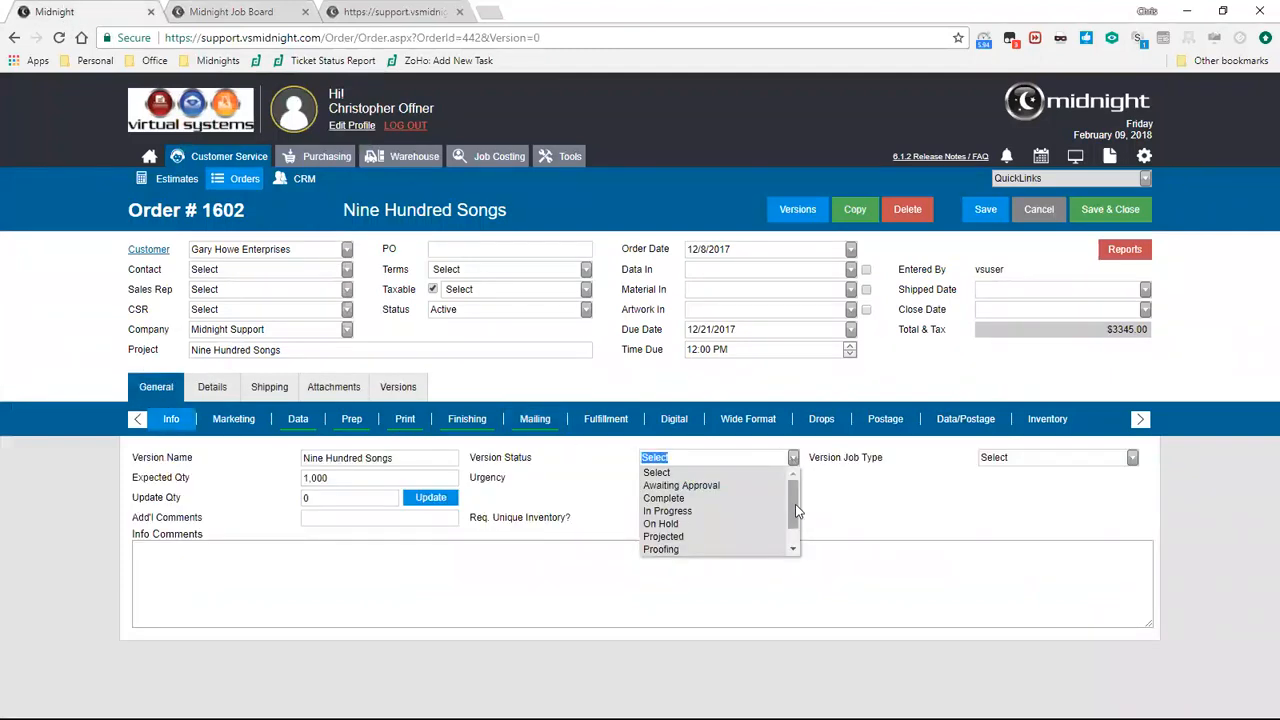
left_click_drag(792, 513, 793, 528)
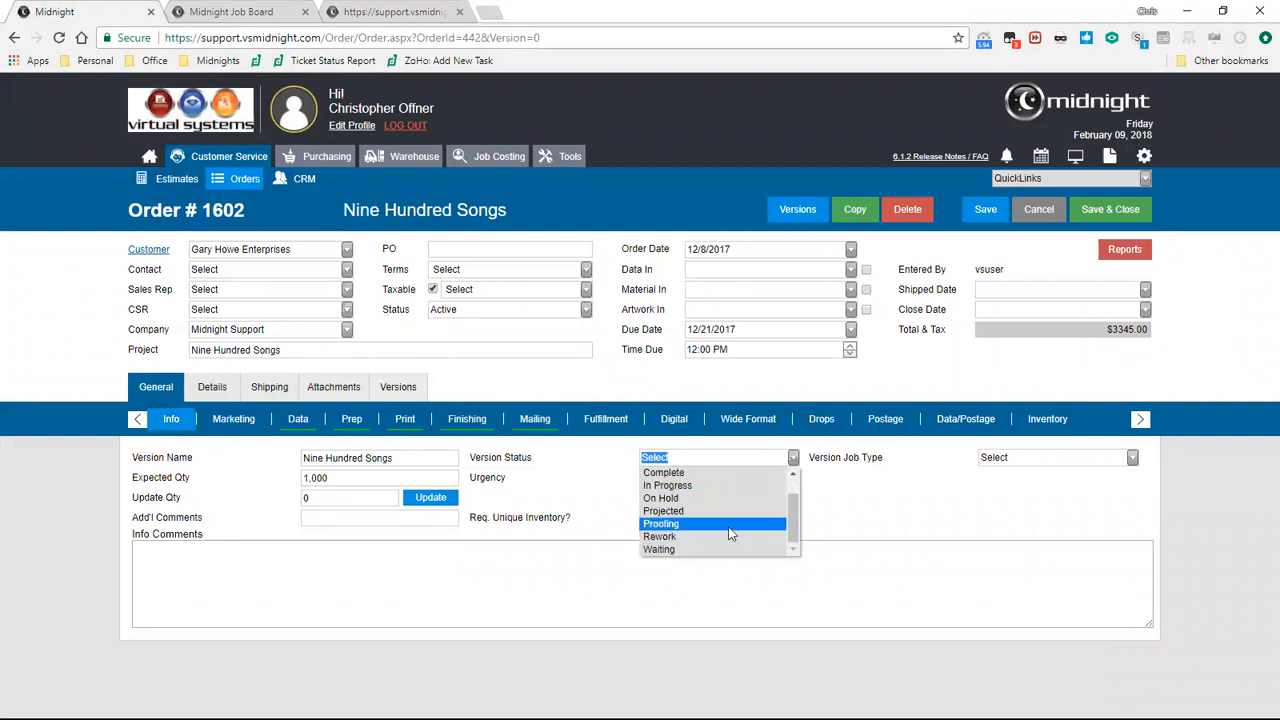
left_click(722, 511)
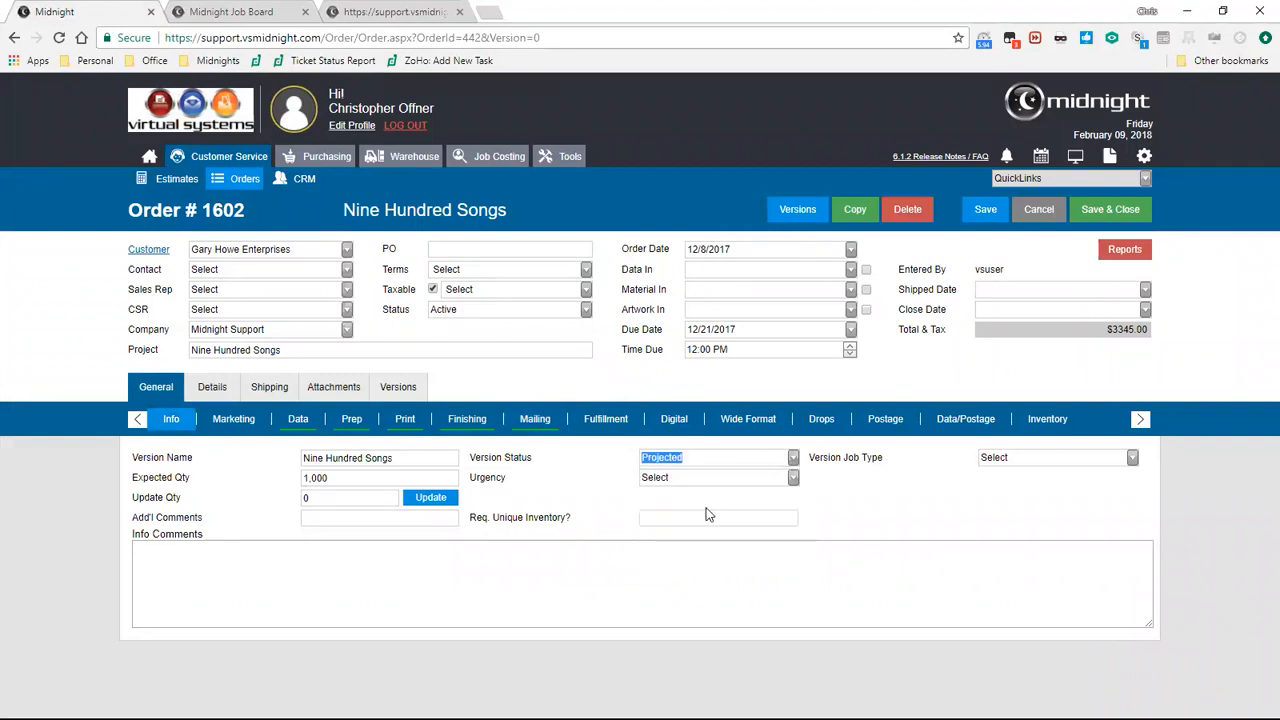
left_click(1105, 211)
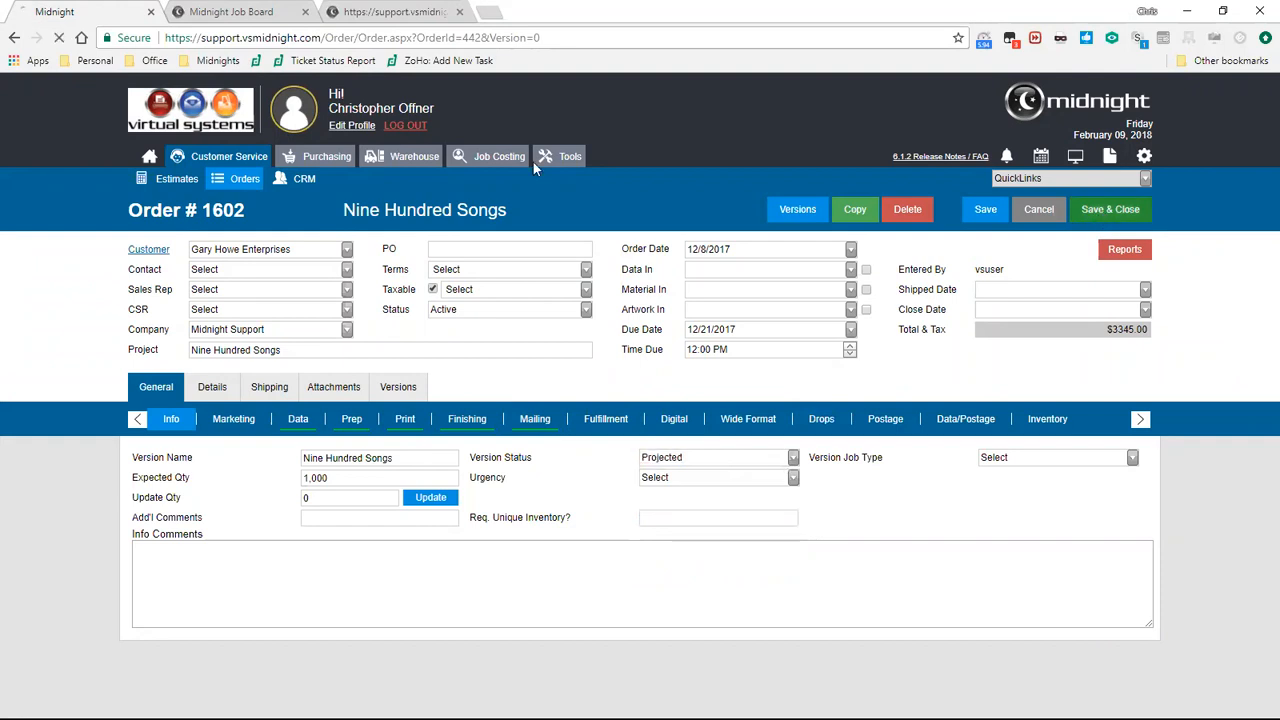
Step: Return to the Dynamic Job Board, reload the Version Status View, and look through all status columns from Awaiting Approval to Waiting
left_click(378, 12)
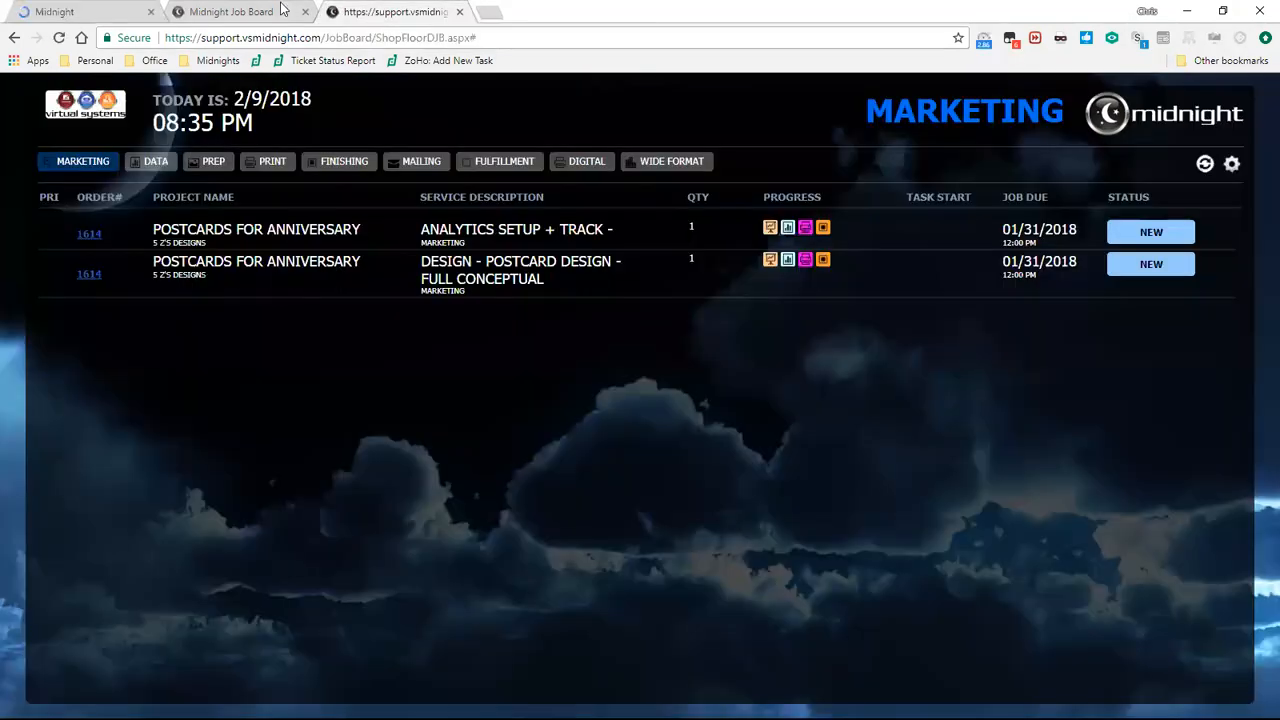
left_click(282, 10)
left_click(59, 38)
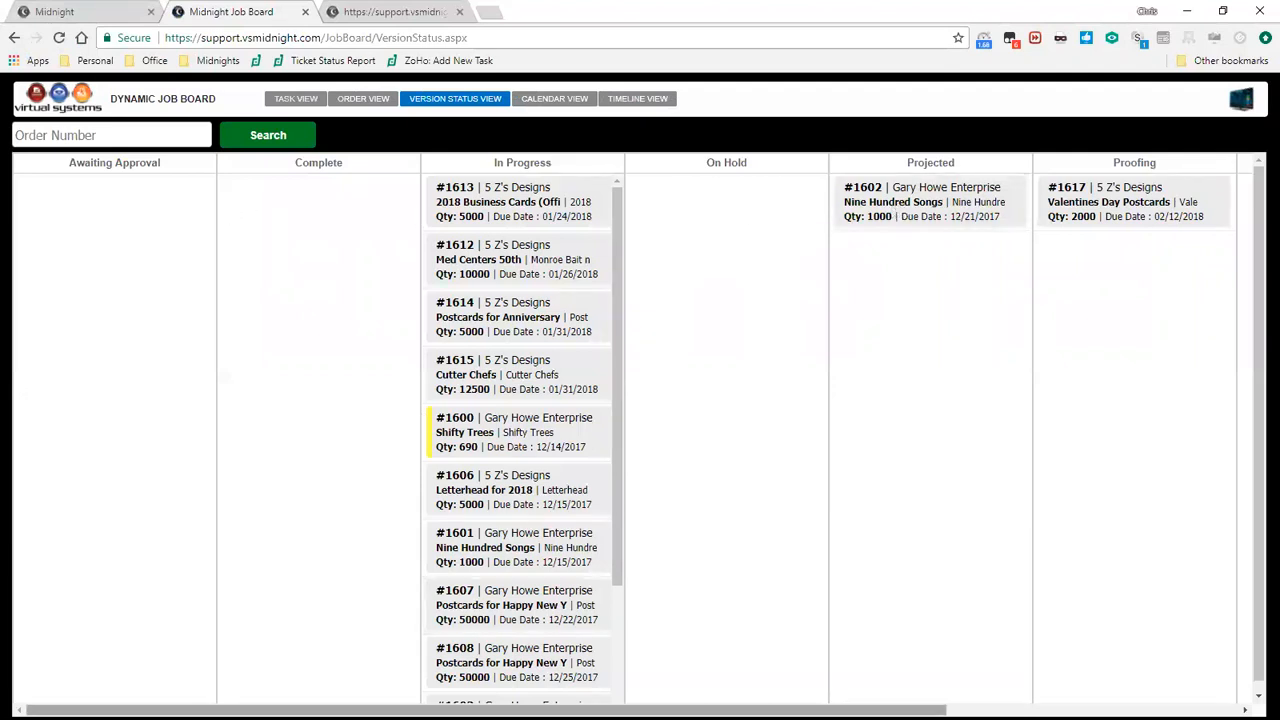
left_click_drag(300, 710, 592, 710)
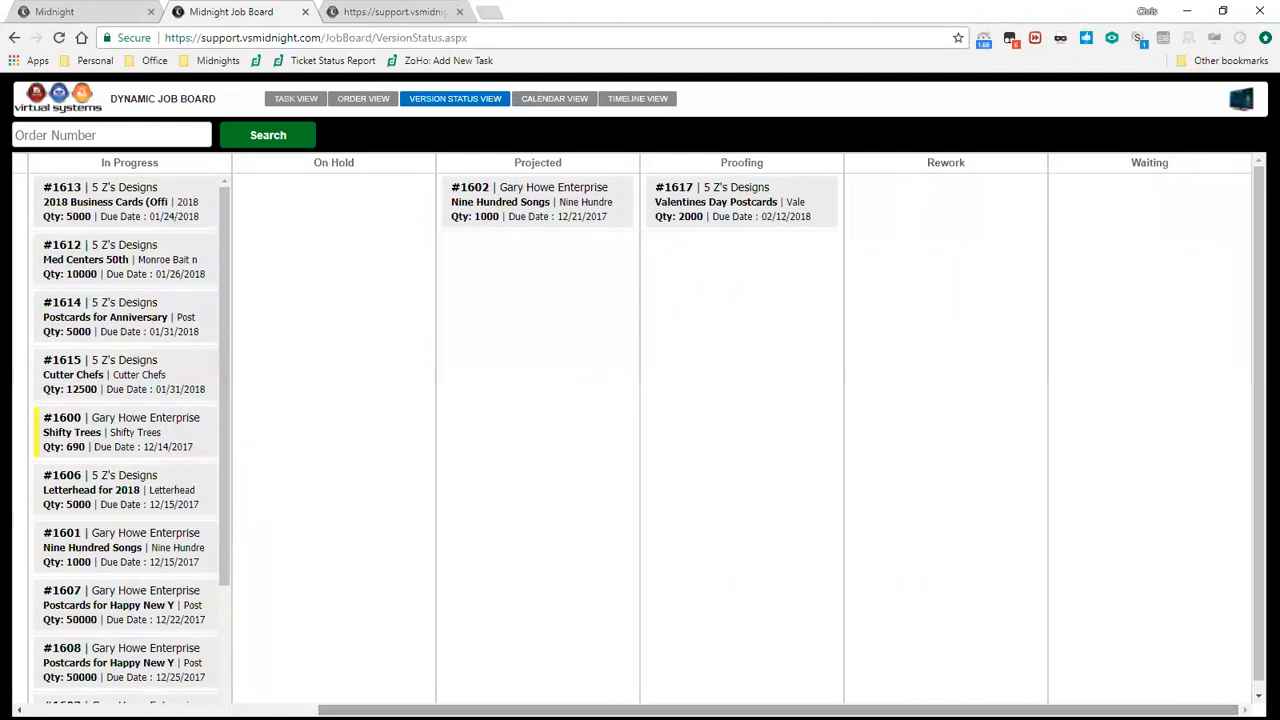
left_click_drag(592, 710, 300, 710)
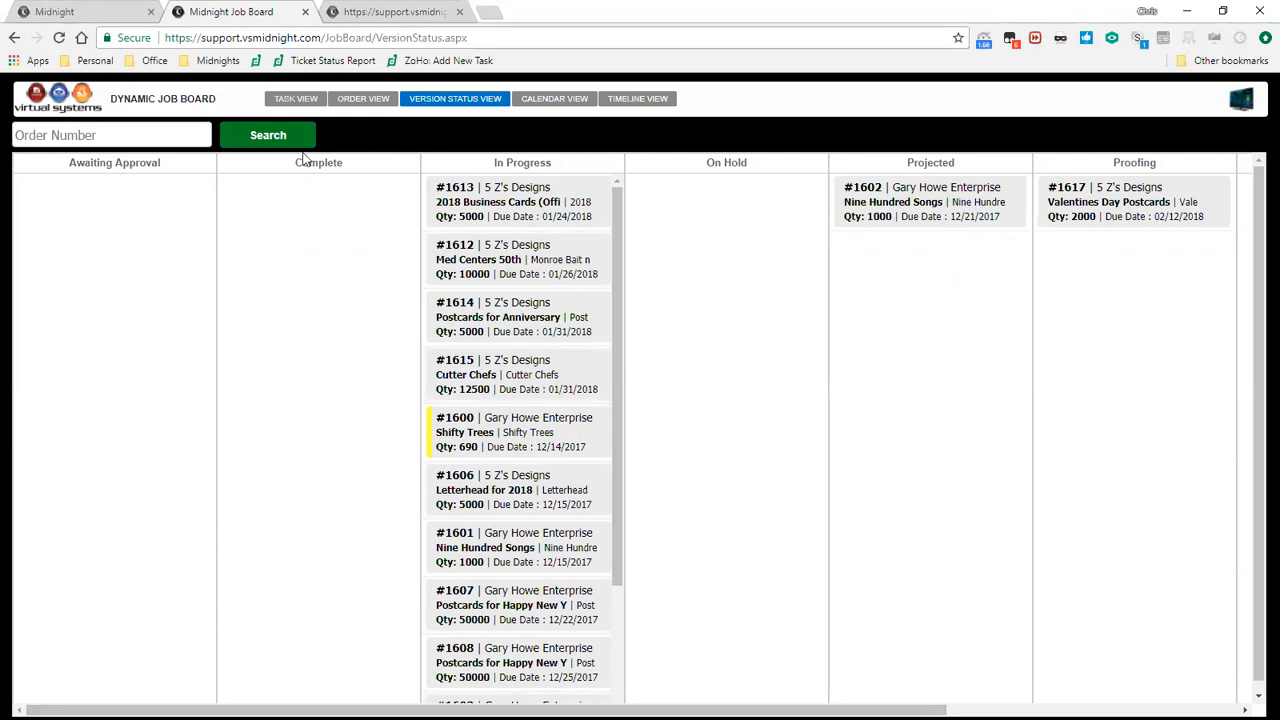
Step: Show the Calendar View by month for the Finishing machine department with completed tasks included
left_click(583, 106)
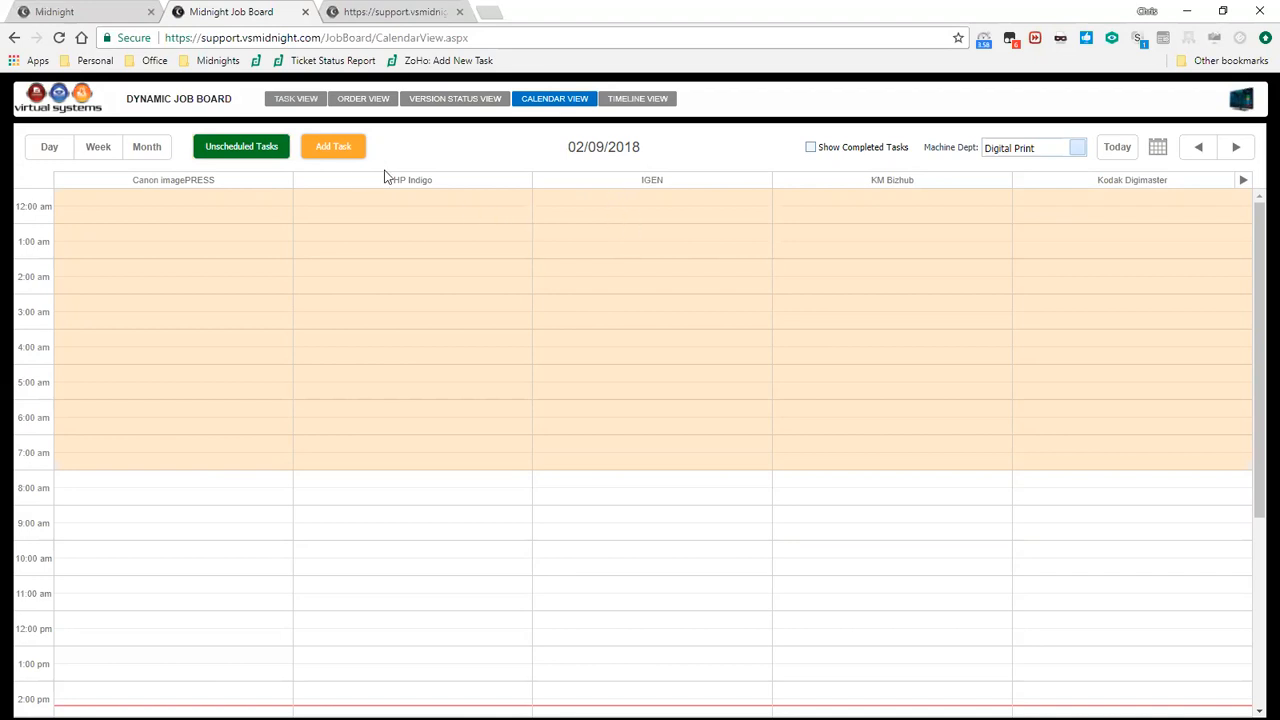
left_click(1078, 150)
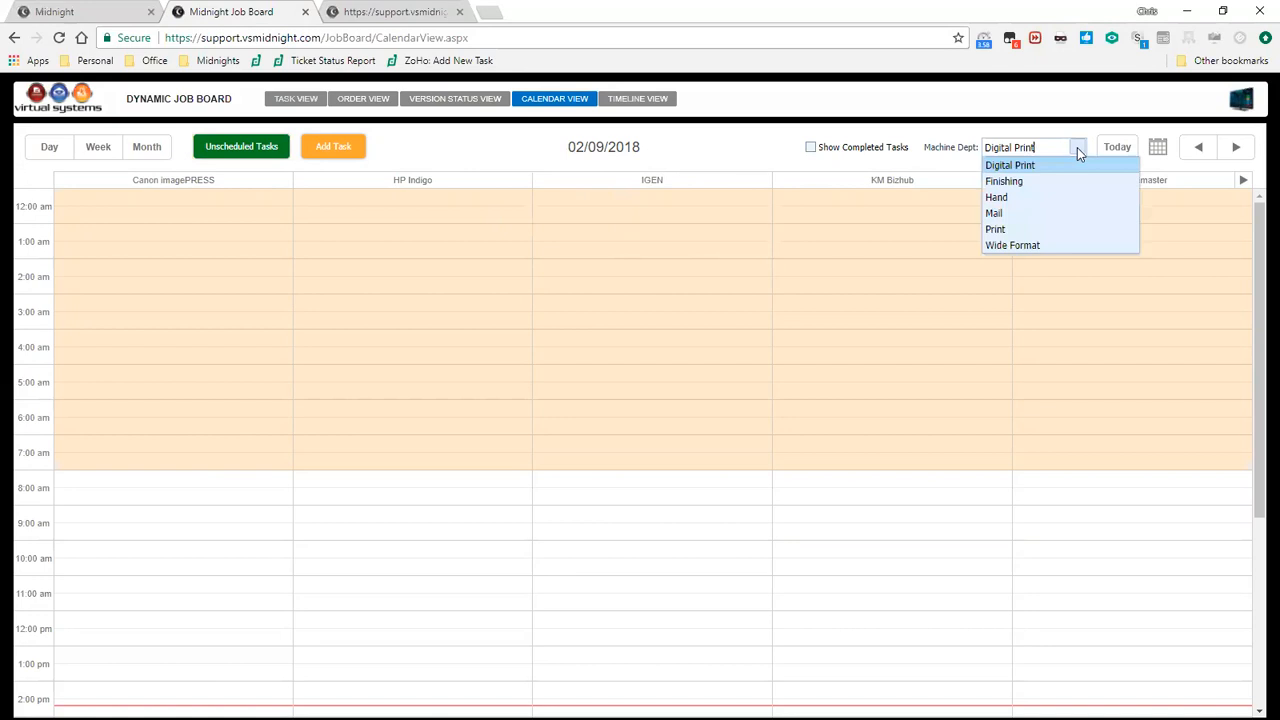
left_click(1064, 184)
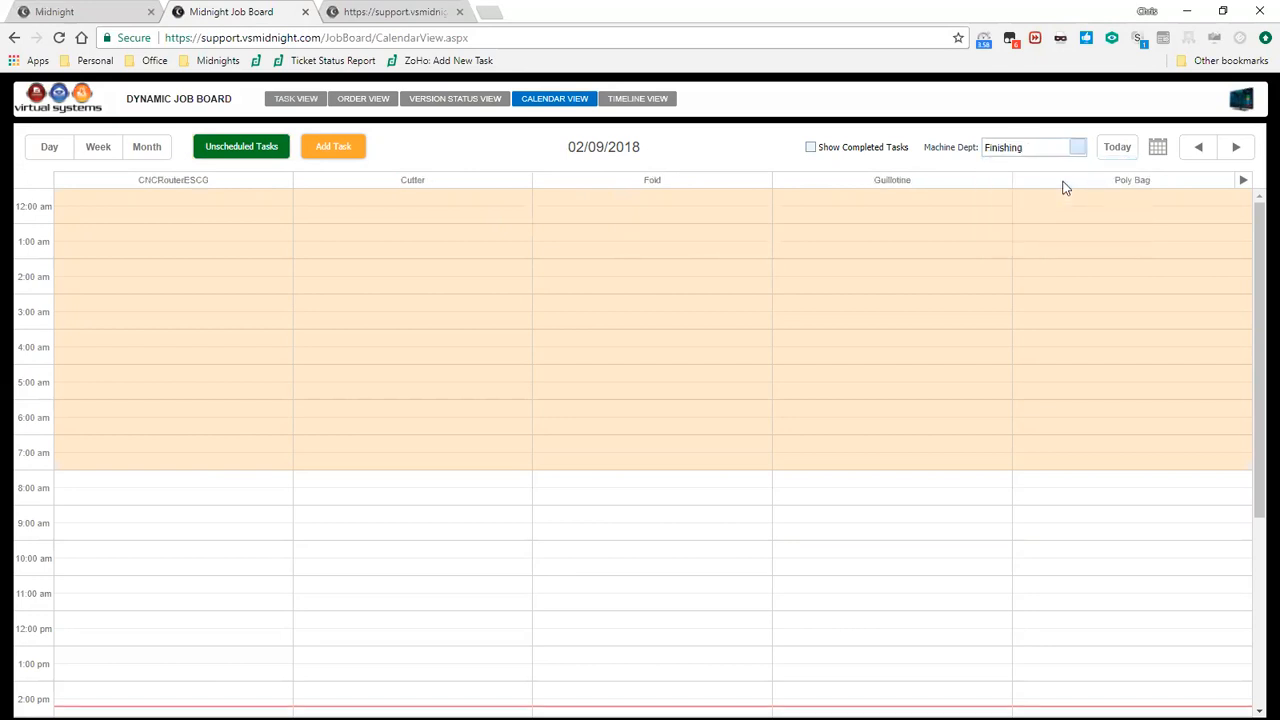
left_click(840, 150)
left_click(138, 157)
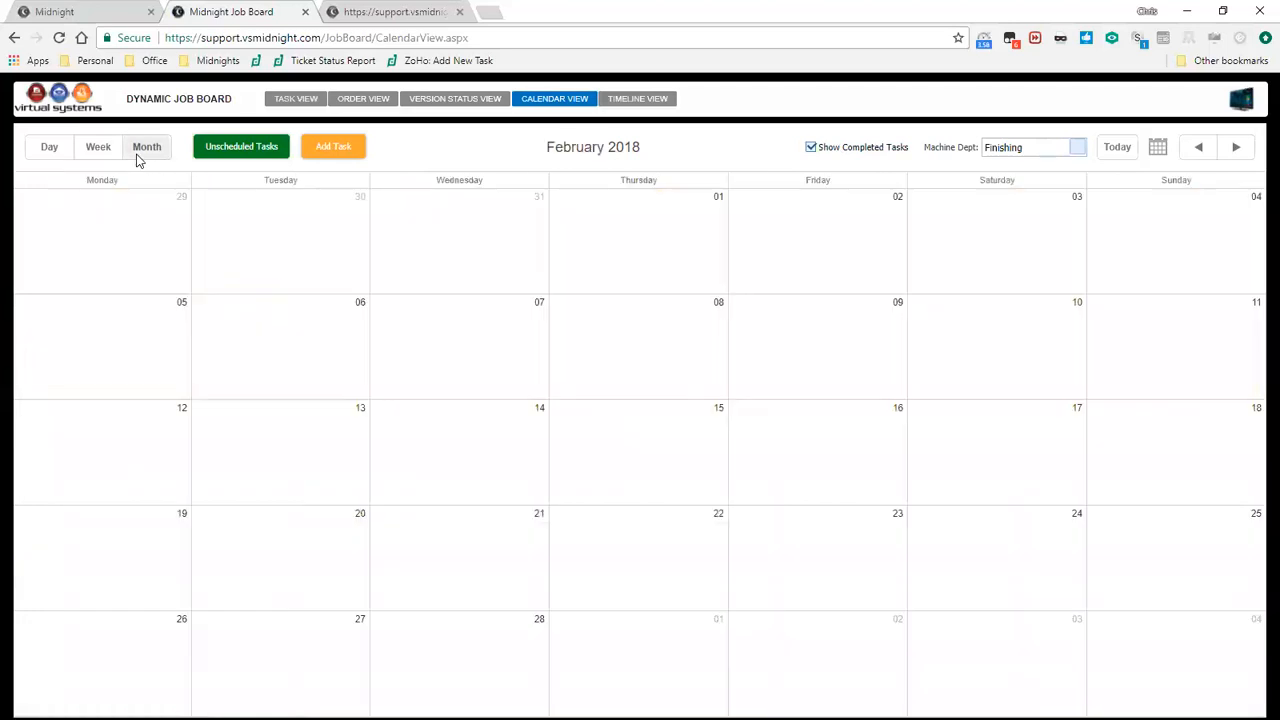
Step: Look at the February 2018 calendar for other machine departments, including Hand, Mail and Digital Print, ending on Wide Format
left_click(1076, 152)
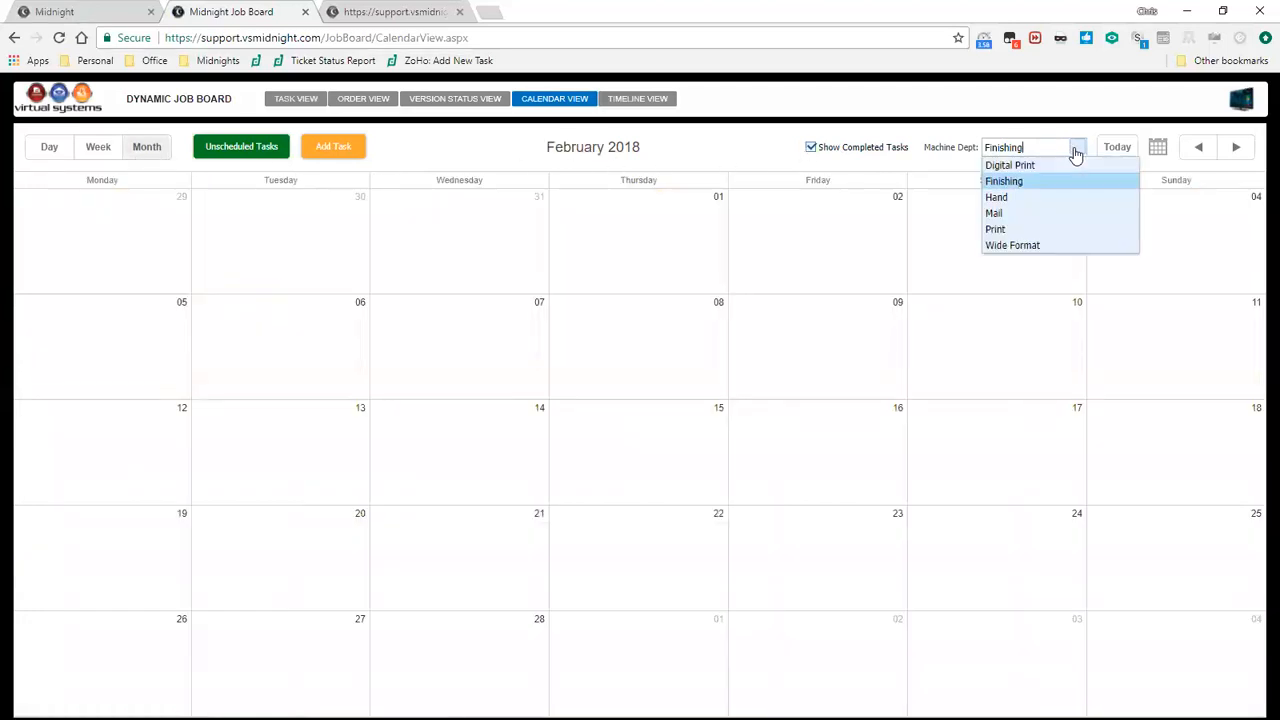
left_click(1042, 197)
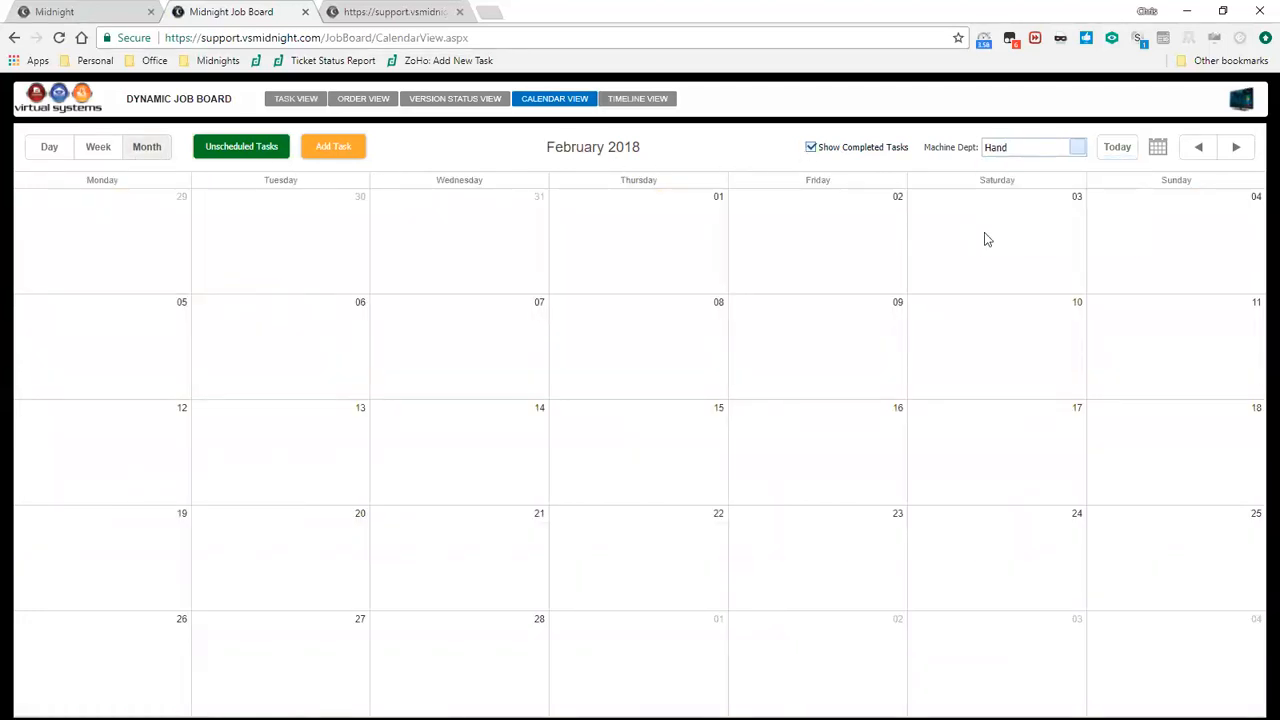
left_click(1078, 156)
left_click(1049, 213)
left_click(1076, 152)
left_click(1052, 189)
left_click(1075, 152)
left_click(1065, 167)
left_click(1076, 149)
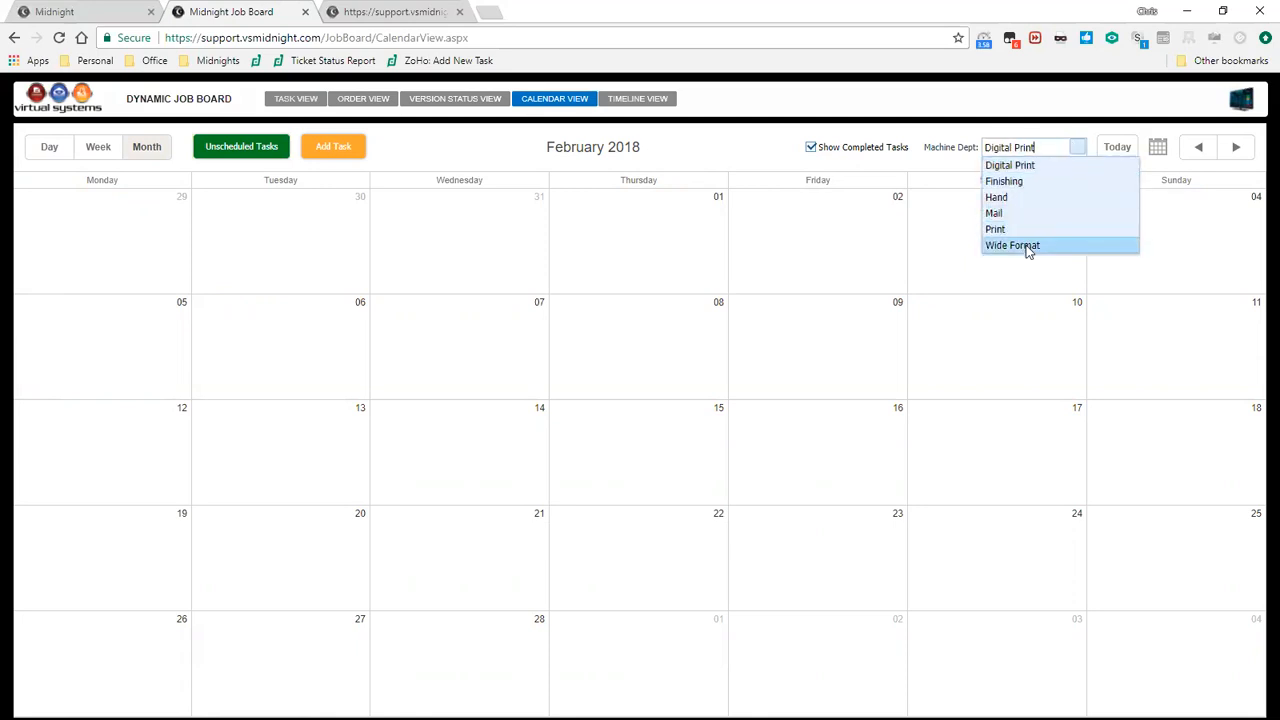
left_click(1028, 248)
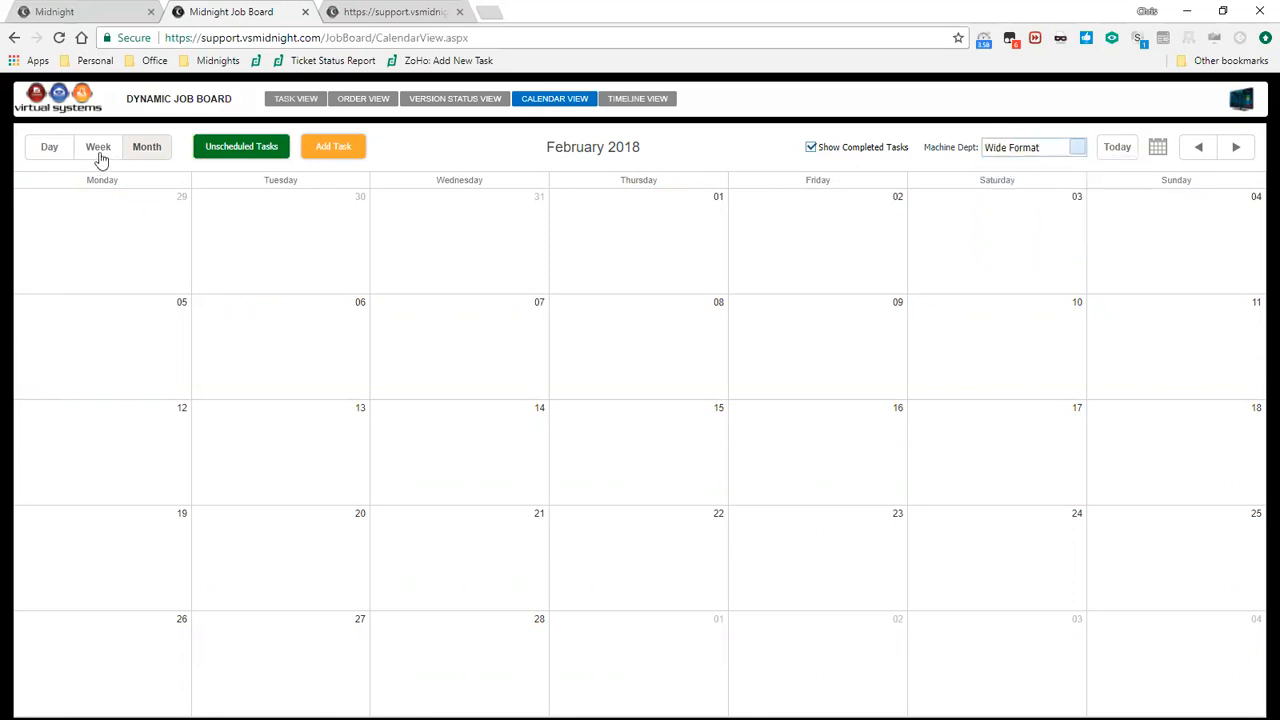
Step: Browse the date picker to January 2018 and back, and compare the calendar's day, week and month layouts
left_click(1160, 150)
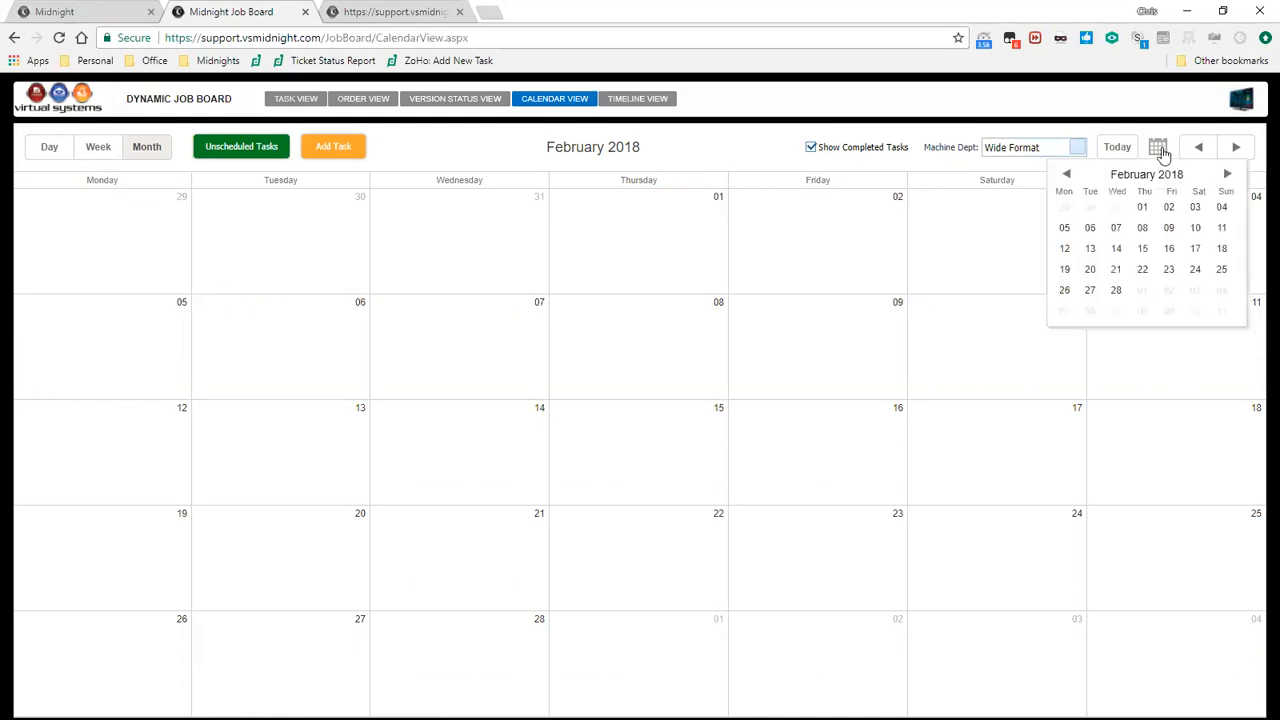
left_click(1066, 175)
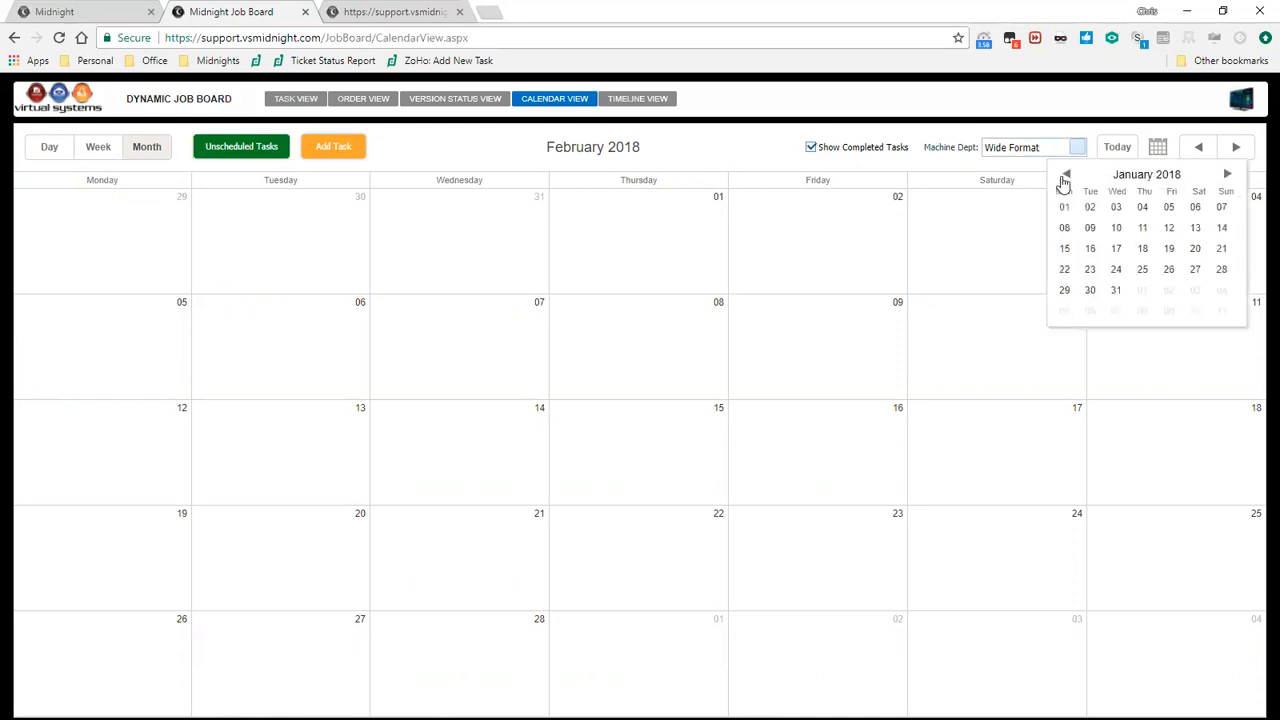
left_click(1225, 175)
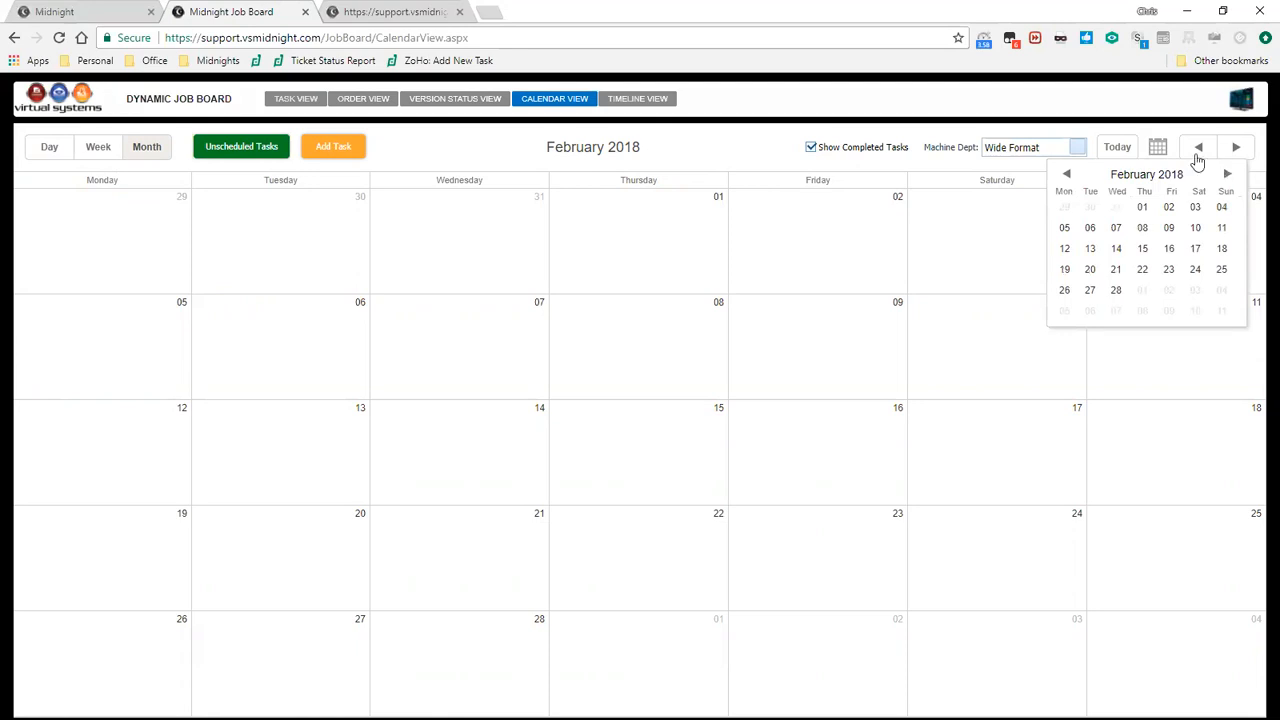
left_click(52, 148)
left_click(80, 150)
left_click(136, 152)
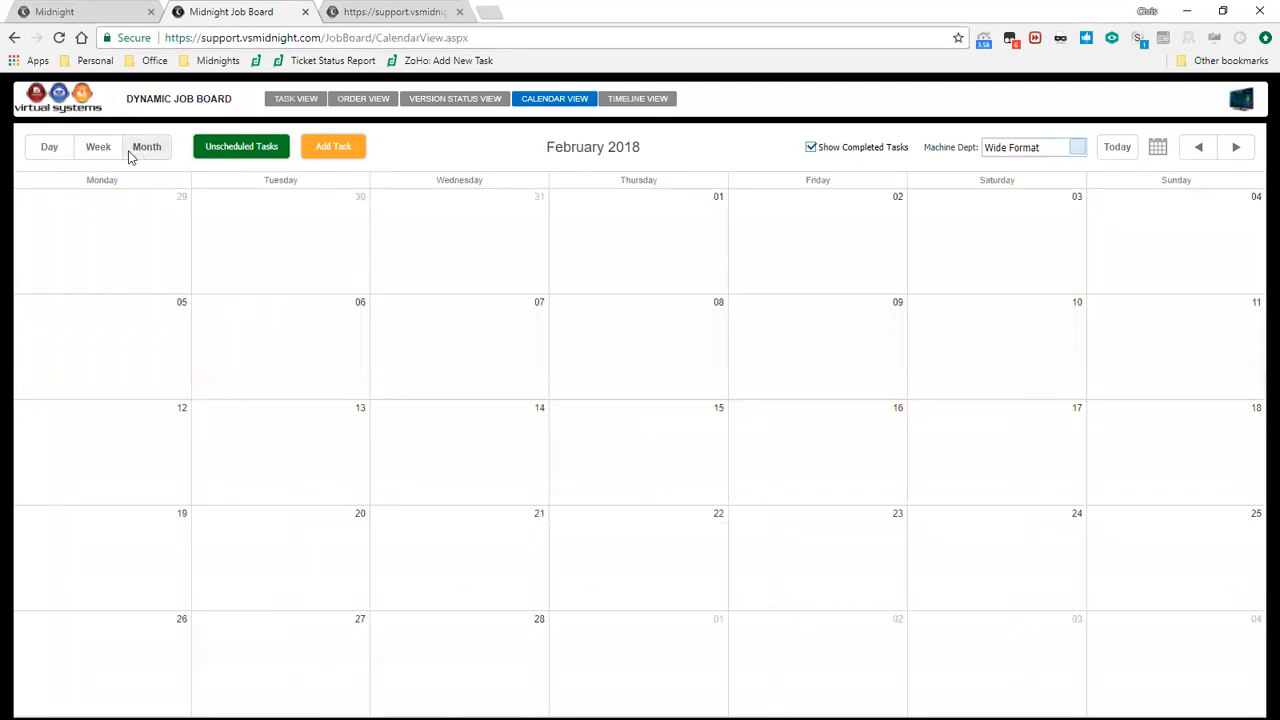
left_click(100, 153)
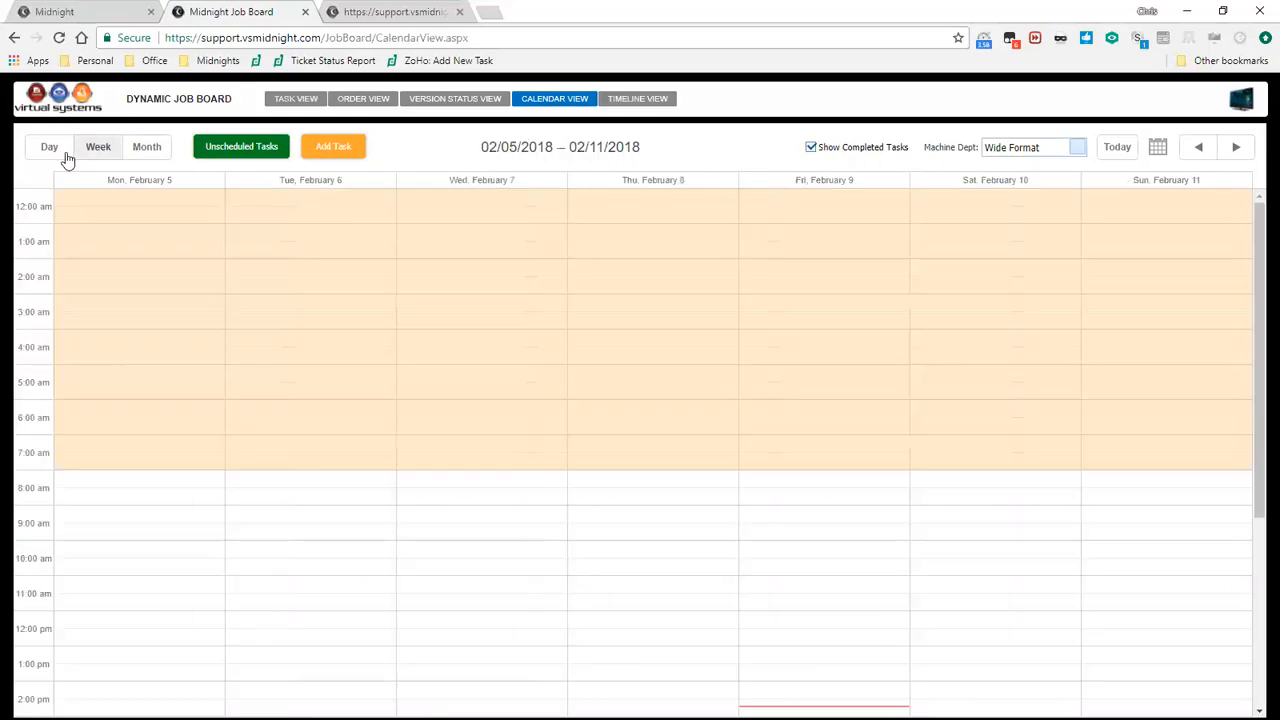
left_click(162, 158)
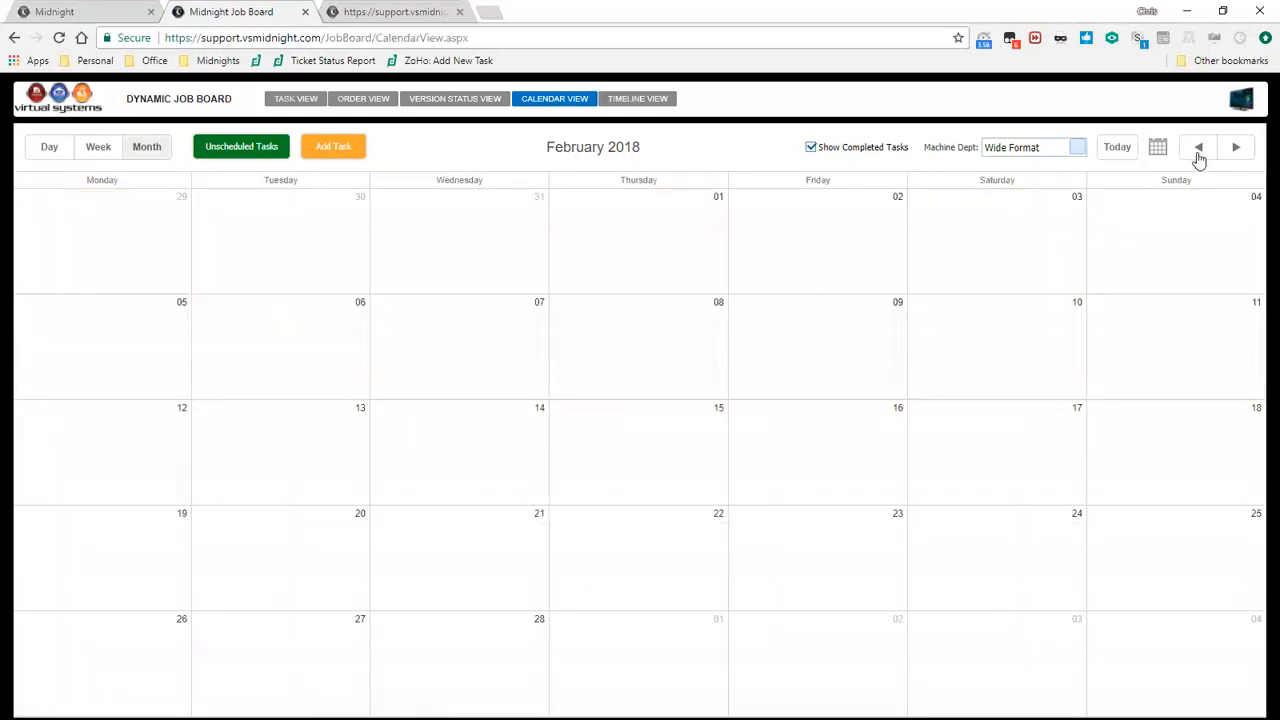
Step: Filter the calendar to the Print machine department, switch to the weekly layout, and review the scheduled tasks and shaded hours
left_click(1080, 150)
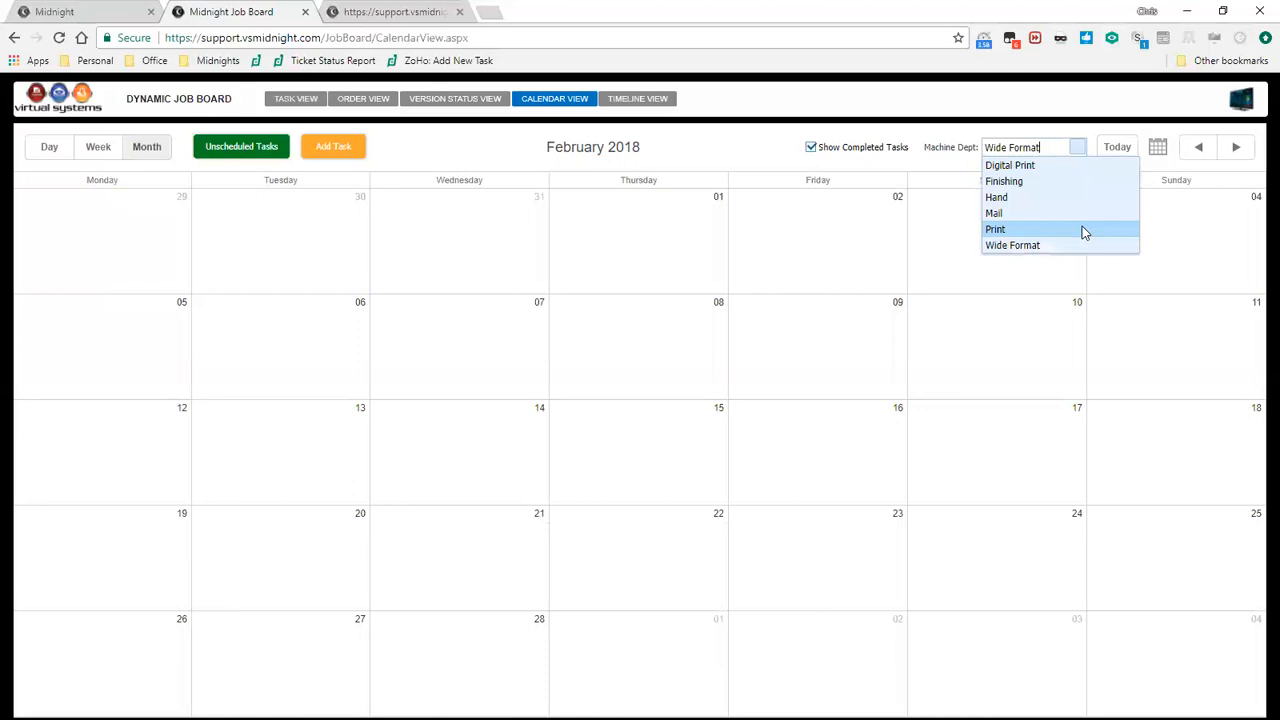
left_click(1086, 228)
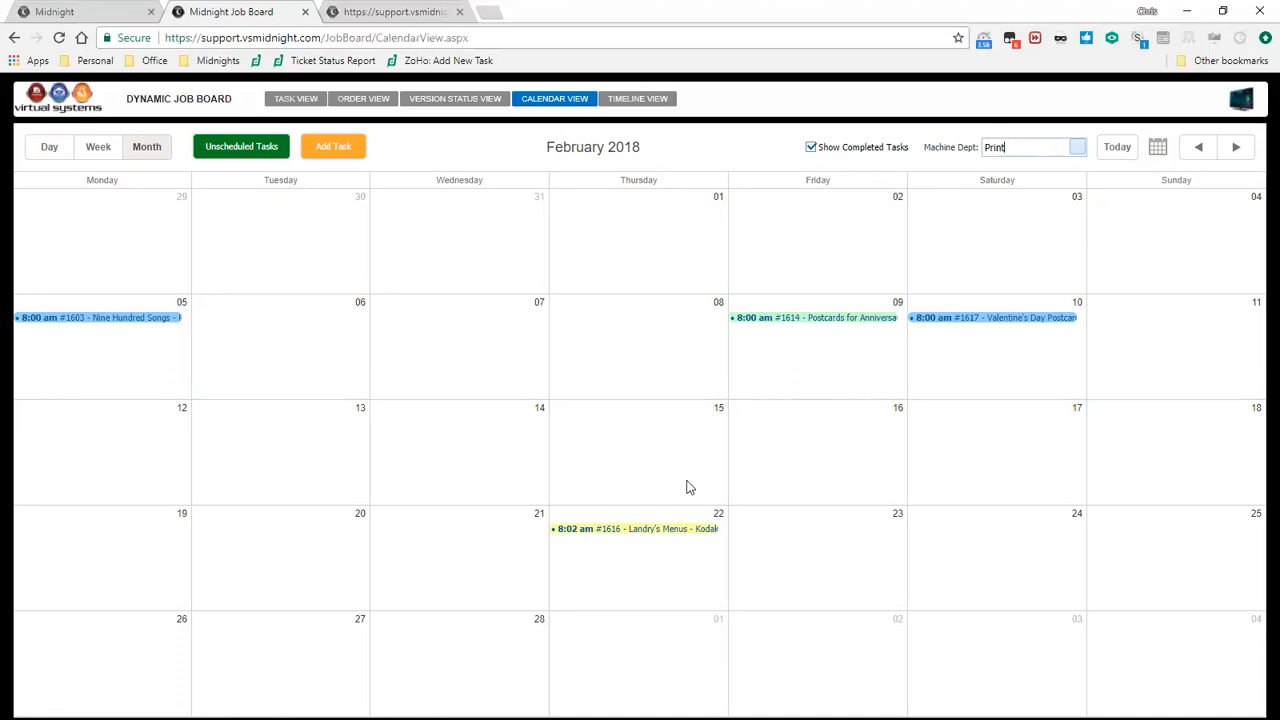
left_click(98, 148)
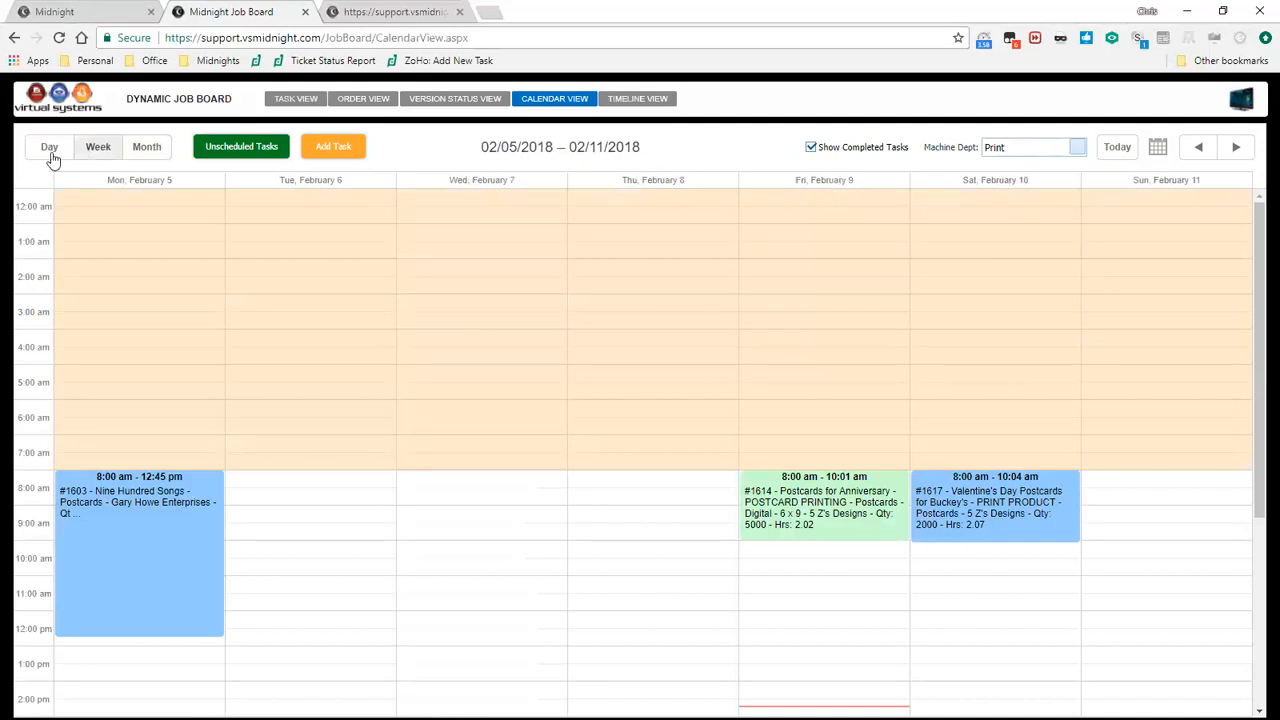
scroll(250, 301, "down", 3)
scroll(250, 301, "up", 2)
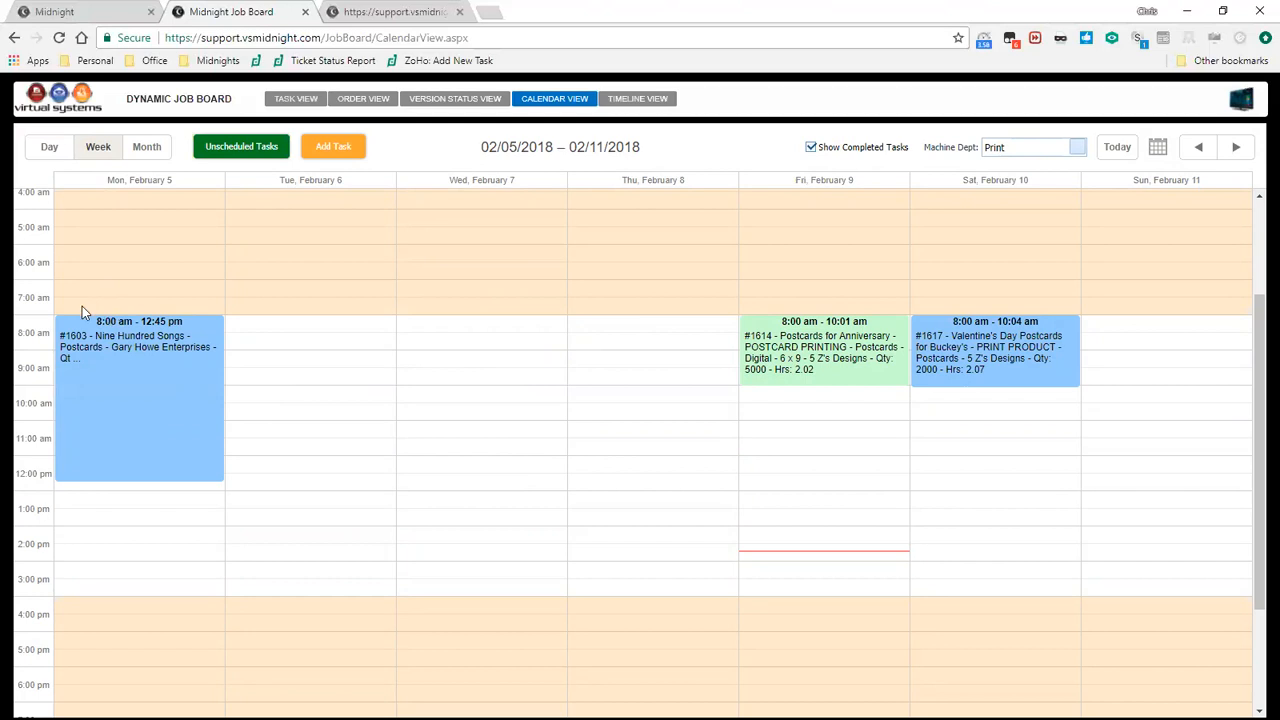
scroll(281, 460, "down", 3)
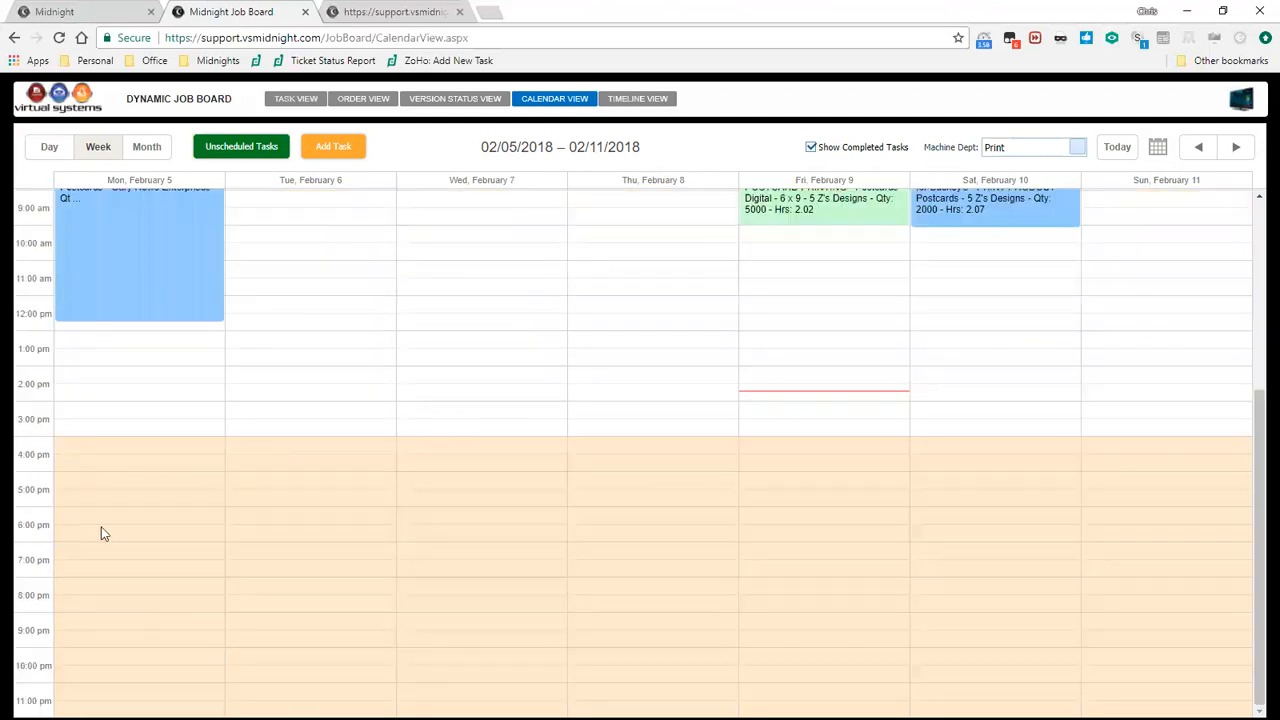
scroll(250, 559, "up", 3)
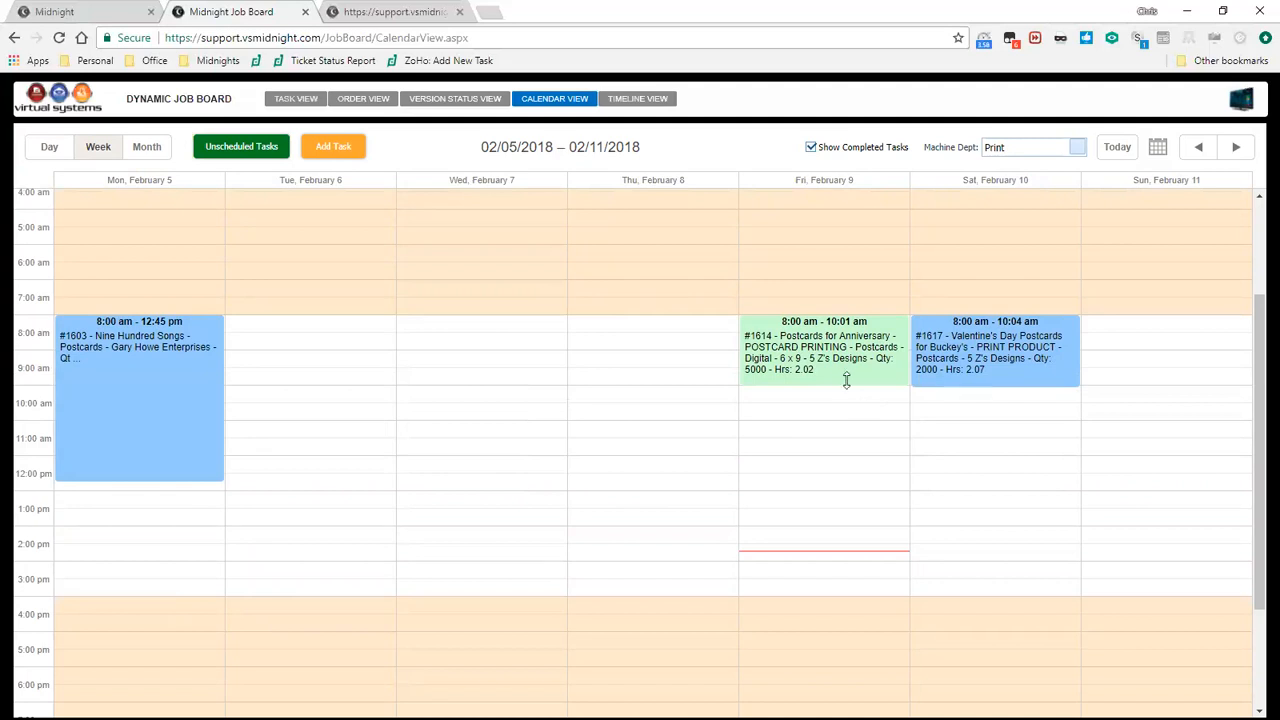
Step: Reschedule Friday's Postcards for Anniversary printing task to start at 9:01 am and extend it to end at 2:01 pm
left_click_drag(853, 366, 821, 301)
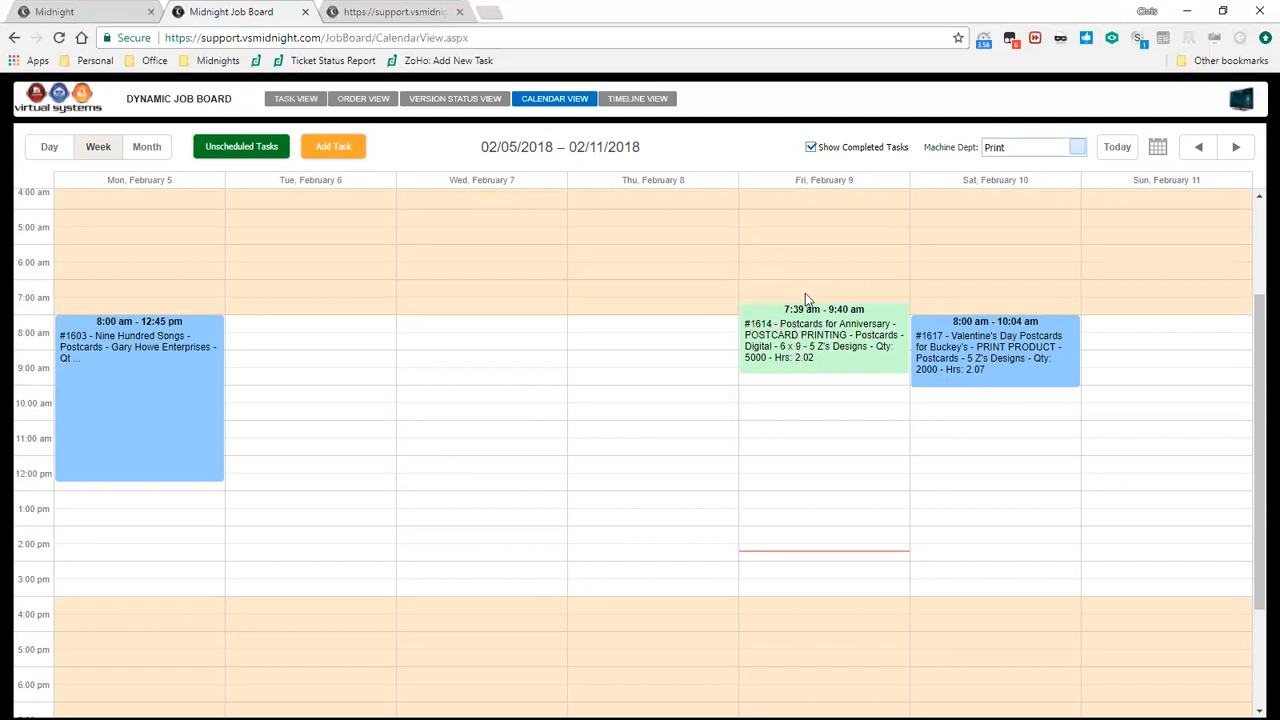
left_click_drag(805, 297, 829, 350)
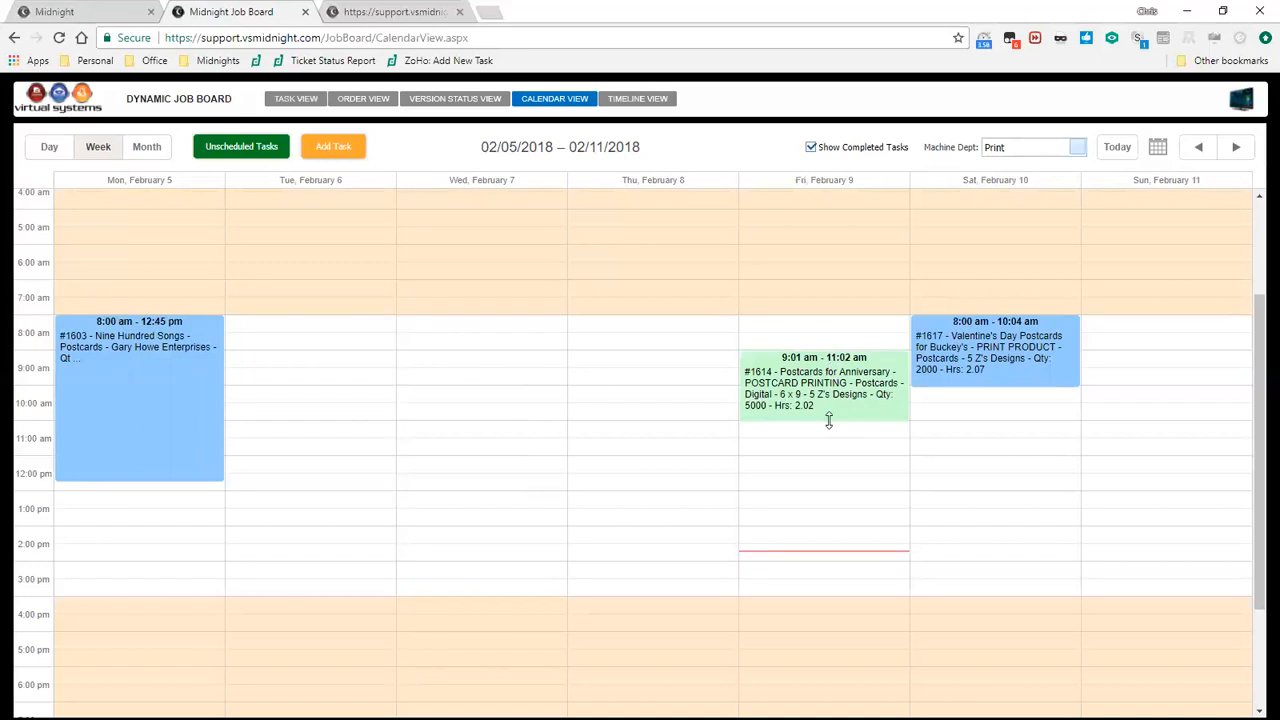
left_click_drag(823, 420, 840, 524)
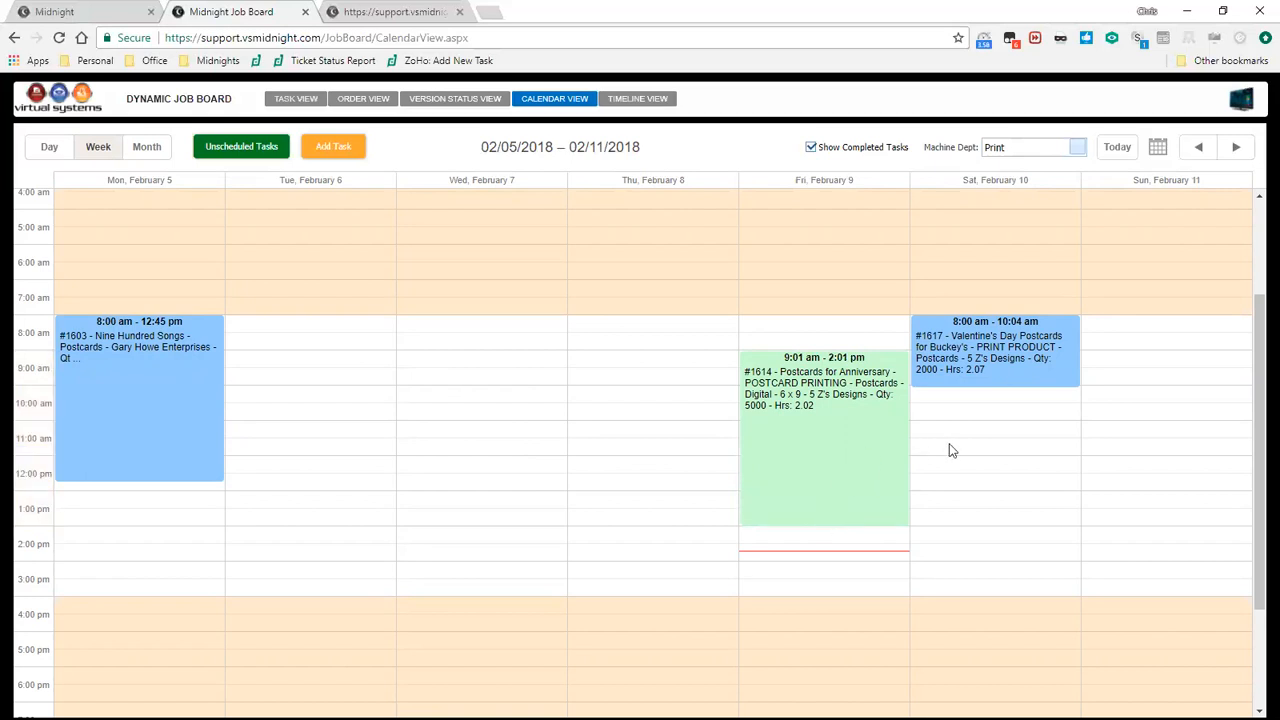
Step: Change the hours in the Postcards for Anniversary printing task's title to 5.00 and save the task
double_click(861, 436)
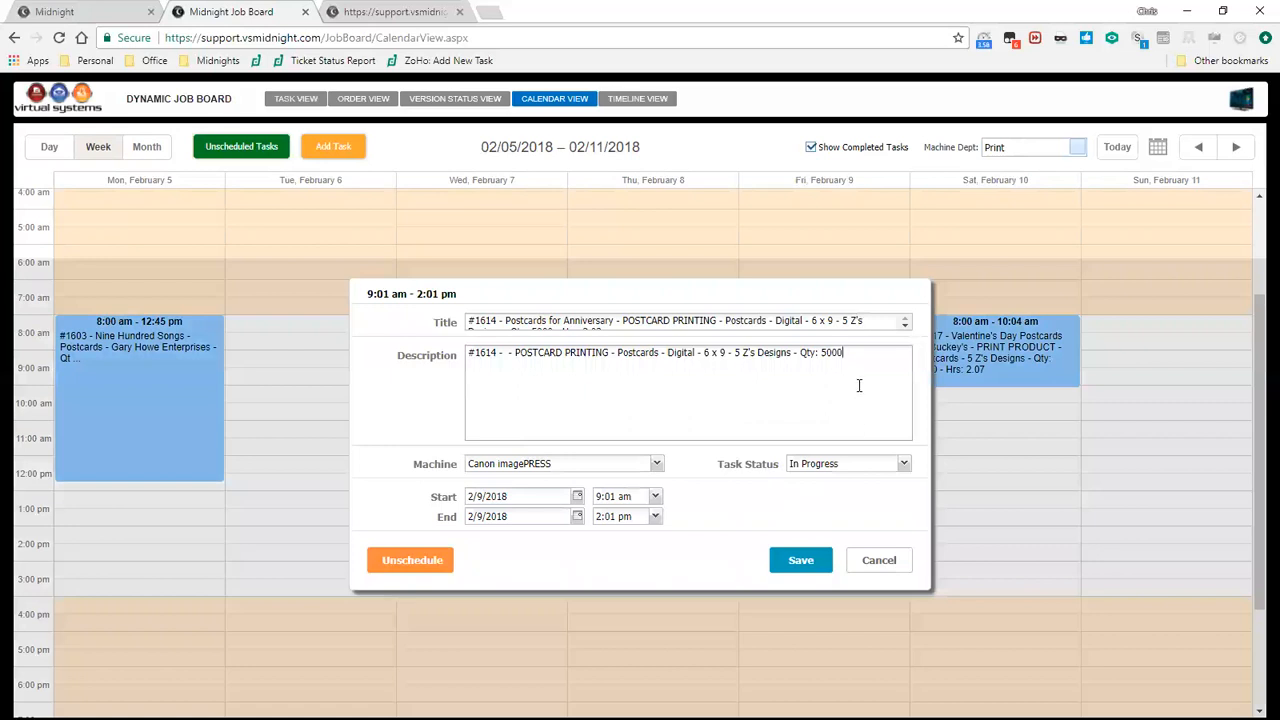
left_click(904, 327)
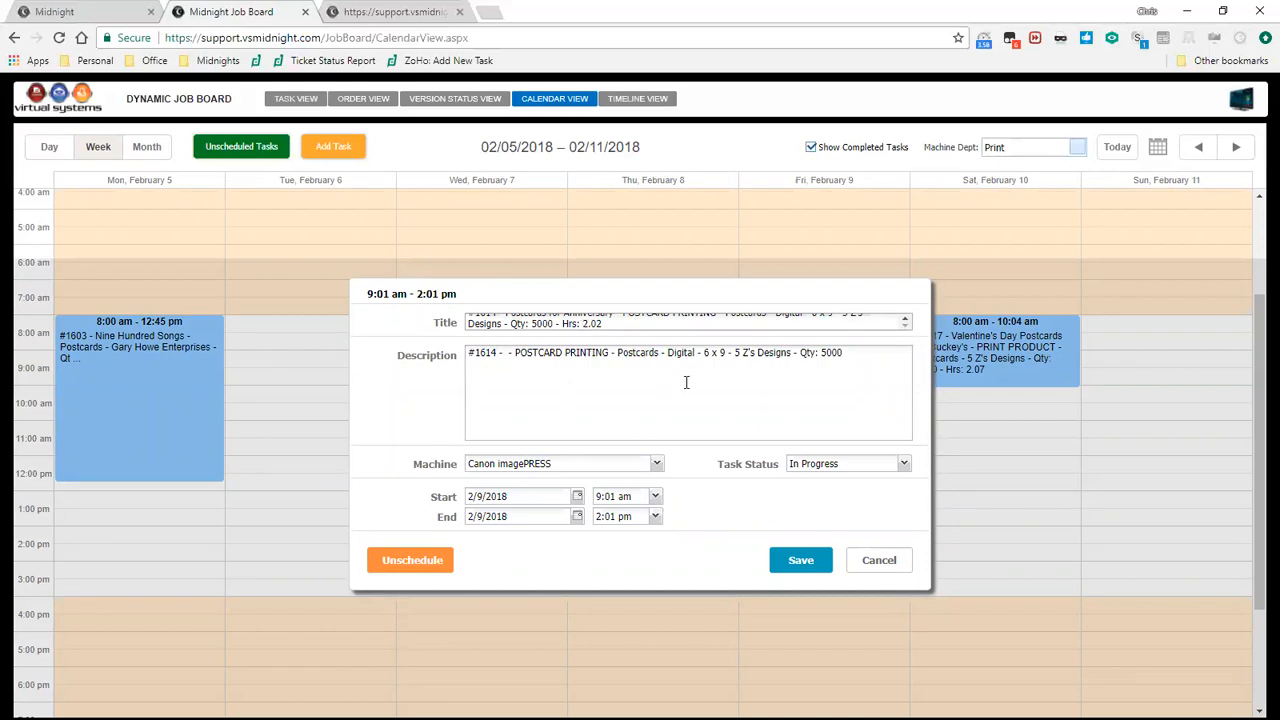
left_click_drag(537, 293, 335, 288)
left_click(549, 288)
double_click(588, 325)
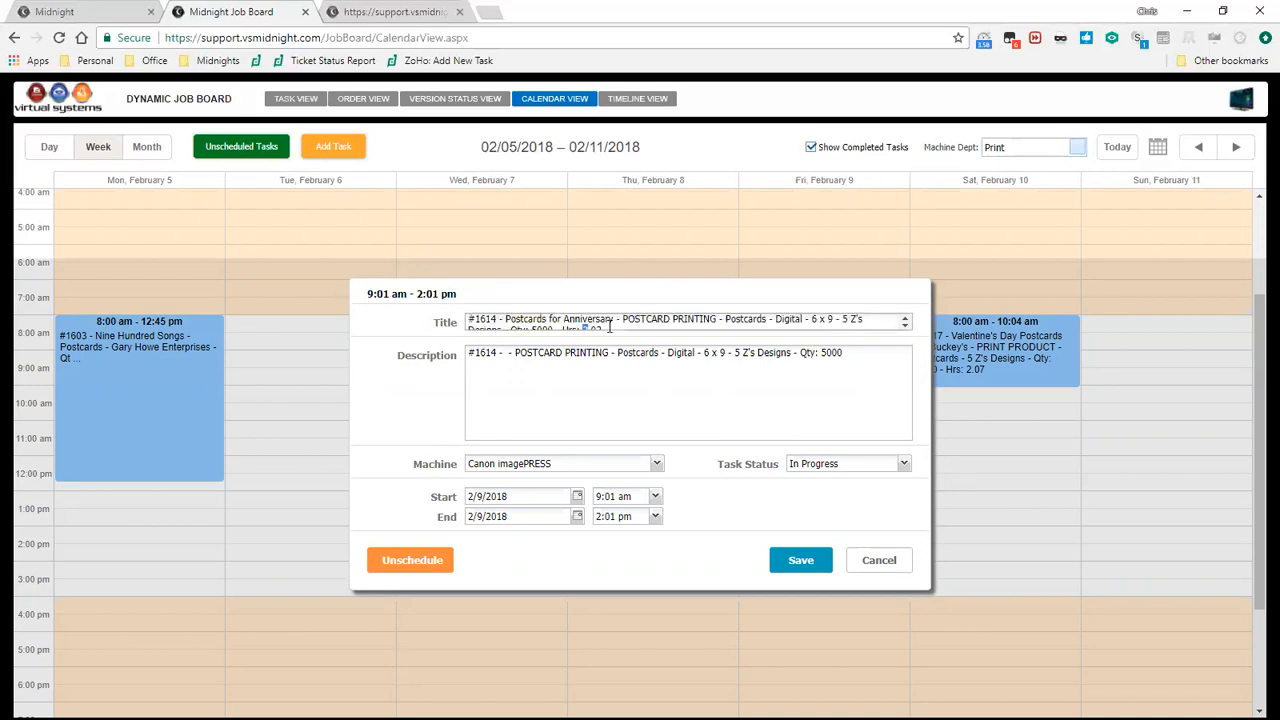
type("4.00")
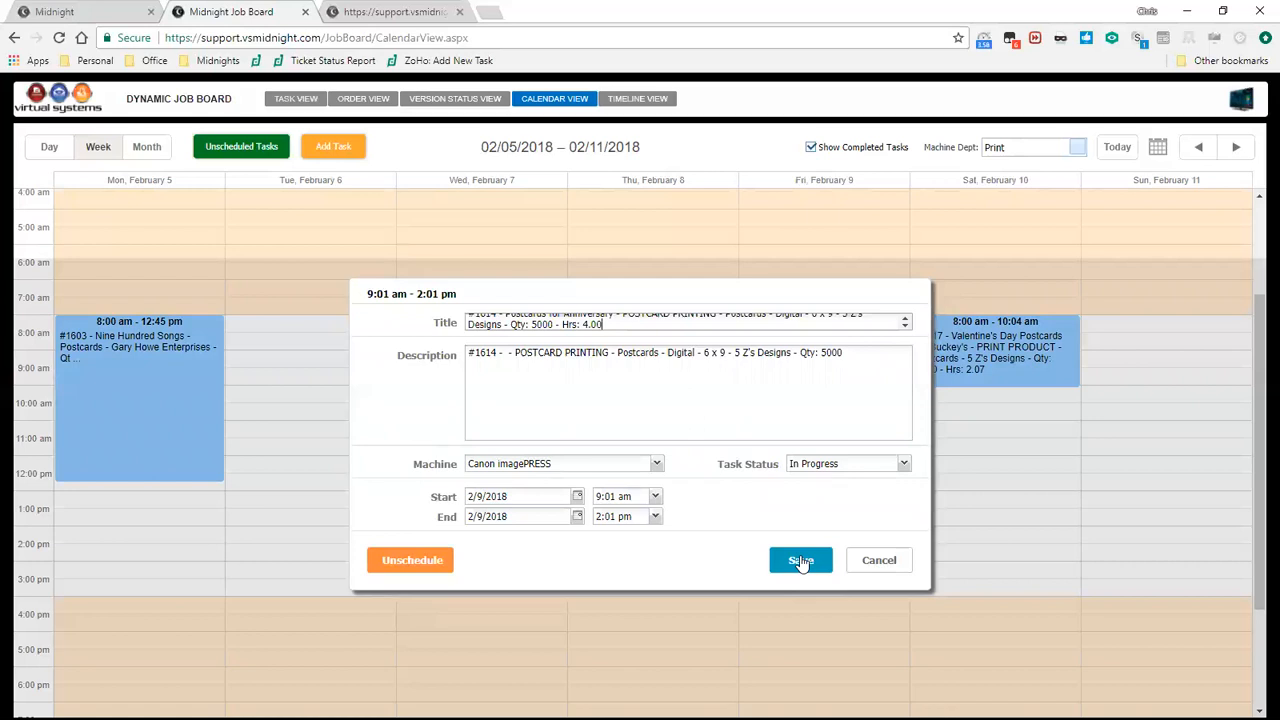
left_click_drag(586, 321, 589, 330)
key("Down")
key("BackSpace")
type("5")
left_click(801, 560)
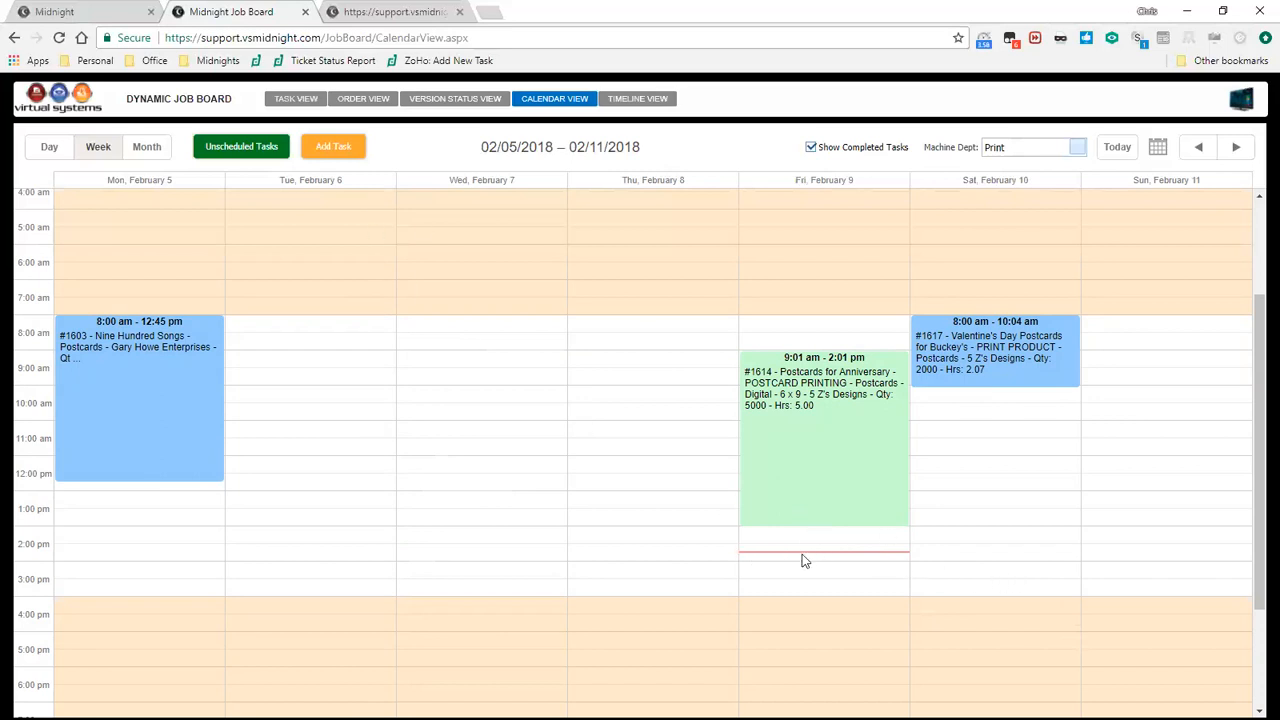
Step: Look at the weekly calendar for the Digital Print department and return to the Print department
left_click(1077, 147)
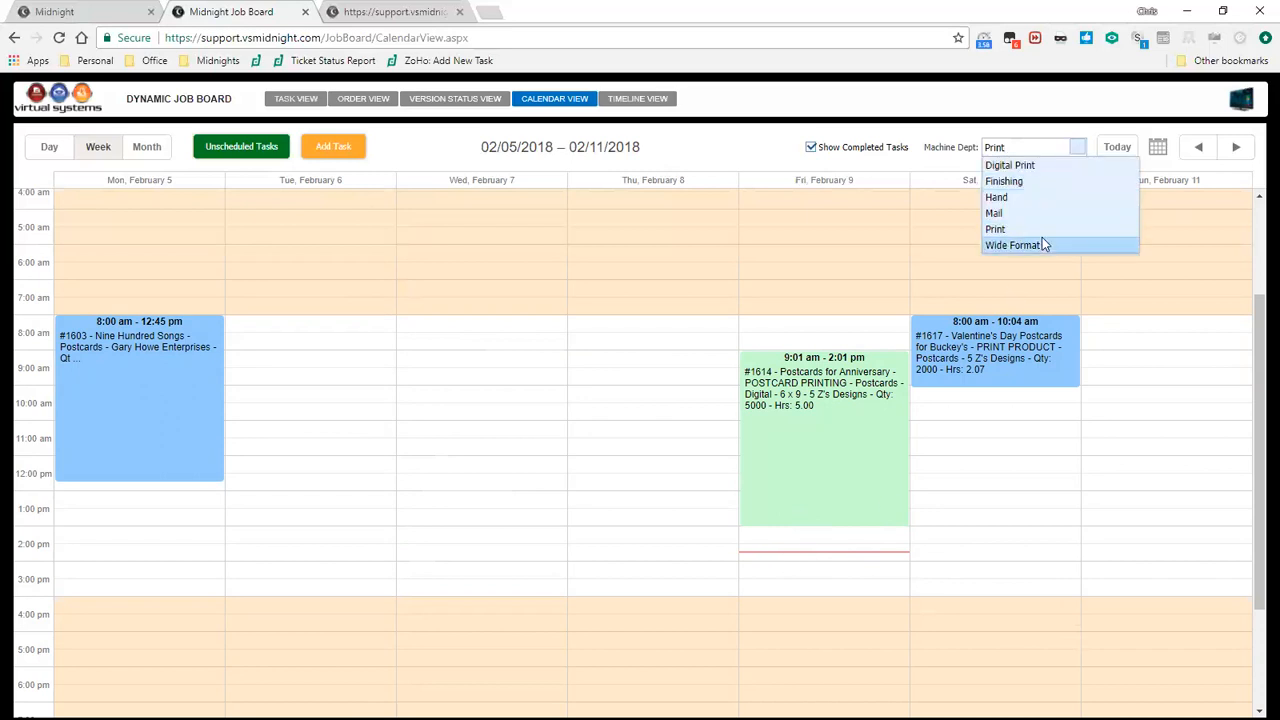
left_click(1027, 166)
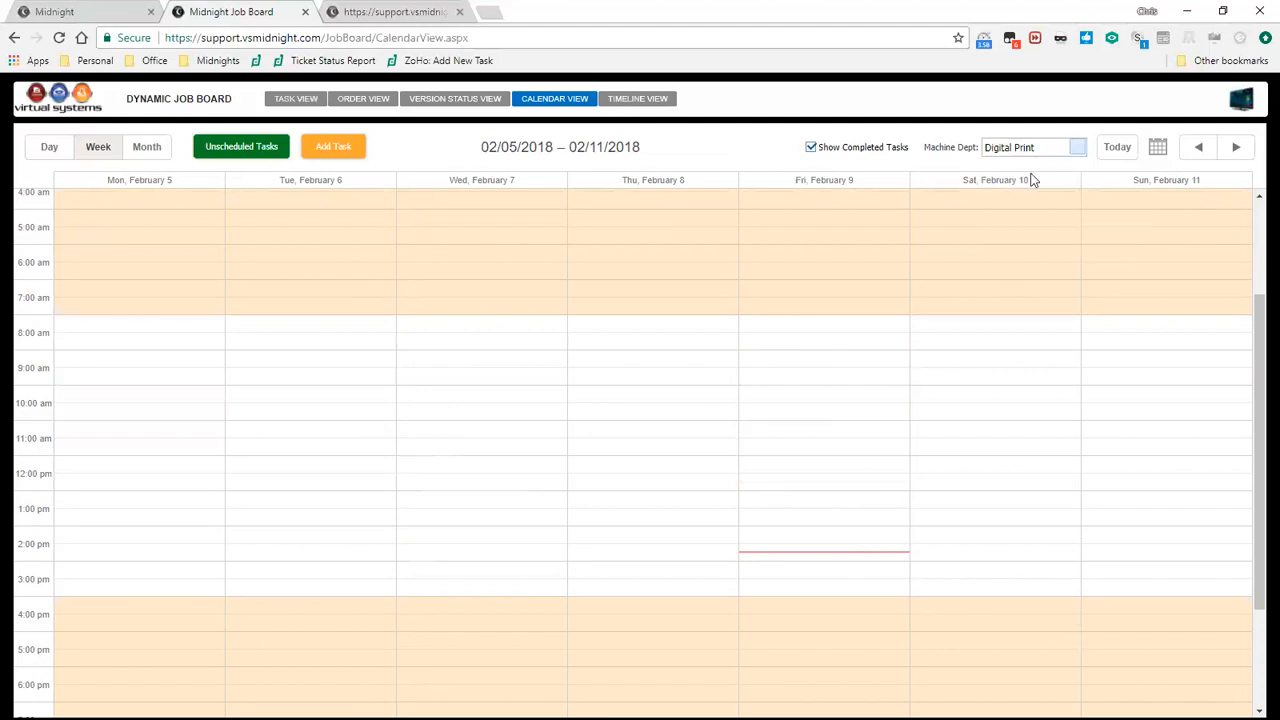
left_click(1077, 148)
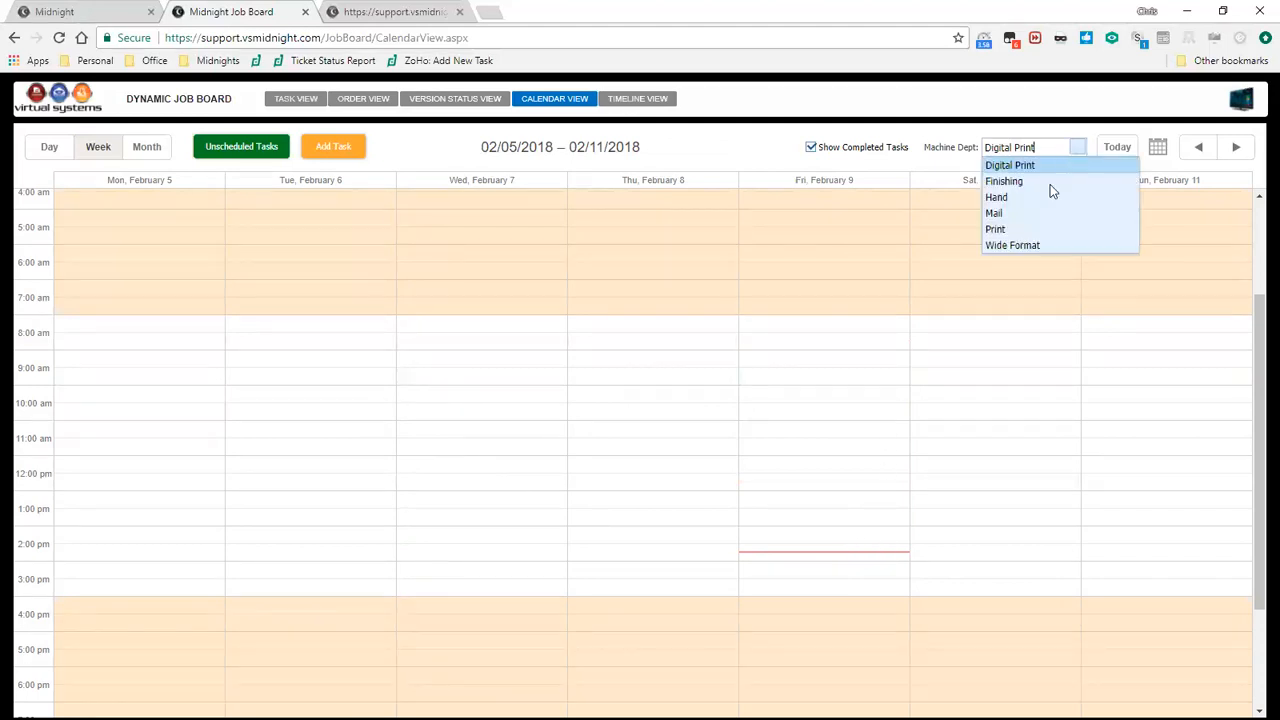
left_click(1023, 229)
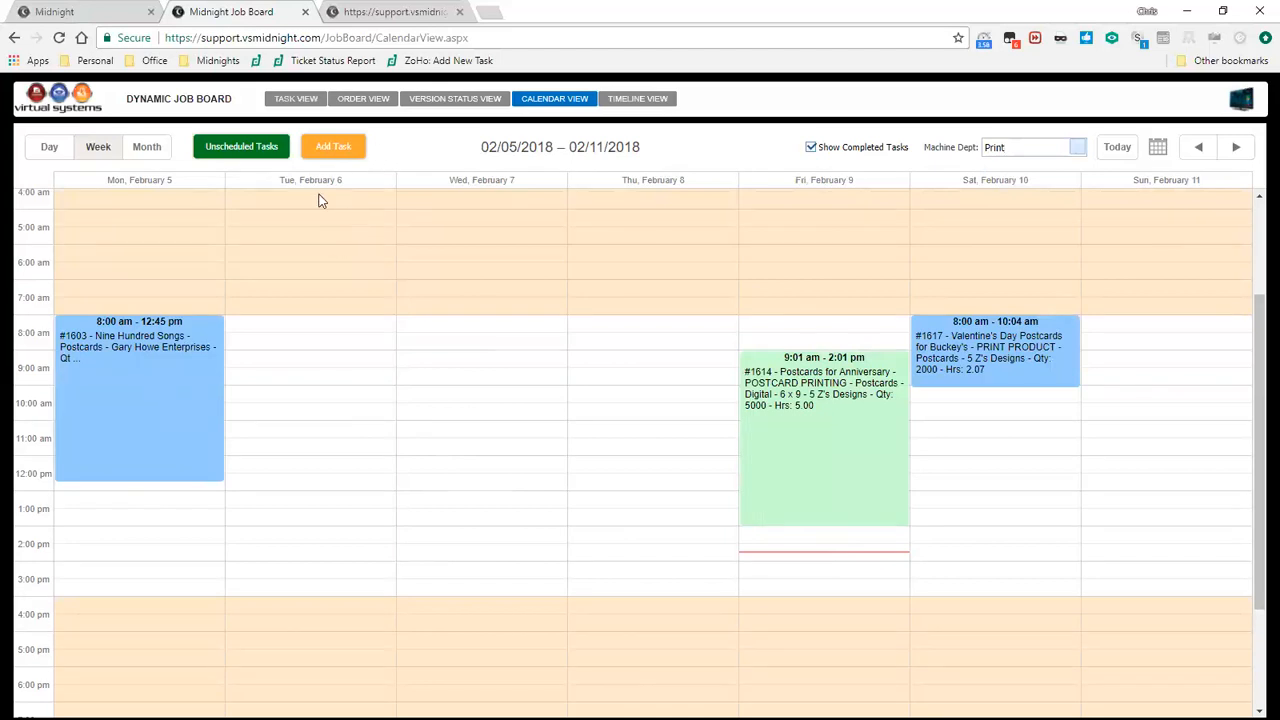
Step: Start scheduling the unscheduled Cutter Chefs Foreign Mail Prep task on the ABDick machine with a run rate of 1
left_click(266, 150)
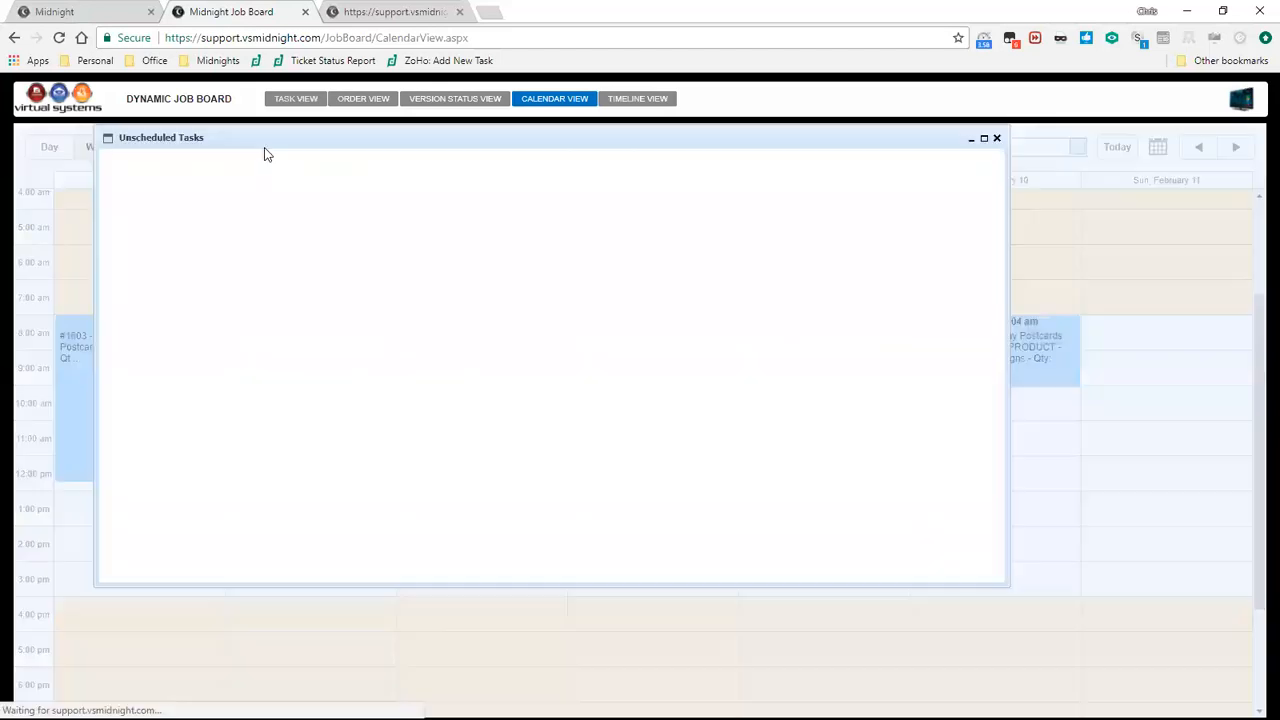
left_click_drag(995, 283, 970, 565)
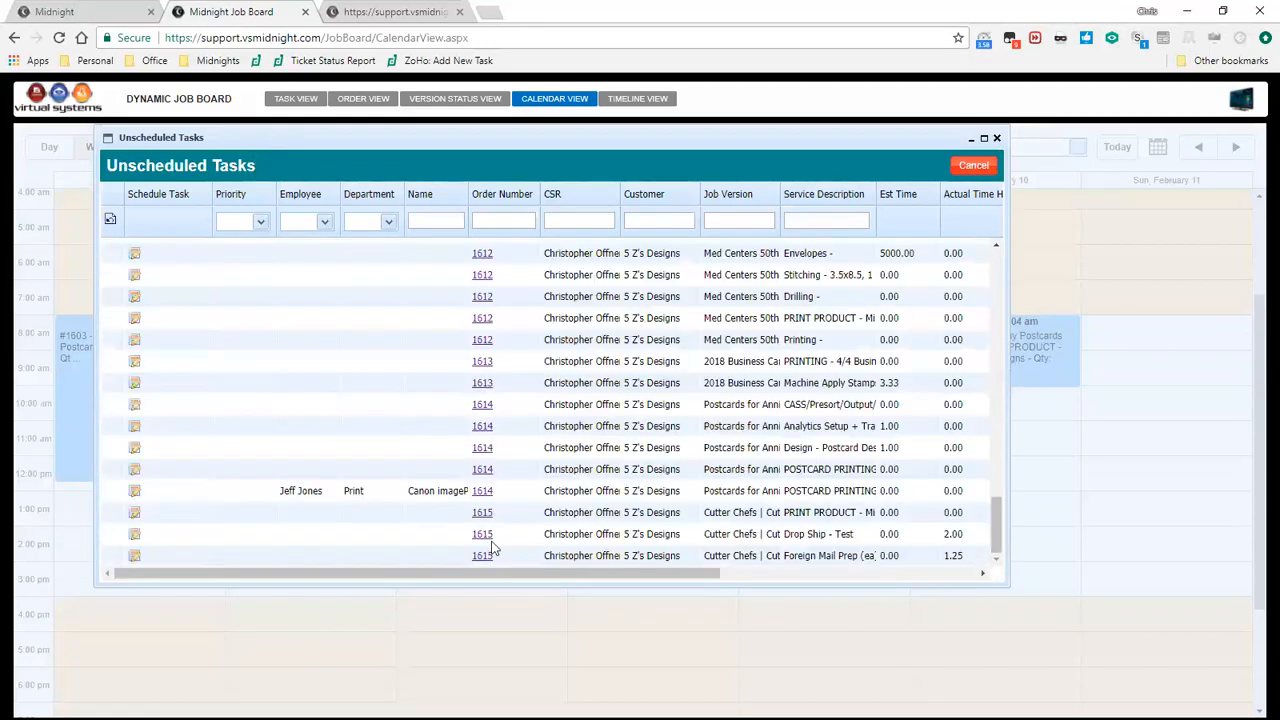
left_click(134, 558)
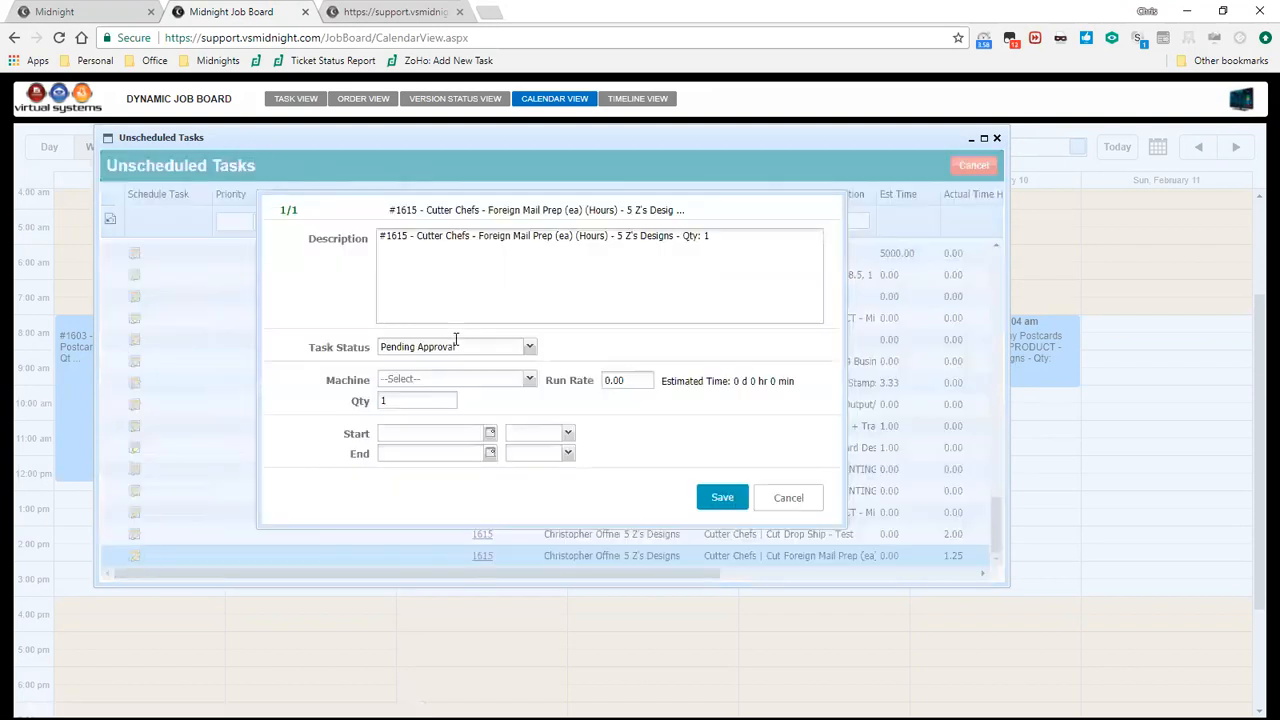
left_click(528, 384)
left_click(495, 428)
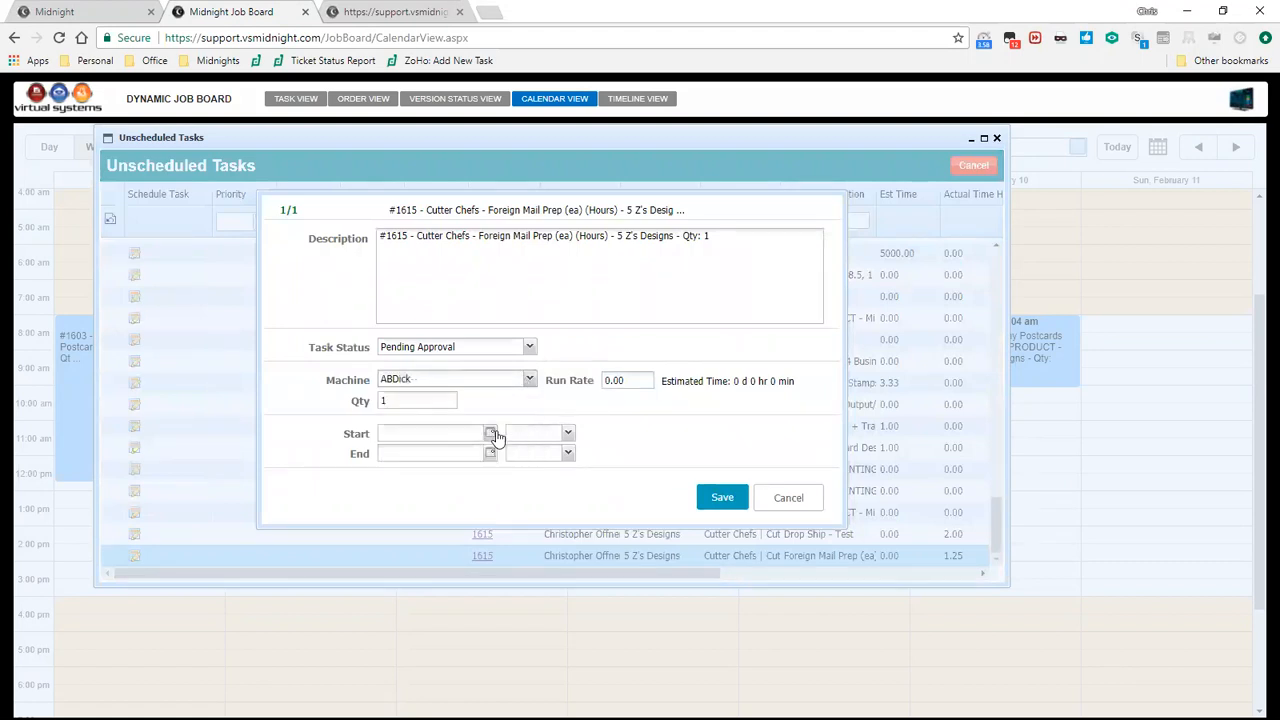
left_click(634, 381)
type("1")
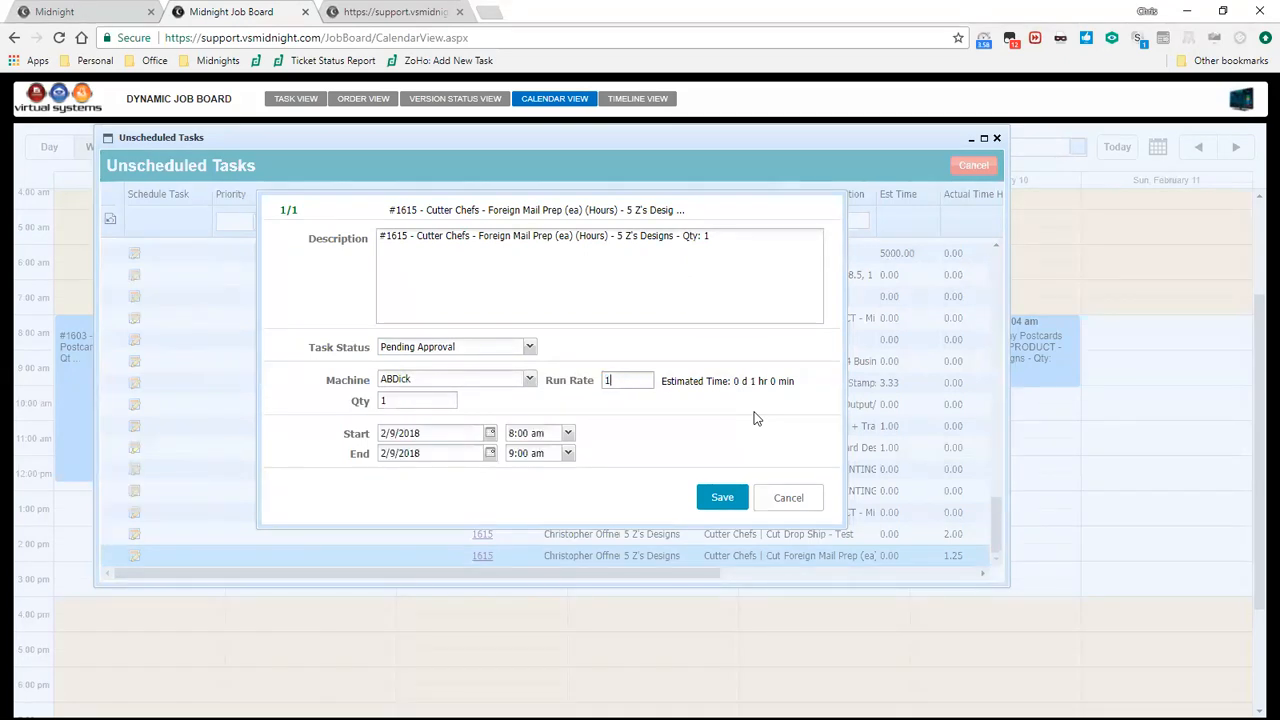
Step: Switch the Foreign Mail Prep task's machine to Cutter, save its schedule, and close the unscheduled tasks list
left_click(530, 381)
left_click_drag(532, 407, 547, 430)
left_click(483, 421)
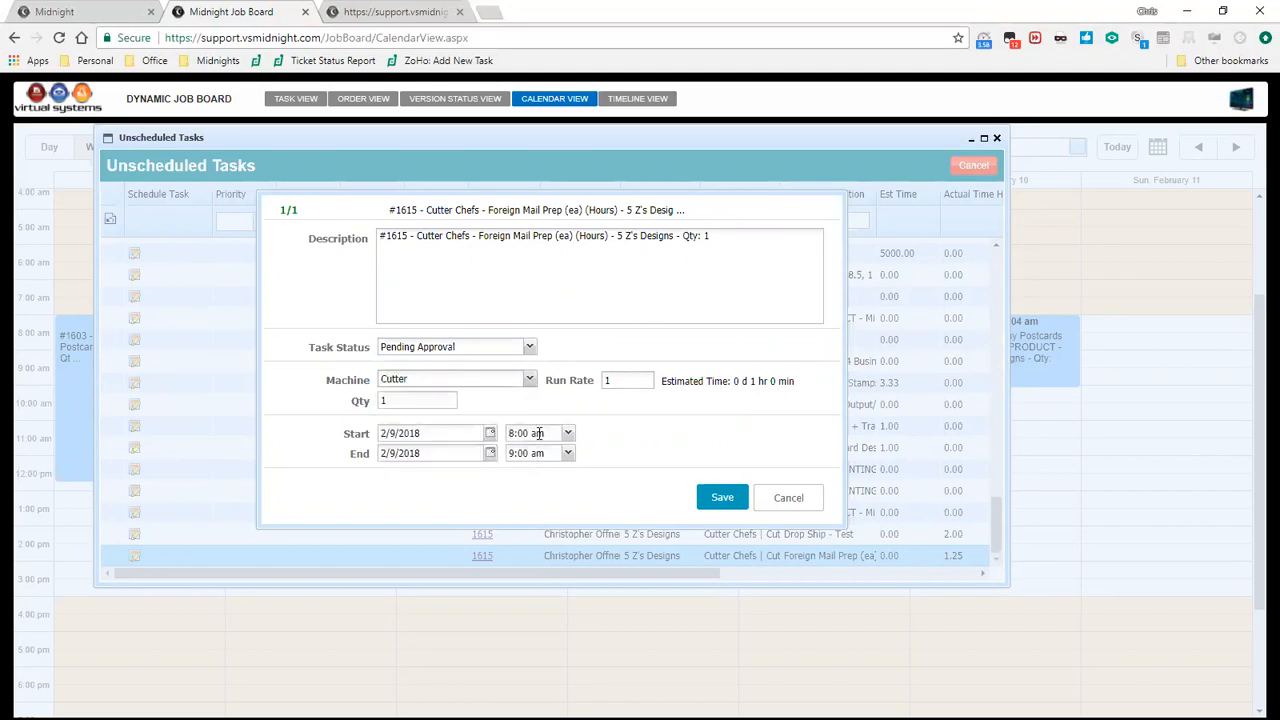
left_click_drag(707, 503, 528, 350)
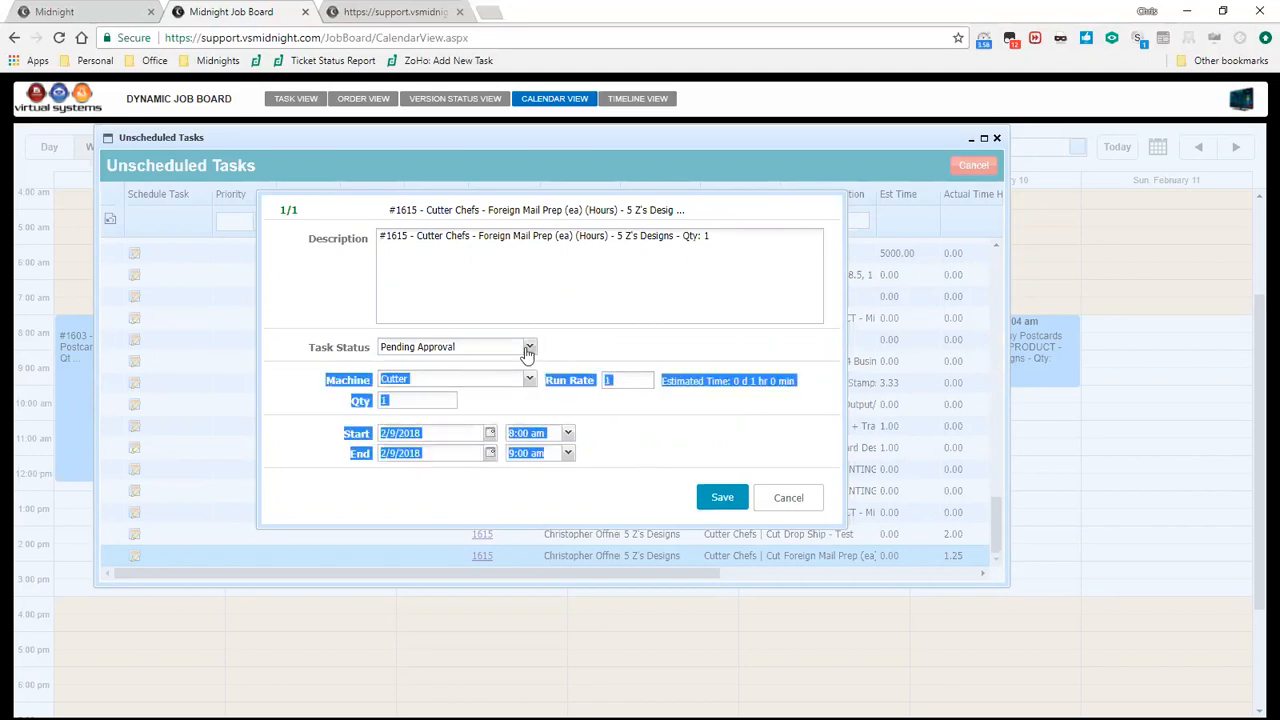
left_click(718, 499)
scroll(699, 450, "down", 5)
scroll(788, 494, "down", 5)
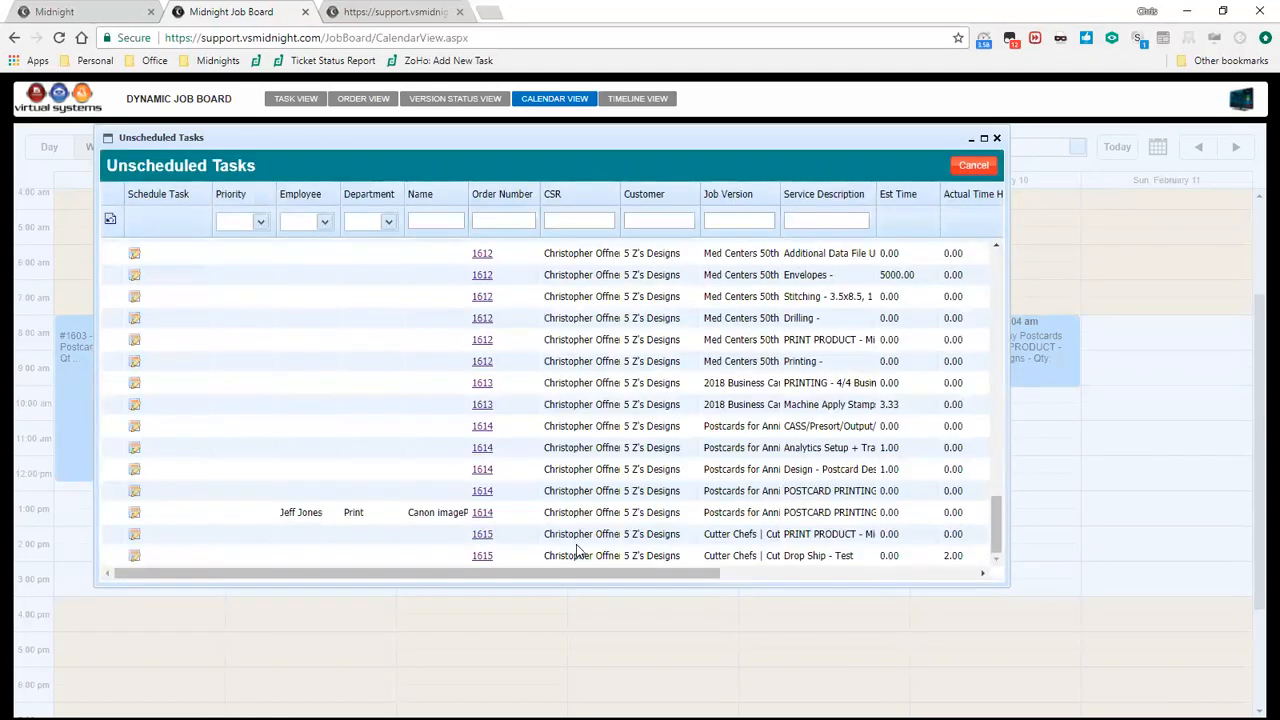
left_click(982, 168)
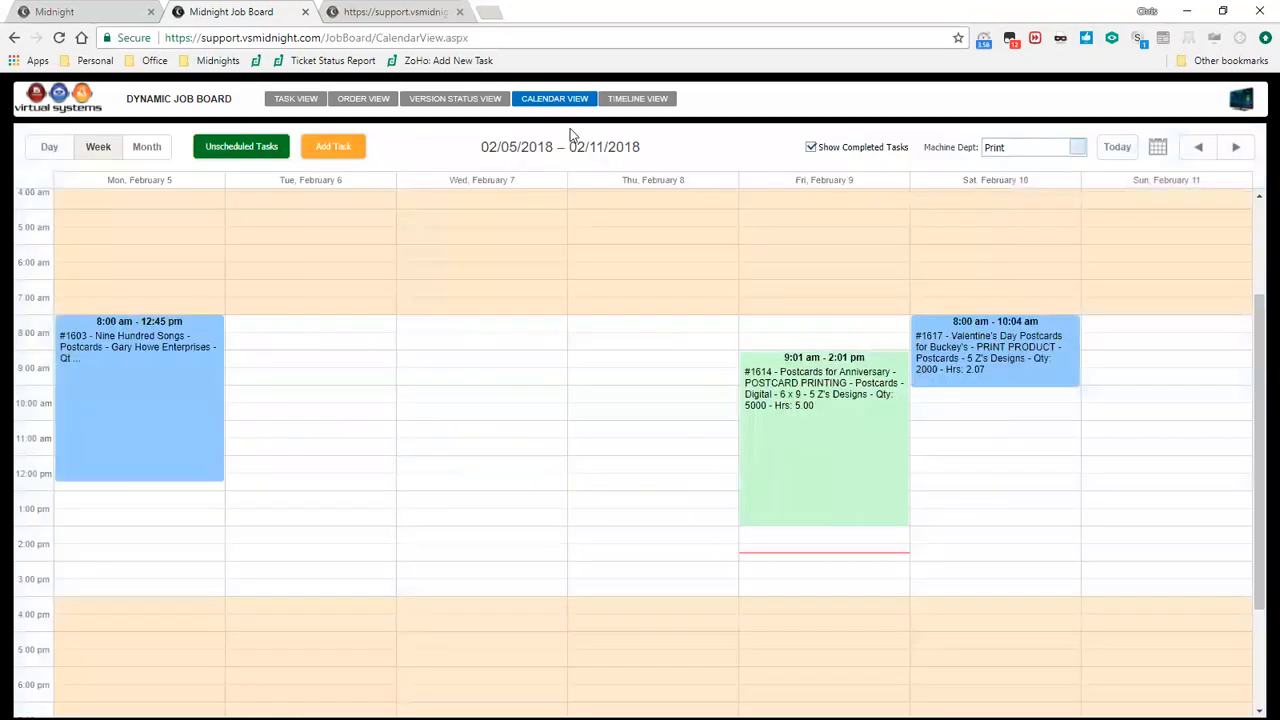
Step: Filter the calendar to the Finishing department and check the scheduled task in the month and week layouts
left_click(1052, 148)
left_click(1048, 187)
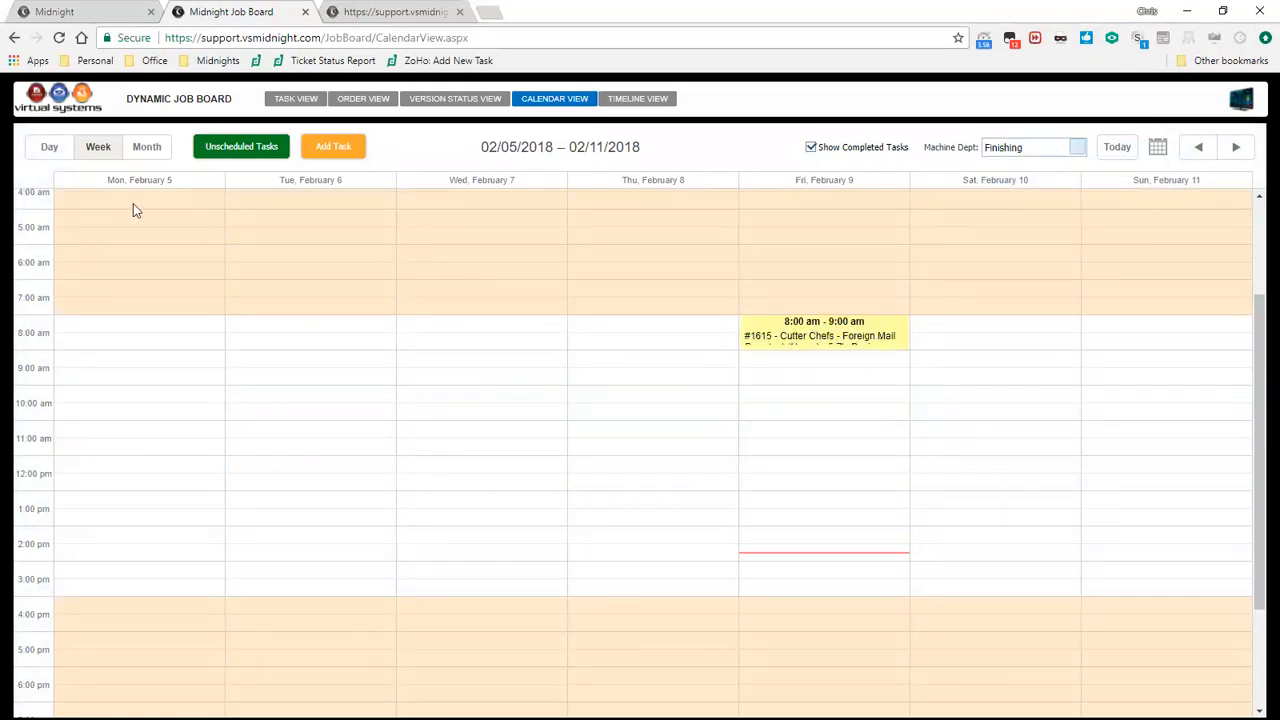
left_click(148, 148)
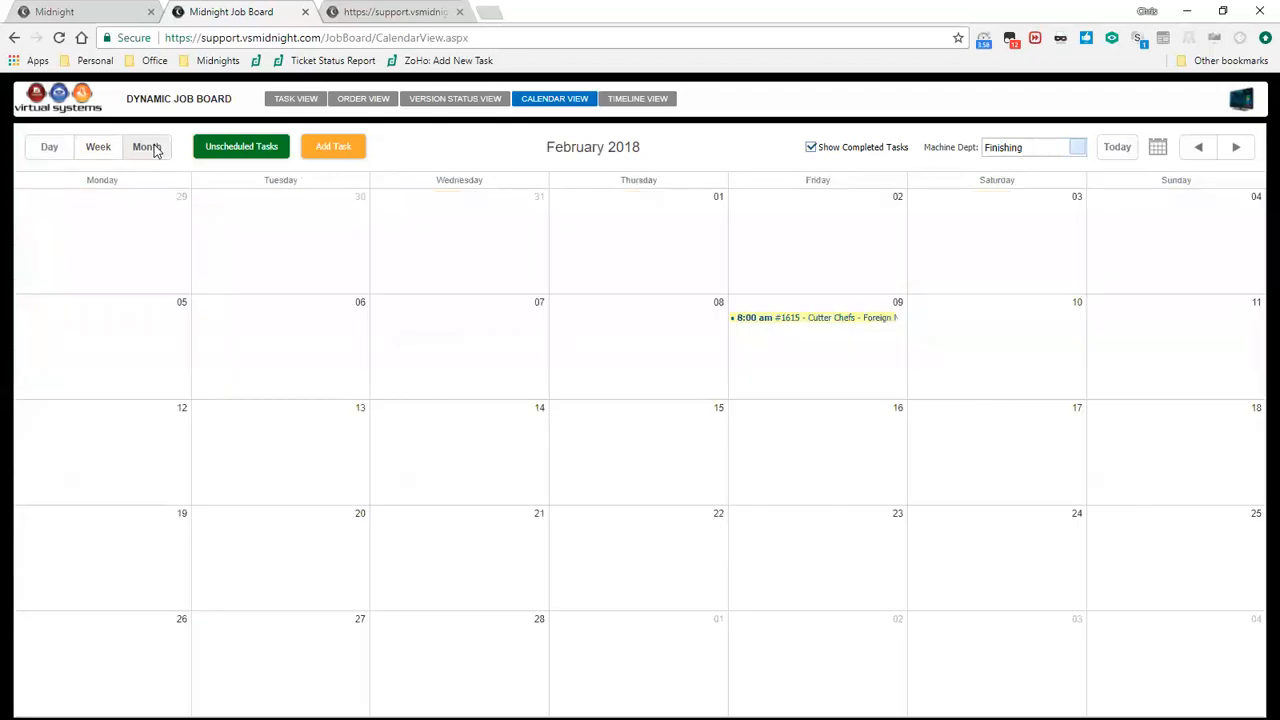
left_click(98, 148)
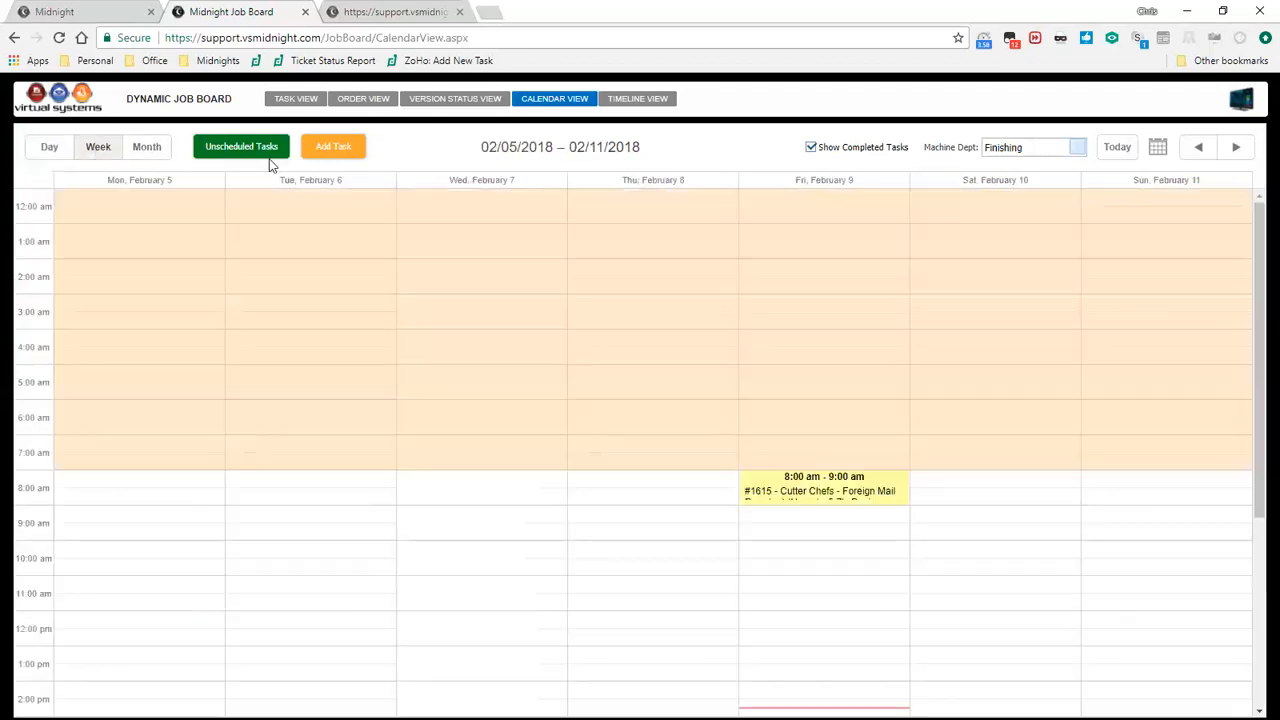
Step: Add a calendar task described as Maintenance on Machines and set its task status to In Progress
left_click(332, 152)
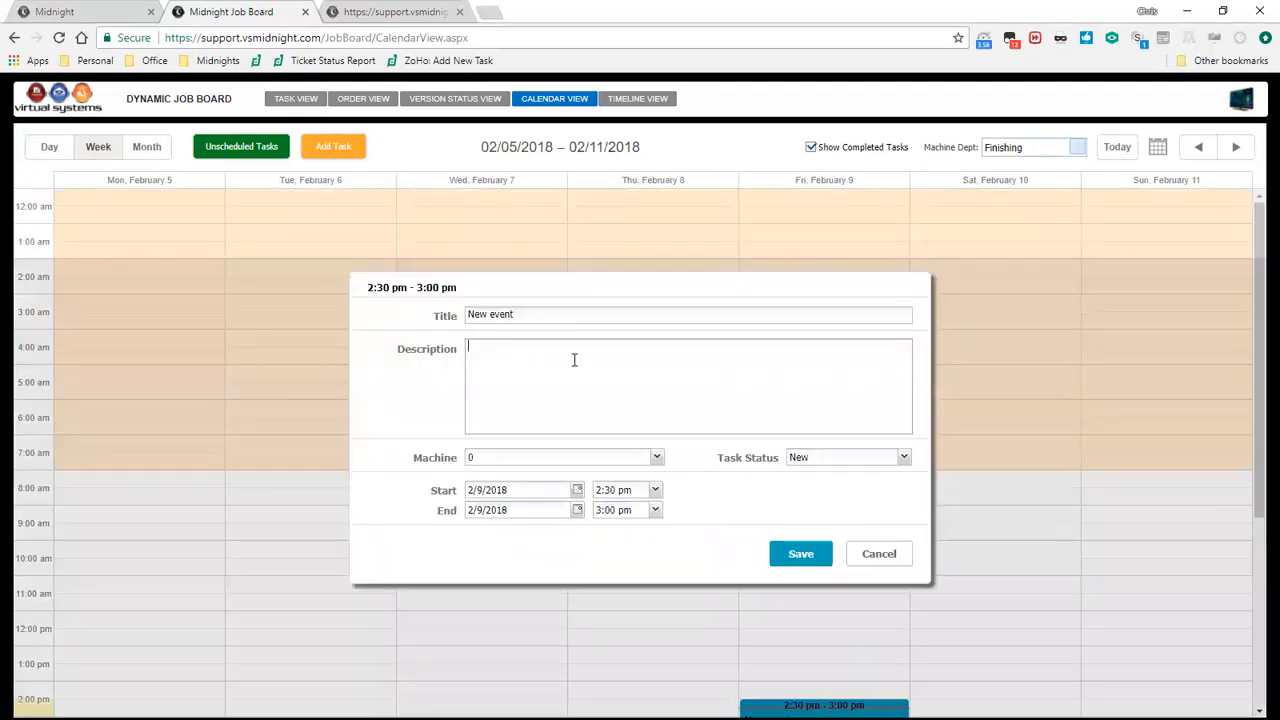
left_click(675, 427)
type("Mainteneance on Machines")
left_click(656, 457)
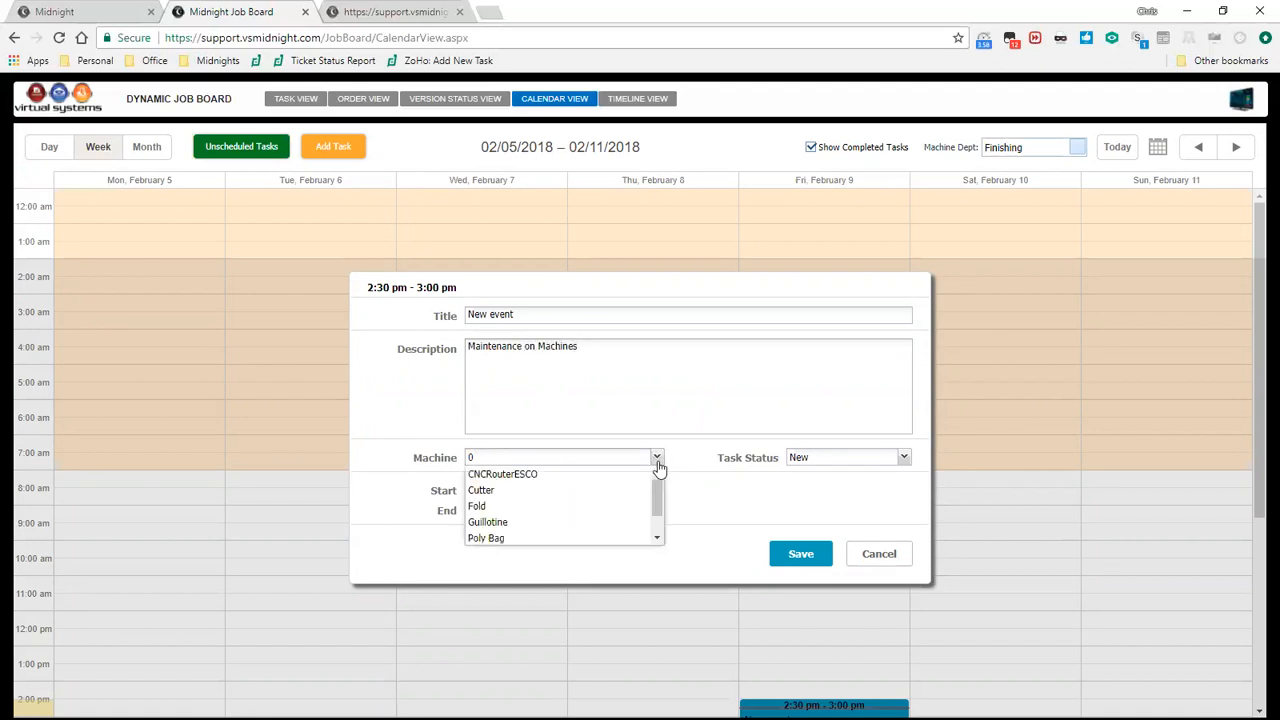
left_click(656, 457)
left_click(905, 460)
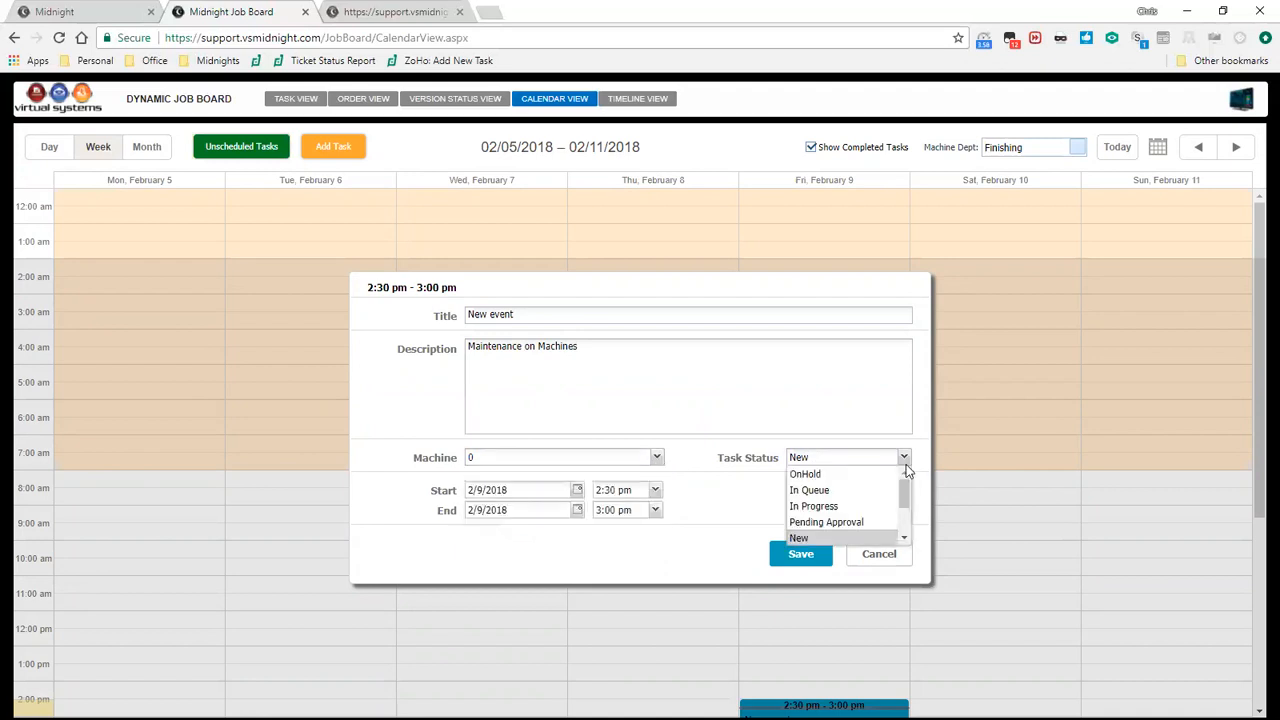
left_click(878, 507)
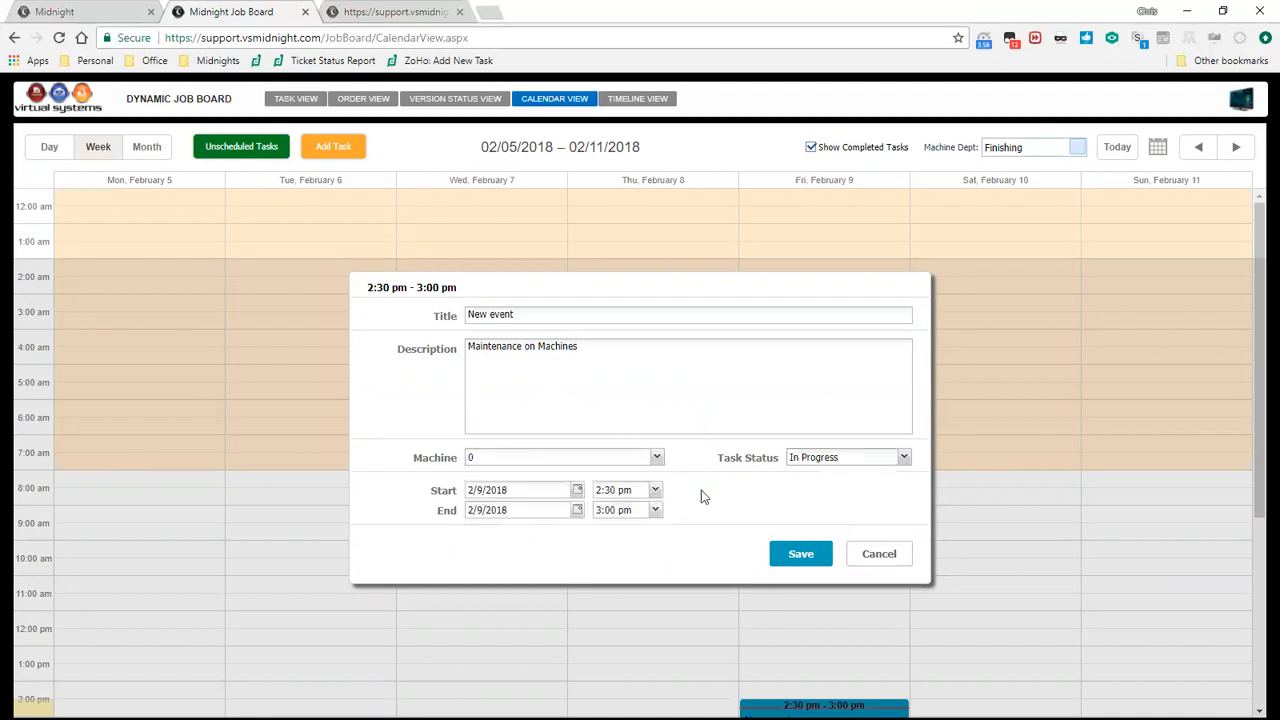
Step: Set the new task's start time to 12:30 pm and end time to 1:30 pm, and save it
type("1")
left_click(742, 500)
left_click_drag(598, 512, 611, 513)
key("ctrl+a")
key("BackSpace")
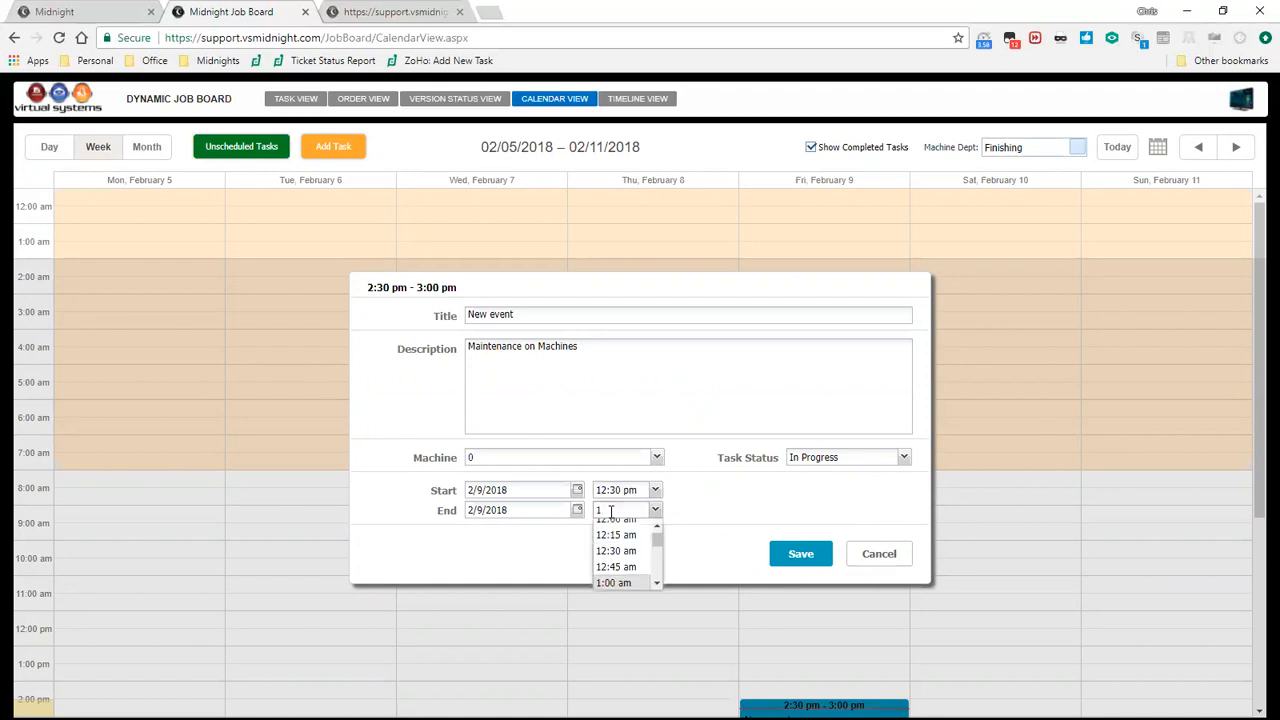
left_click(657, 584)
type("1")
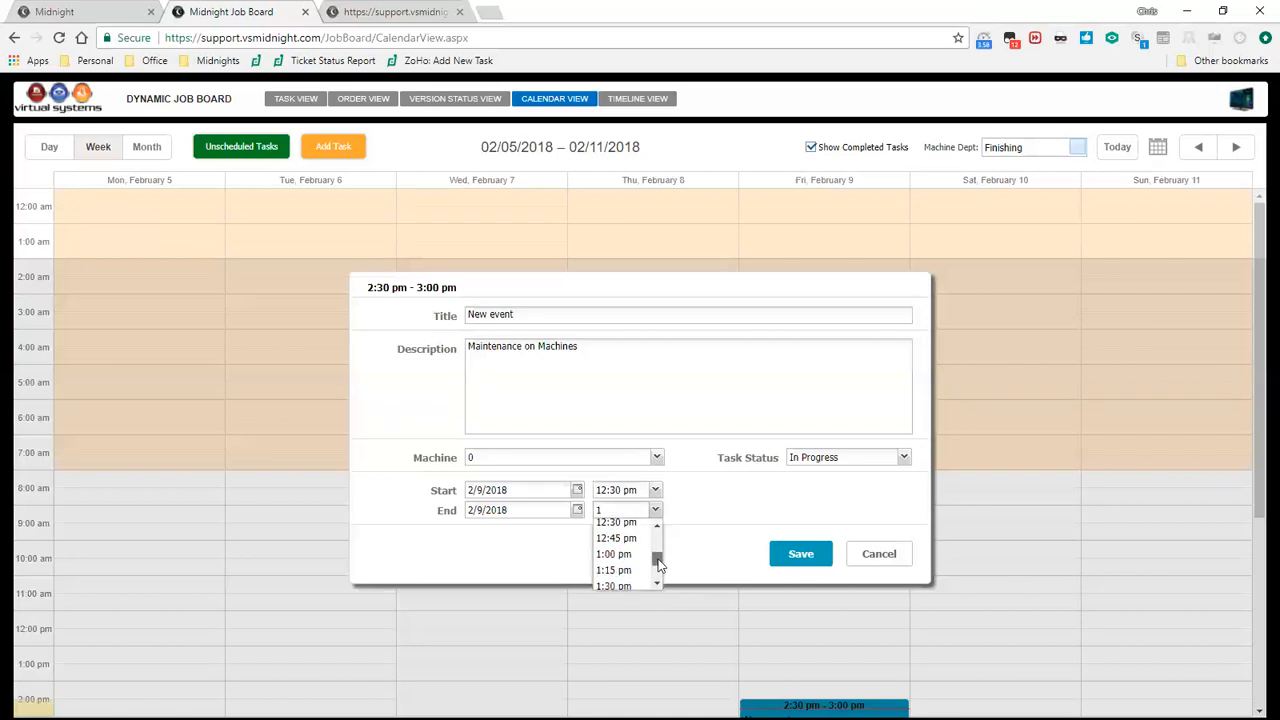
left_click(630, 584)
left_click(801, 554)
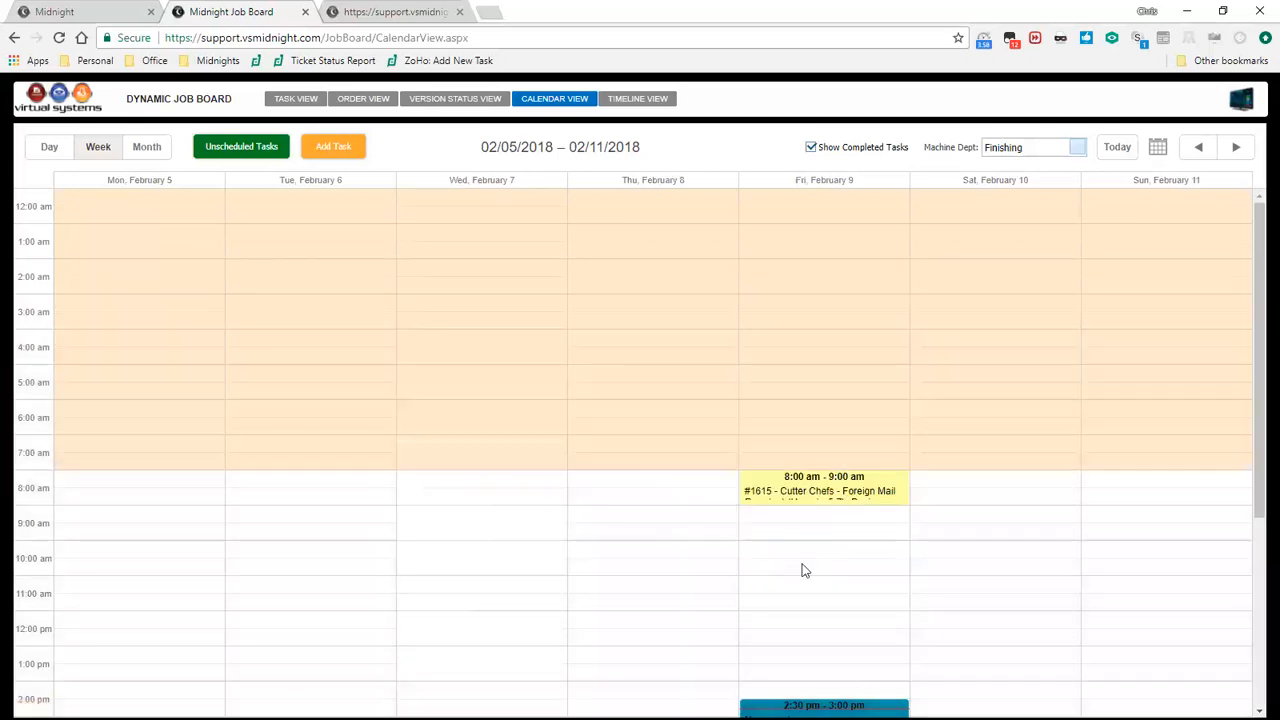
Step: Replace the new event's title with its description, Maintenance on Machines, and extend the event to end at 3:35 pm
scroll(826, 428, "down", 3)
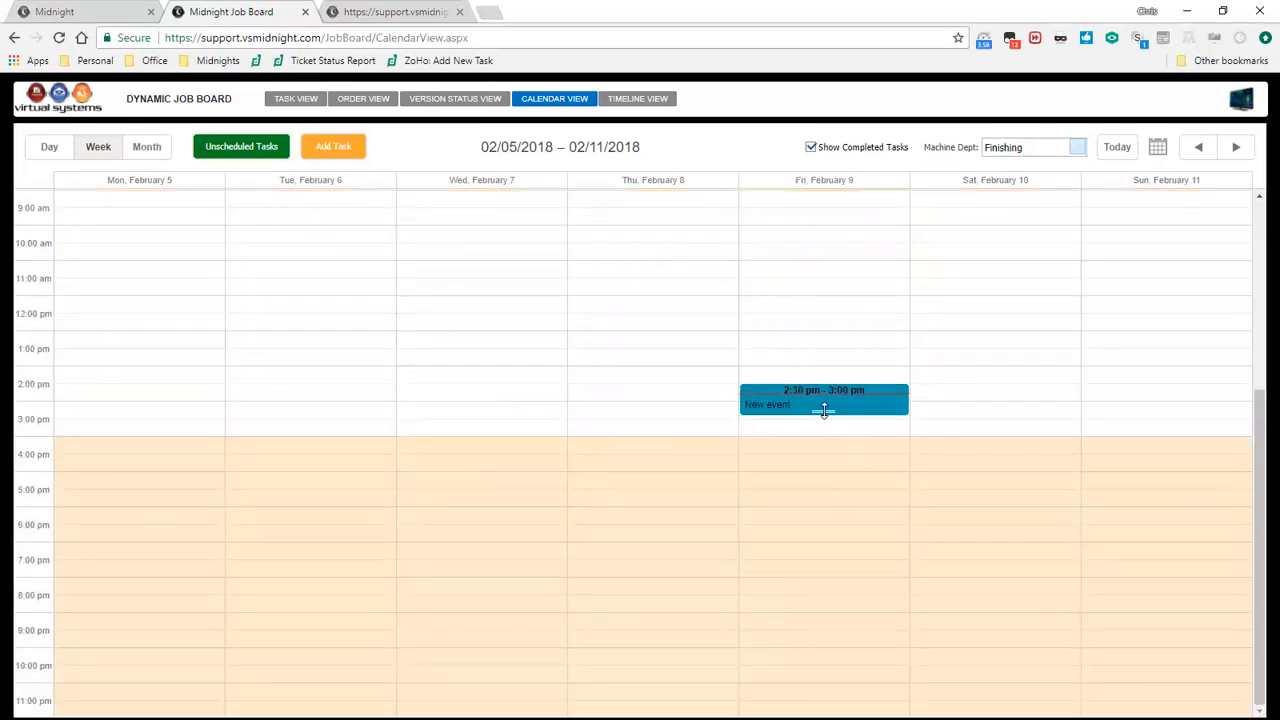
double_click(786, 408)
left_click_drag(531, 312, 367, 317)
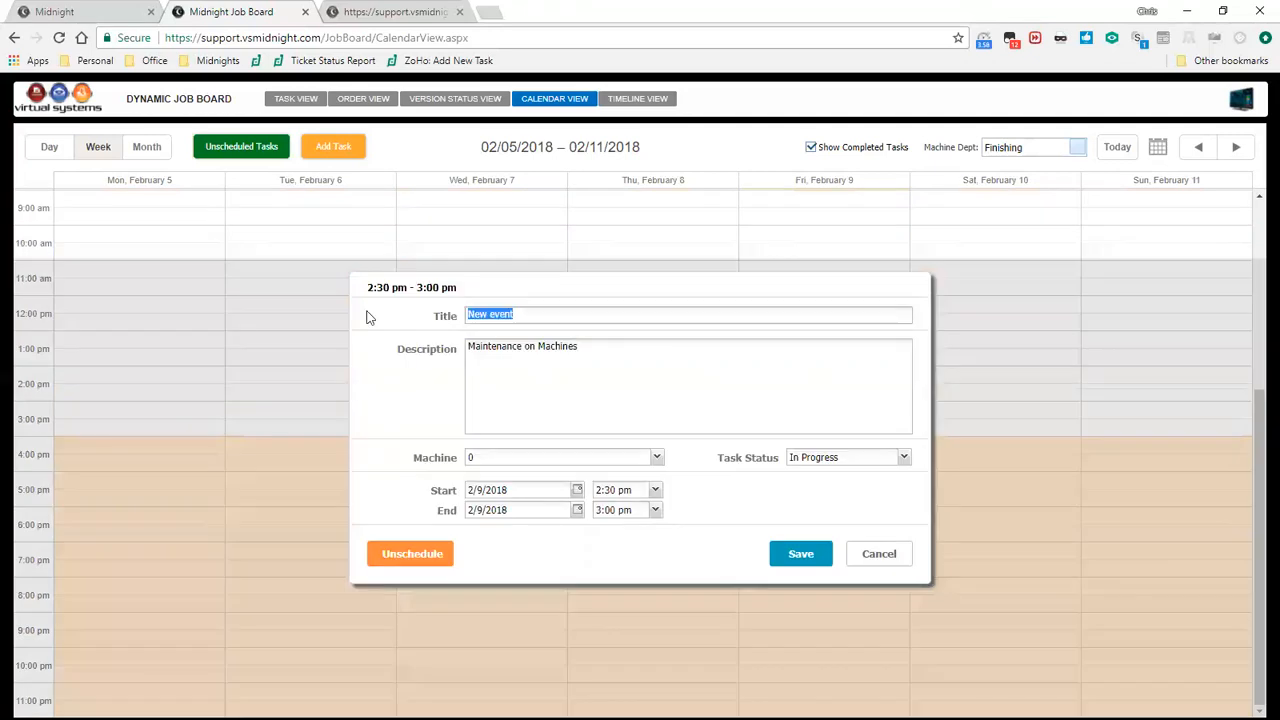
triple_click(477, 366)
key("ctrl+c")
triple_click(614, 314)
key("ctrl+v")
left_click(801, 556)
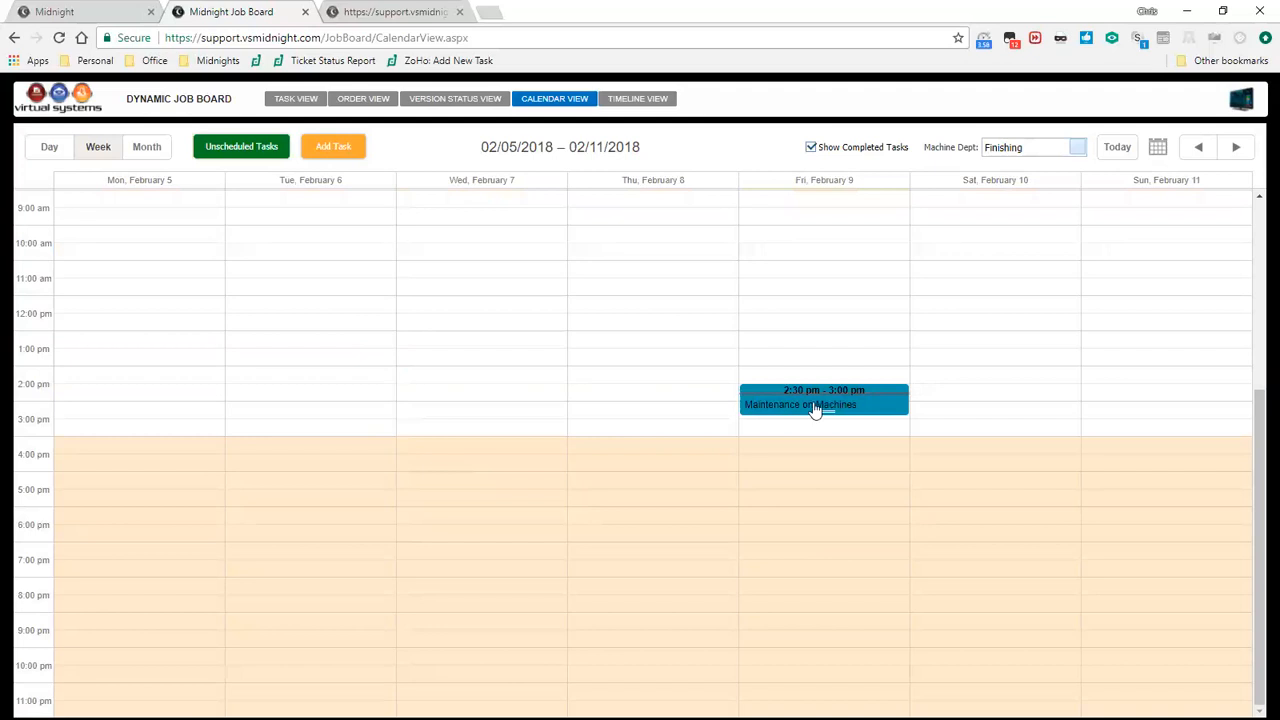
left_click_drag(815, 410, 921, 424)
scroll(868, 451, "up", 1)
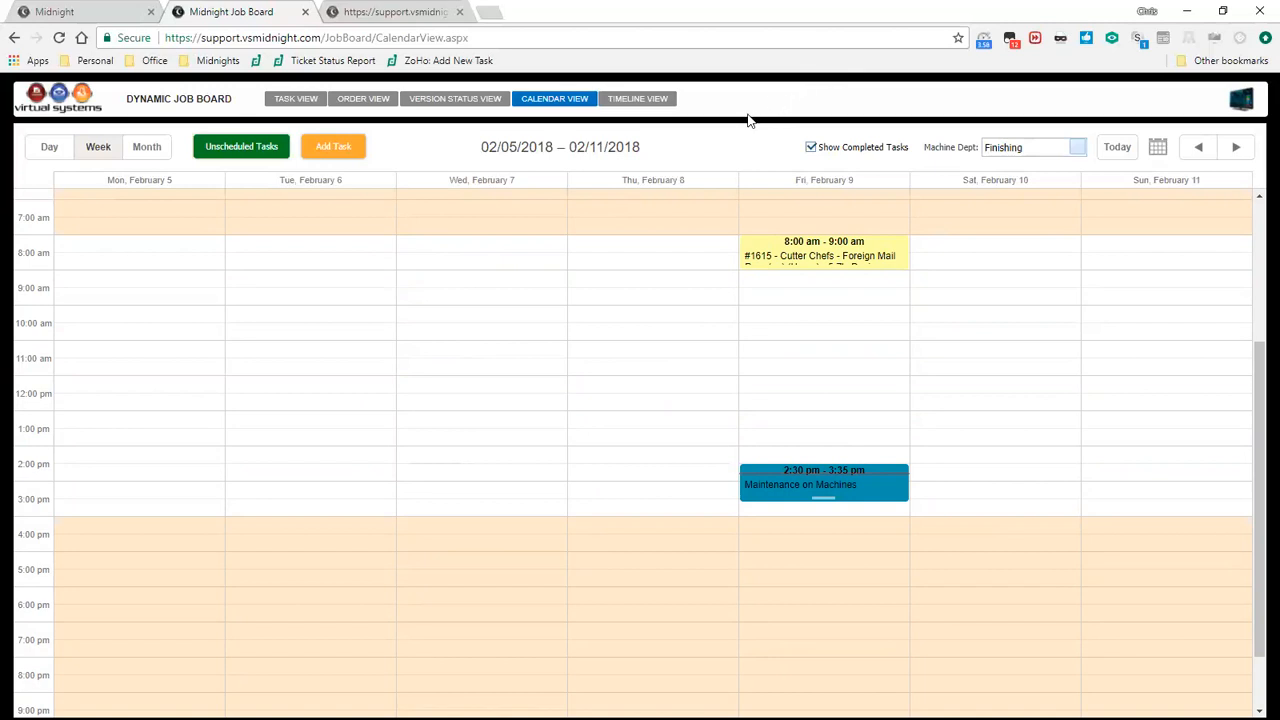
Step: Open the timeline view and filter it to the Print machine department
left_click(650, 100)
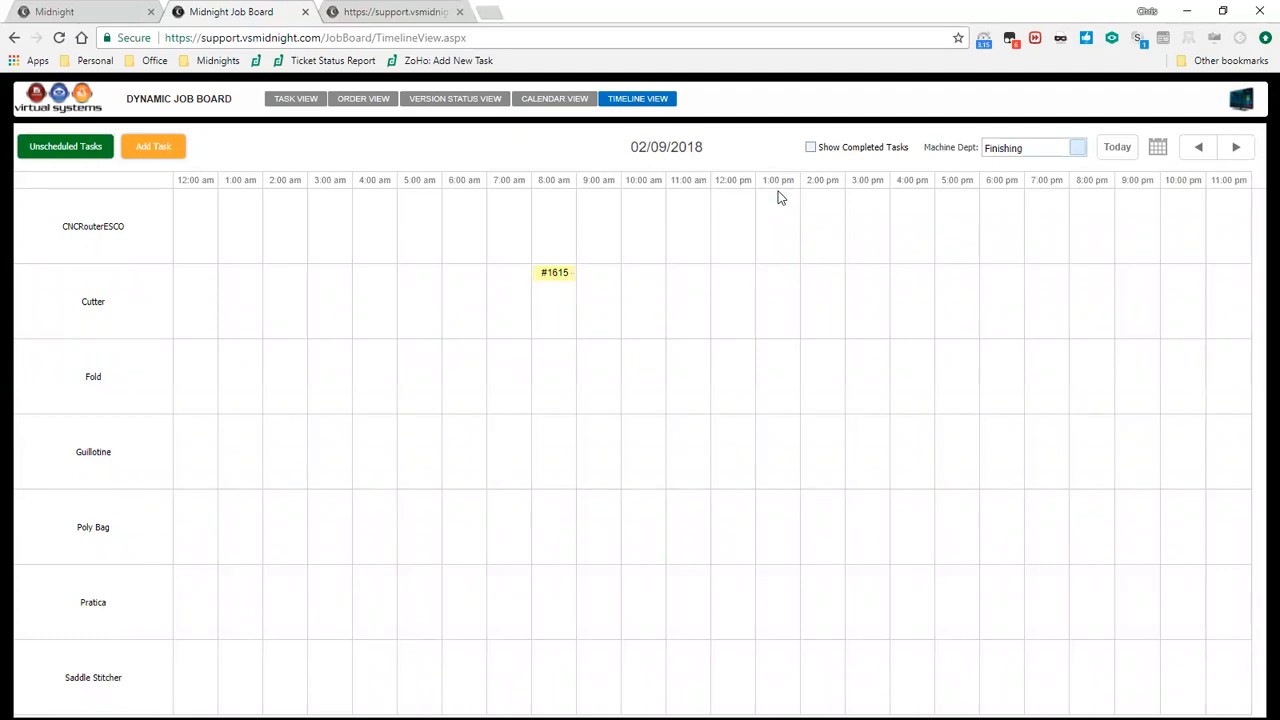
left_click(1076, 149)
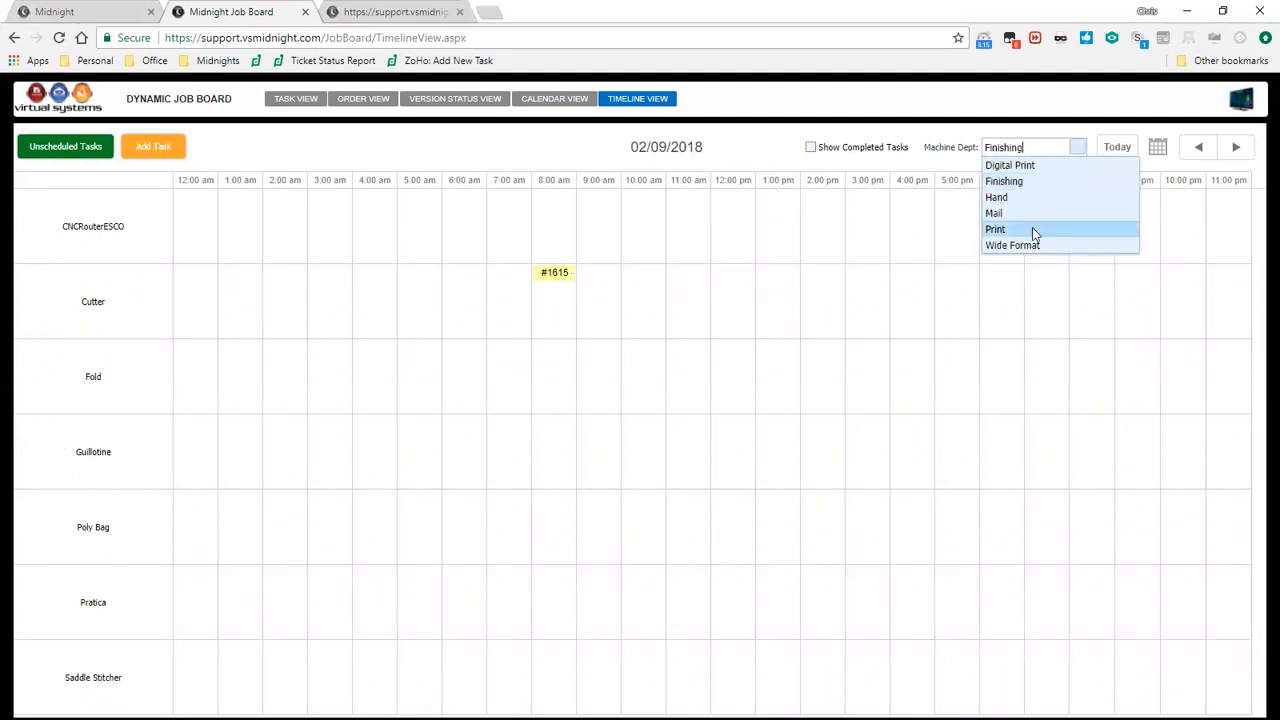
key("Return")
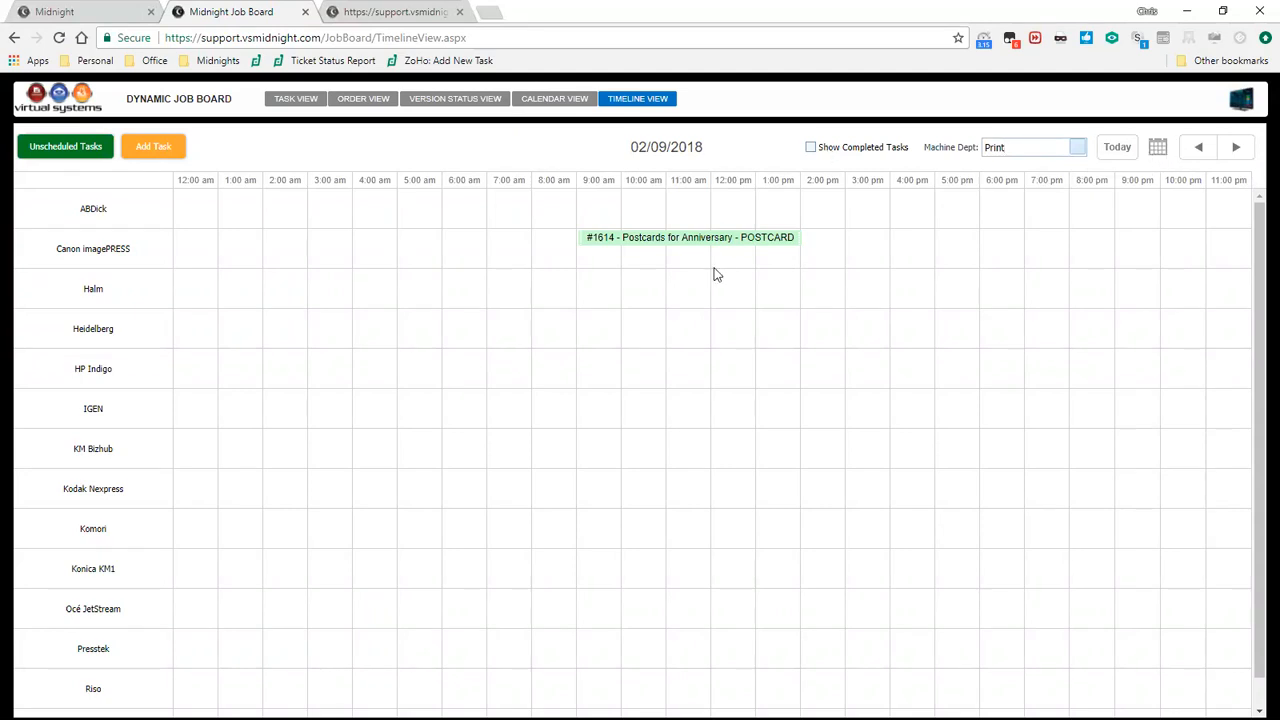
Step: Move the Postcards for Anniversary task on the 02/09/2018 timeline to the KM Bizhub machine, starting at about 7:00 am
scroll(716, 273, "down", 1)
scroll(716, 273, "up", 1)
left_click(1190, 156)
left_click(1190, 156)
left_click(1190, 156)
left_click(1234, 148)
mouse_move(626, 243)
left_click_drag(697, 270, 604, 441)
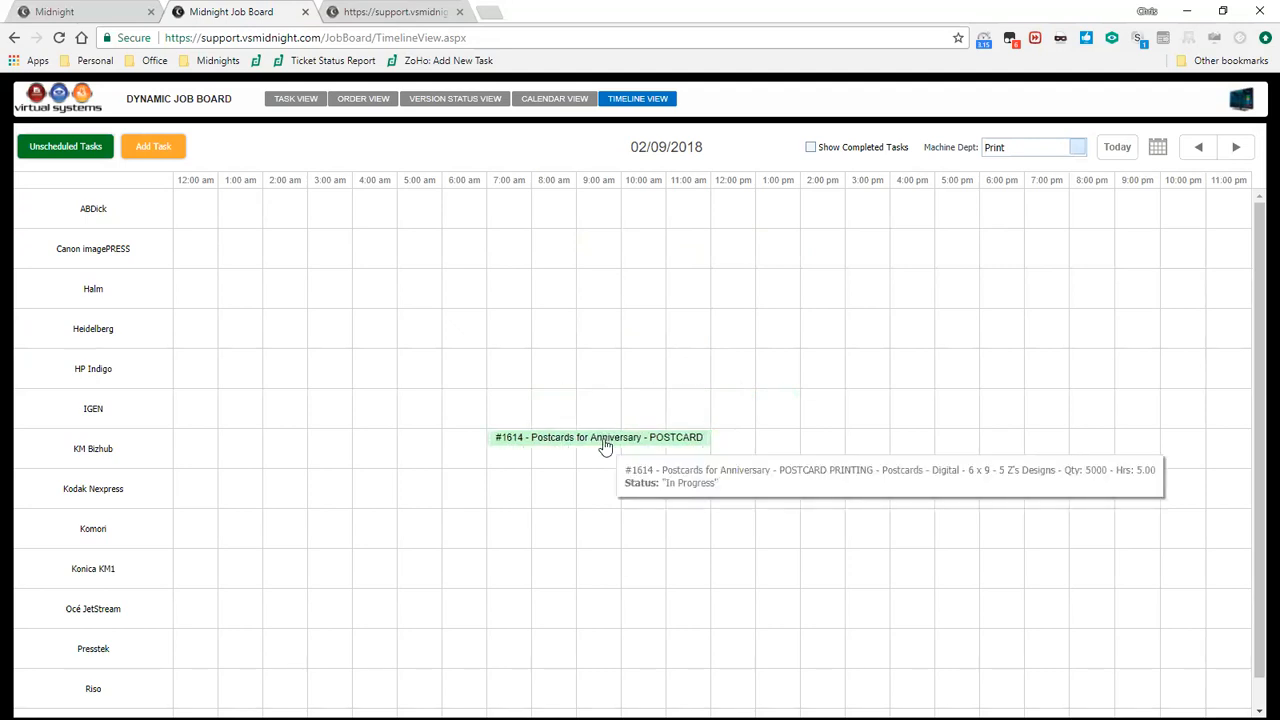
Step: Set the Postcards for Anniversary task's start time to 7:00 am and end time to 12:00 pm, and save it
double_click(605, 446)
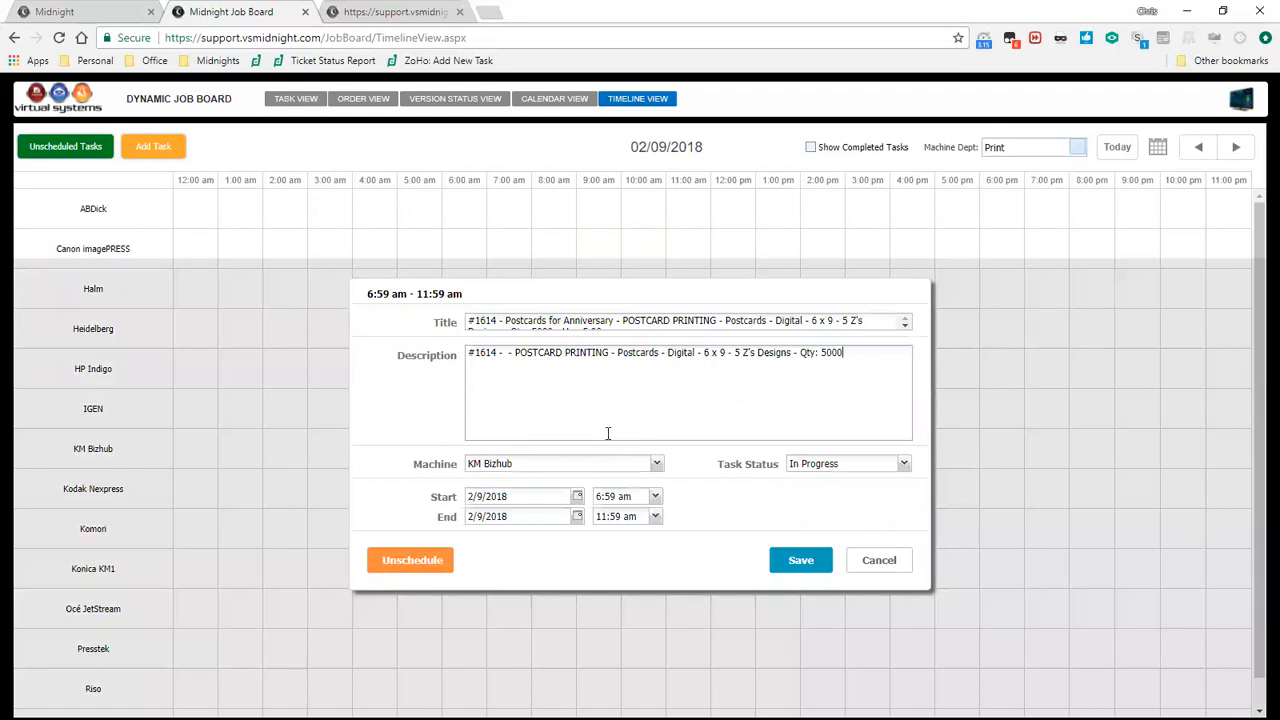
left_click(655, 496)
left_click_drag(657, 516, 667, 537)
left_click(657, 513)
left_click(647, 534)
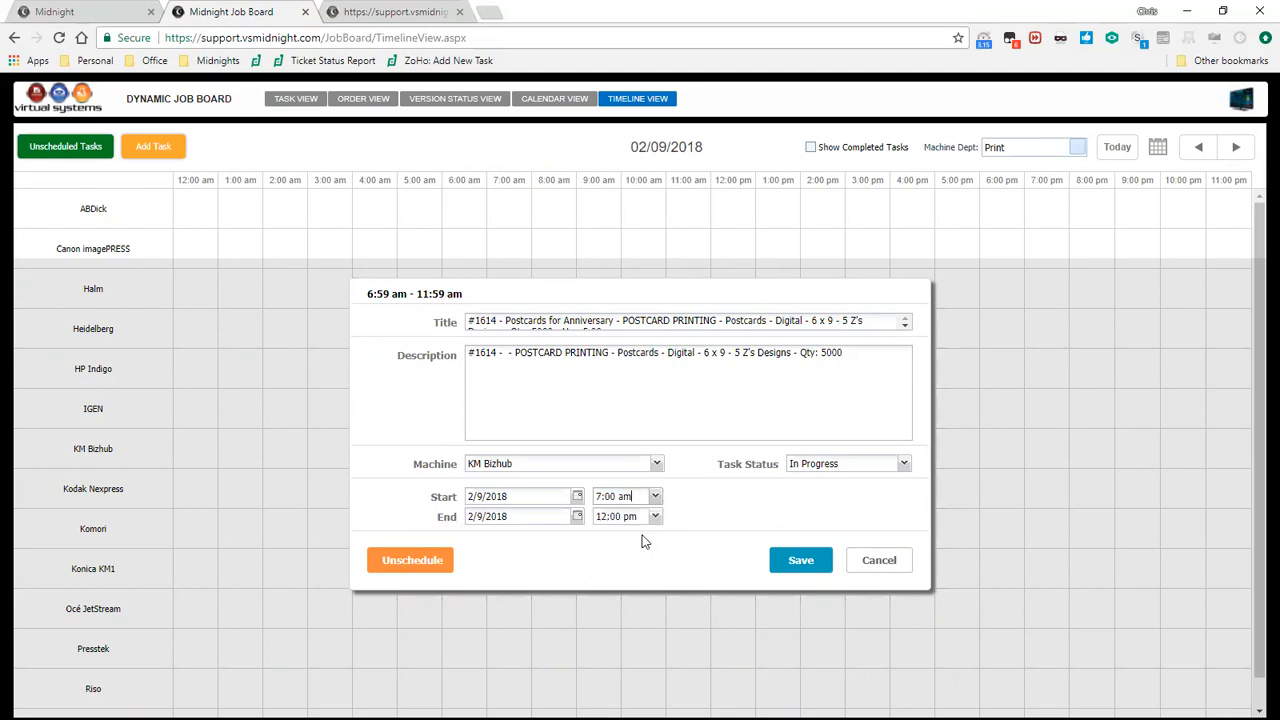
left_click(812, 566)
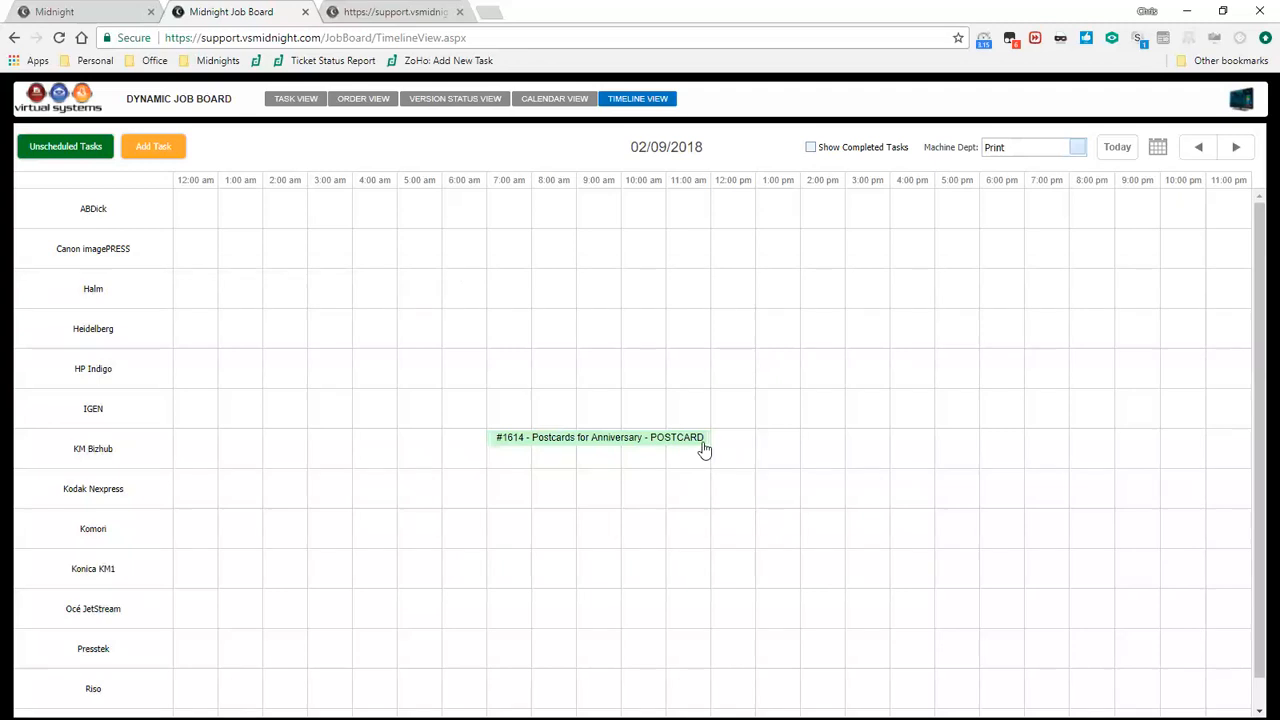
Step: Extend the KM Bizhub task into the afternoon, set its end time to exactly 3:00 pm, and save it
left_click_drag(710, 437, 848, 454)
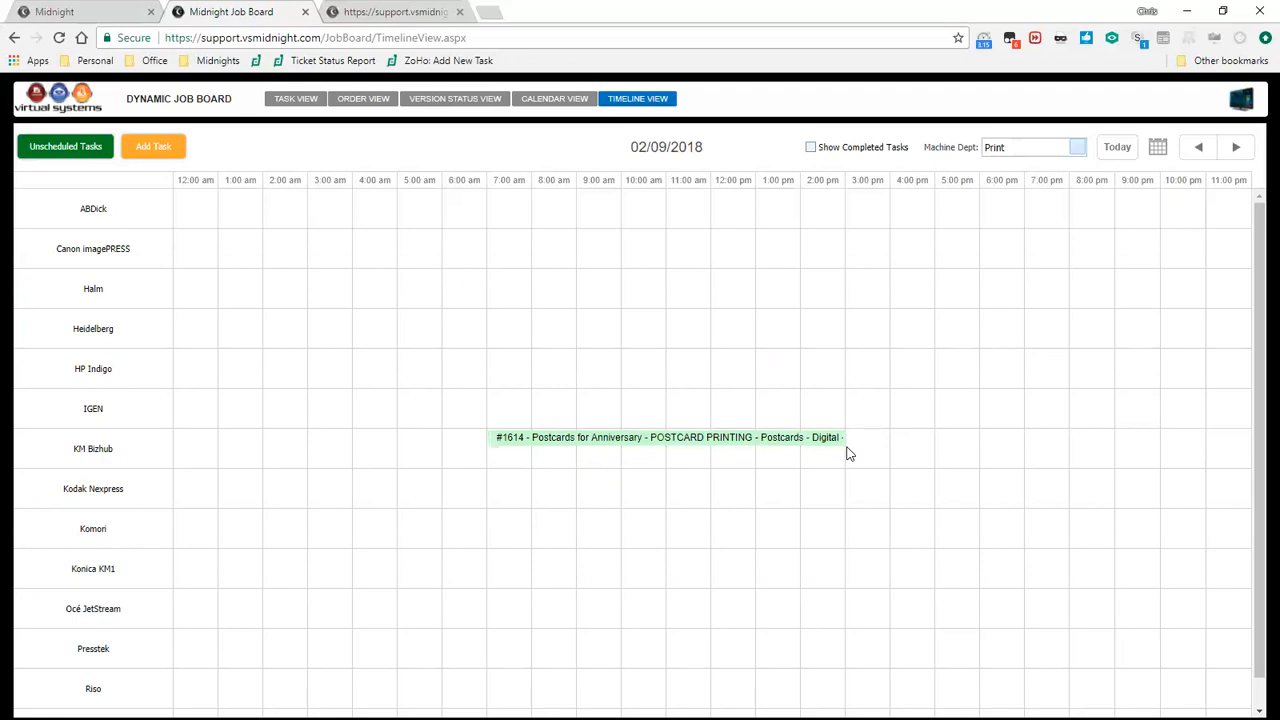
double_click(826, 449)
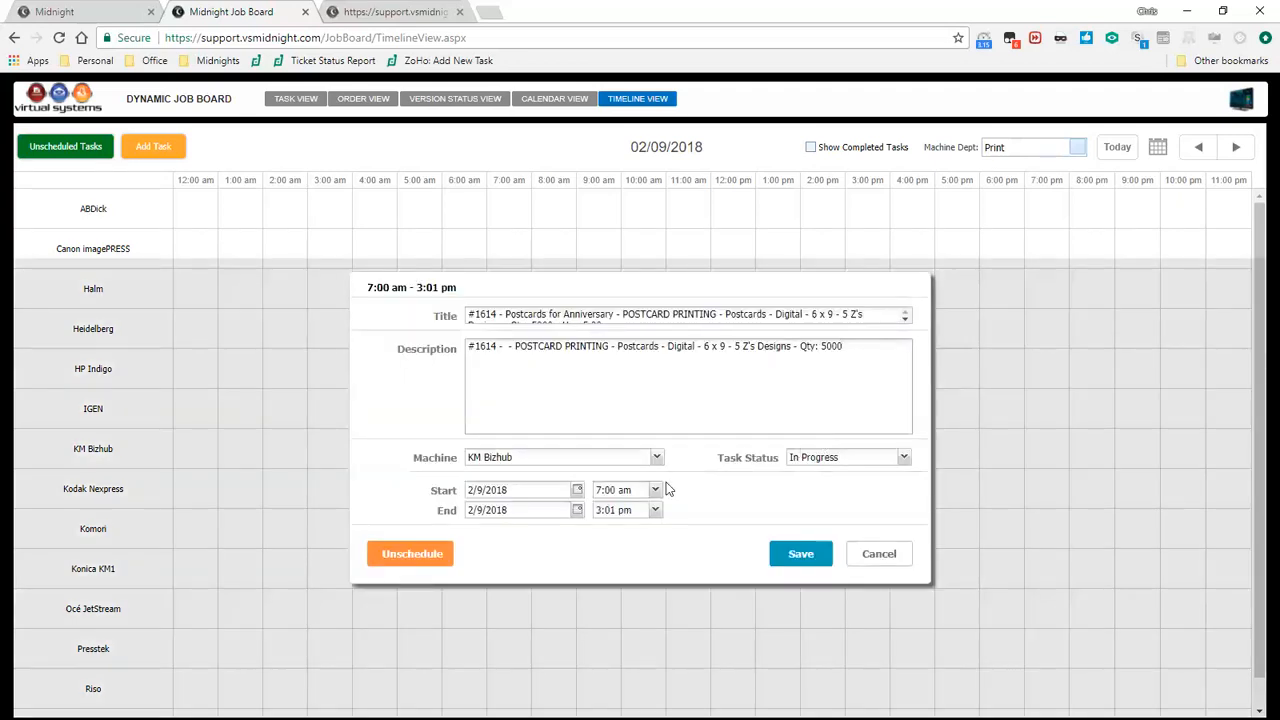
left_click_drag(616, 516, 611, 516)
type("0")
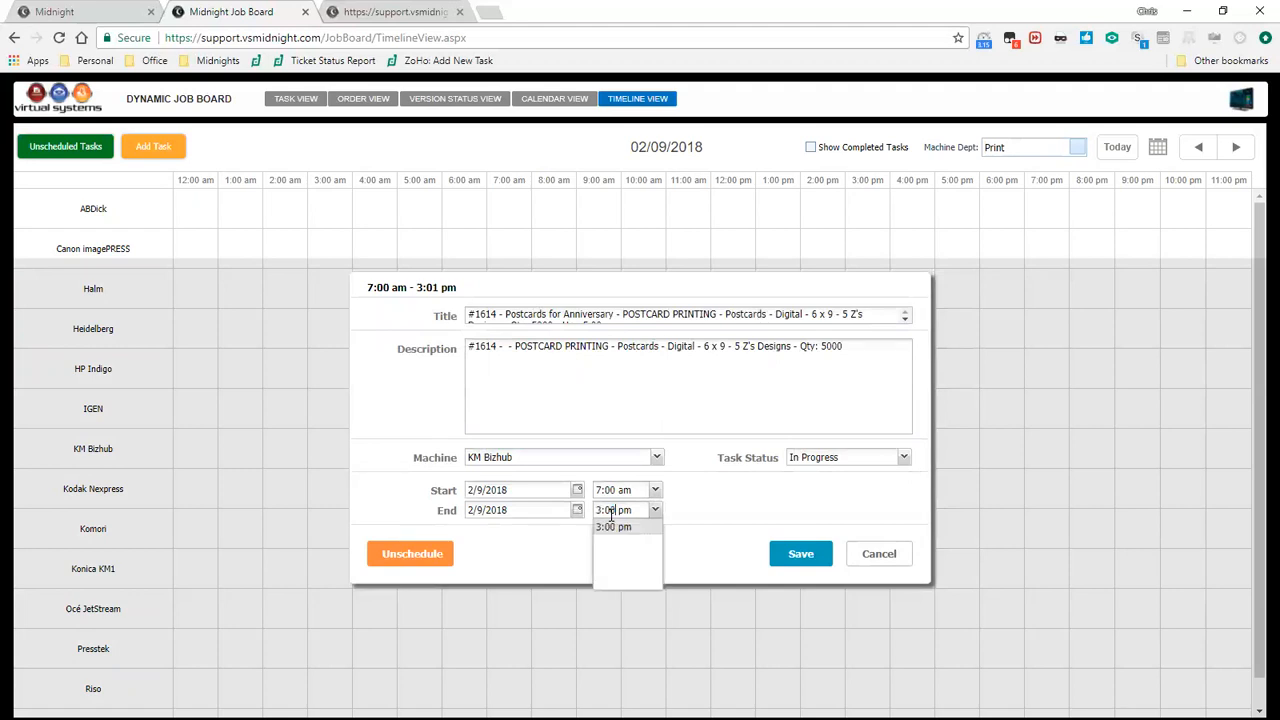
left_click(800, 556)
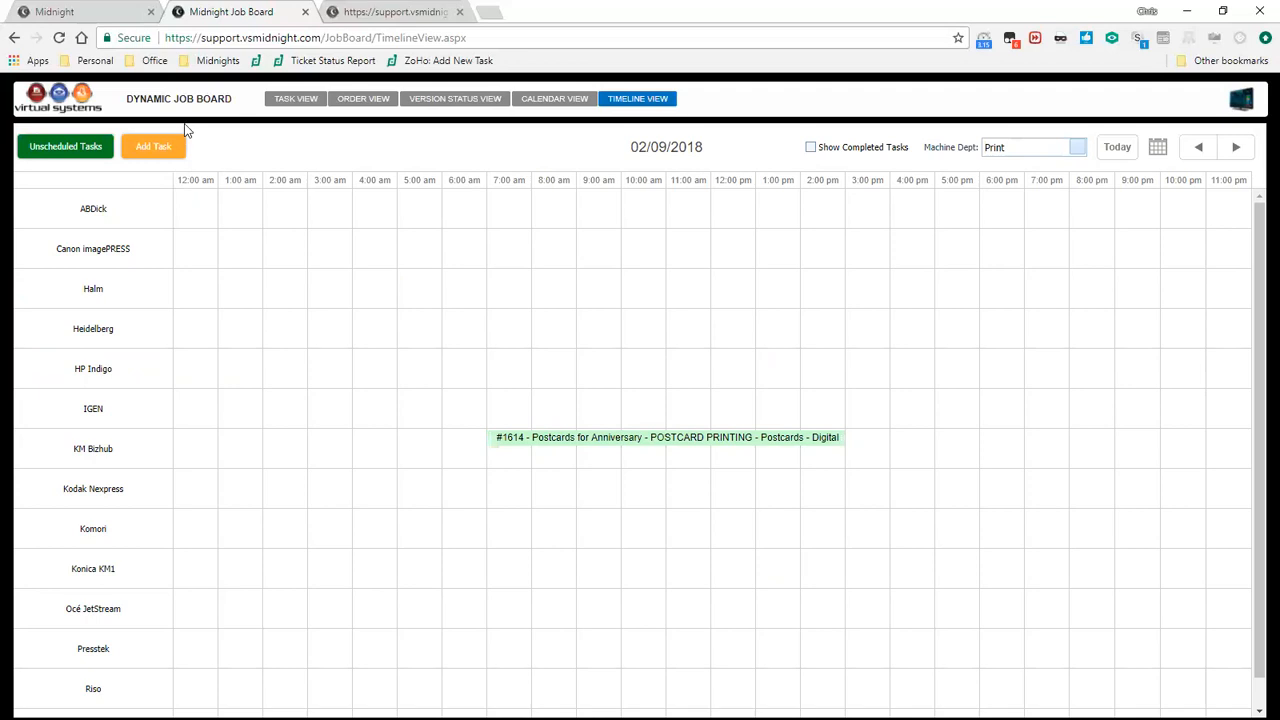
Step: Close the job board and shop floor pages and open Midnight Reports from the main Midnight page
left_click(306, 13)
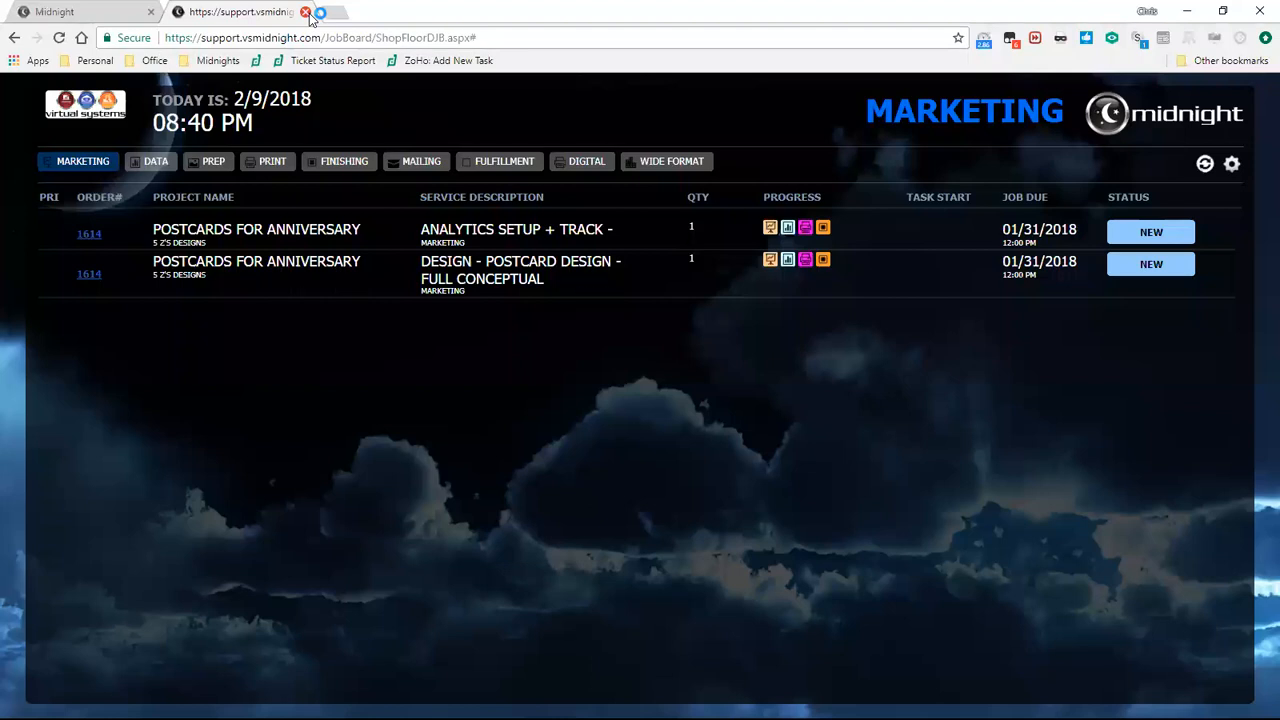
left_click(306, 13)
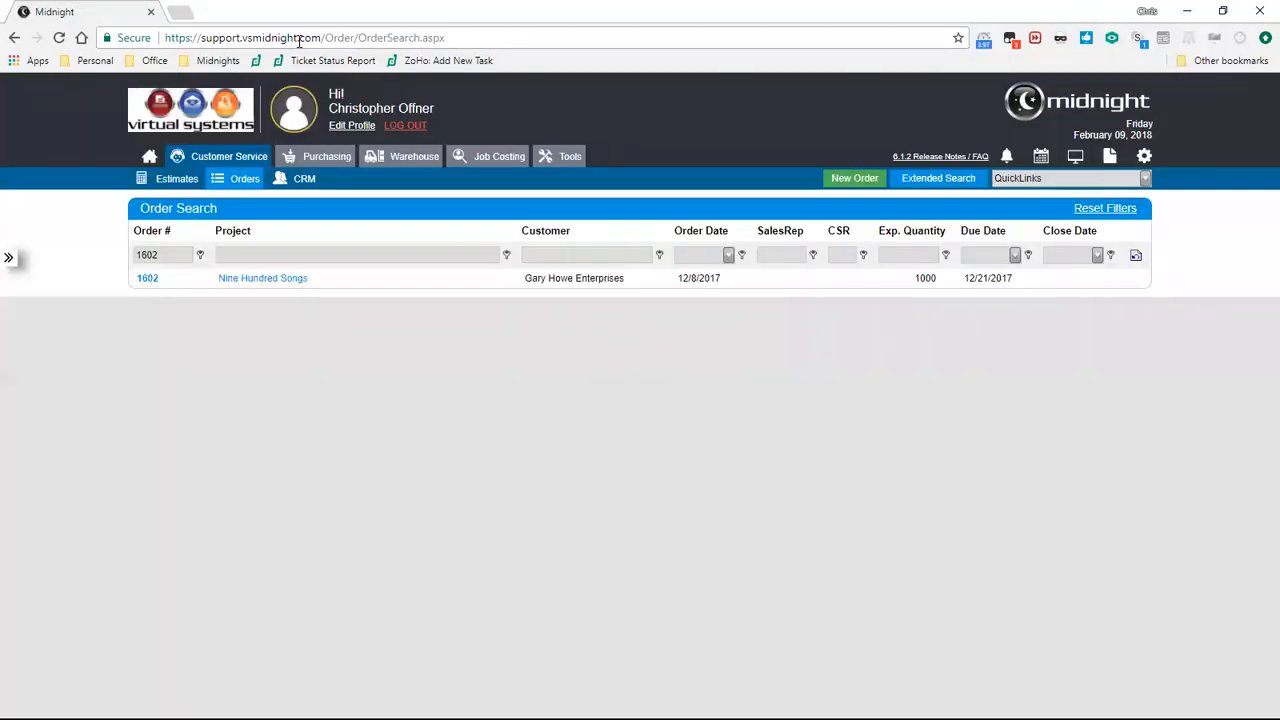
left_click(1110, 159)
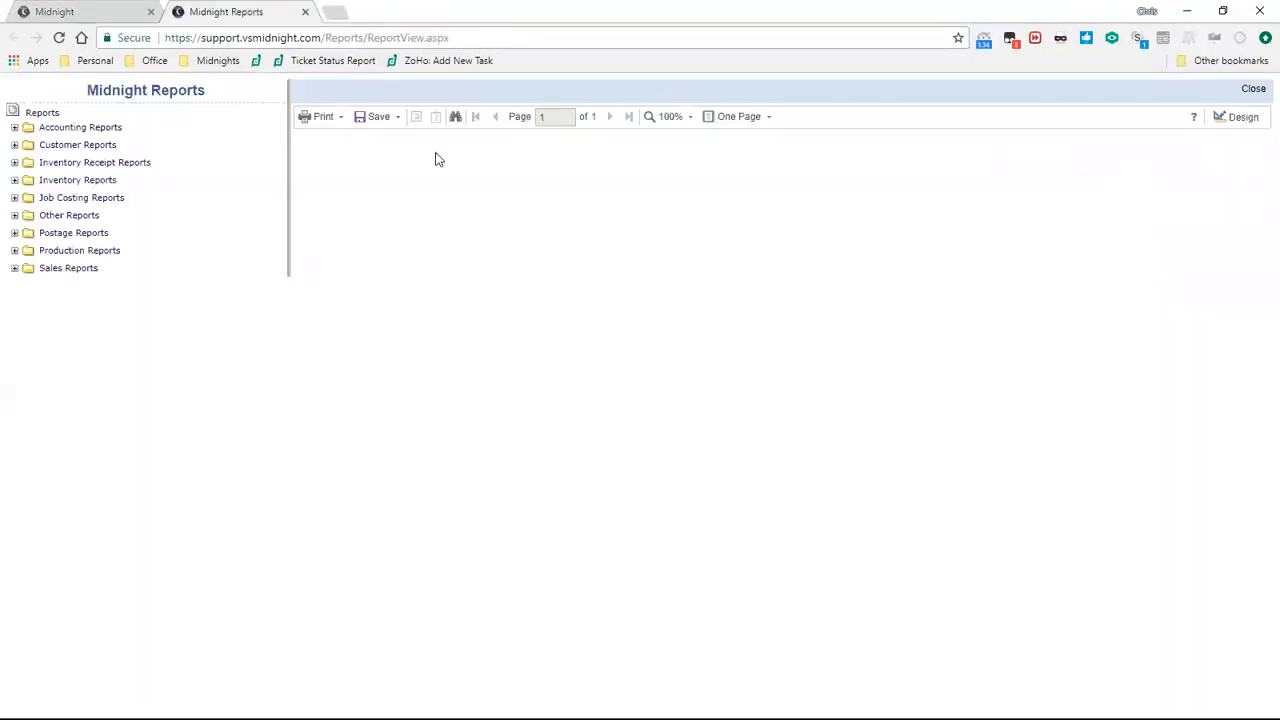
Step: Expand Job Costing Reports and view the Dynamic Job Board Task View report and the Dynamic Job Board Report
left_click(14, 198)
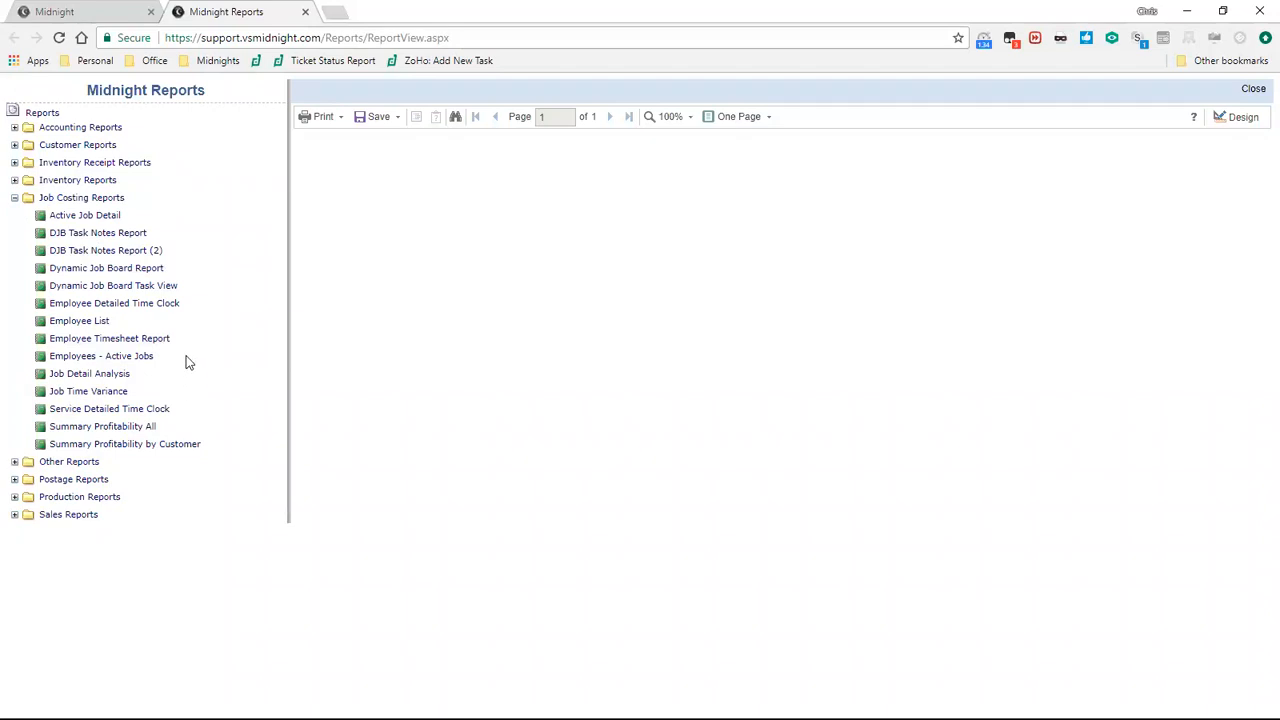
left_click(152, 287)
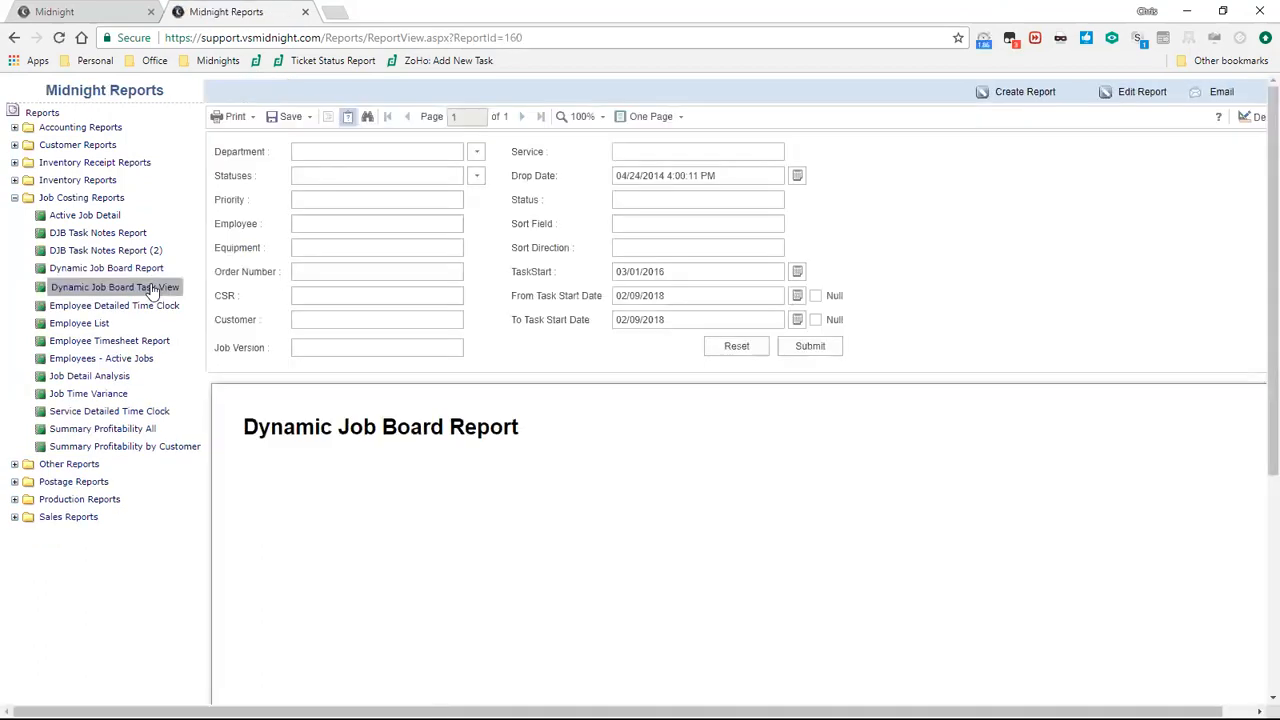
left_click(387, 206)
left_click(148, 271)
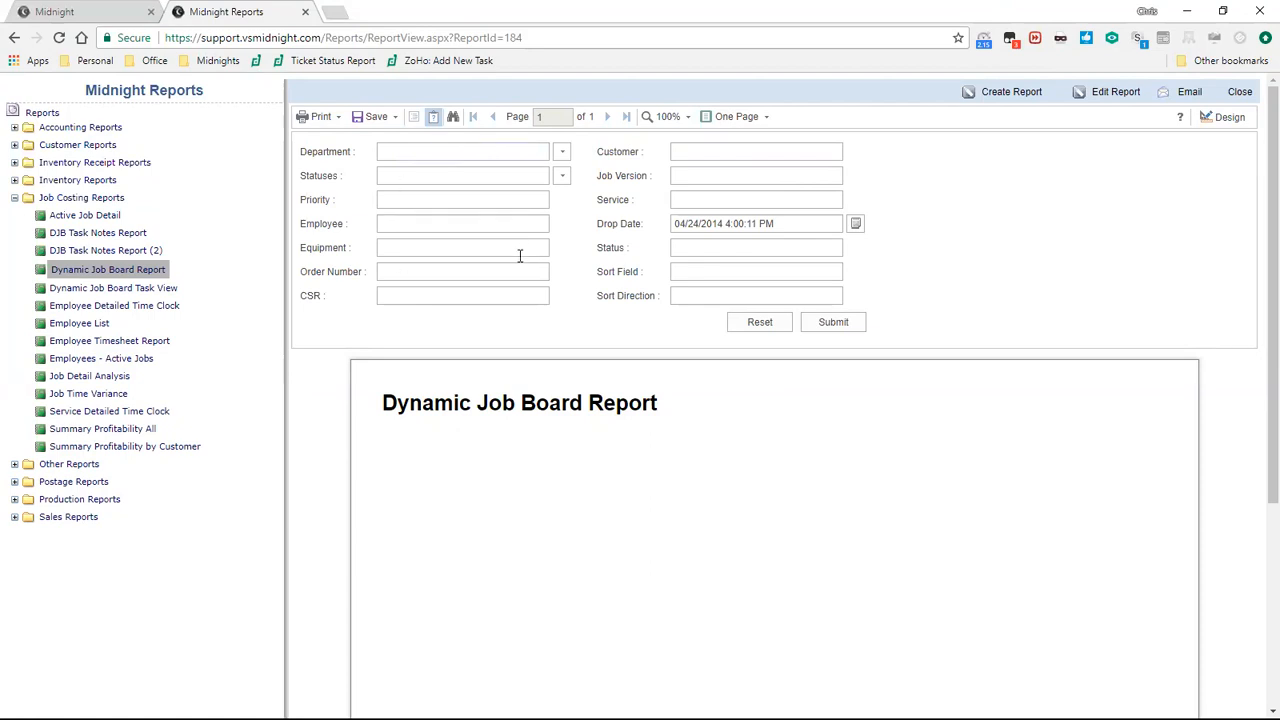
Step: Open the DJB Task Notes Report and run it with Department, Order Number and Customer set to Show All
left_click(99, 251)
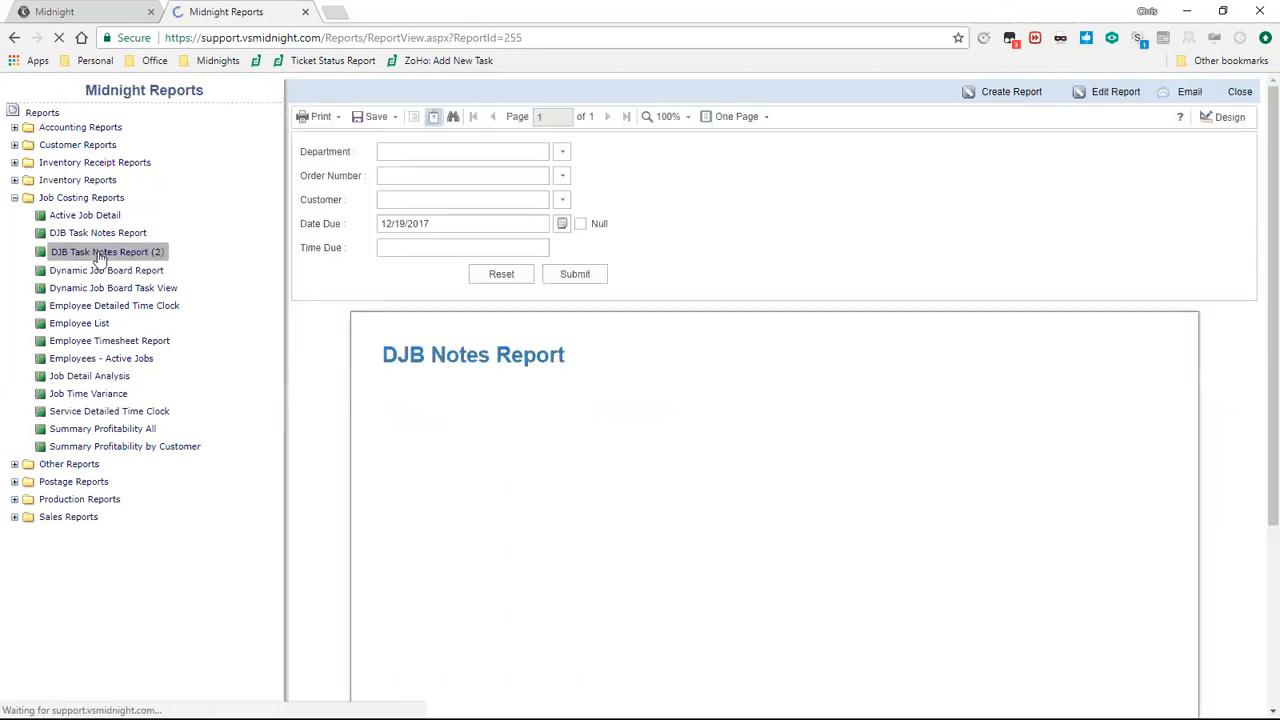
left_click(128, 233)
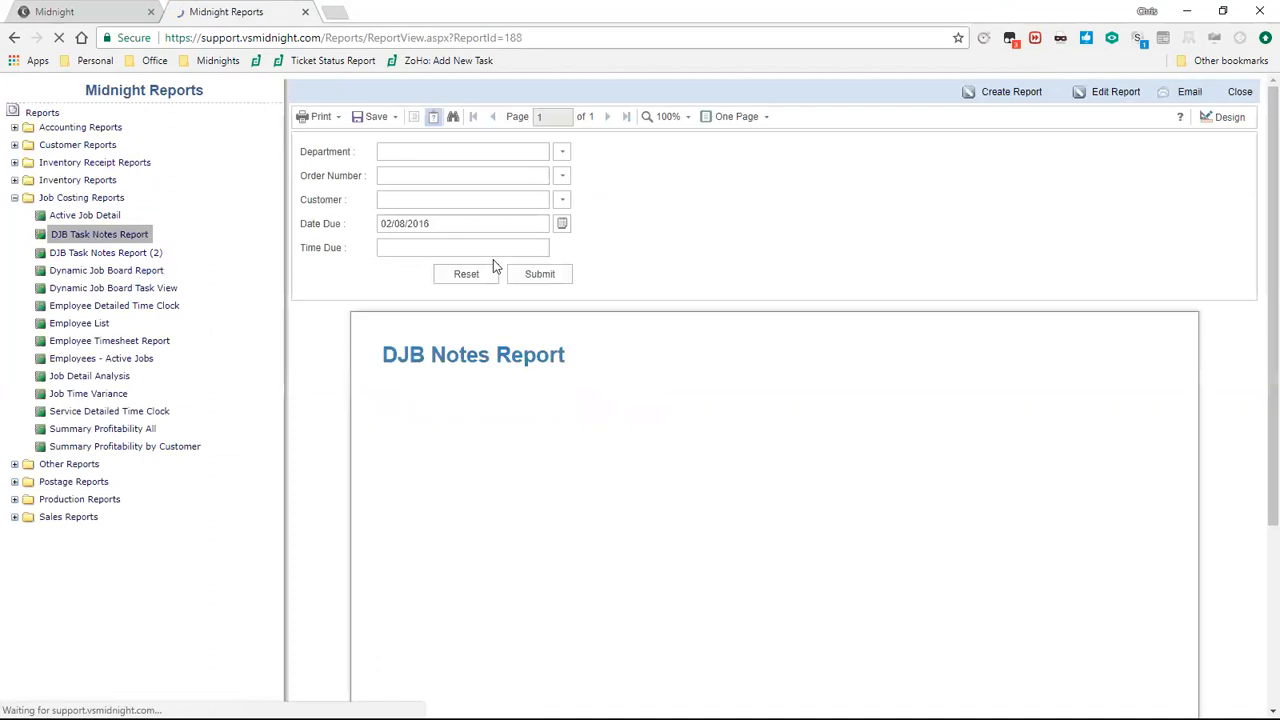
left_click(562, 152)
left_click(549, 174)
left_click(558, 176)
left_click(544, 198)
left_click(561, 200)
left_click(534, 221)
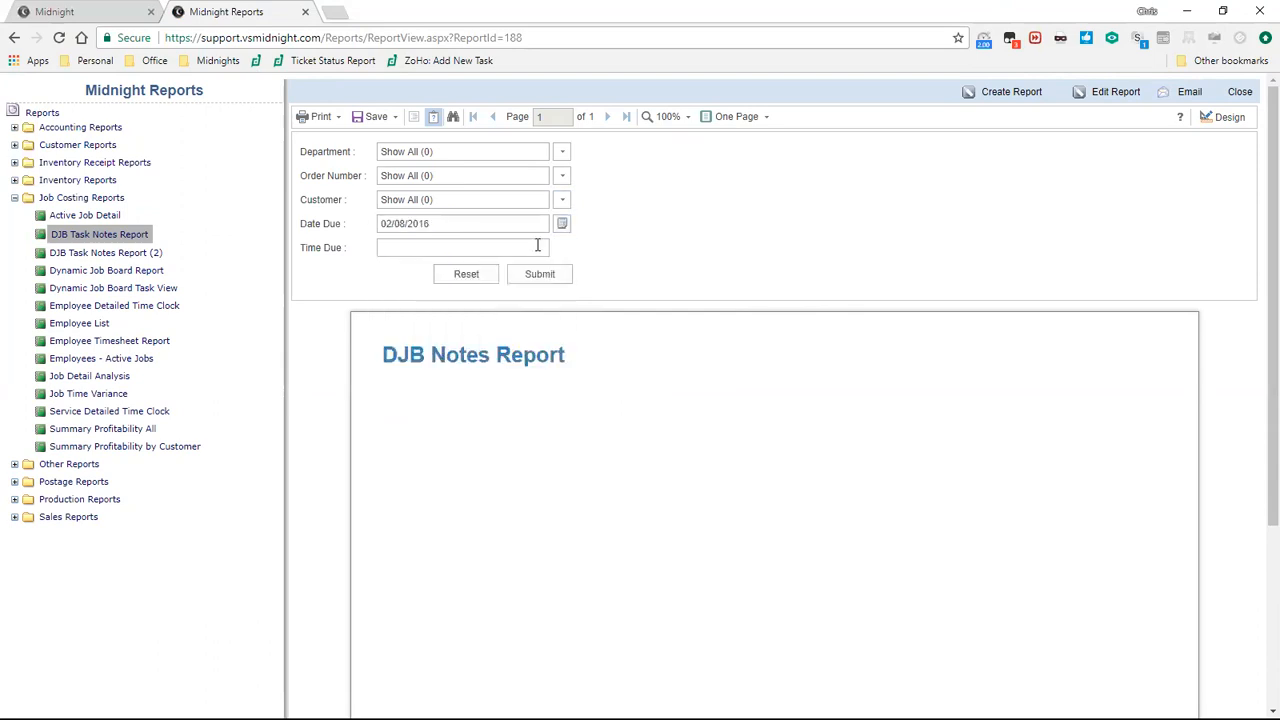
left_click(536, 278)
Step: Change the Date Due filter of the DJB Task Notes Report and run it again
left_click(562, 223)
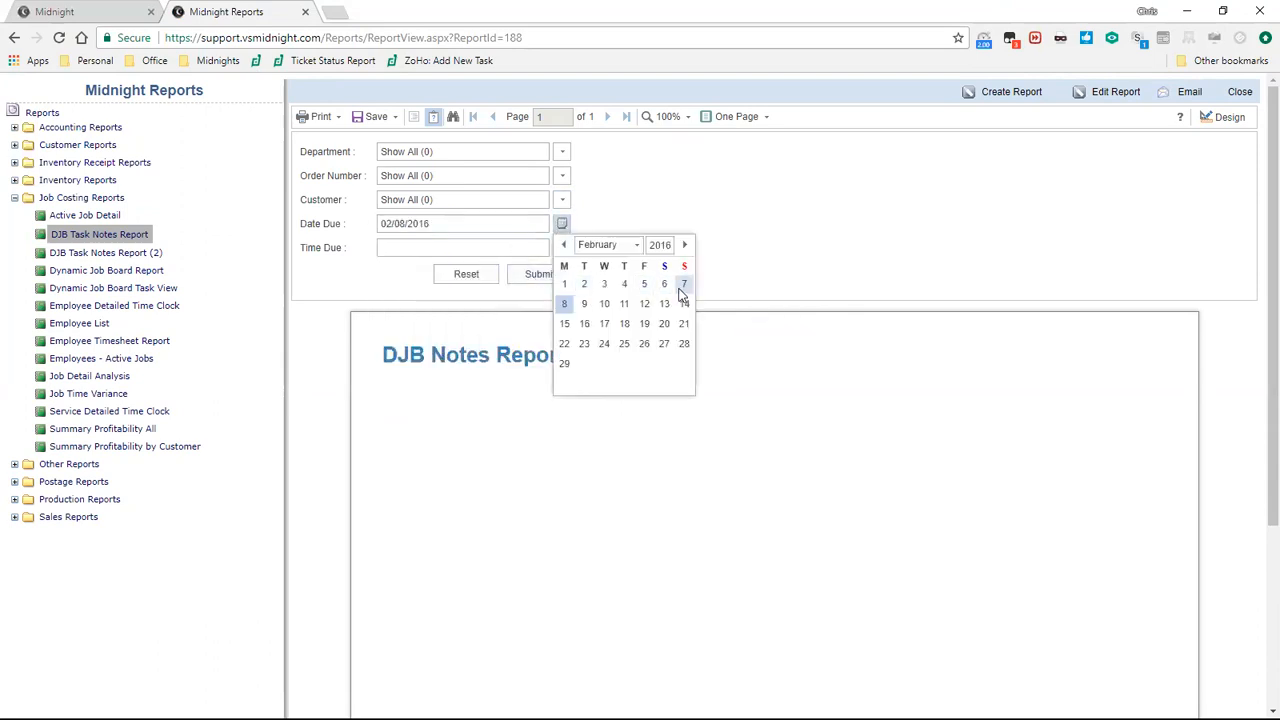
left_click(683, 285)
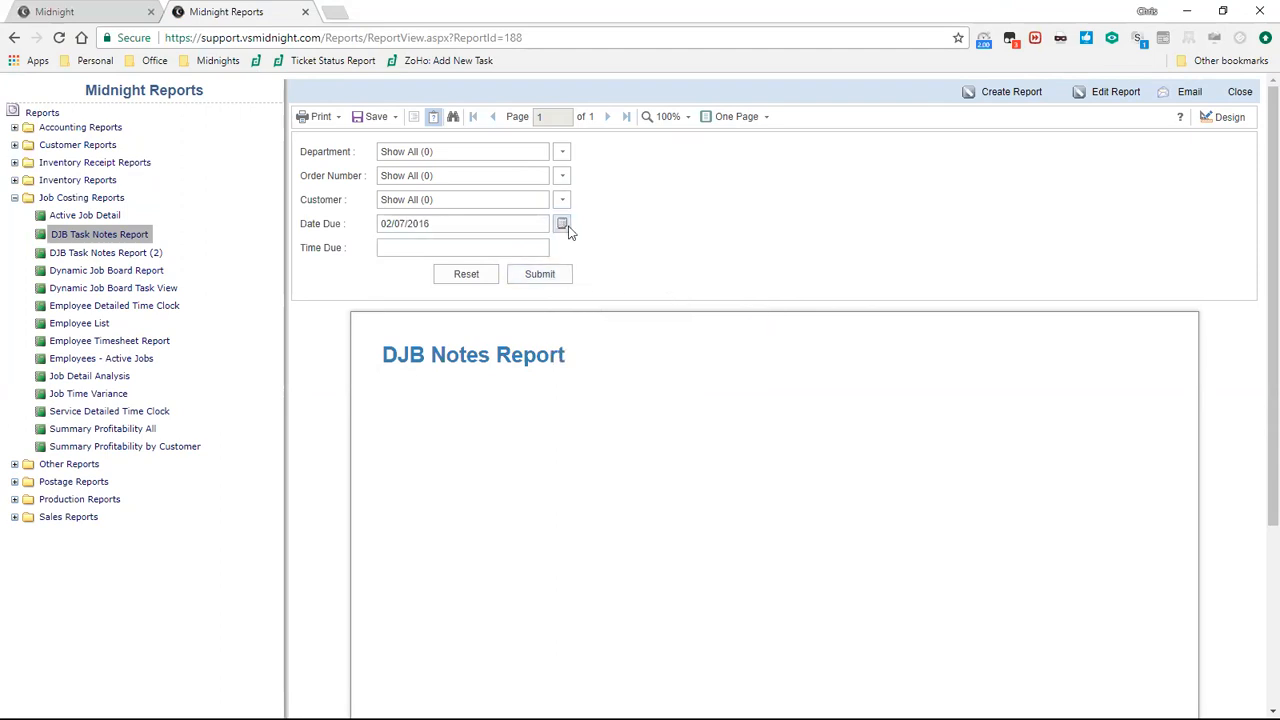
left_click(562, 223)
left_click(643, 305)
left_click(556, 283)
Step: View the Job Time Variance report and its Order Number filter, and examine the subtotal time in the Service Detailed Time Clock report
left_click(90, 394)
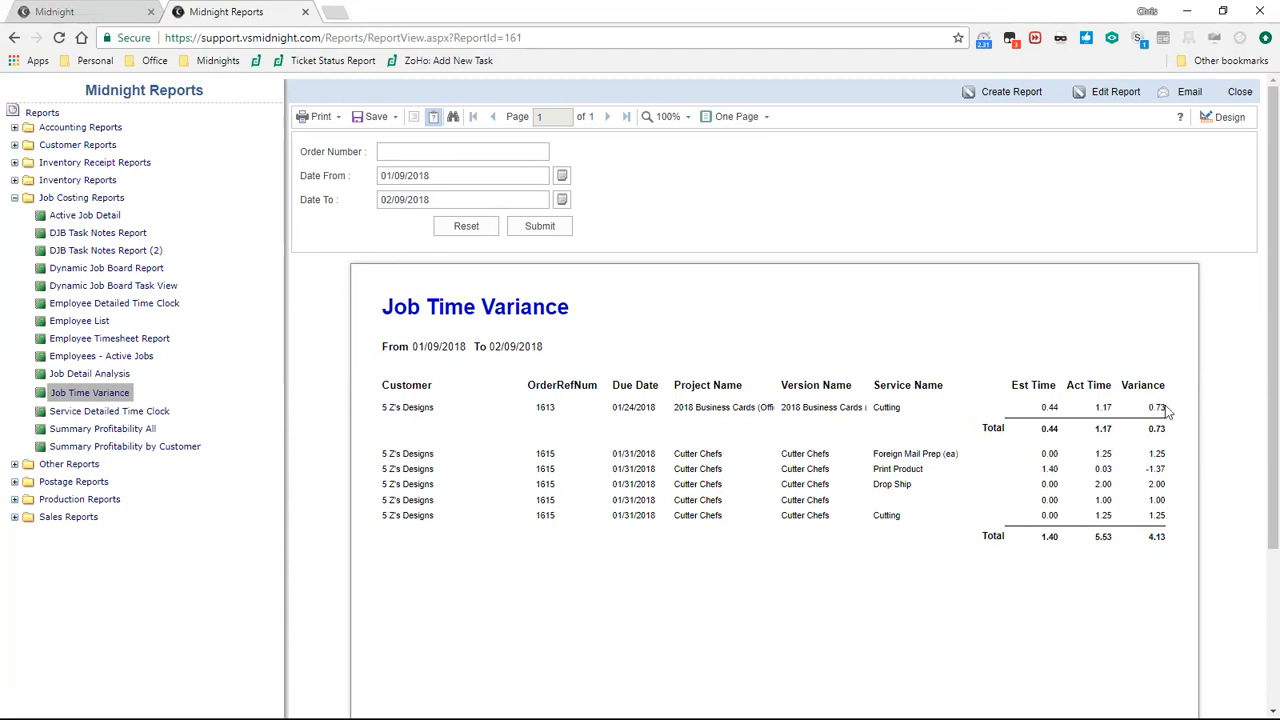
left_click(521, 149)
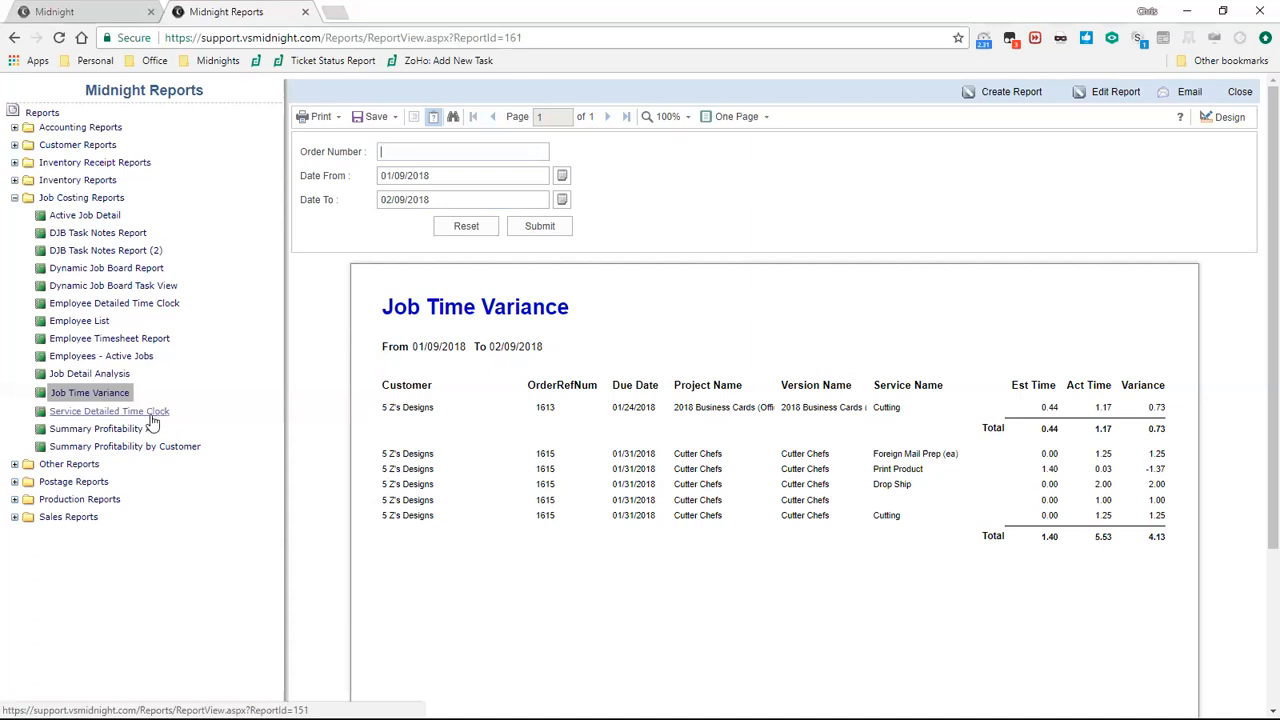
left_click(109, 414)
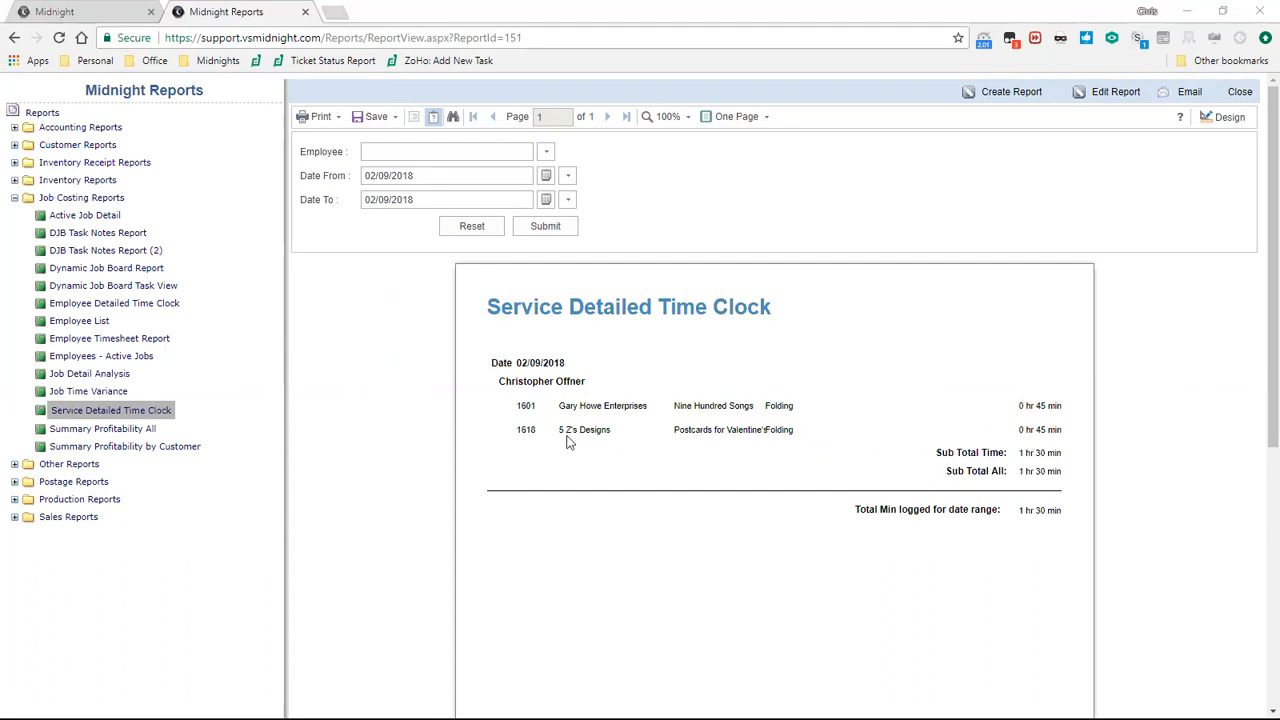
triple_click(1047, 453)
Step: Filter the Service Detailed Time Clock report to the second listed employee from 02/09/2017 to 02/09/2018 and run it
left_click(548, 152)
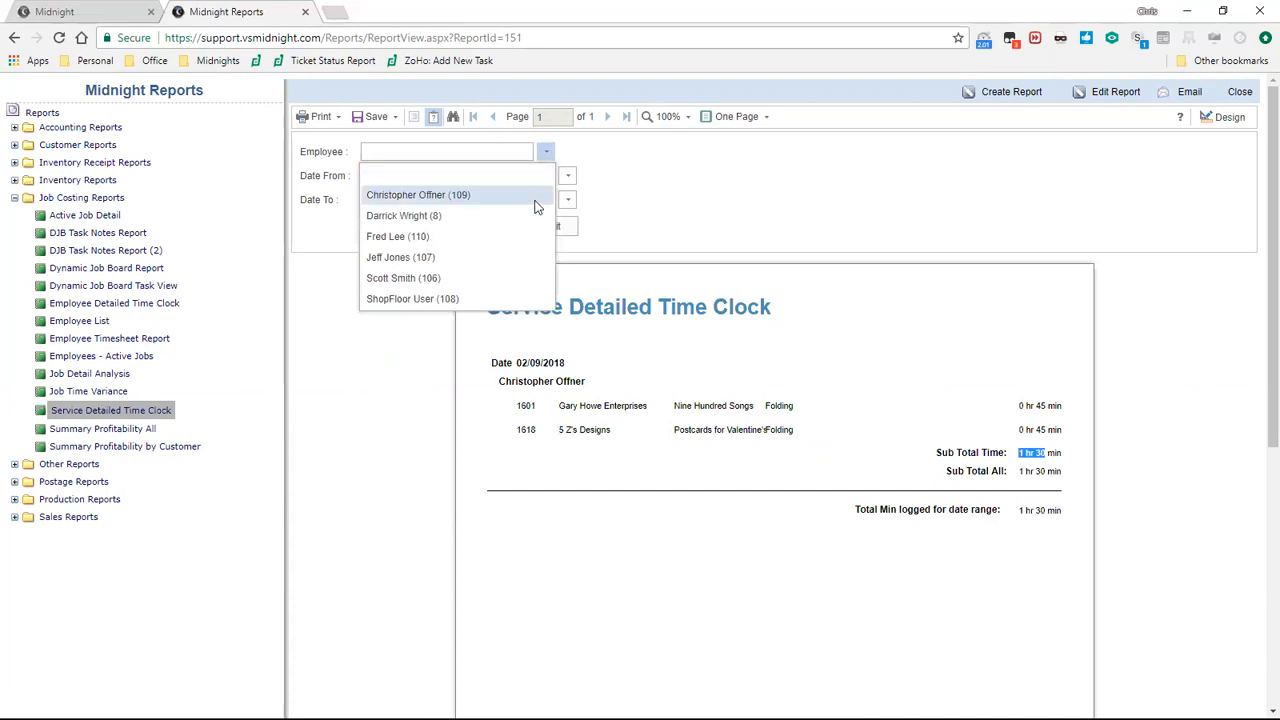
left_click(505, 214)
left_click(412, 178)
key("BackSpace")
type("7")
left_click(532, 229)
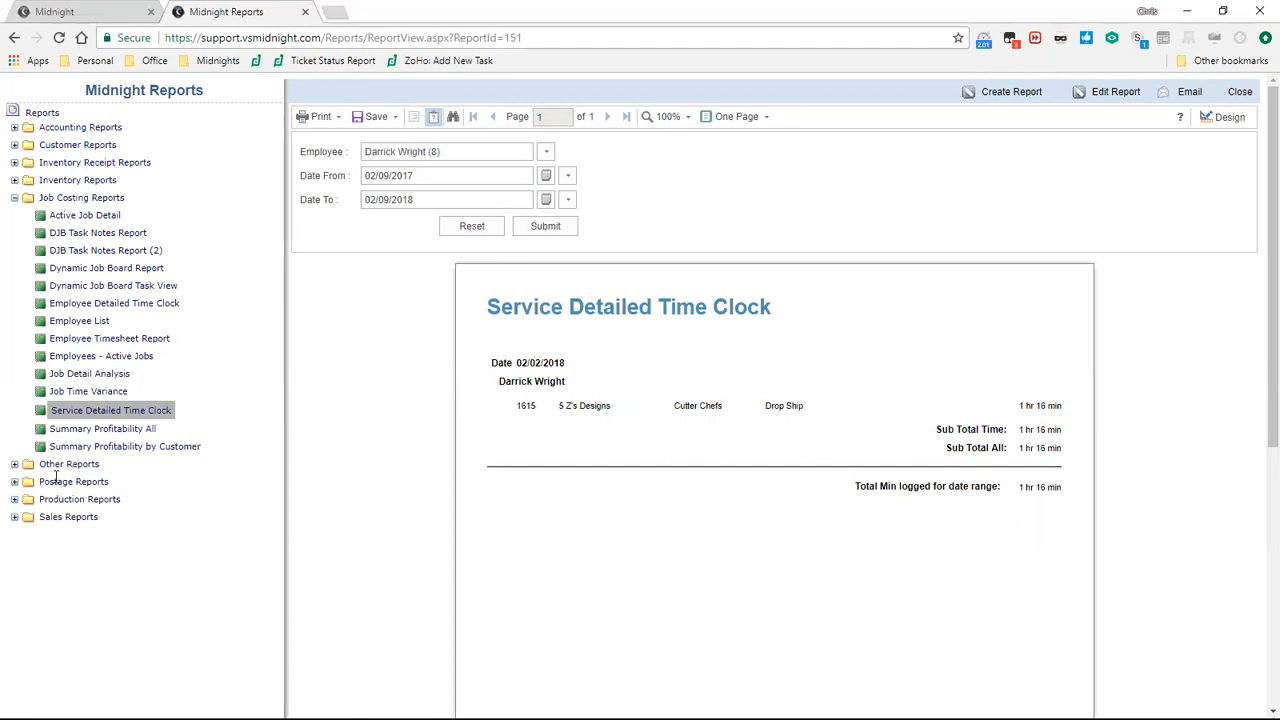
Step: Run the production Version Status Report by Date Range with Version Status Show All and due dates 07/12/2017 to 07/12/2018
left_click(15, 499)
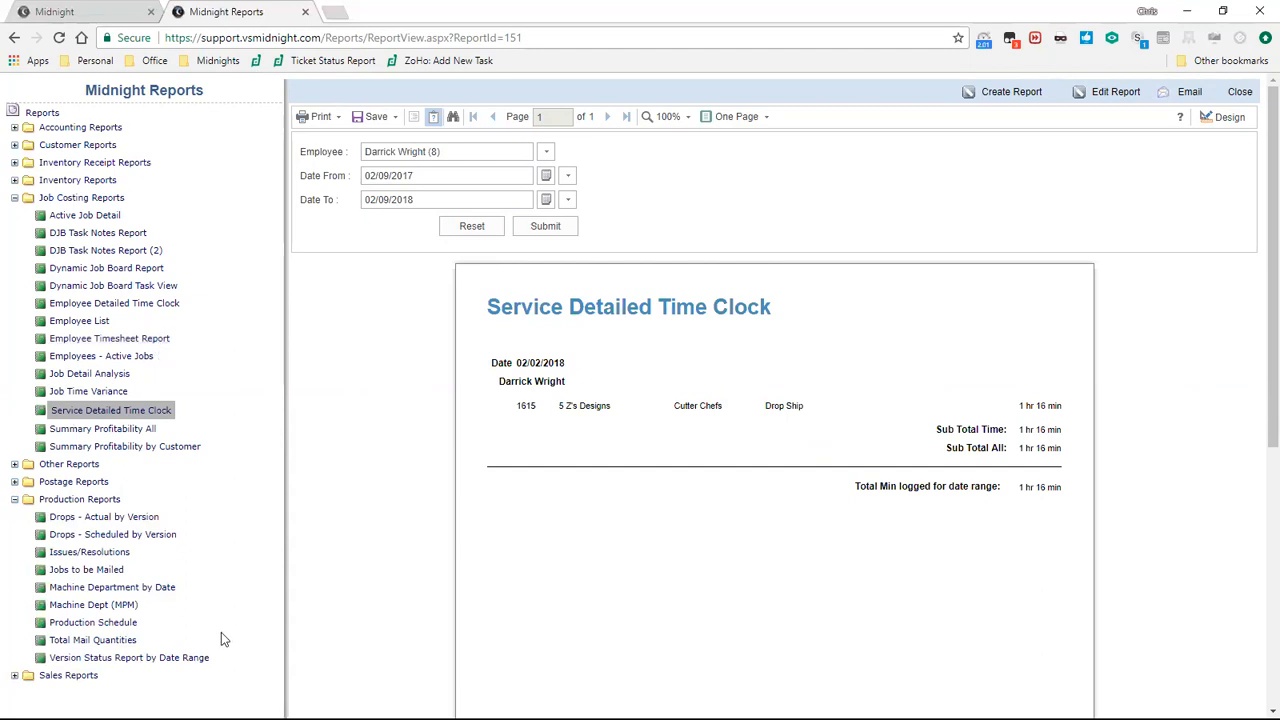
left_click(200, 660)
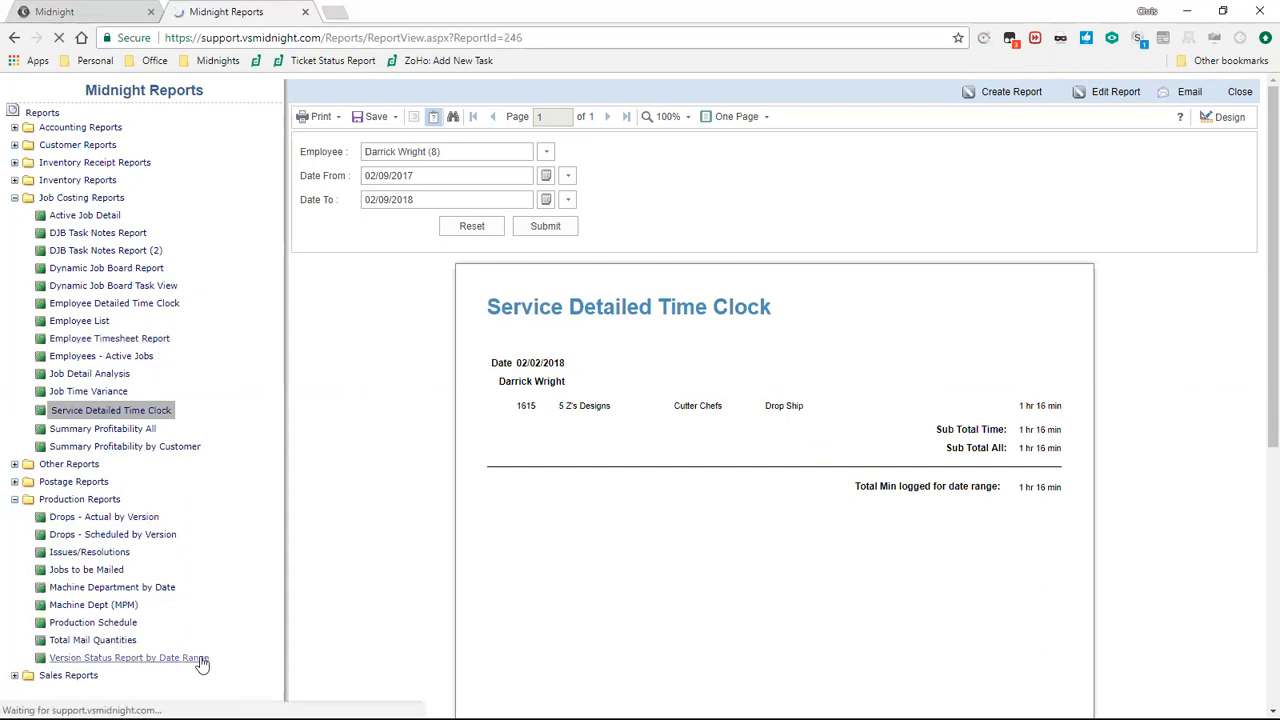
left_click(565, 148)
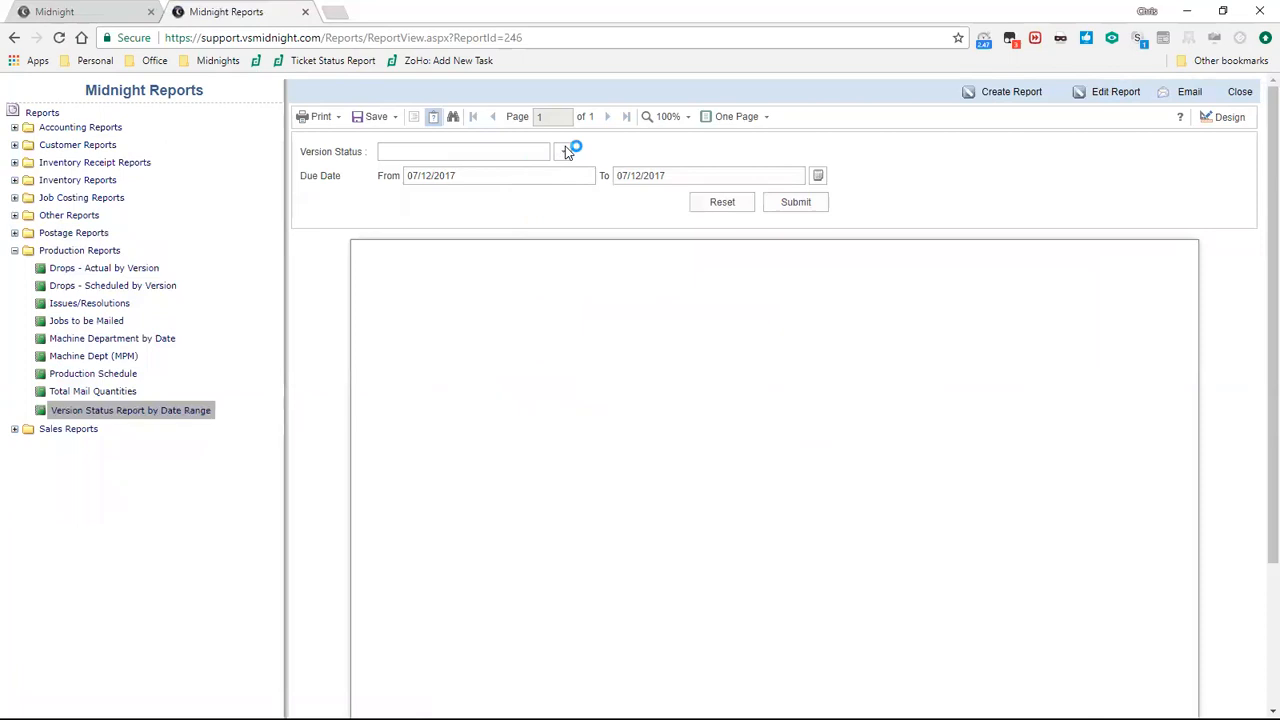
left_click(550, 172)
left_click_drag(656, 177, 714, 175)
type("18")
left_click(790, 205)
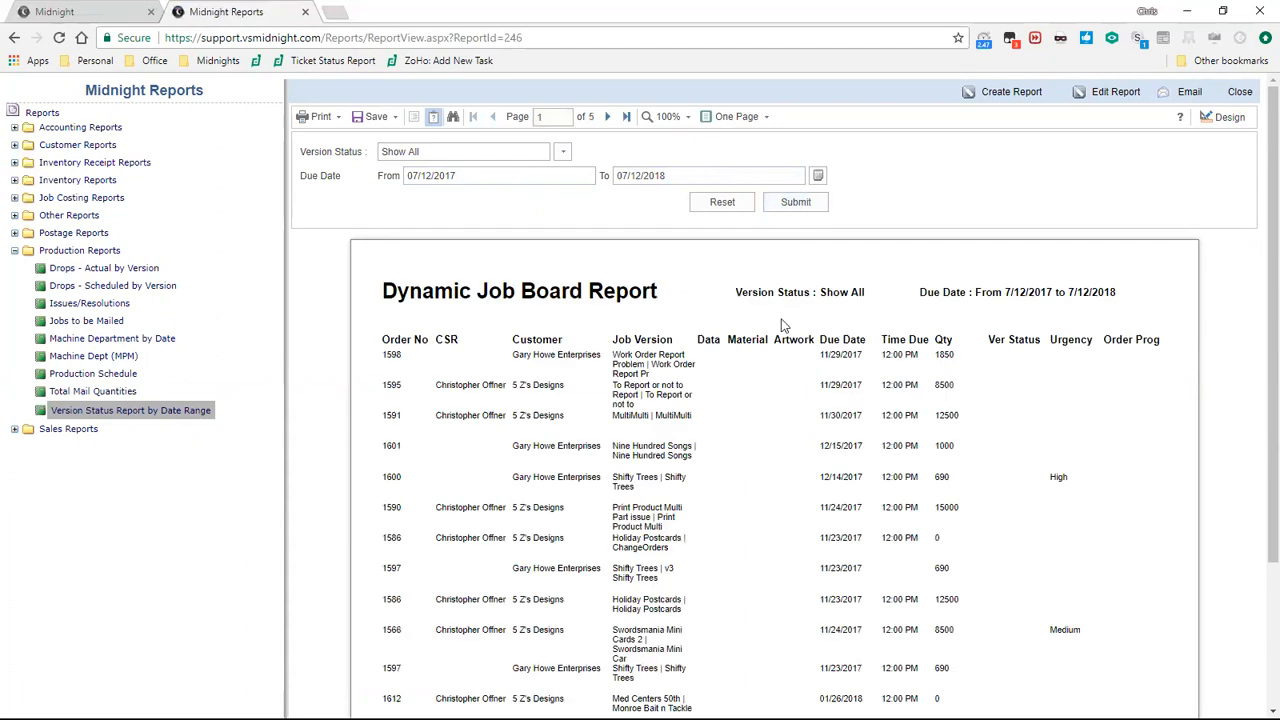
Step: Examine the columns and version statuses across the pages of the version status report, finishing on the last page
scroll(746, 331, "down", 1)
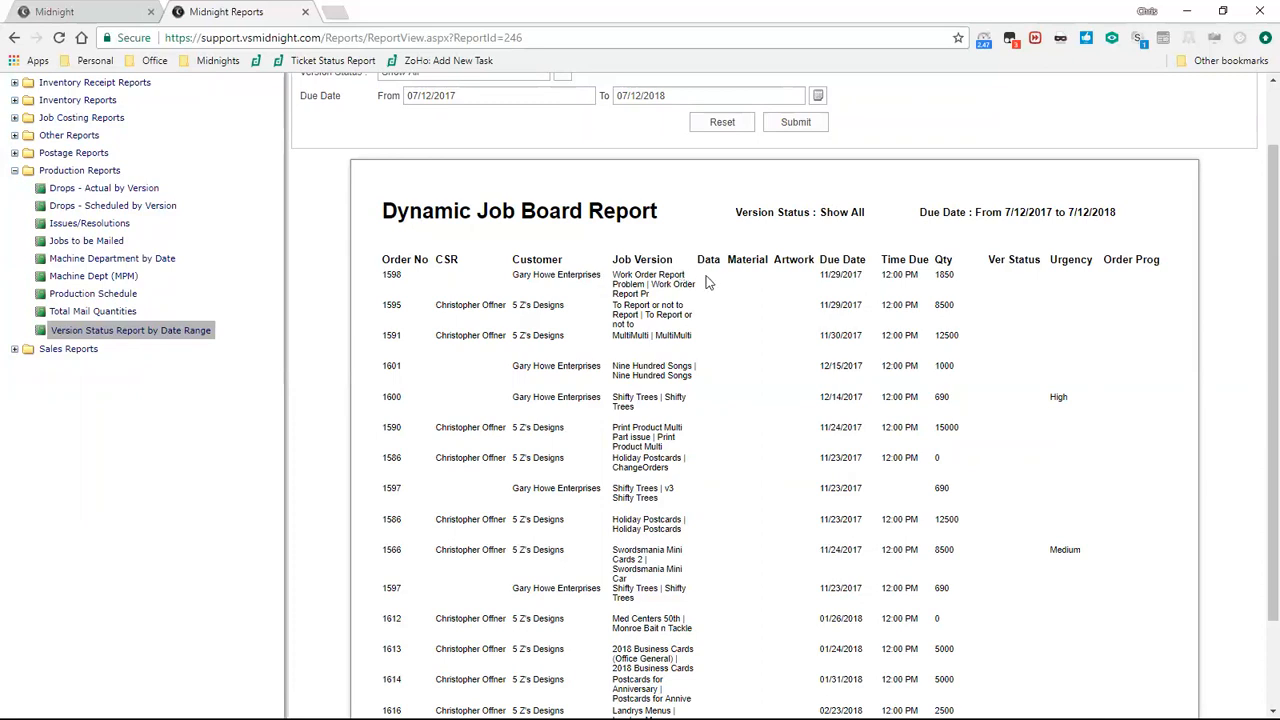
scroll(1000, 274, "down", 2)
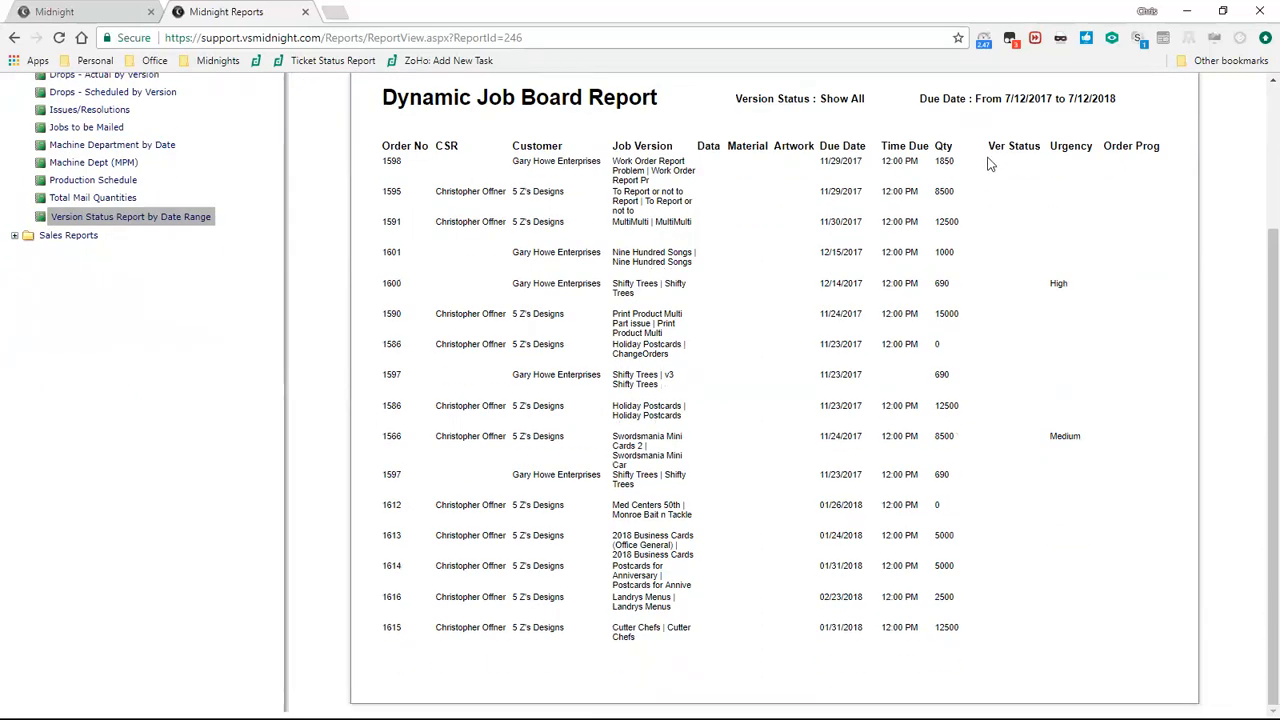
scroll(1012, 280, "up", 3)
left_click(626, 116)
left_click(490, 118)
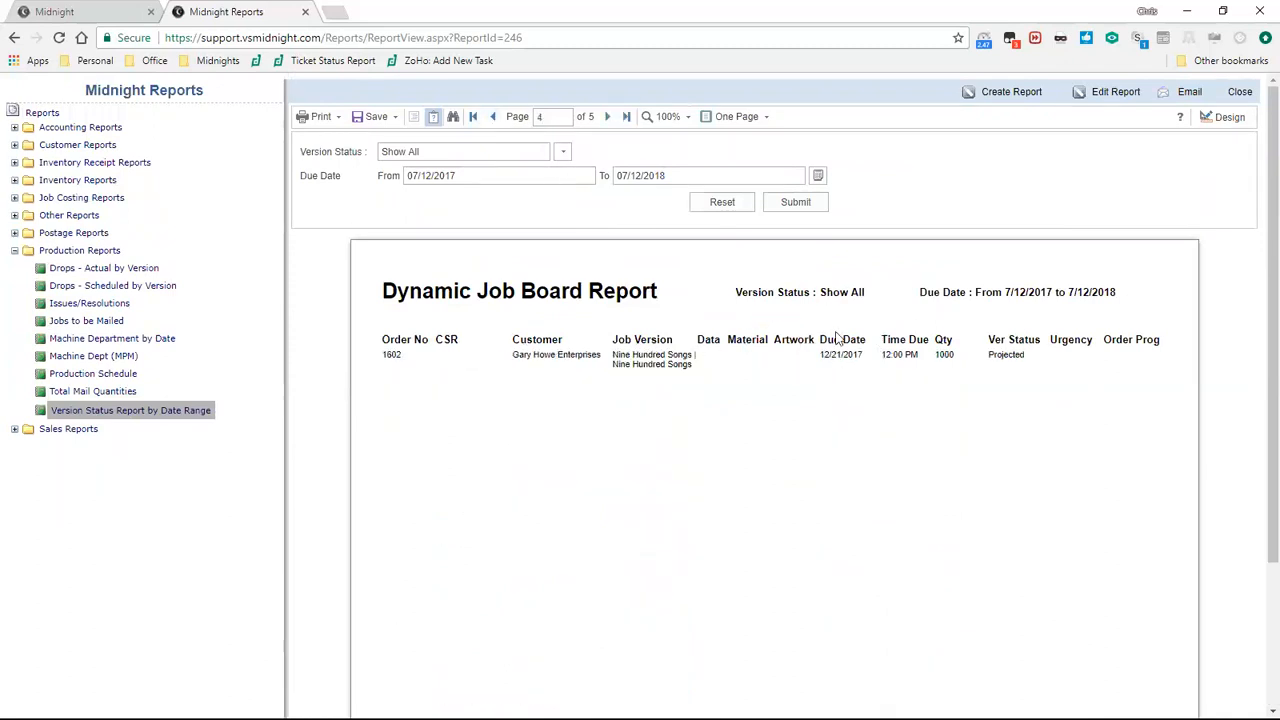
double_click(1000, 355)
left_click(492, 117)
left_click(492, 117)
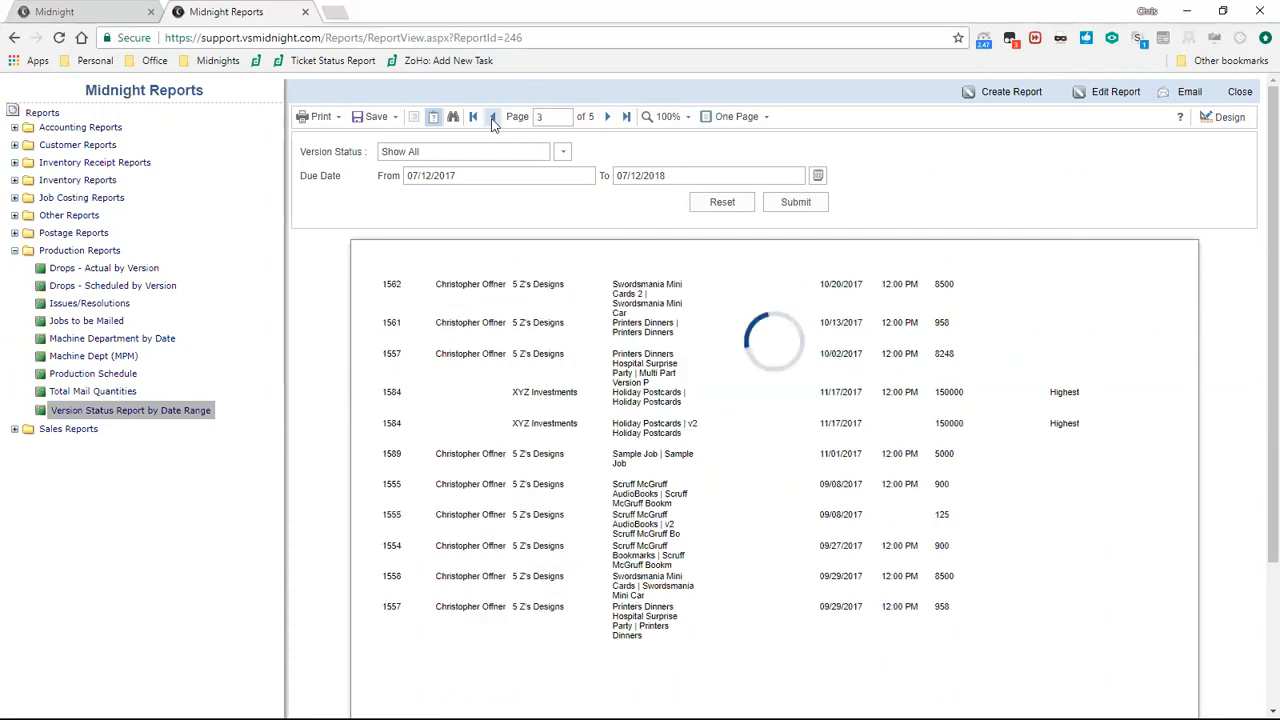
left_click(628, 117)
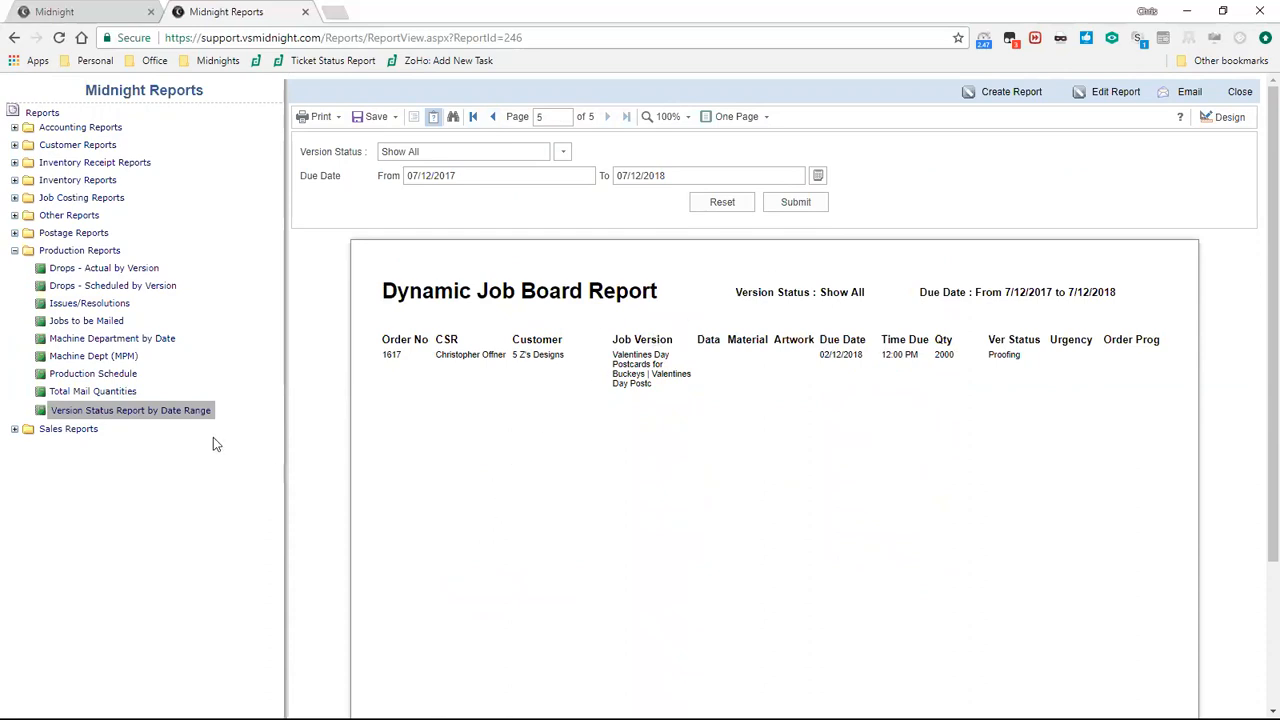
Step: Open the Production Schedule report and review the jobs and tasks on its first page
left_click(124, 377)
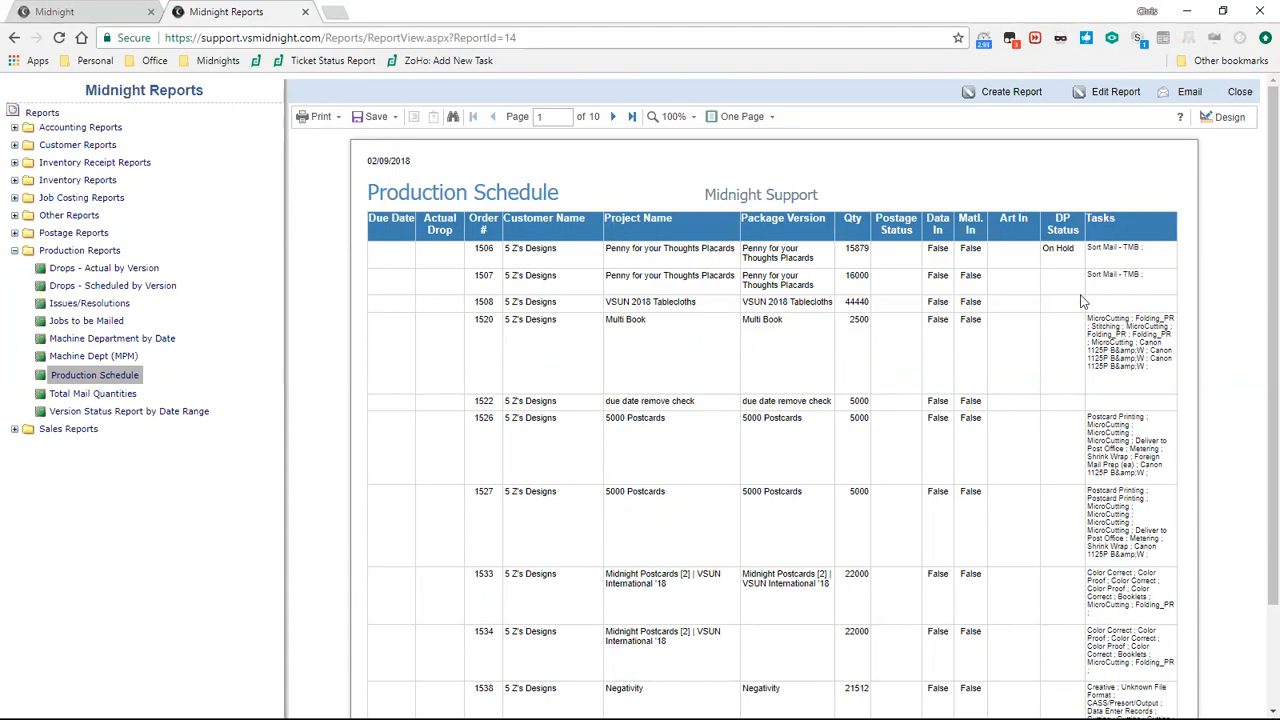
scroll(1061, 307, "down", 2)
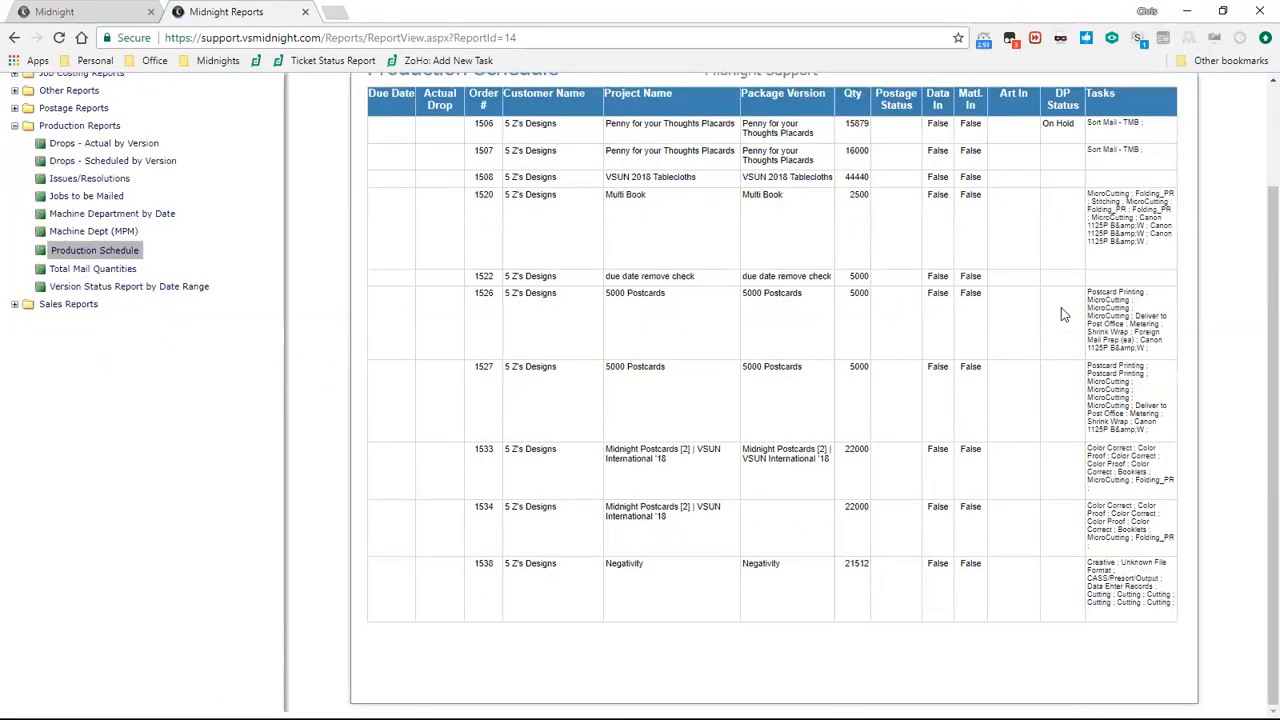
Step: Open the Machine Department by Date production report and bring its full width into view
scroll(1061, 307, "up", 2)
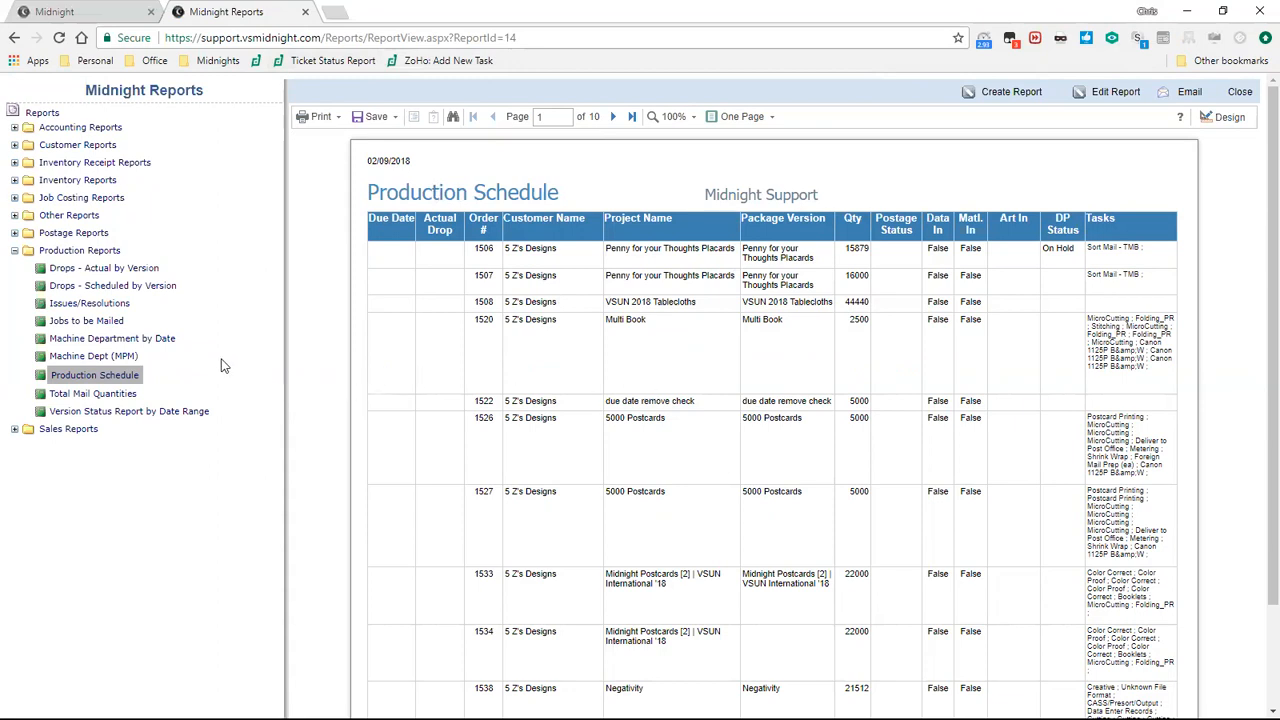
left_click(150, 340)
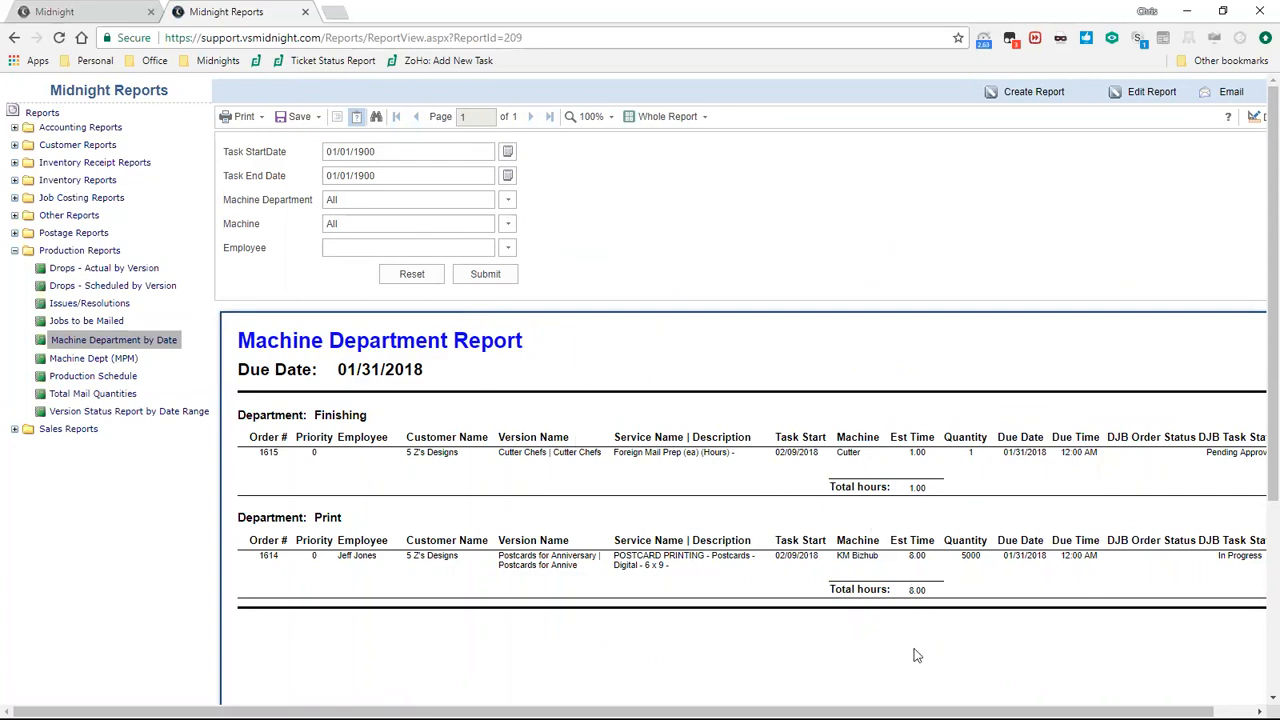
left_click_drag(918, 711, 960, 711)
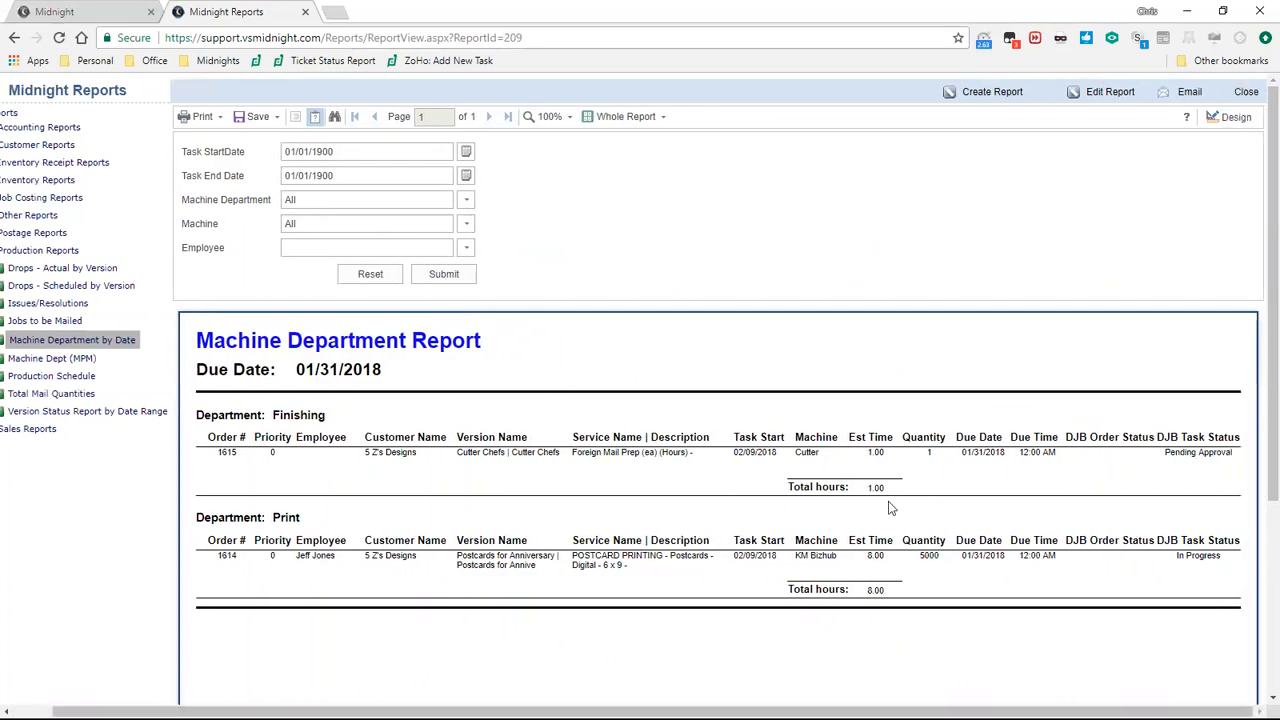
Step: Check the machine department and machine filter choices, and set the report's employee filter to All
left_click(466, 201)
left_click(464, 205)
left_click(466, 225)
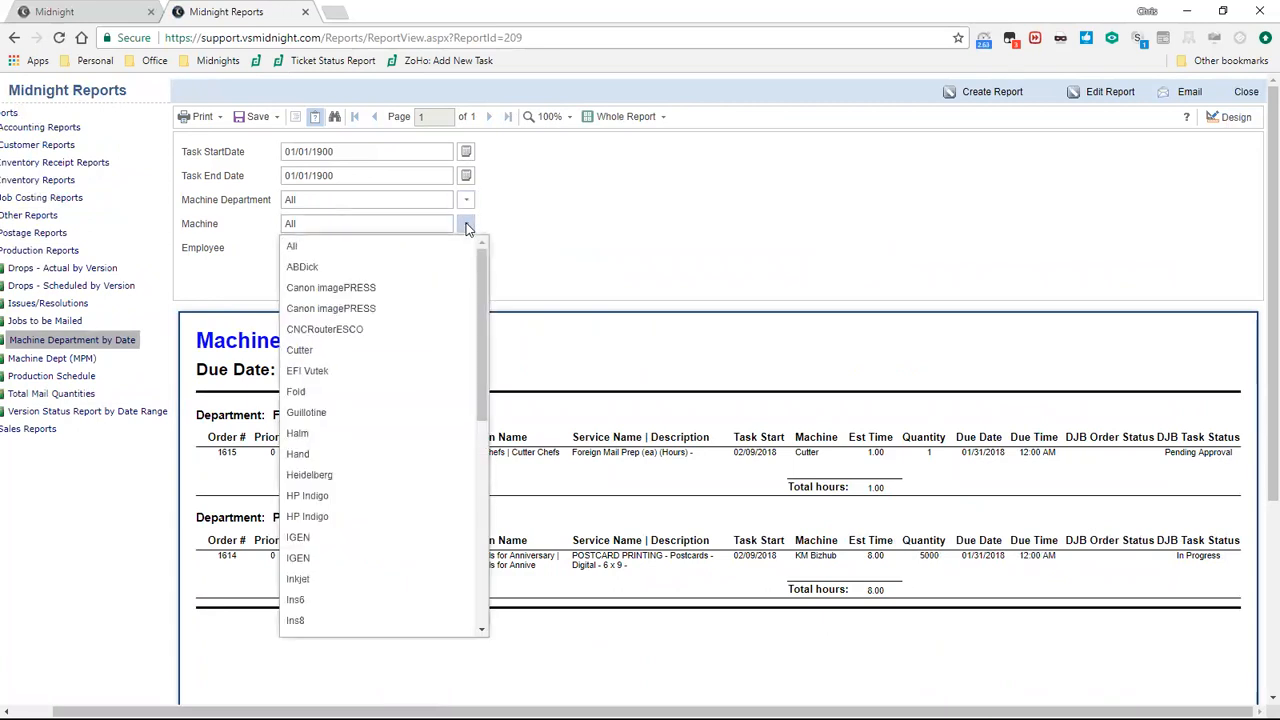
left_click(467, 230)
left_click(466, 247)
left_click(451, 274)
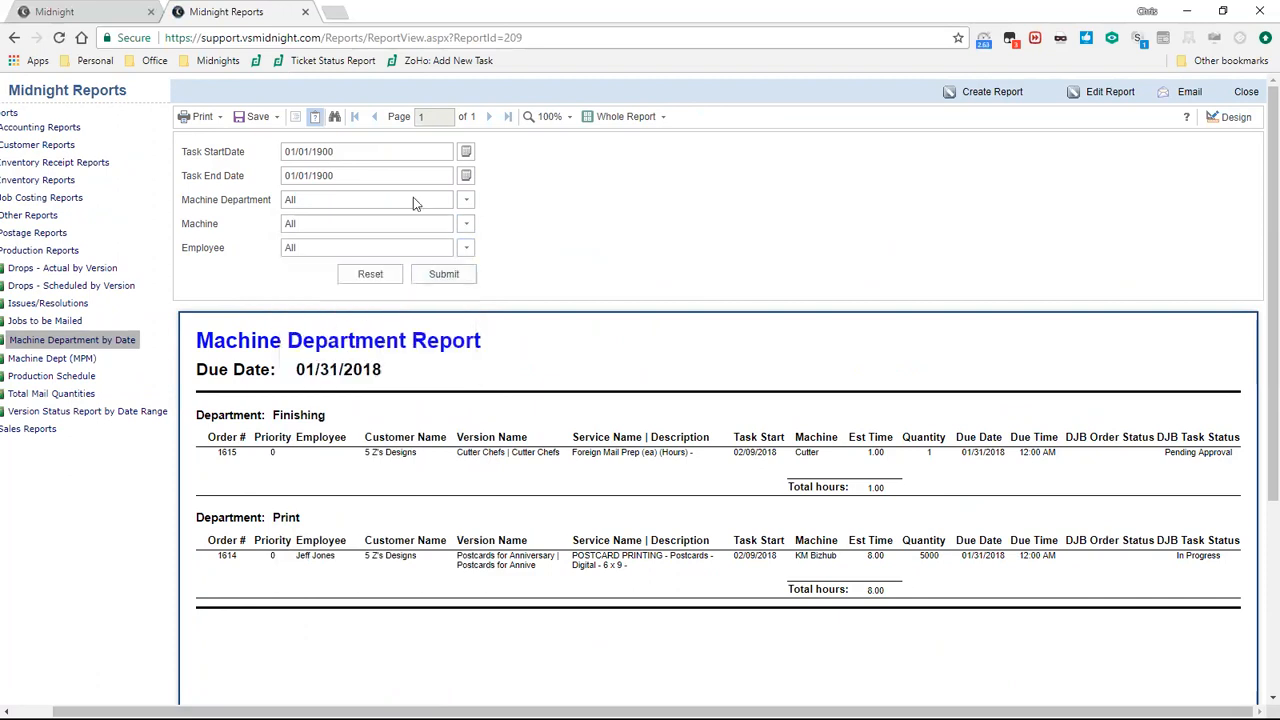
Step: Set the task start and end dates both to 02/09/2018 and run the Machine Department report
left_click_drag(310, 152, 420, 149)
type("20")
left_click_drag(312, 175, 452, 174)
type("2")
left_click(466, 151)
left_click(588, 173)
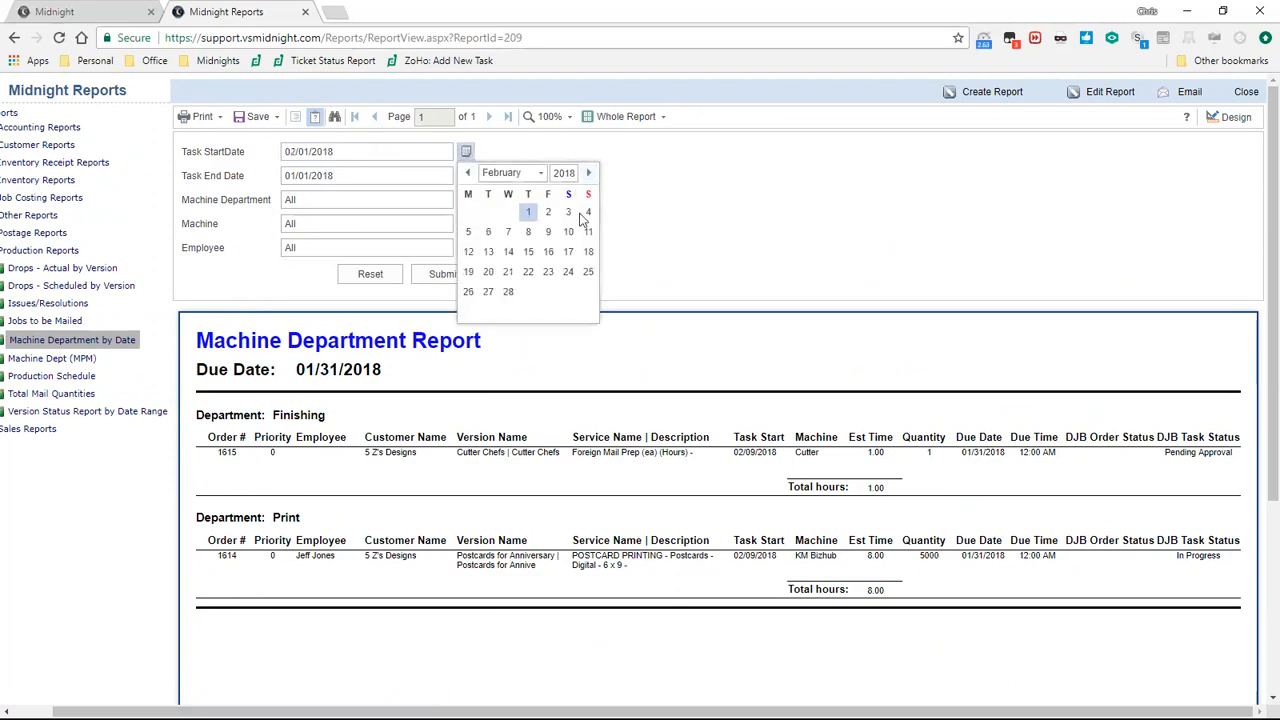
left_click(548, 231)
left_click(466, 175)
left_click(589, 197)
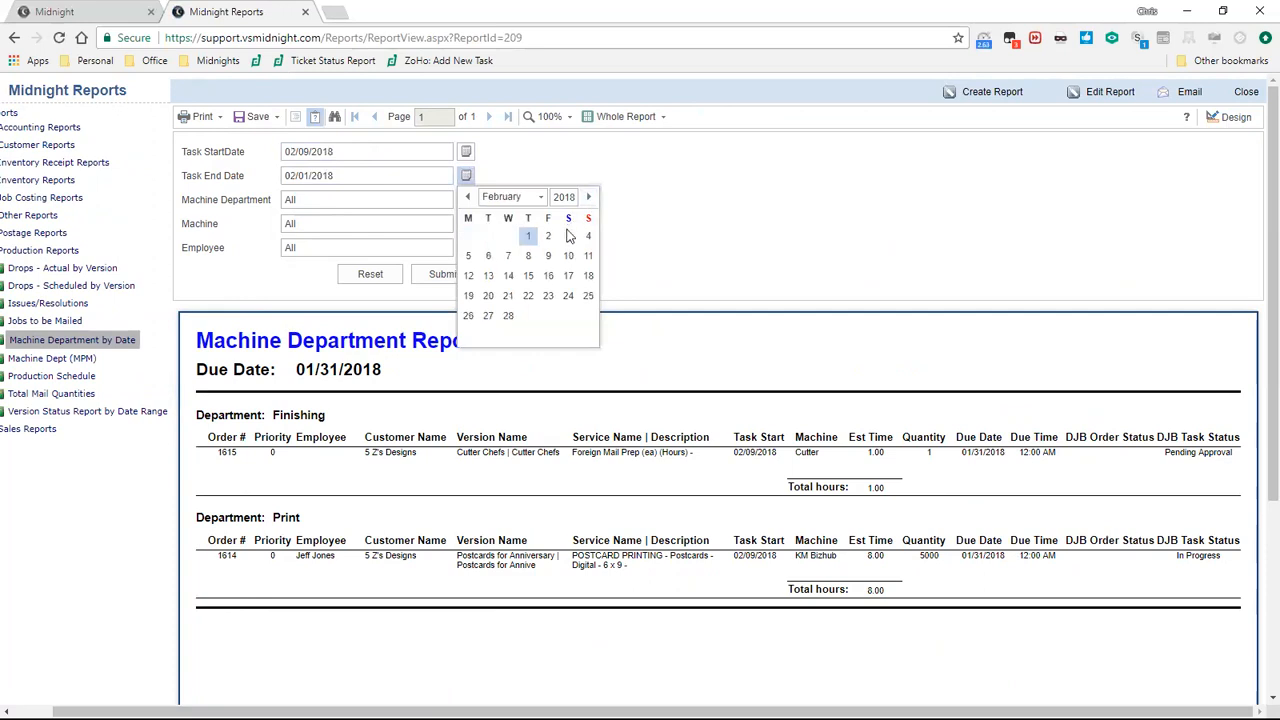
left_click(548, 255)
left_click(463, 274)
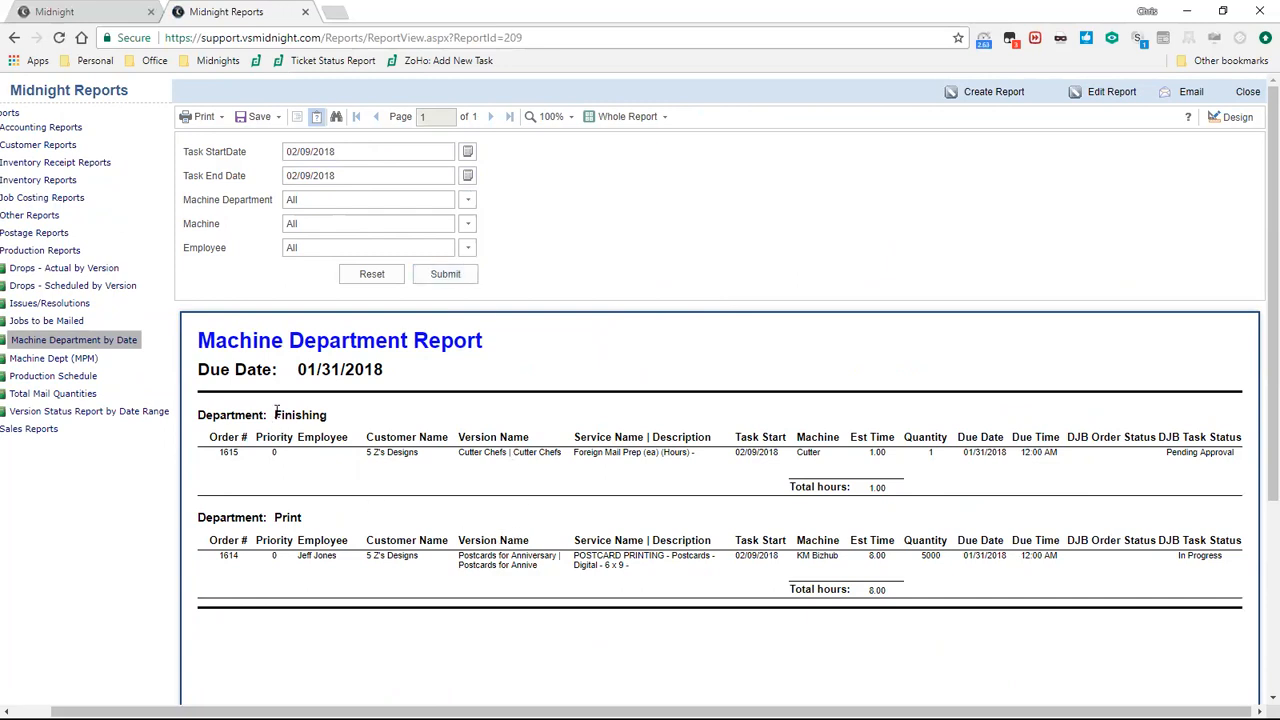
Step: Examine the Finishing department's entry in the Machine Department report, including its order, service description and estimated time
left_click_drag(276, 412, 425, 457)
left_click_drag(217, 453, 270, 459)
left_click_drag(575, 453, 692, 452)
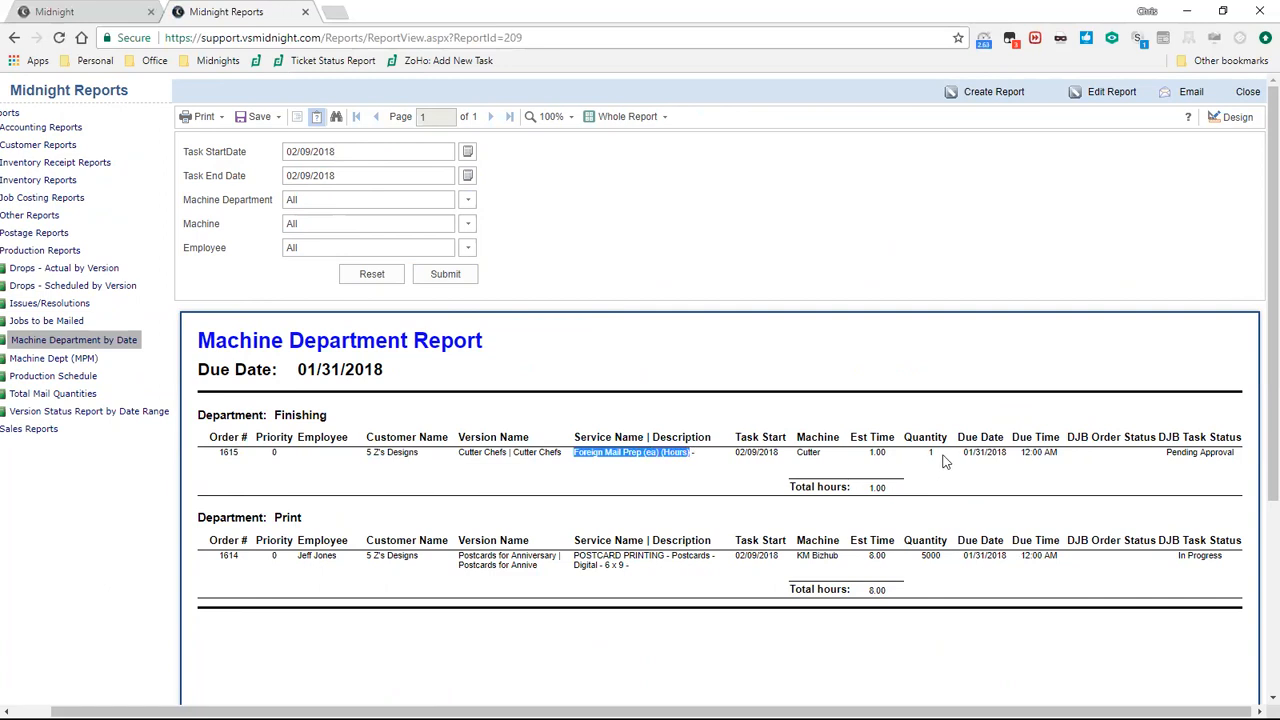
left_click_drag(888, 454, 868, 456)
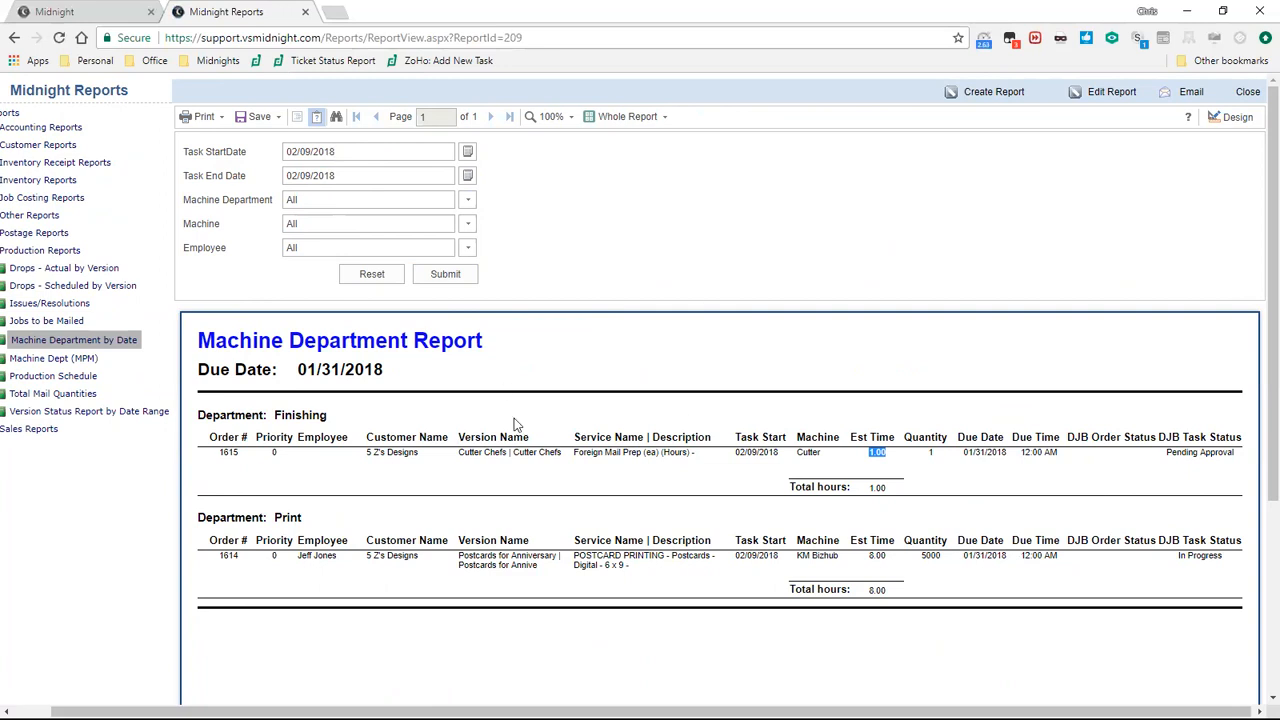
left_click_drag(580, 712, 538, 712)
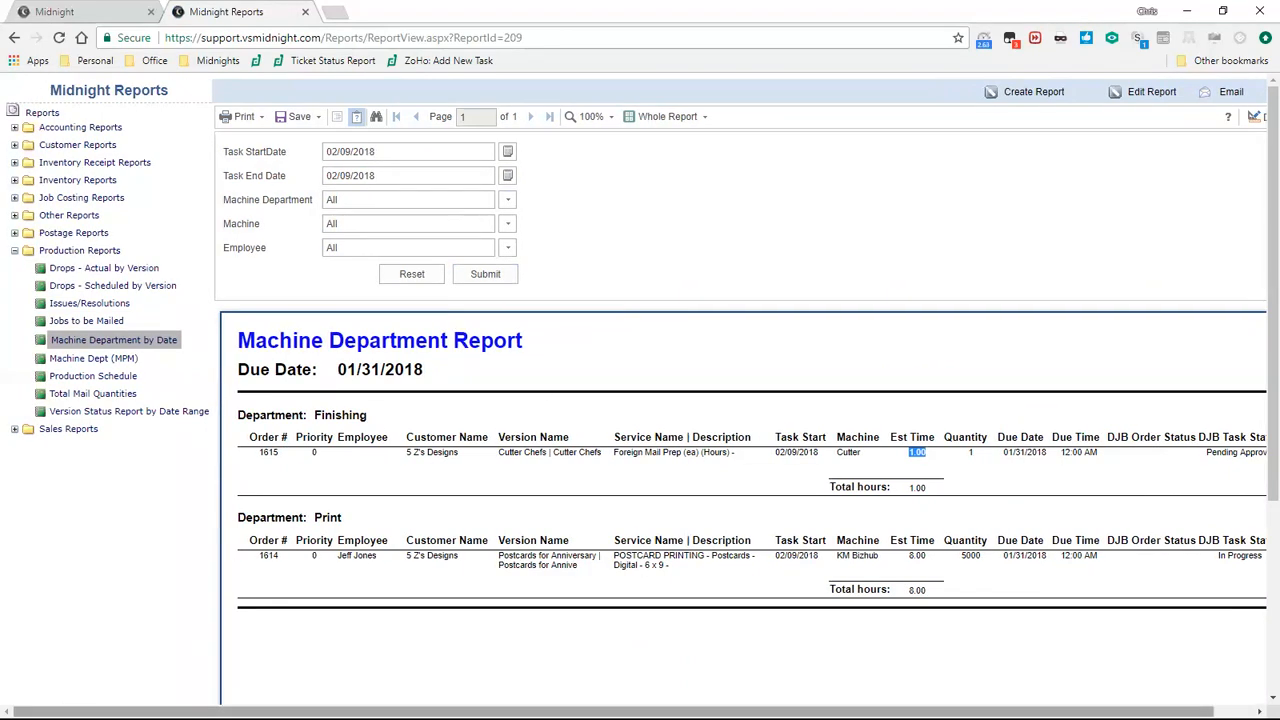
Step: Close the reports page and return to Midnight's home dashboard from the order search
left_click(305, 11)
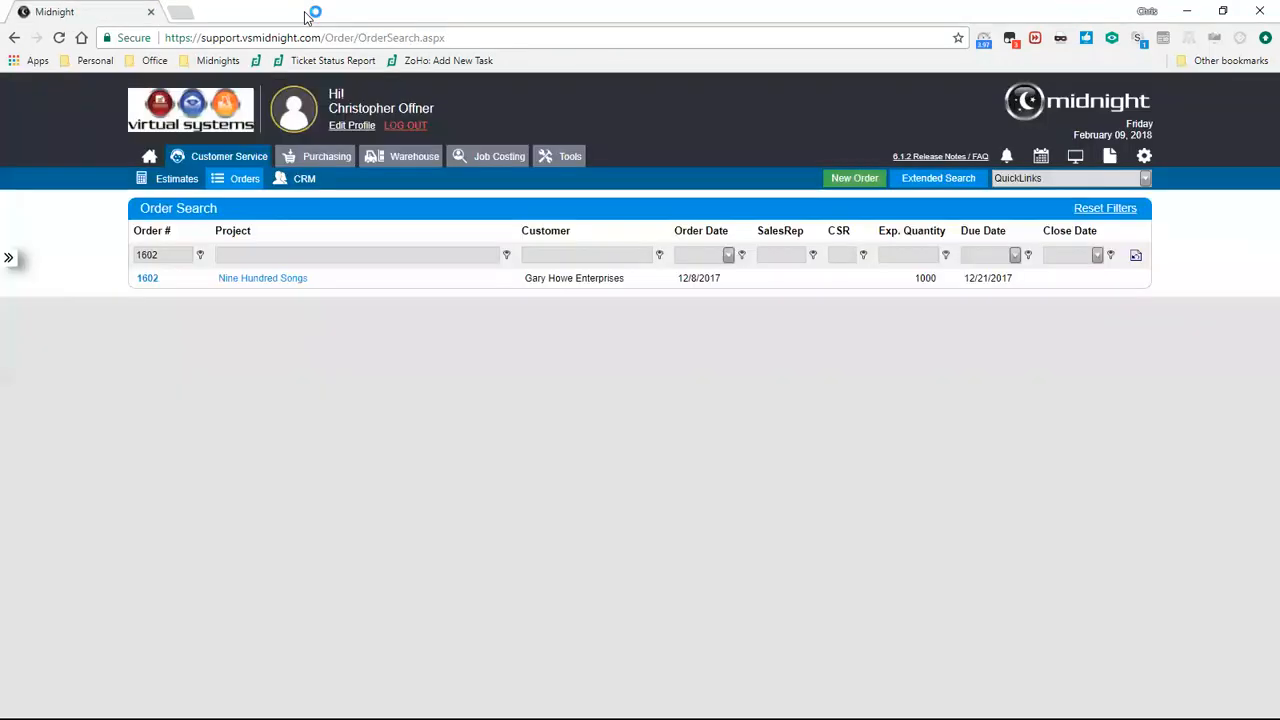
left_click(176, 157)
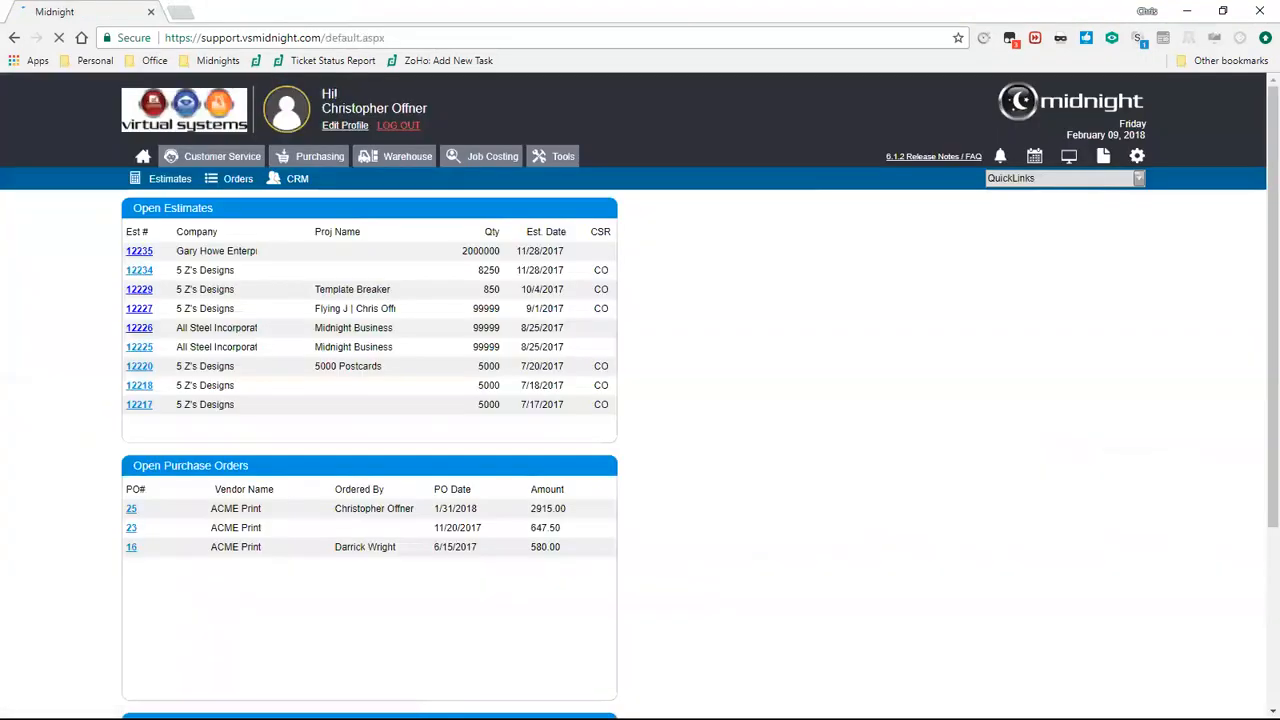